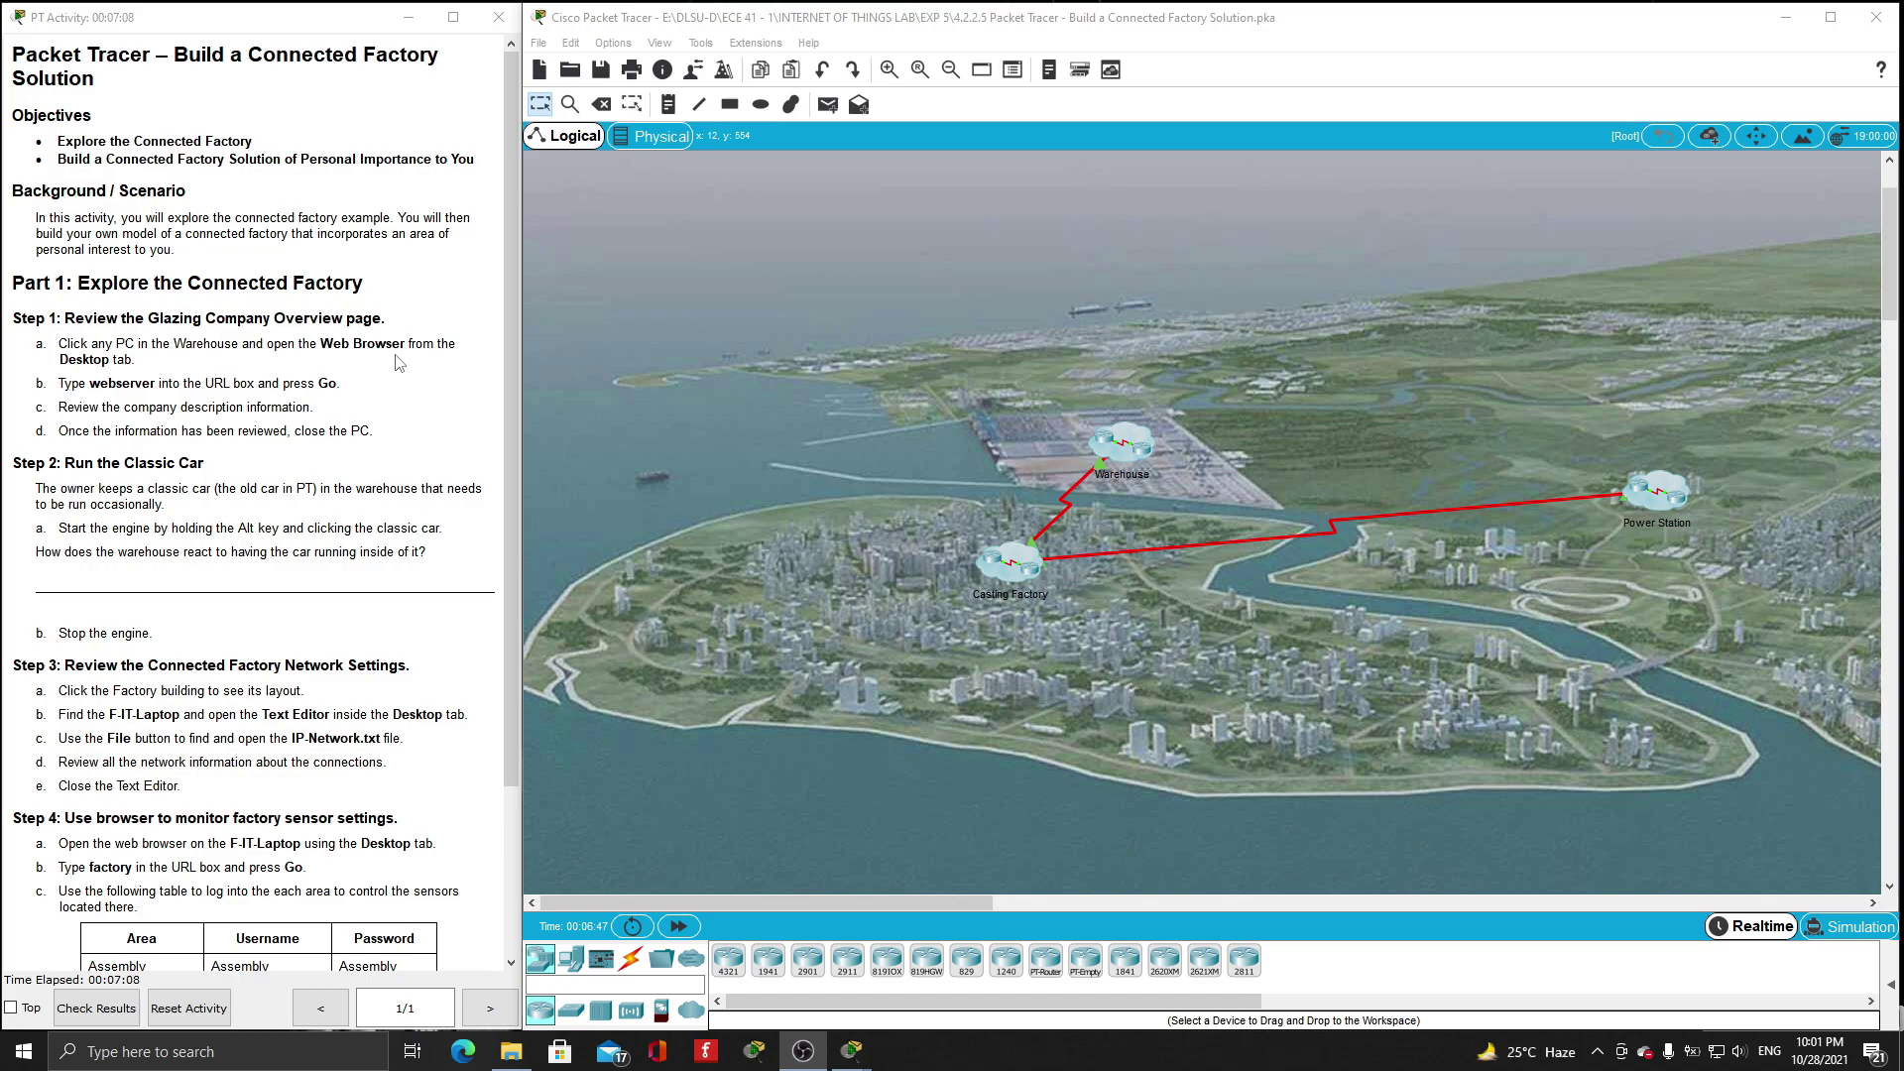
- Open the Warehouse floor plan and launch W-PC2's web browser
left_click(1116, 445)
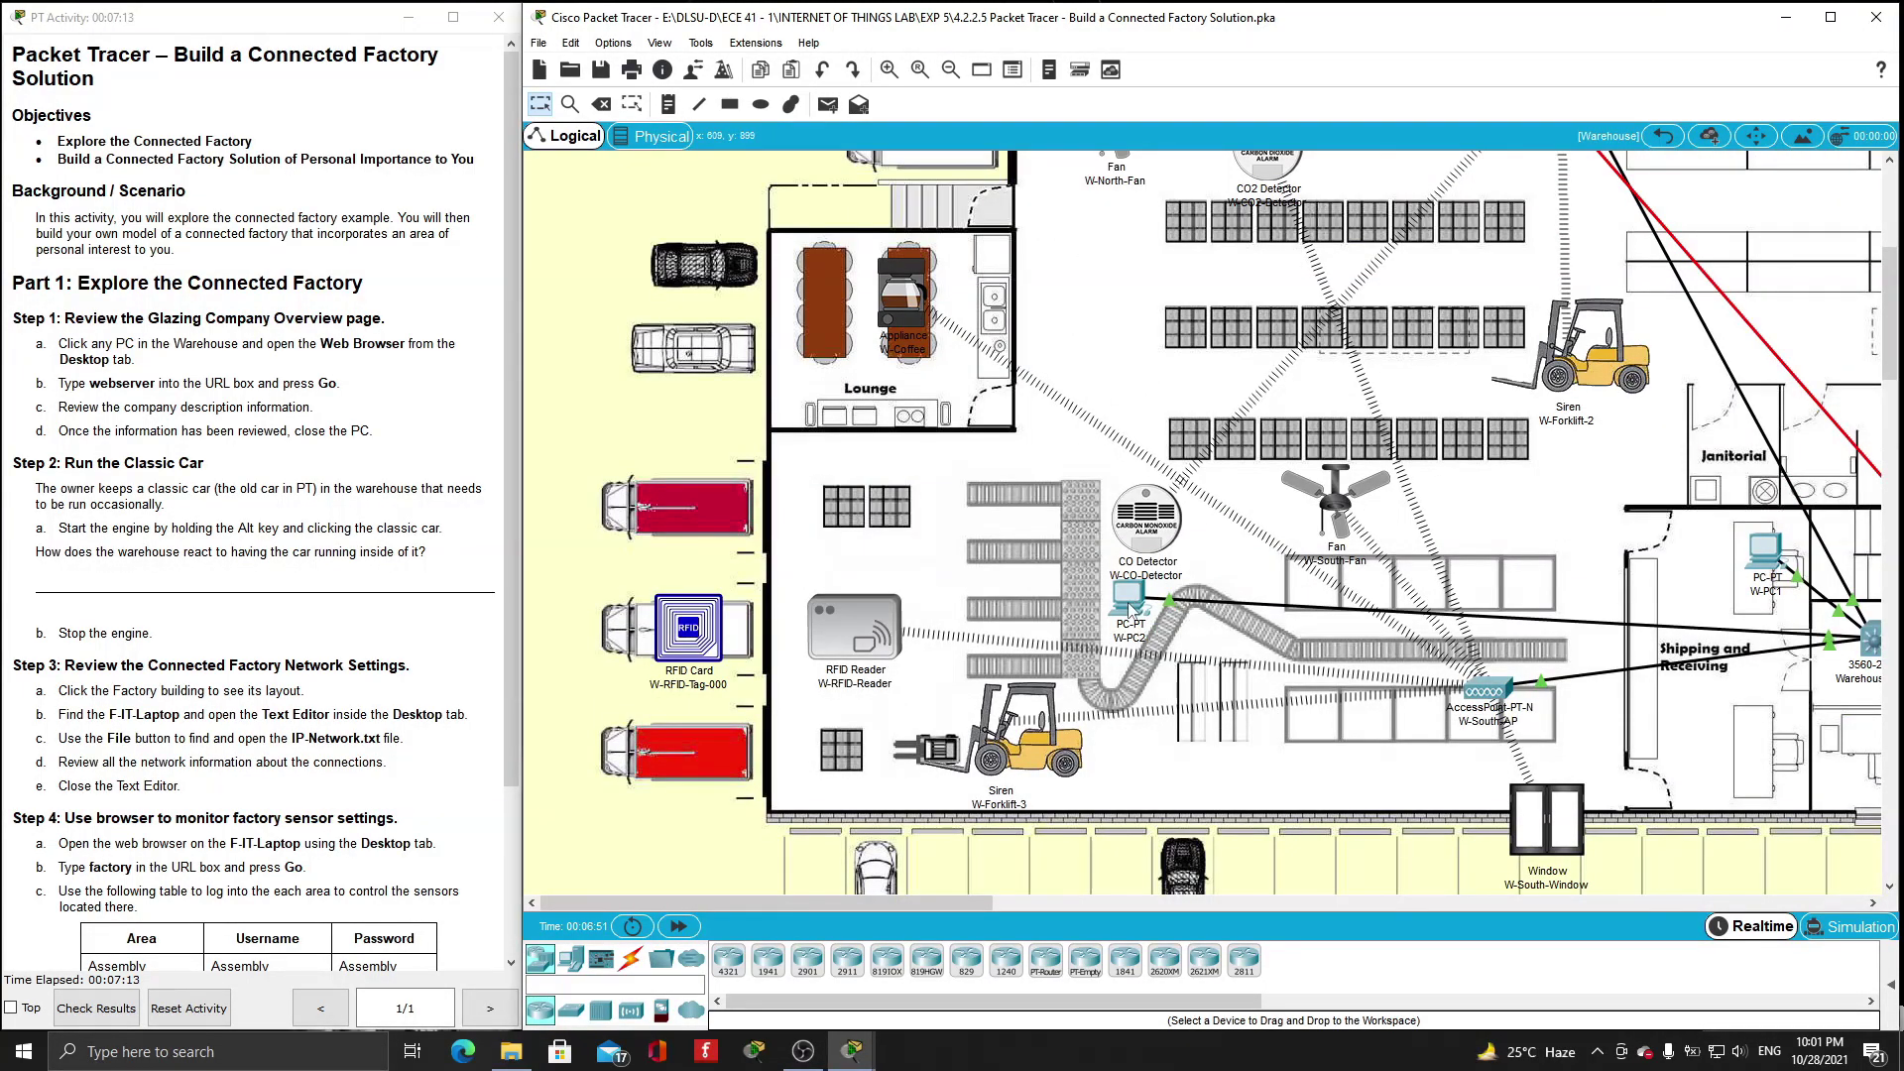
left_click(1130, 609)
left_click(692, 191)
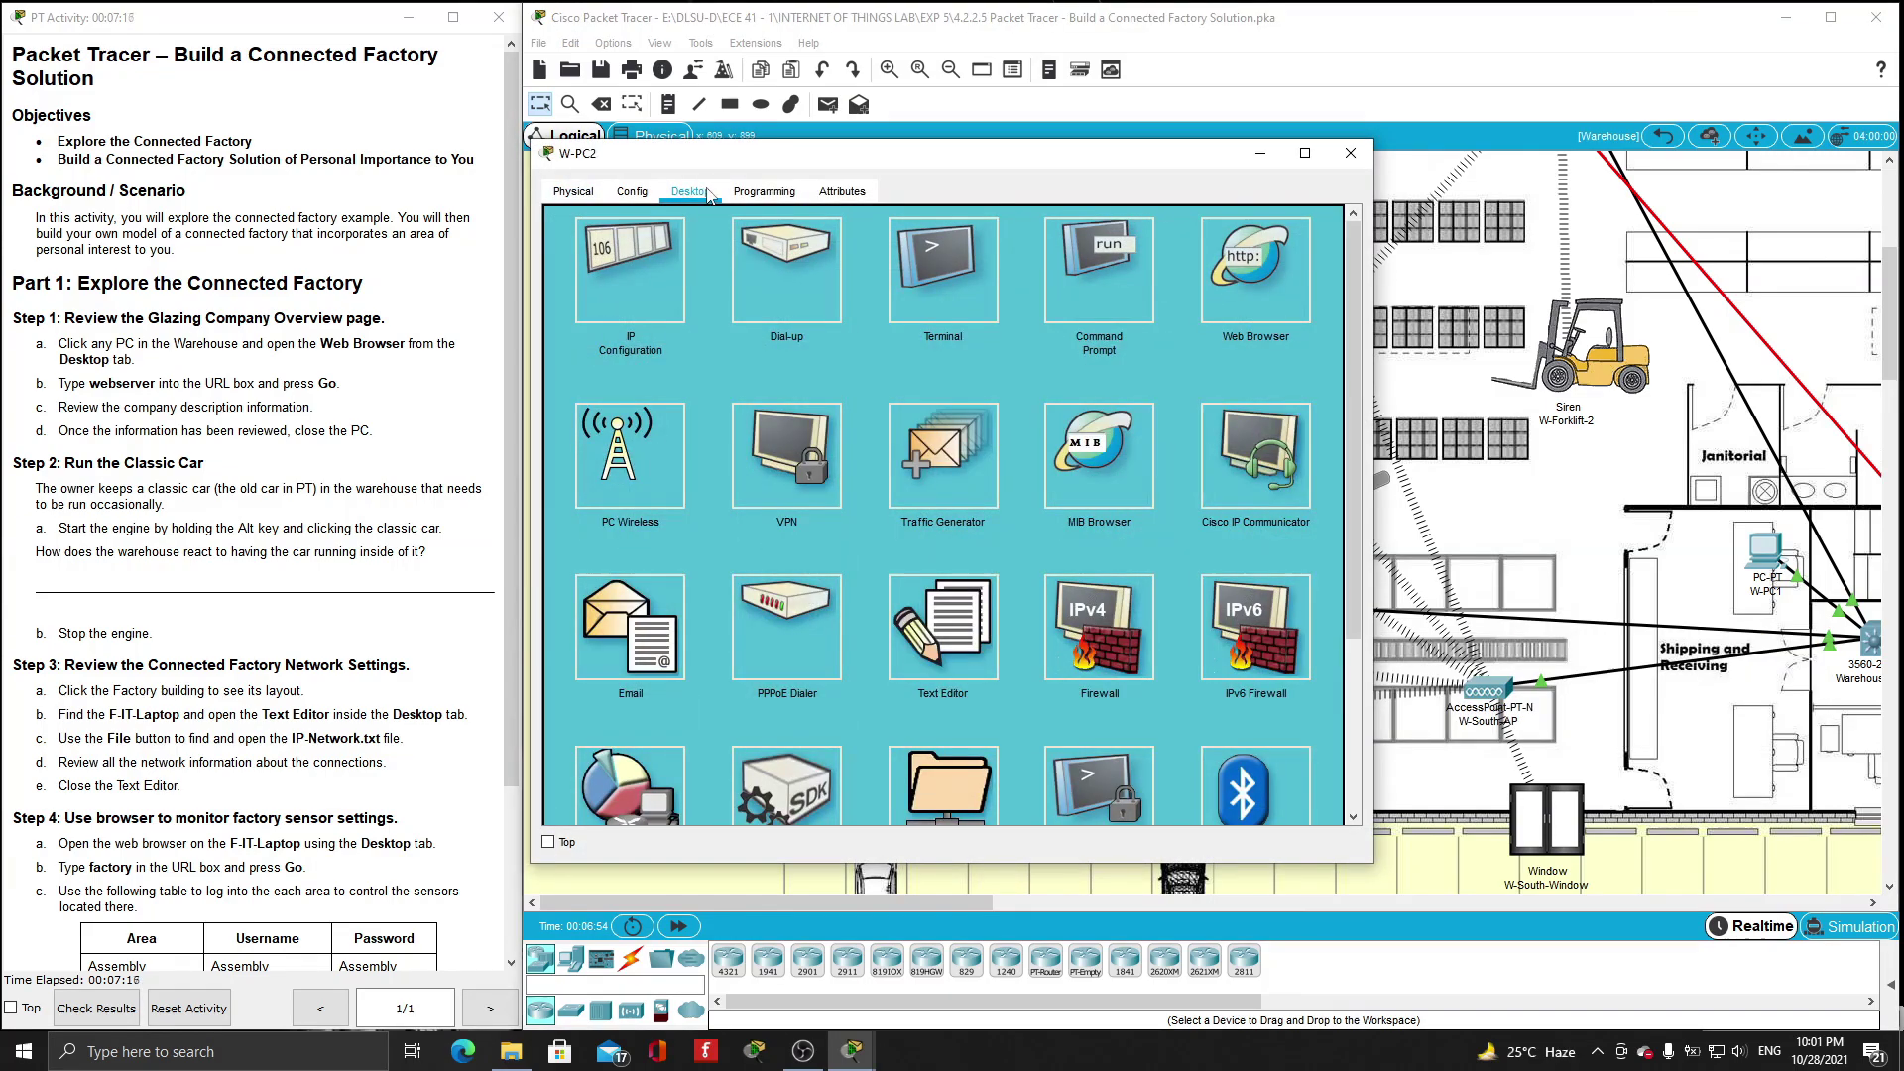
left_click(1247, 300)
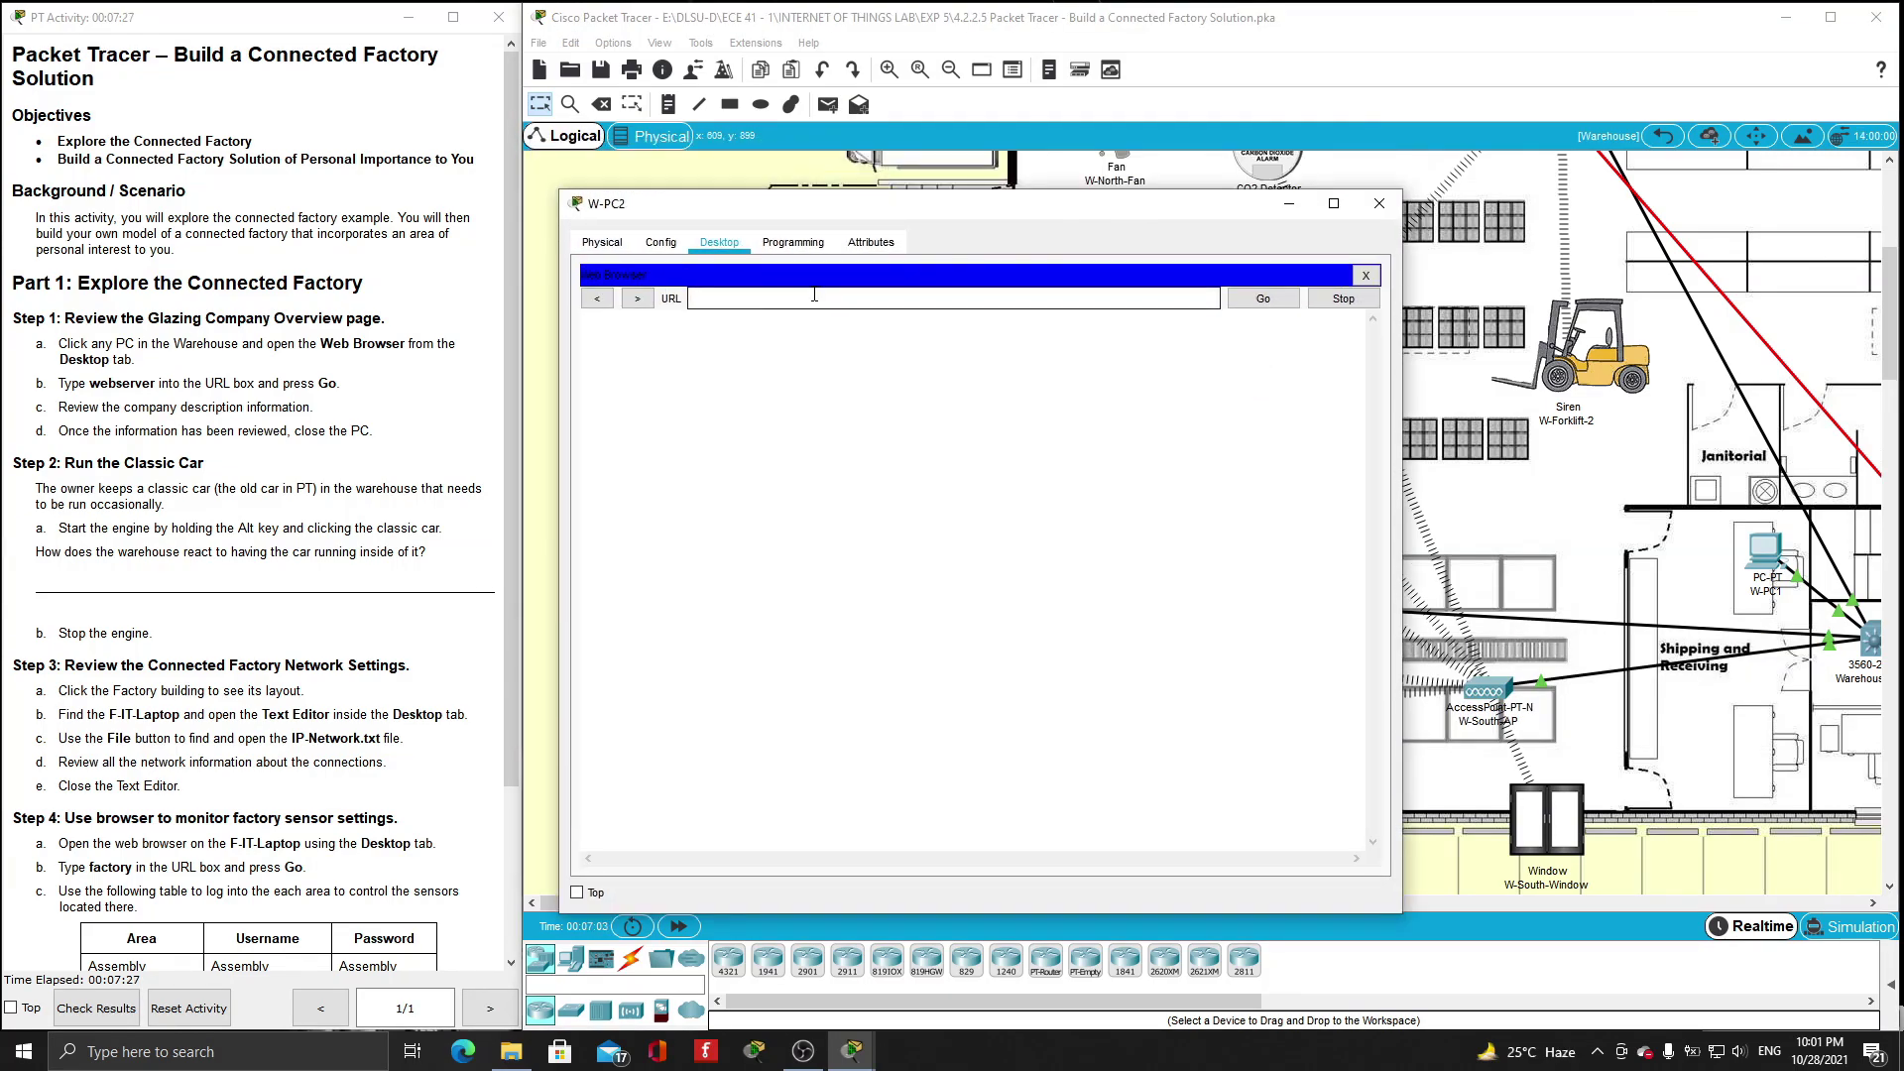
type("webserver")
key("Return")
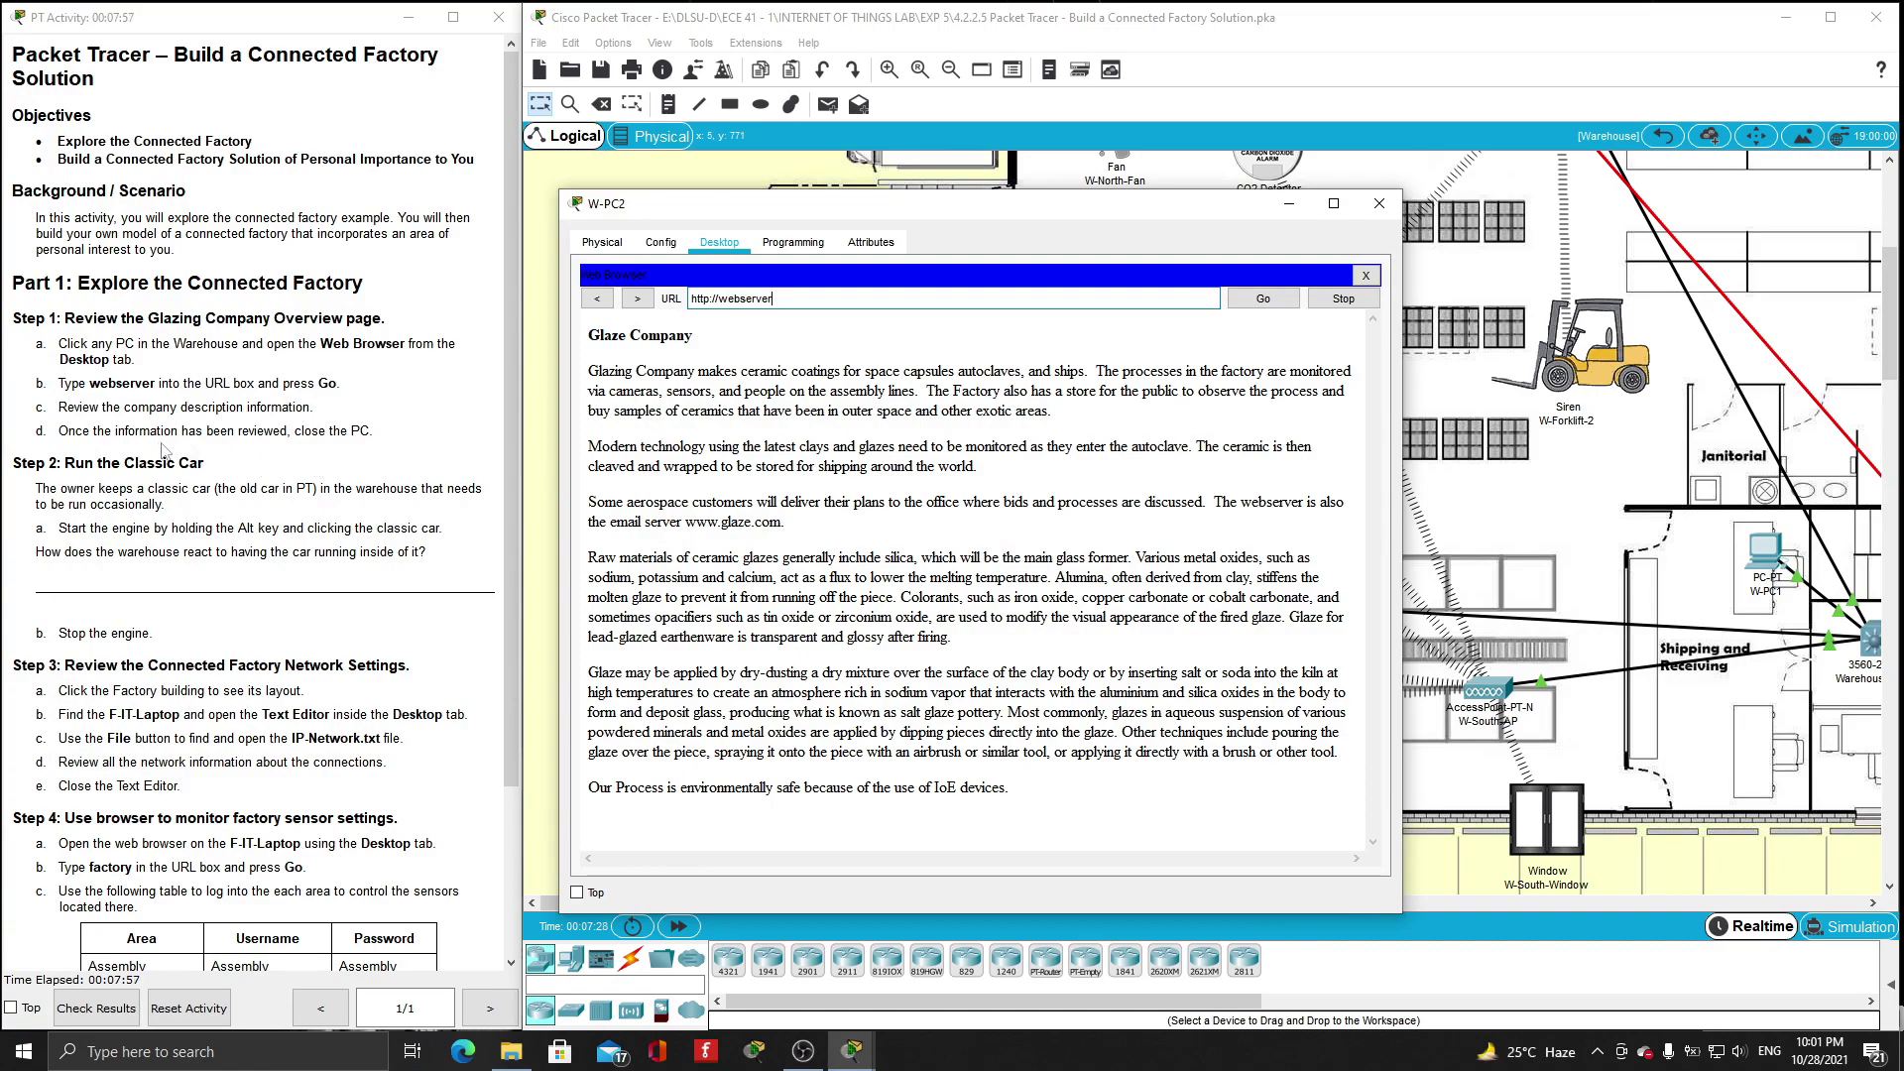
left_click(1379, 203)
scroll(793, 496, "up", 3)
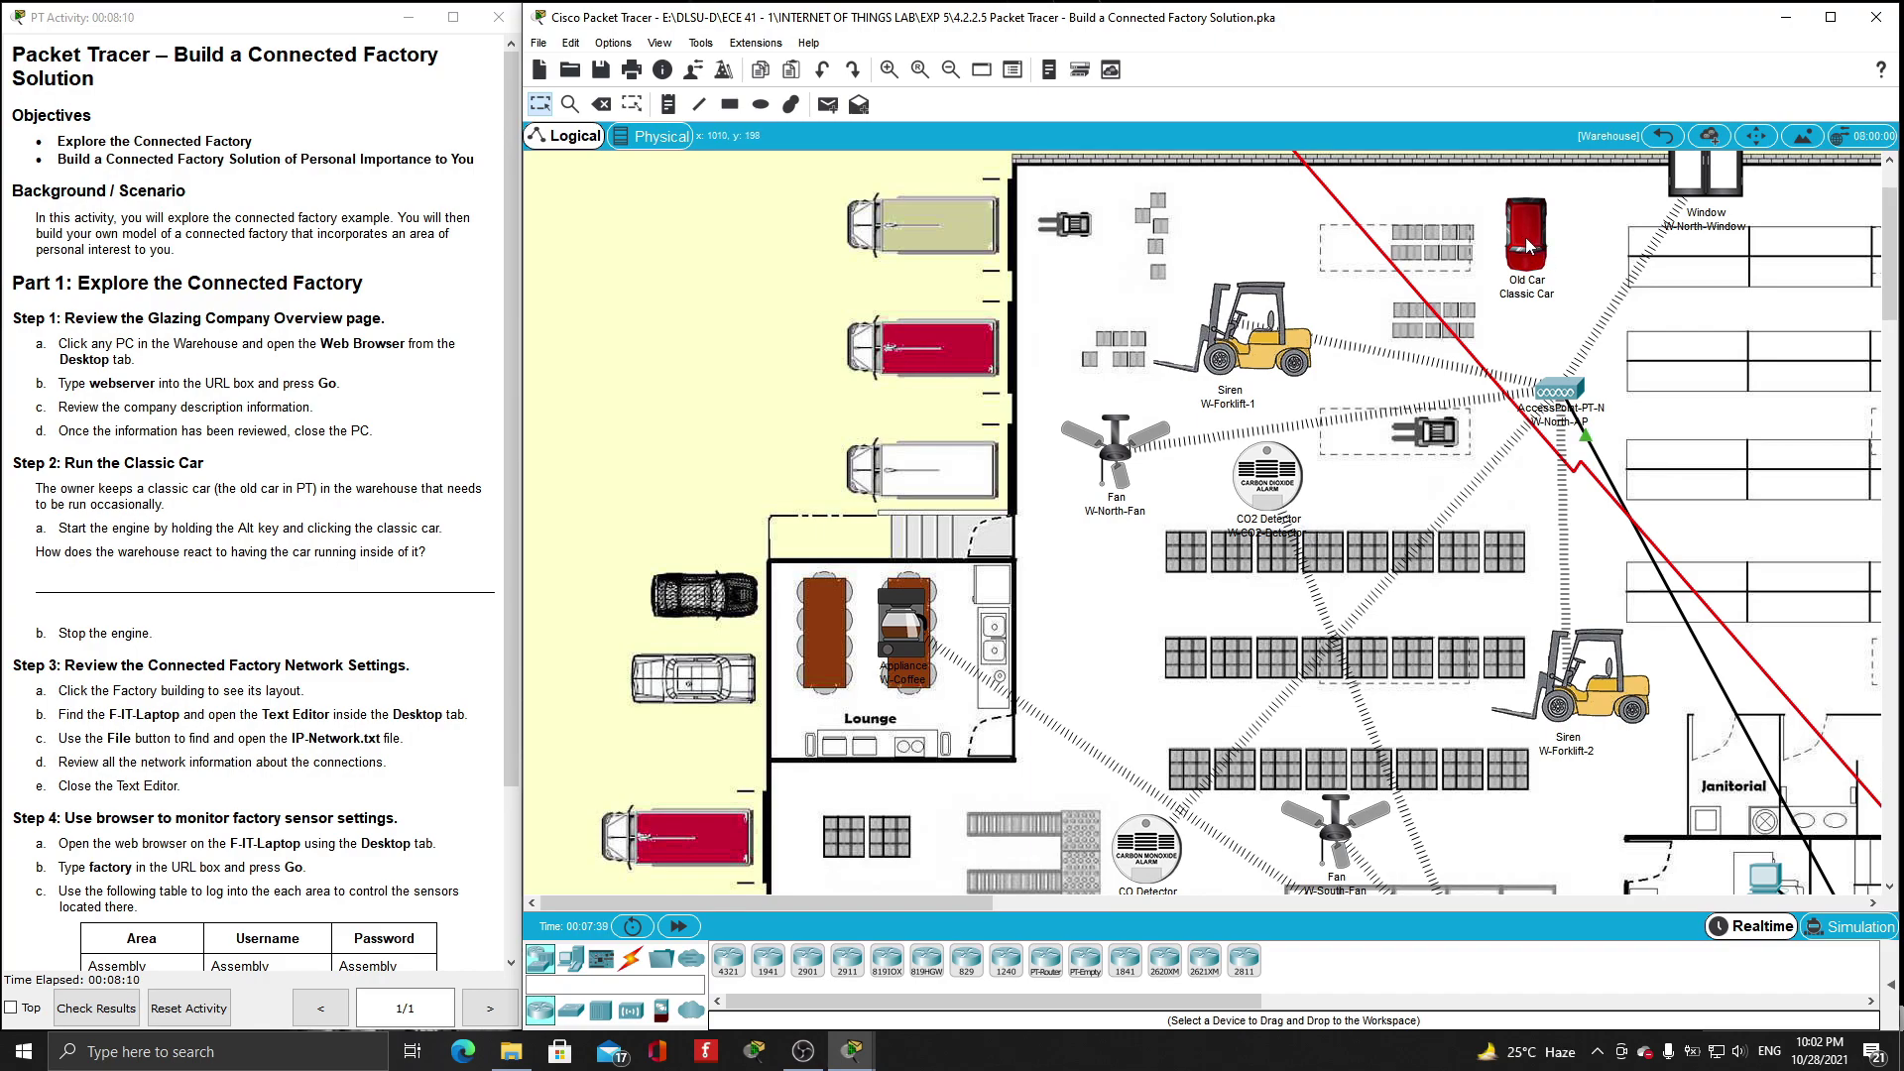
- Start the Old Car's engine, watch the CO2 detector react, then stop the engine
left_click(1528, 224, "alt")
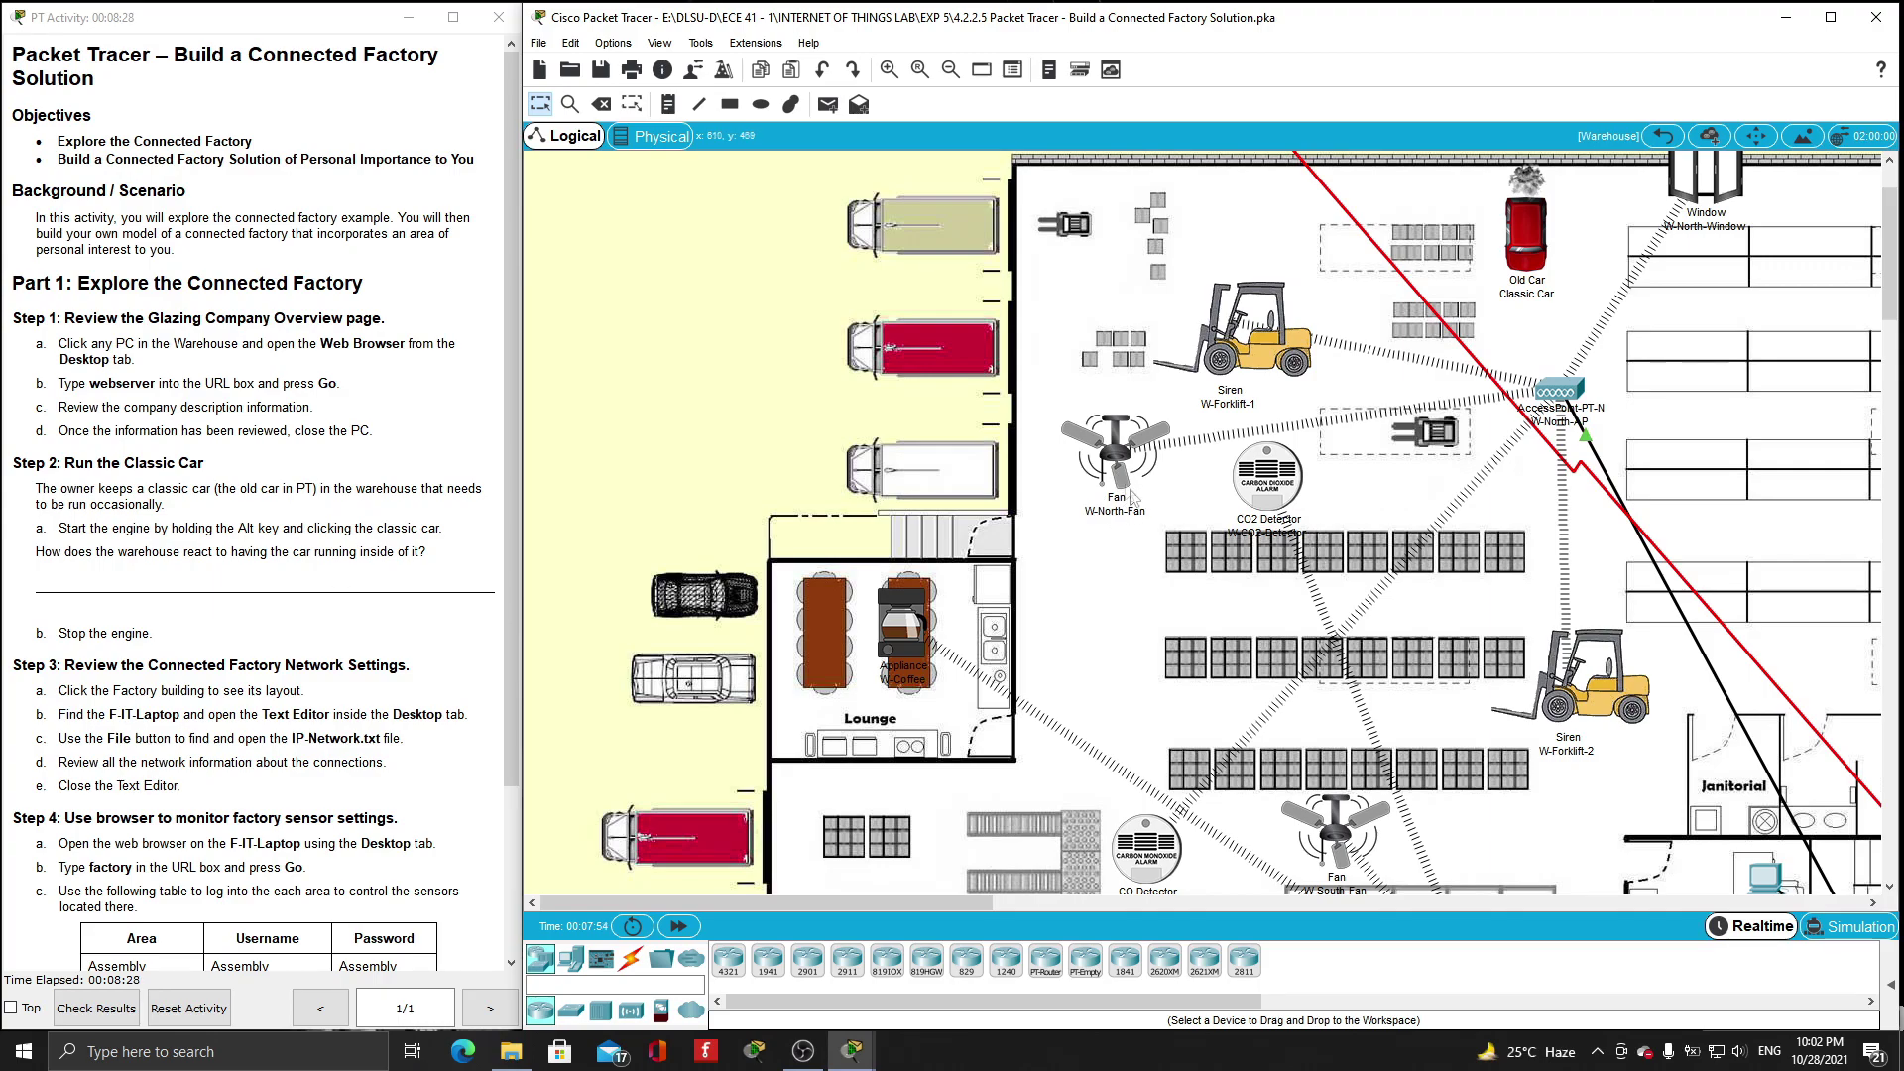
scroll(1296, 665, "down", 2)
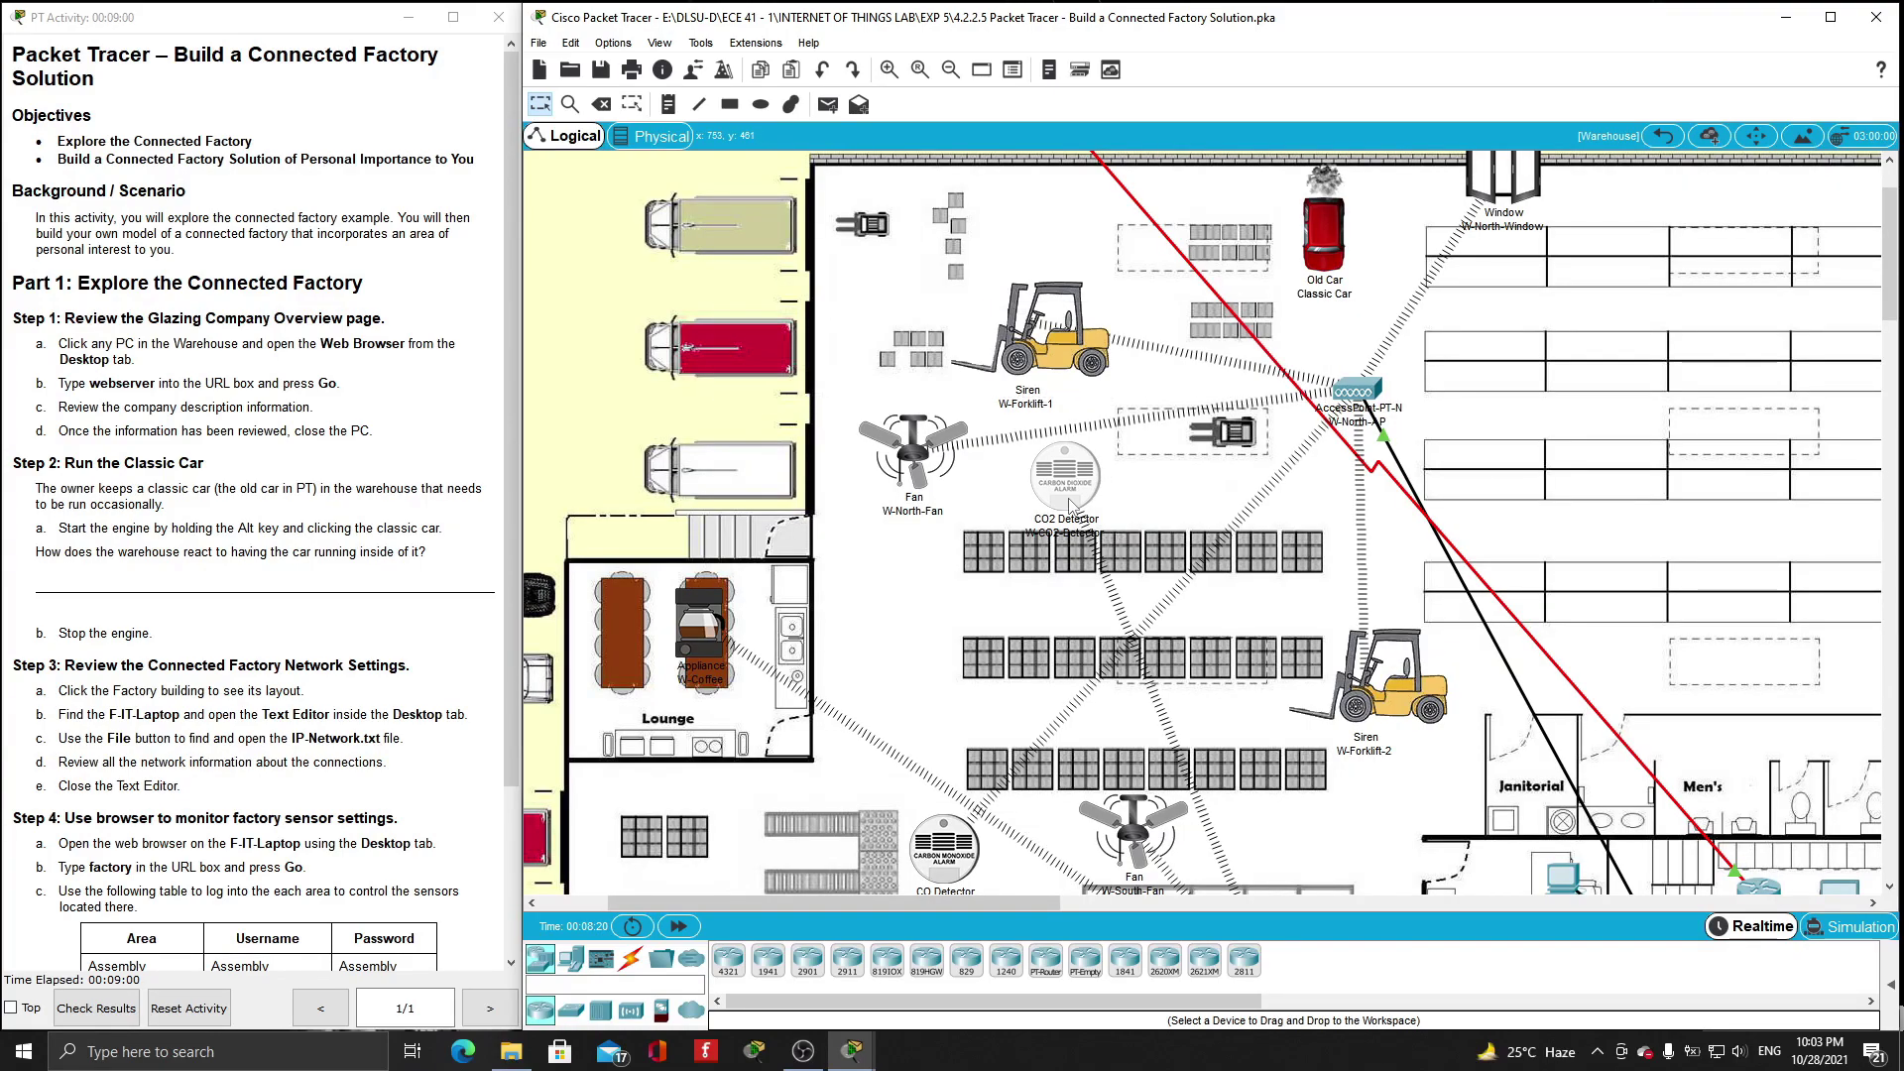
mouse_move(1071, 506)
left_click(1332, 241, "alt")
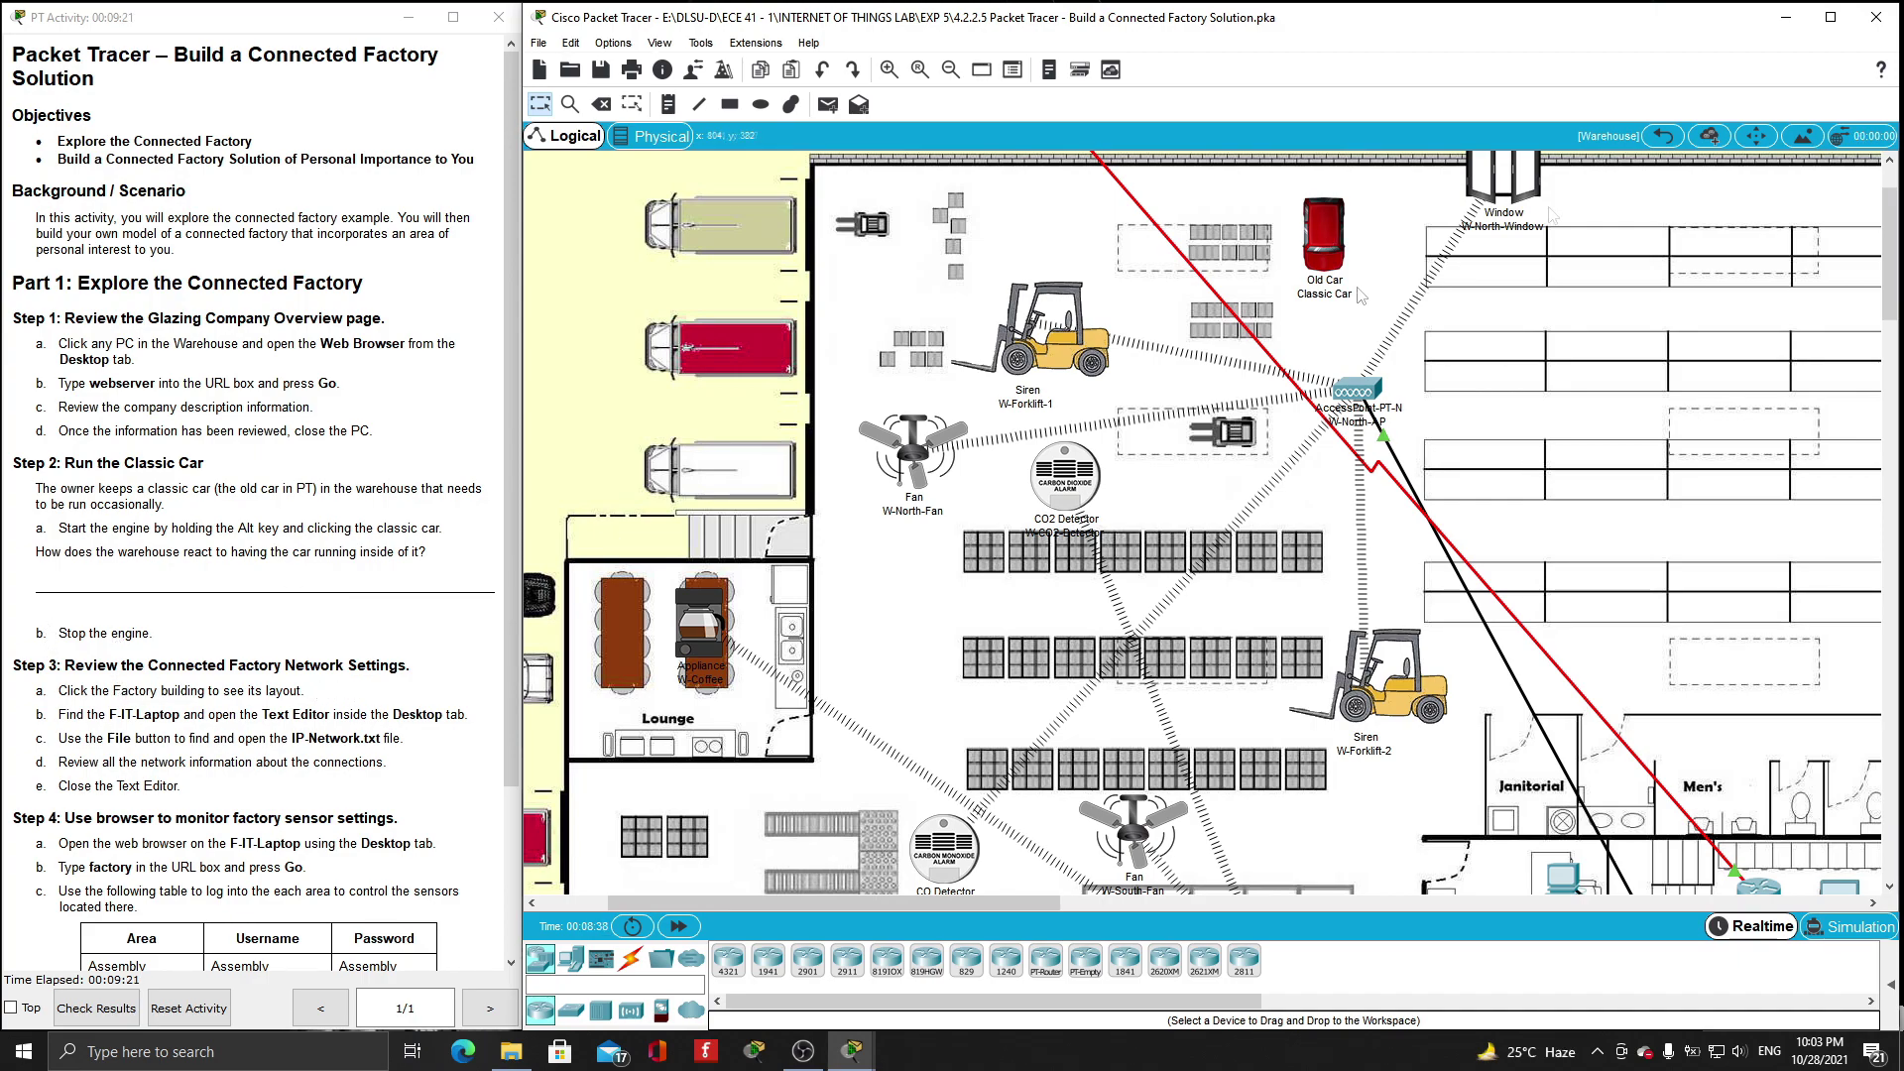
- Return to the city map, open Casting Factory, and launch F-IT-Laptop's Text Editor
left_click(1664, 139)
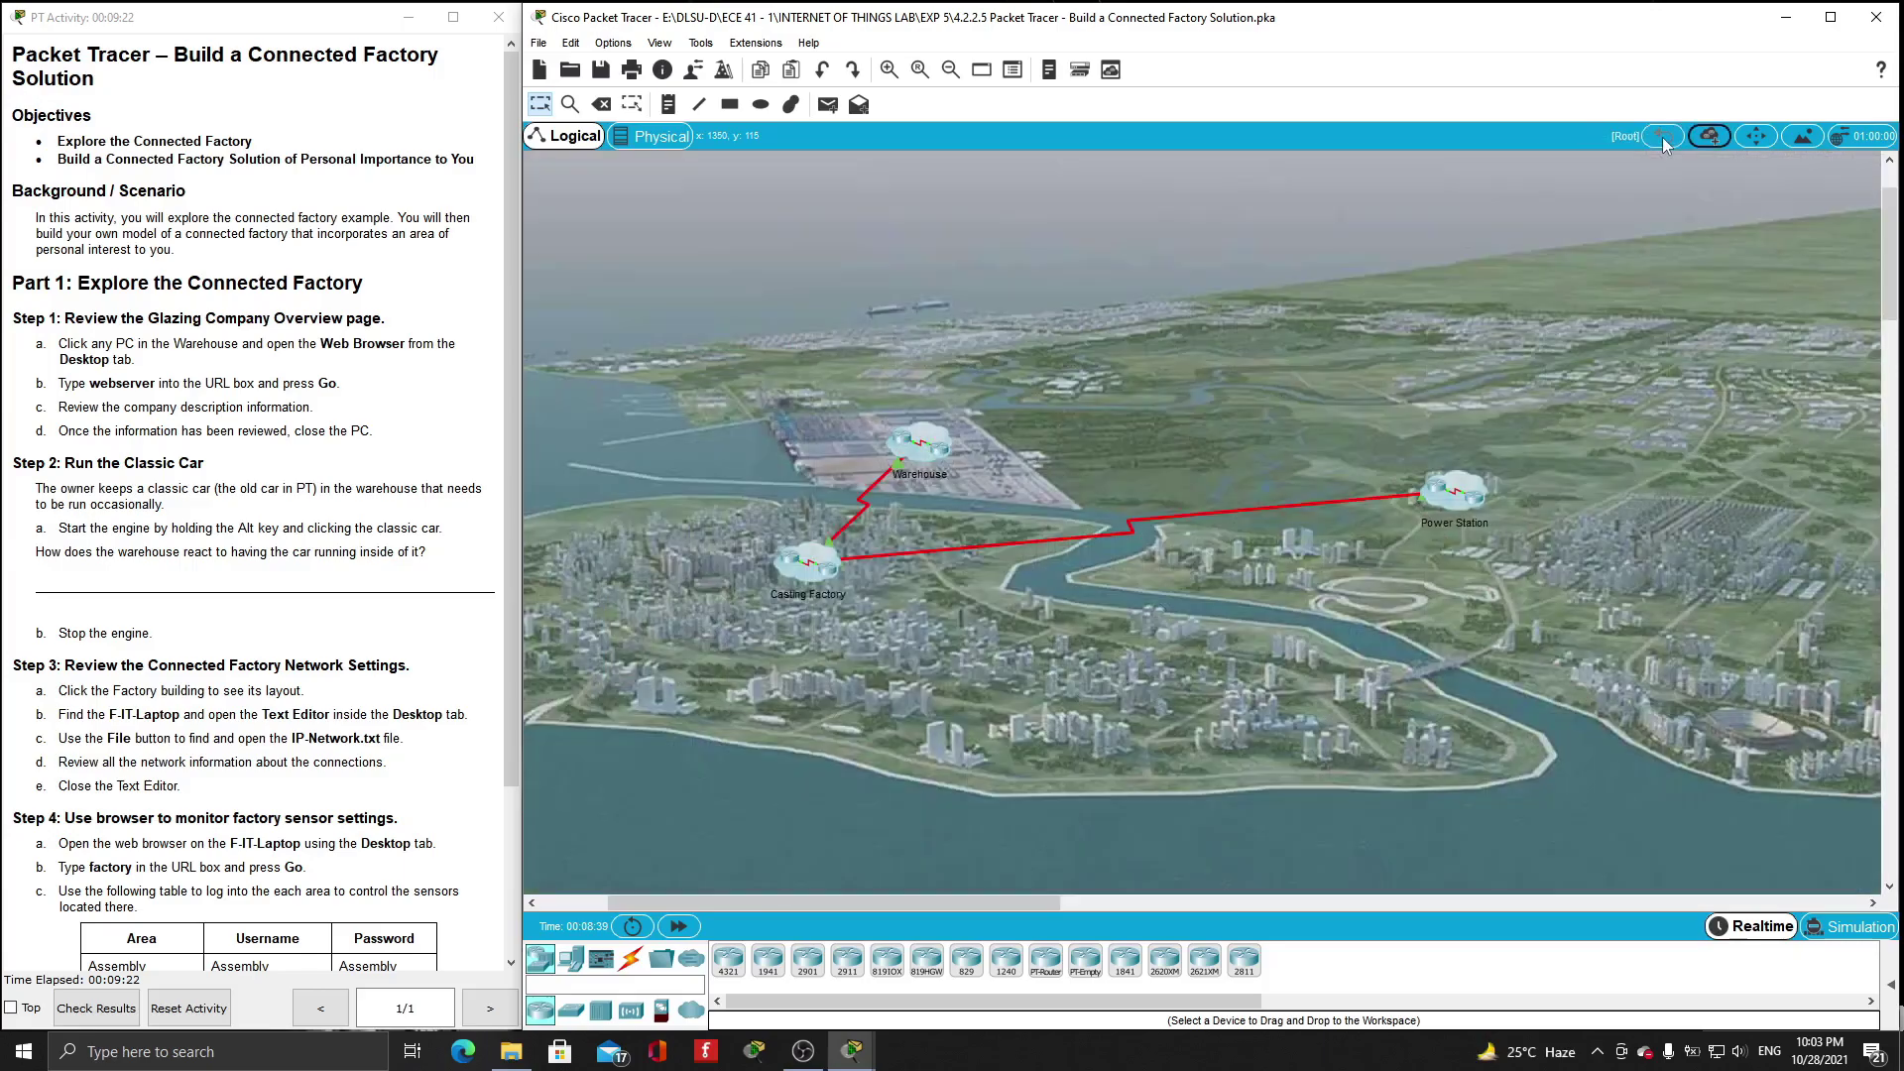
left_click(795, 567)
scroll(1022, 506, "down", 2)
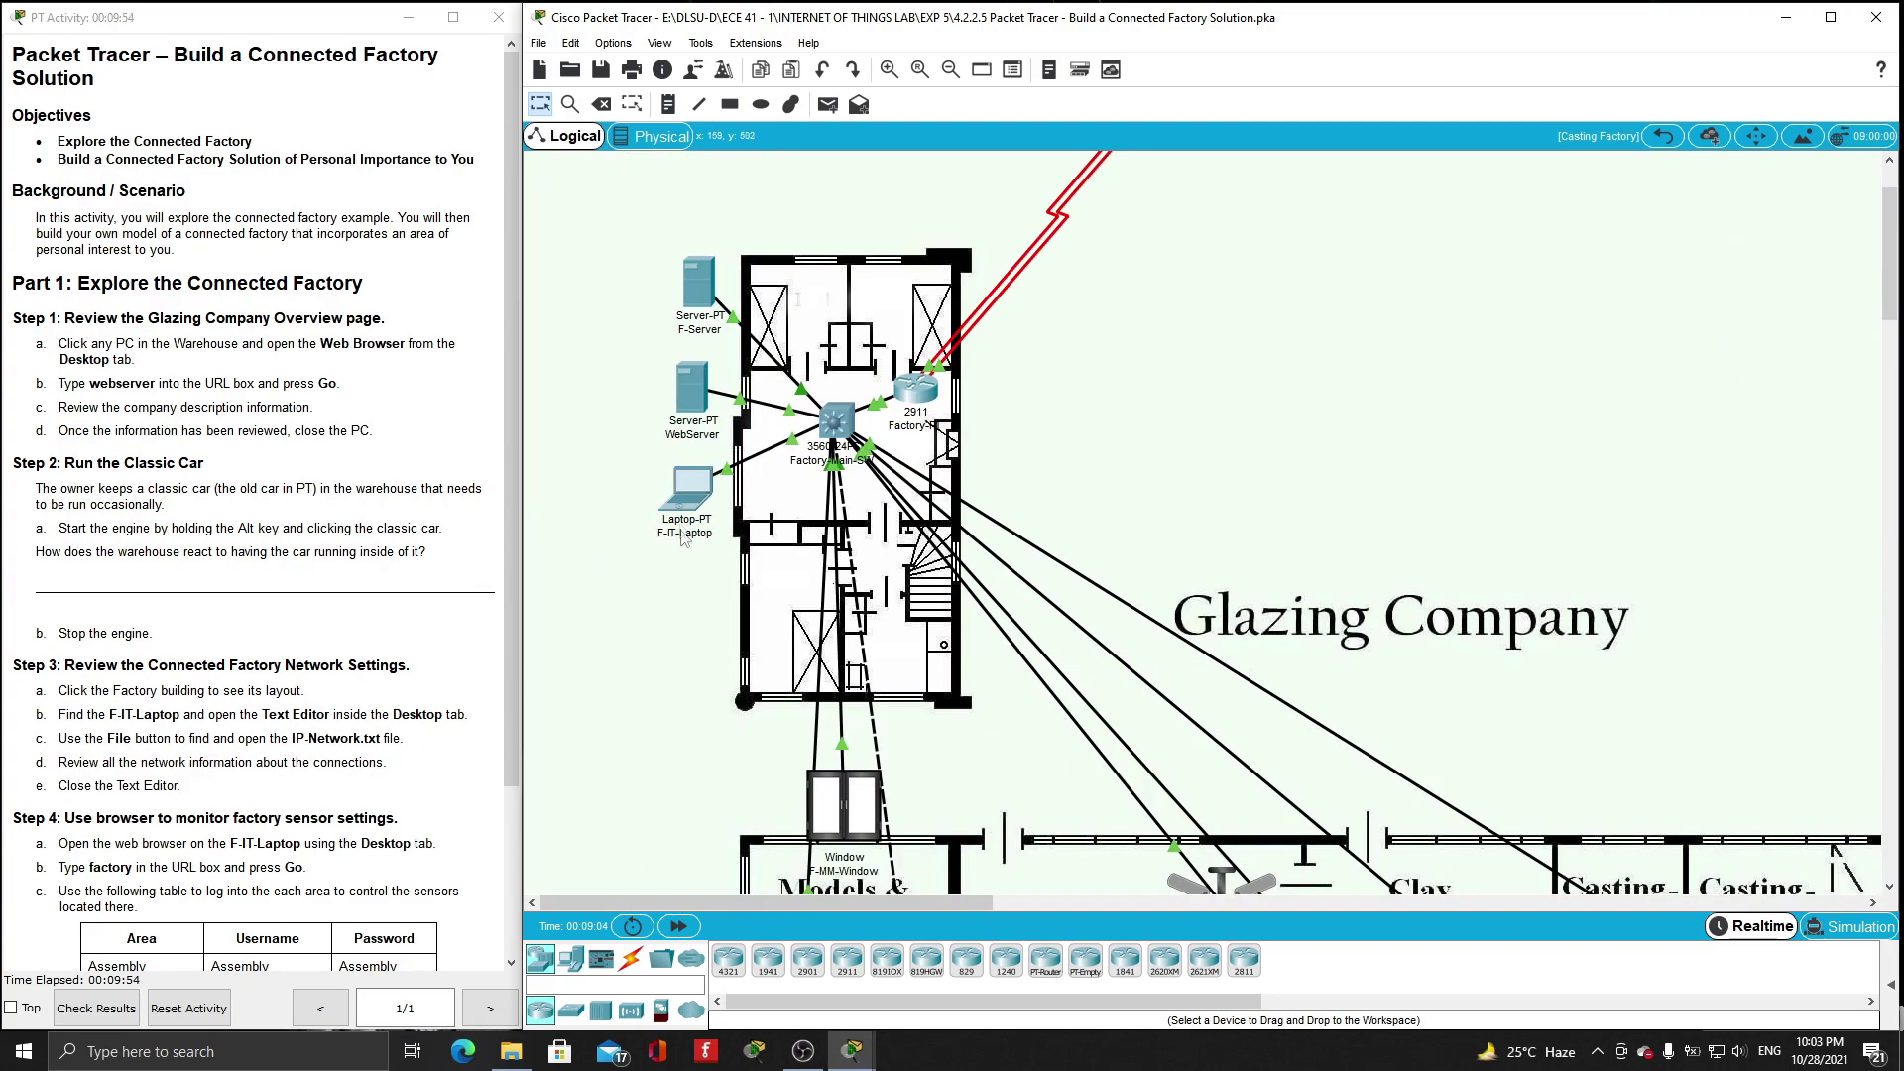
left_click(689, 495)
left_click(690, 192)
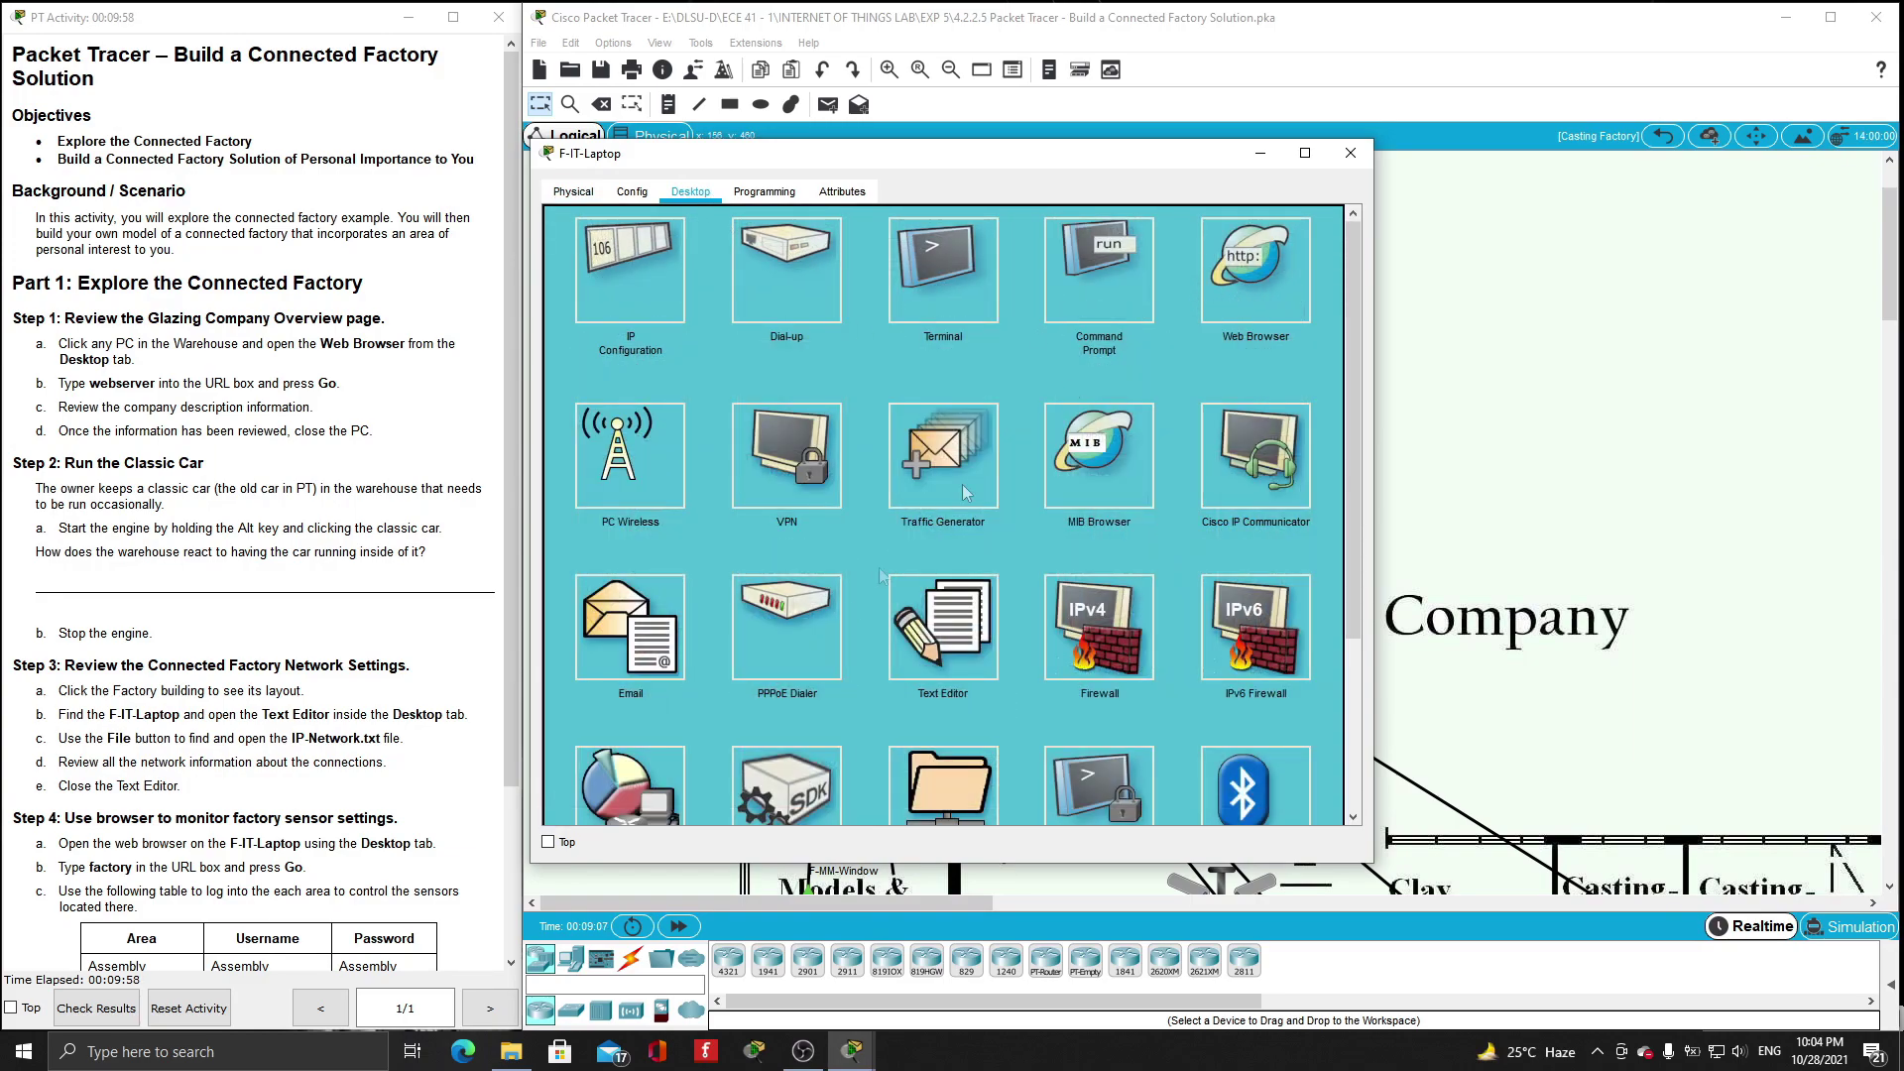
scroll(850, 606, "down", 1)
left_click(949, 575)
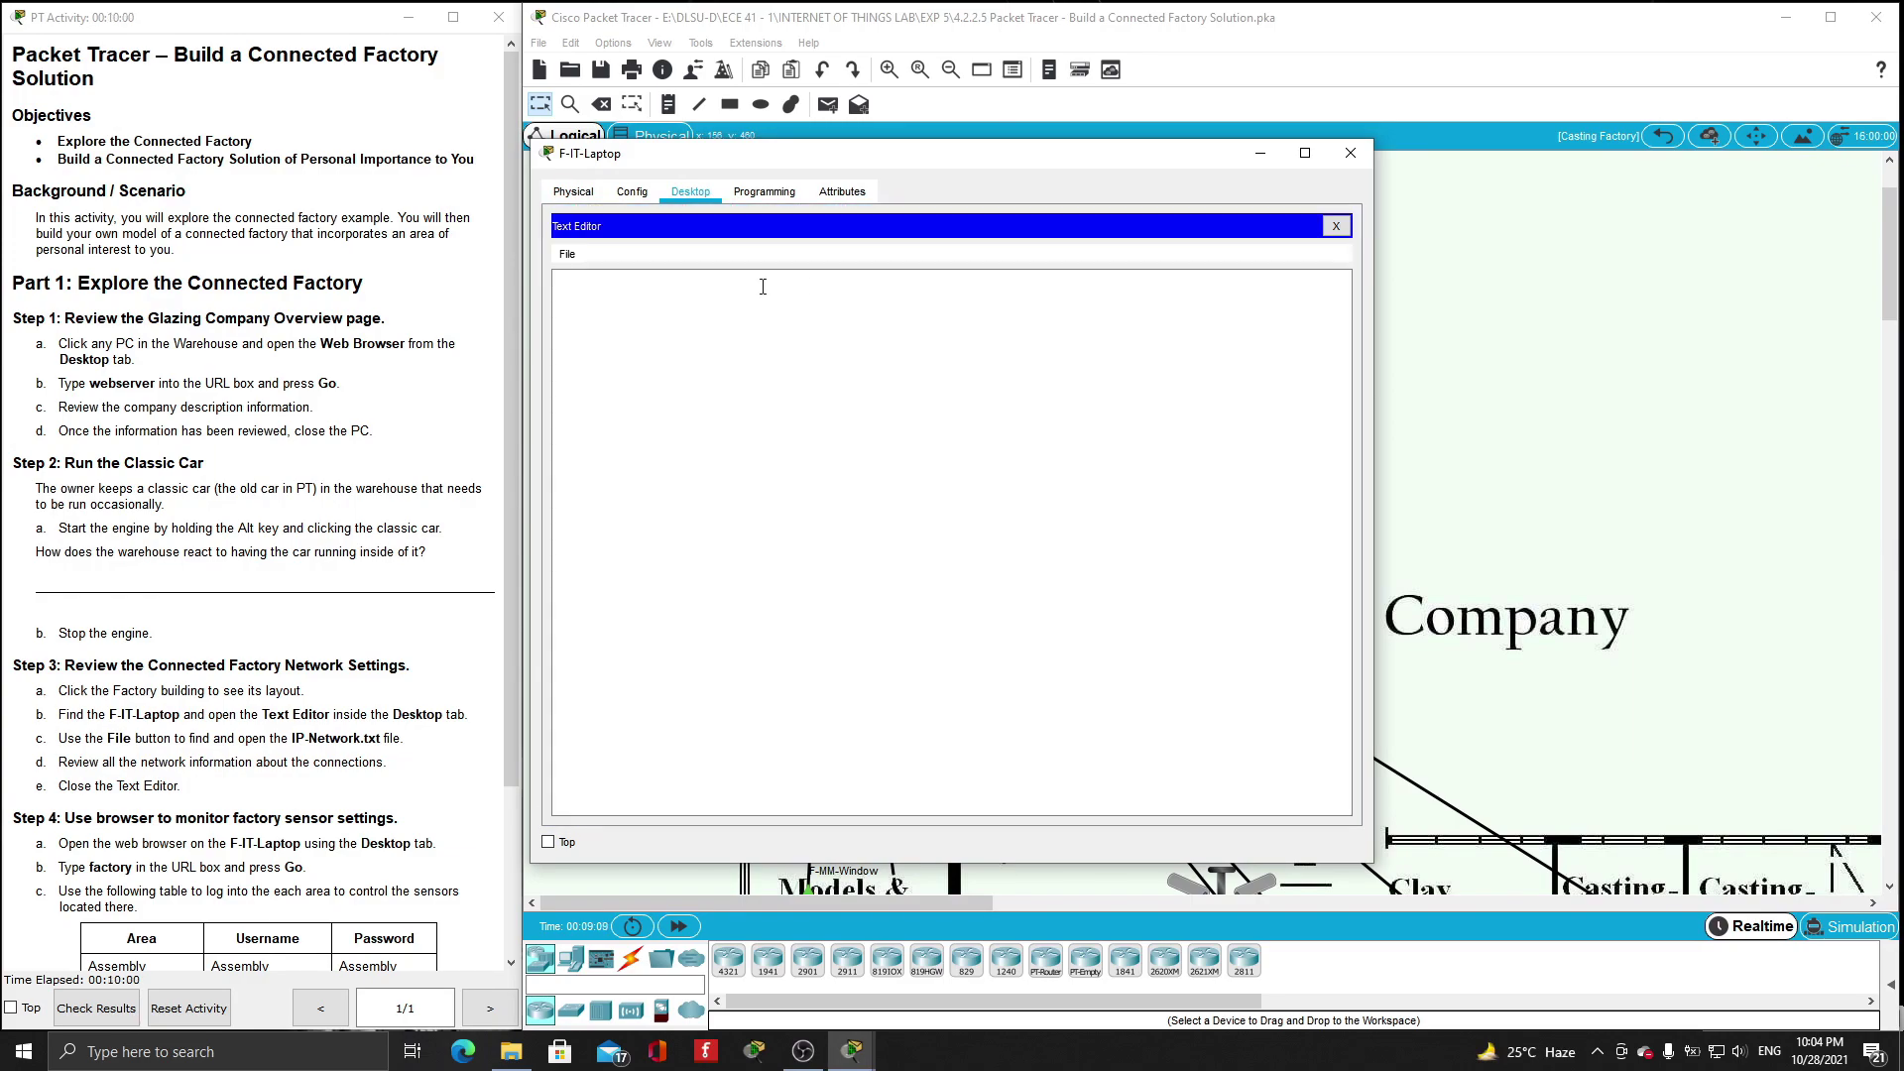
- Open IP-Network.txt, scroll through its devices, addresses and VLANs, then close the editor
left_click(567, 253)
left_click(572, 292)
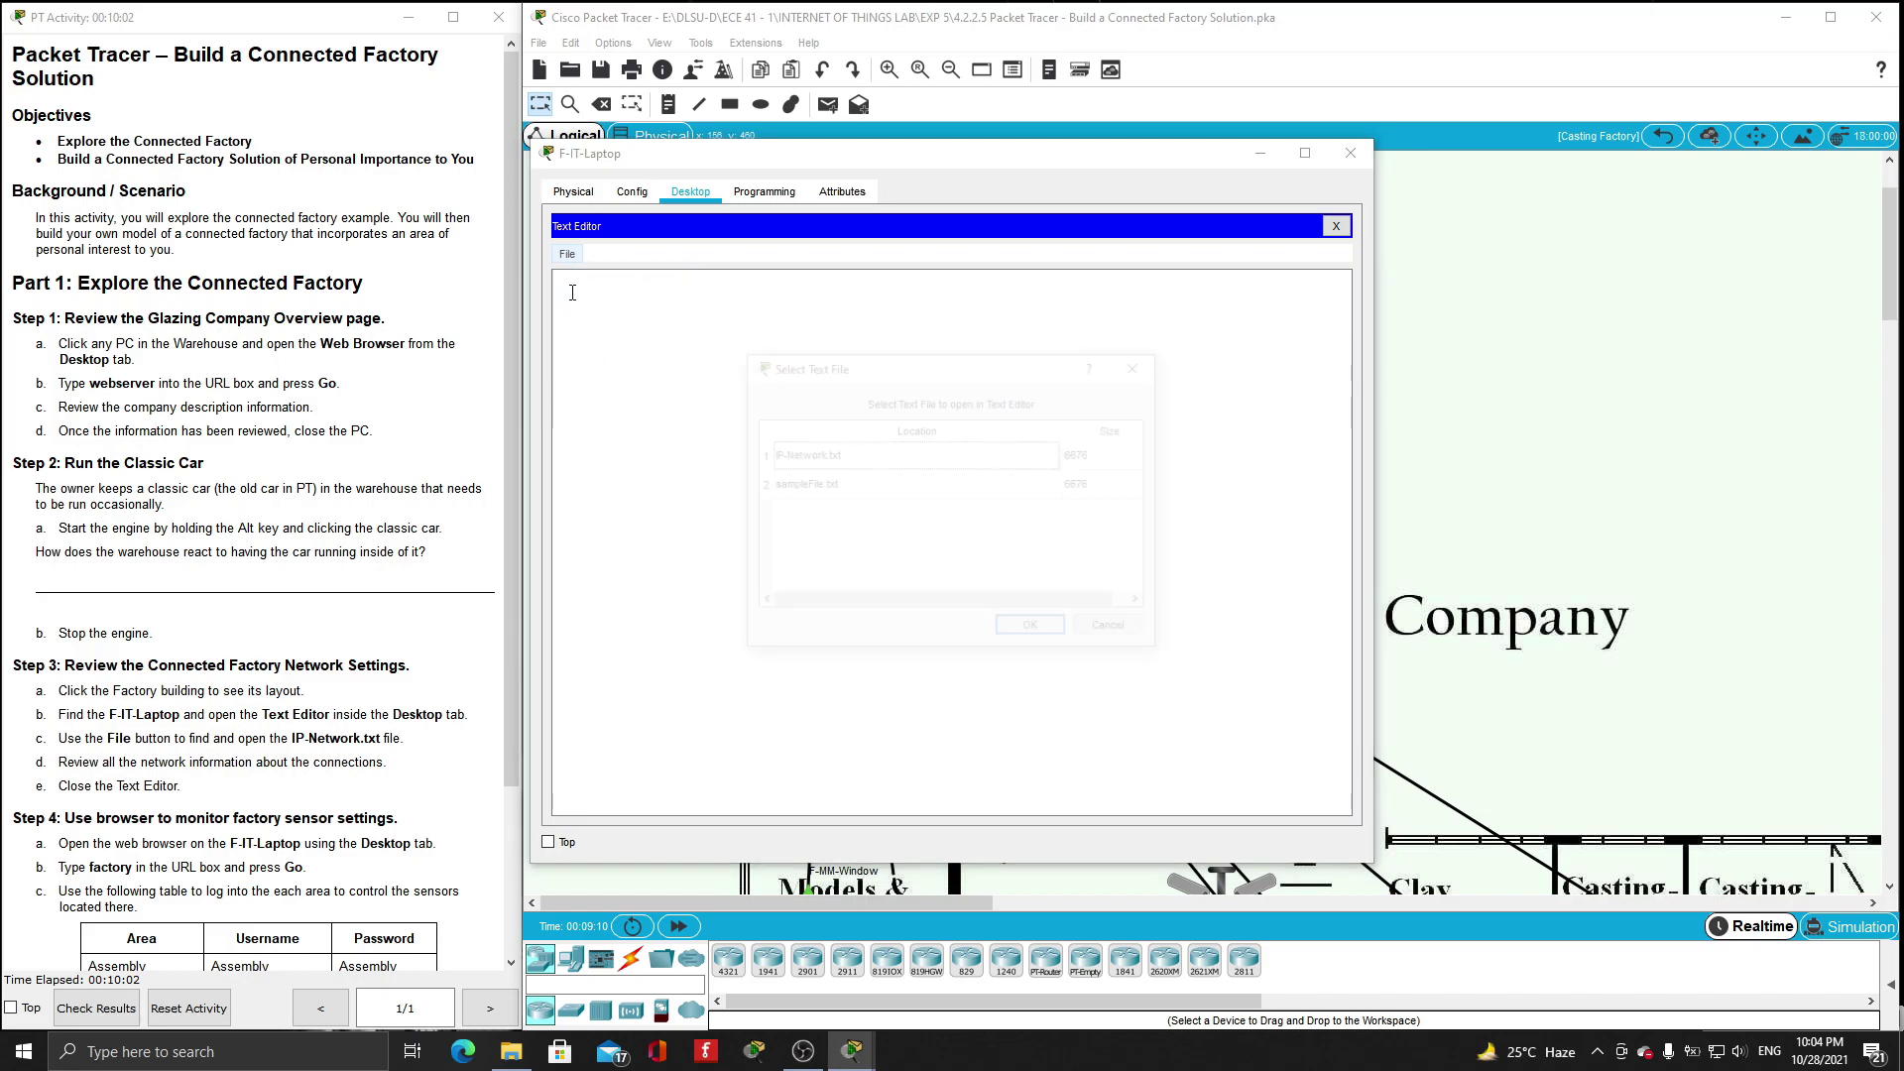
left_click(791, 456)
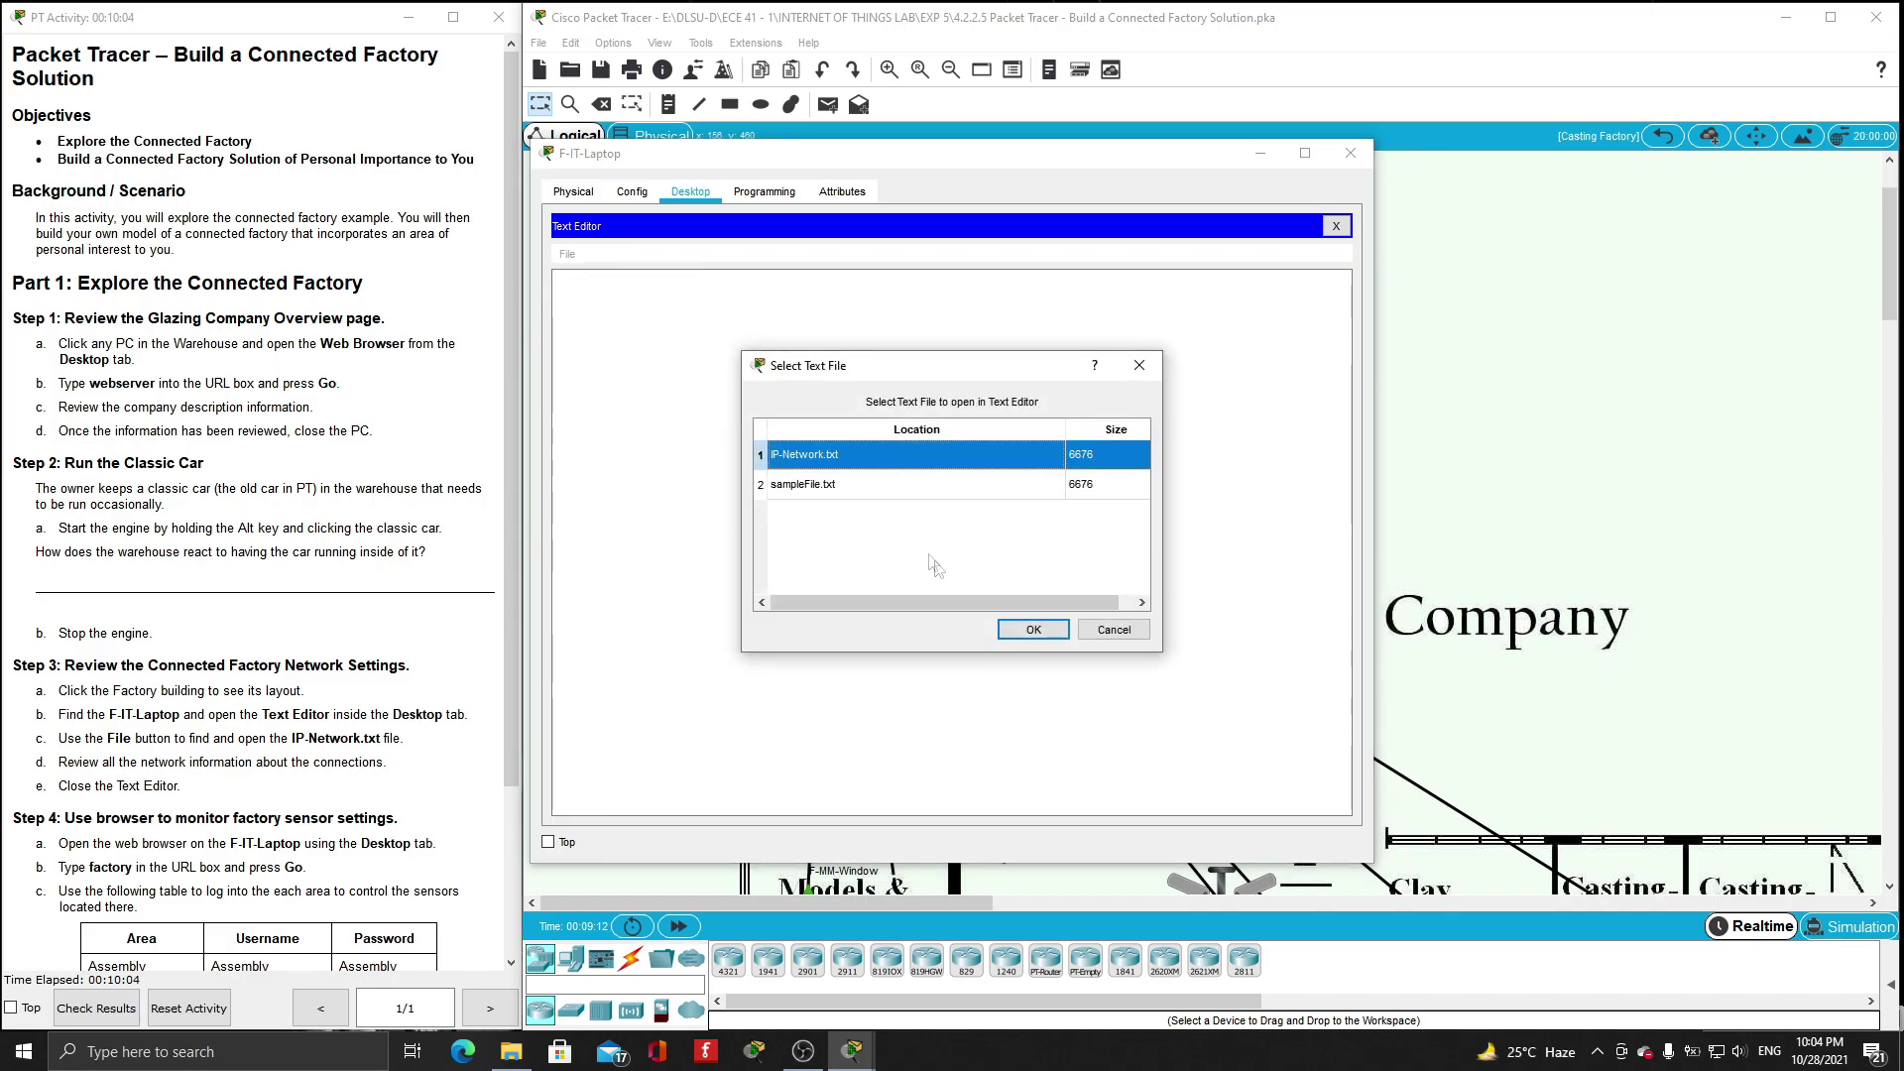
left_click(1022, 629)
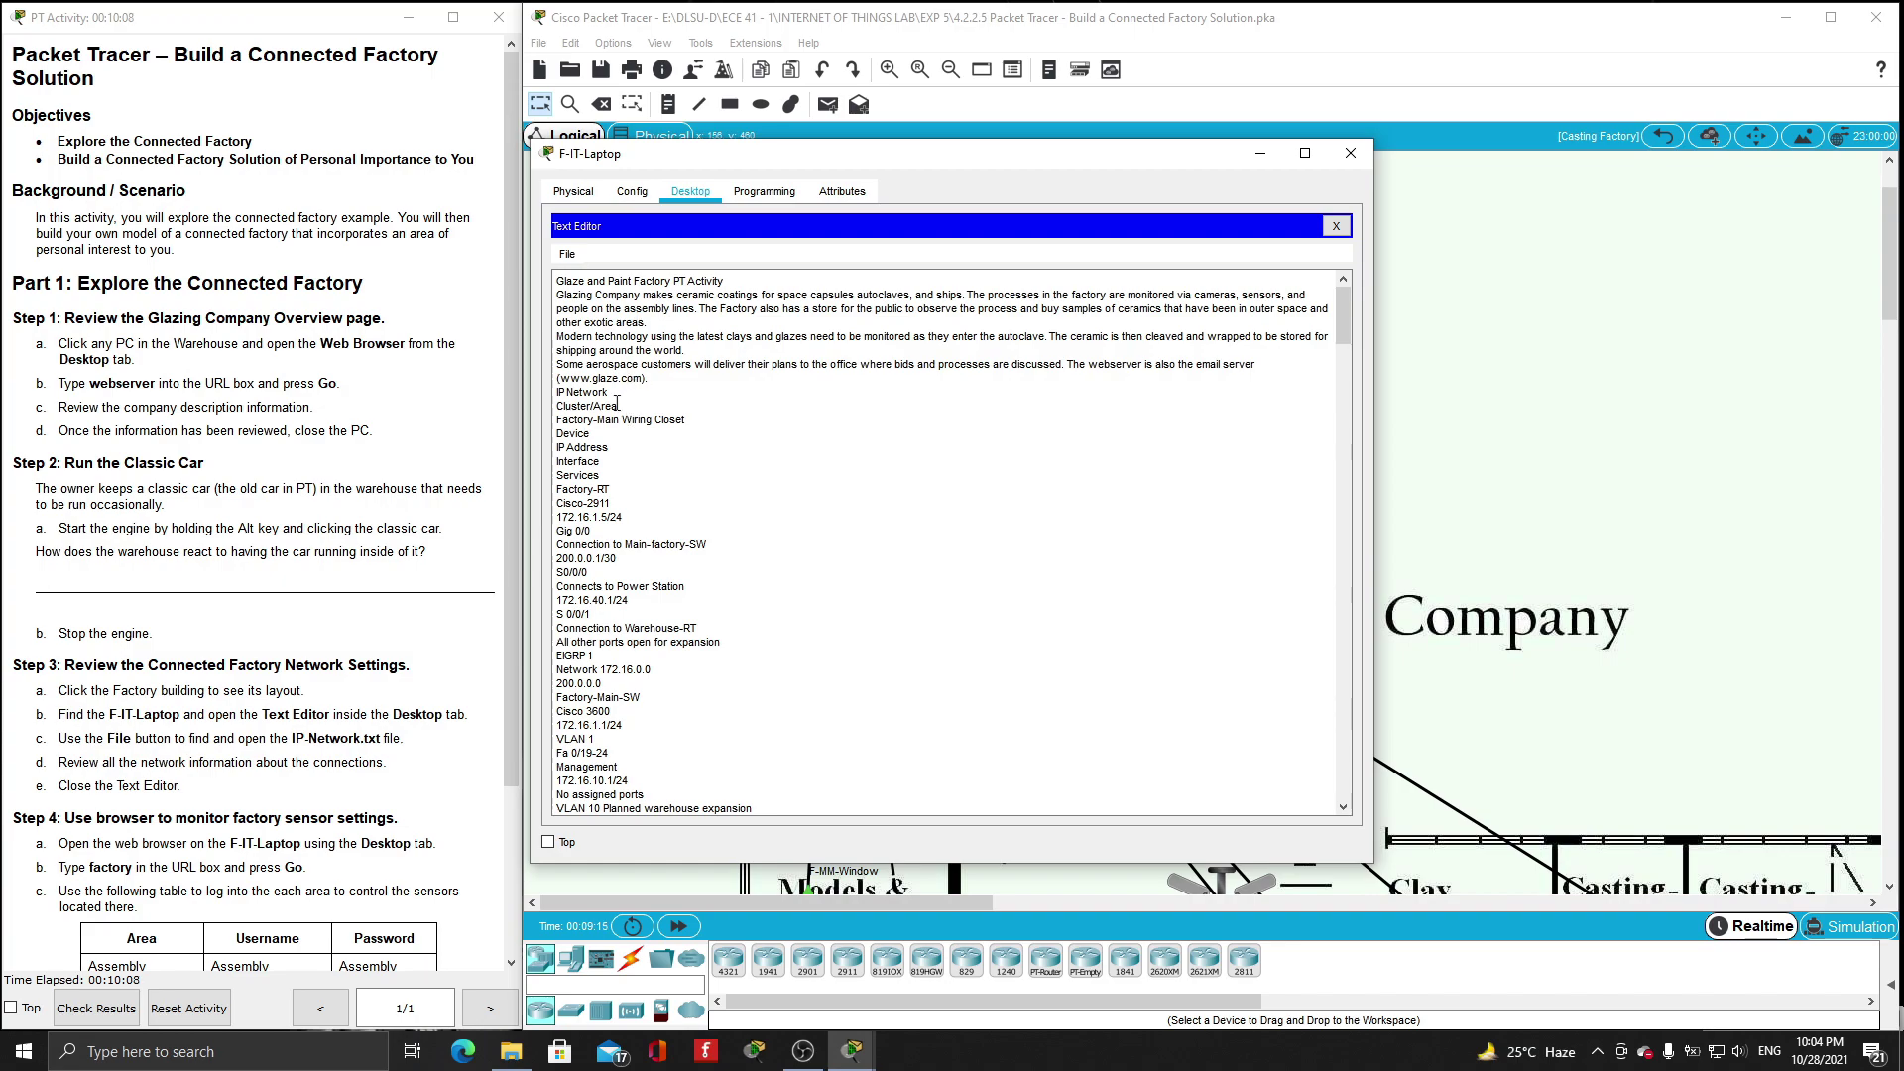
scroll(569, 397, "down", 15)
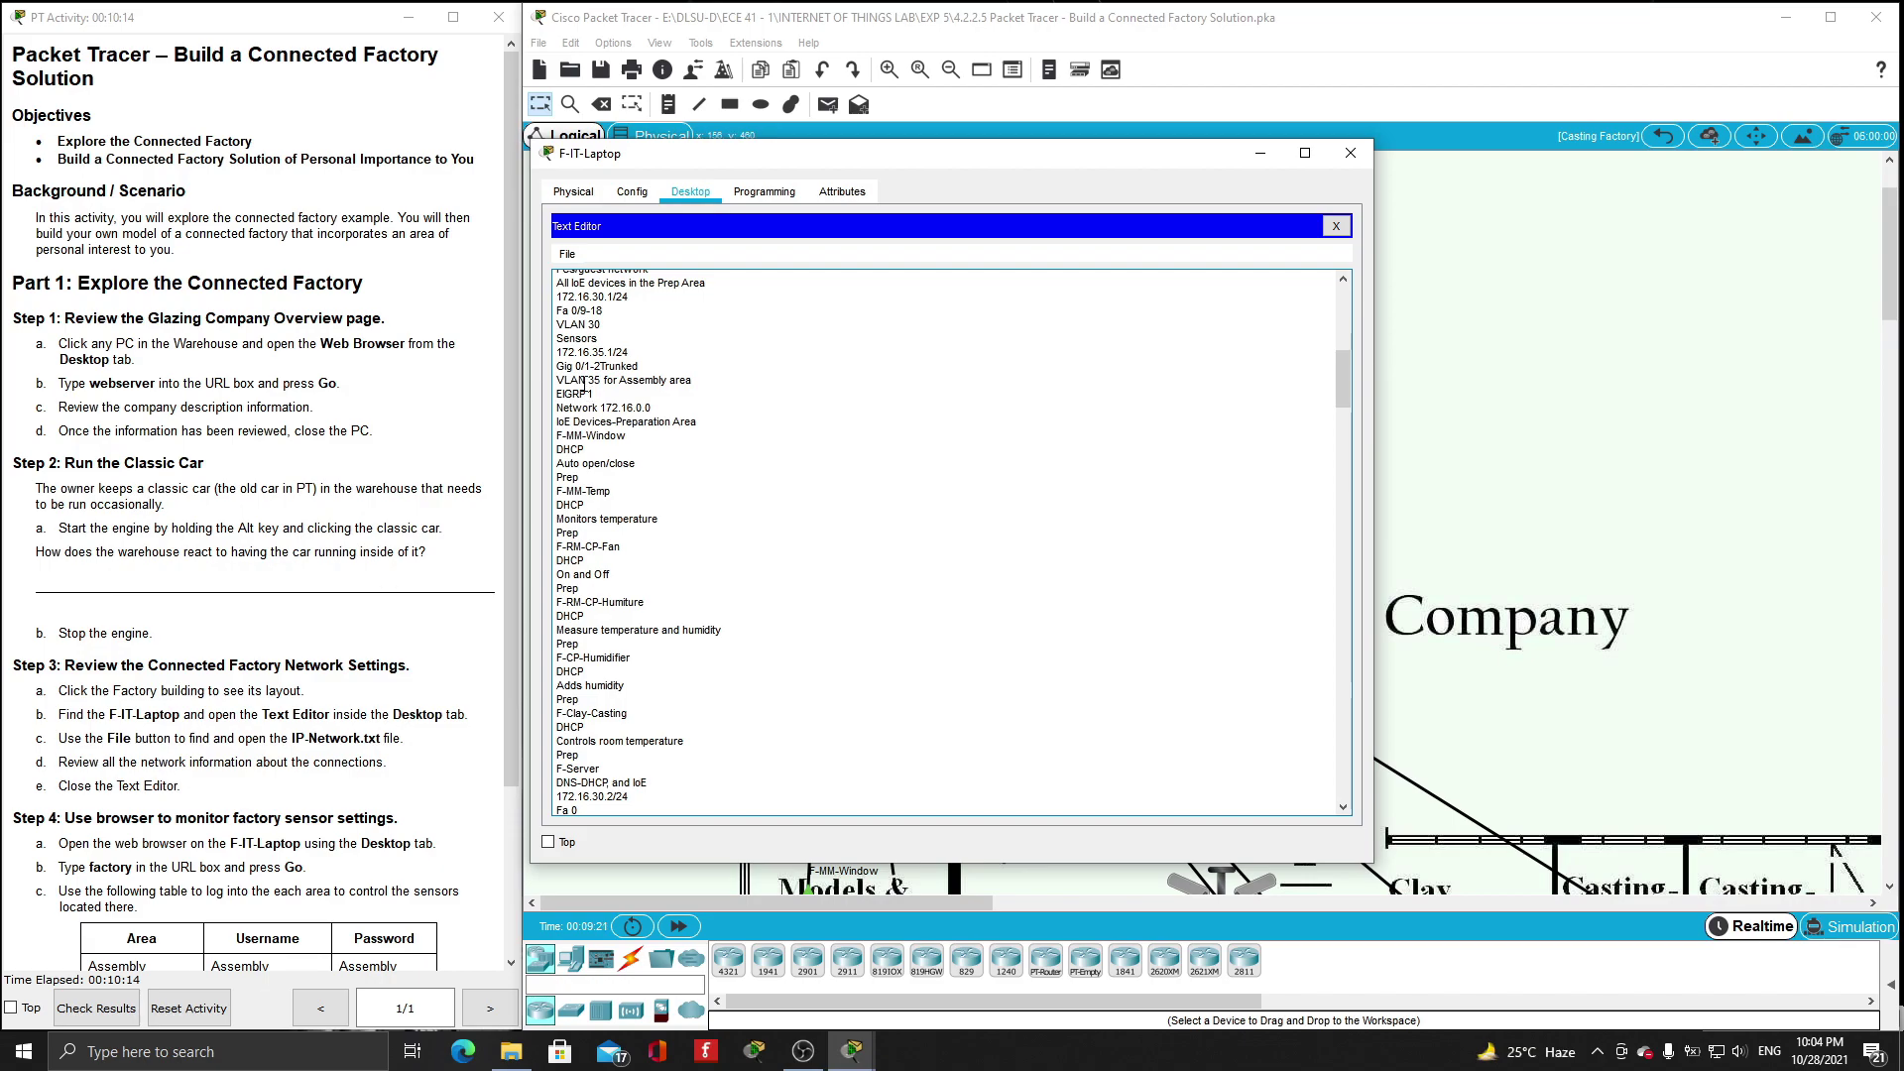
scroll(585, 384, "down", 10)
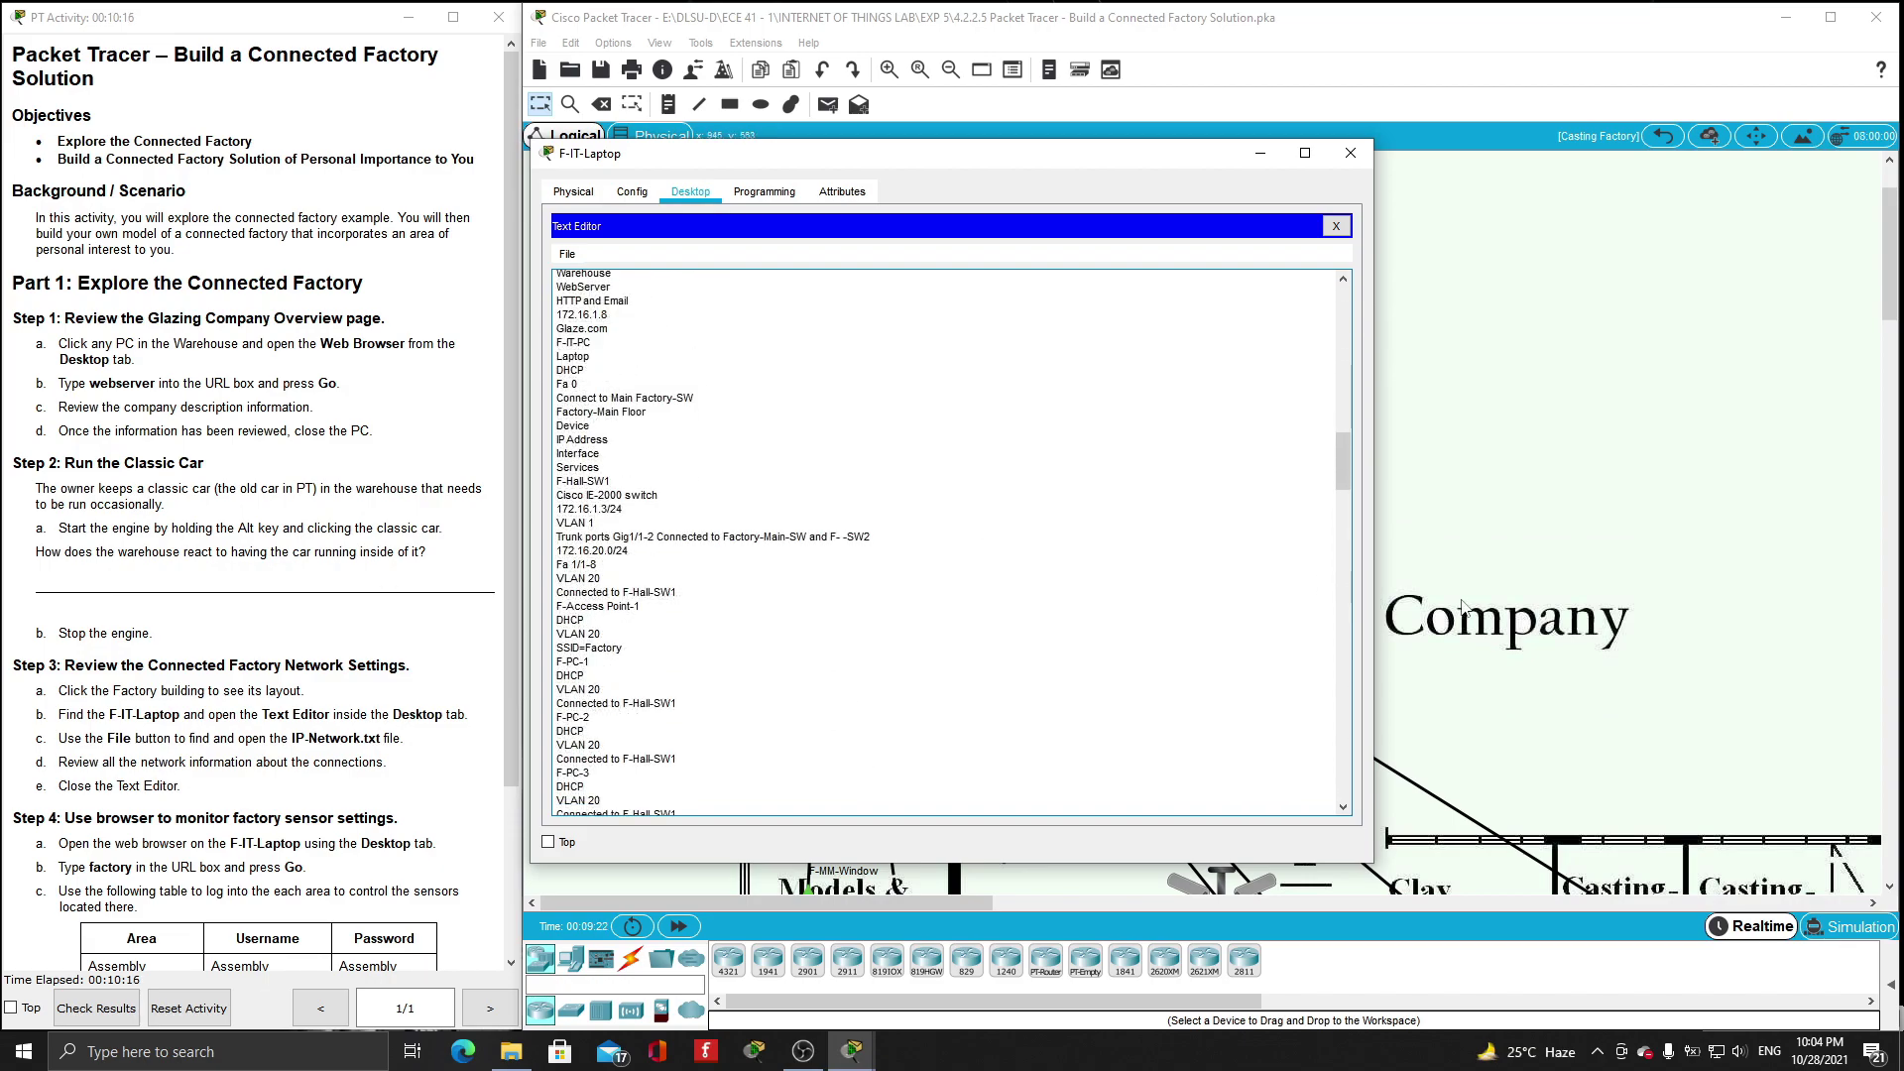
scroll(1463, 607, "down", 5)
scroll(1329, 446, "down", 13)
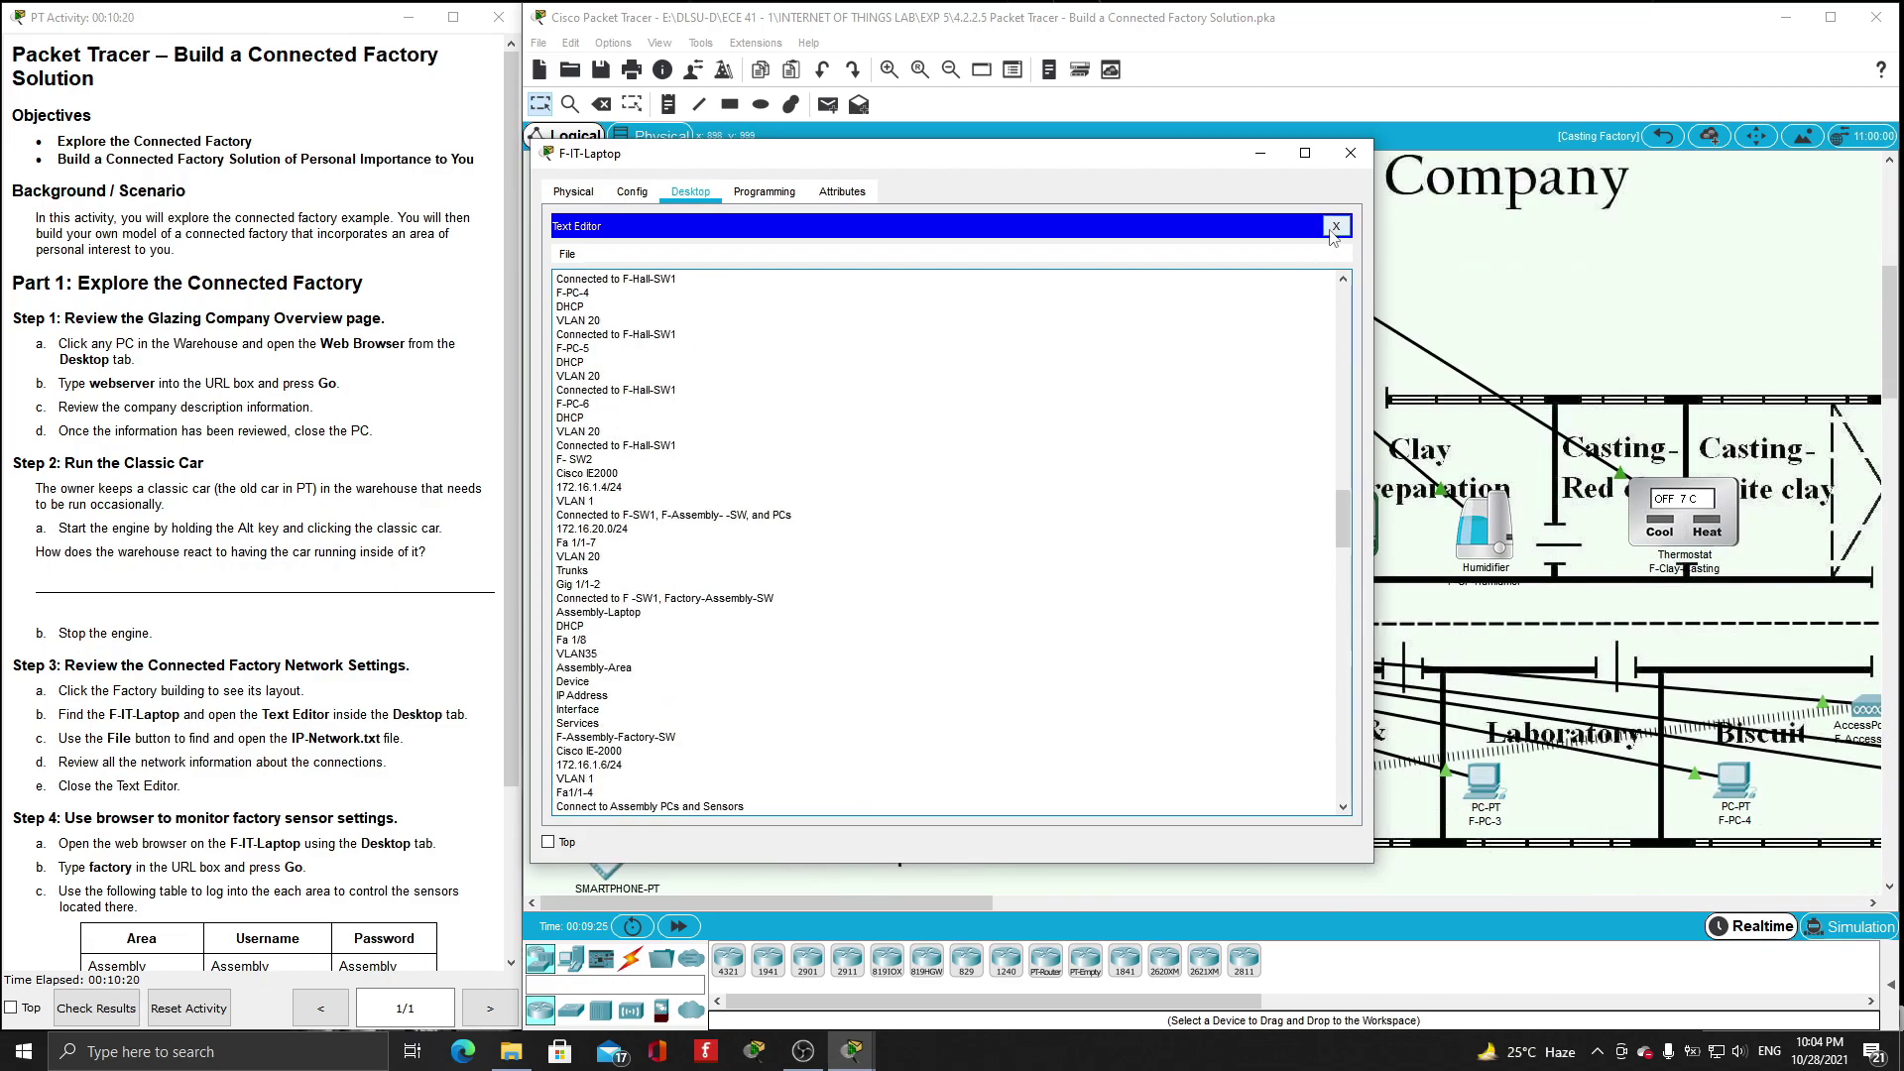
left_click(1335, 228)
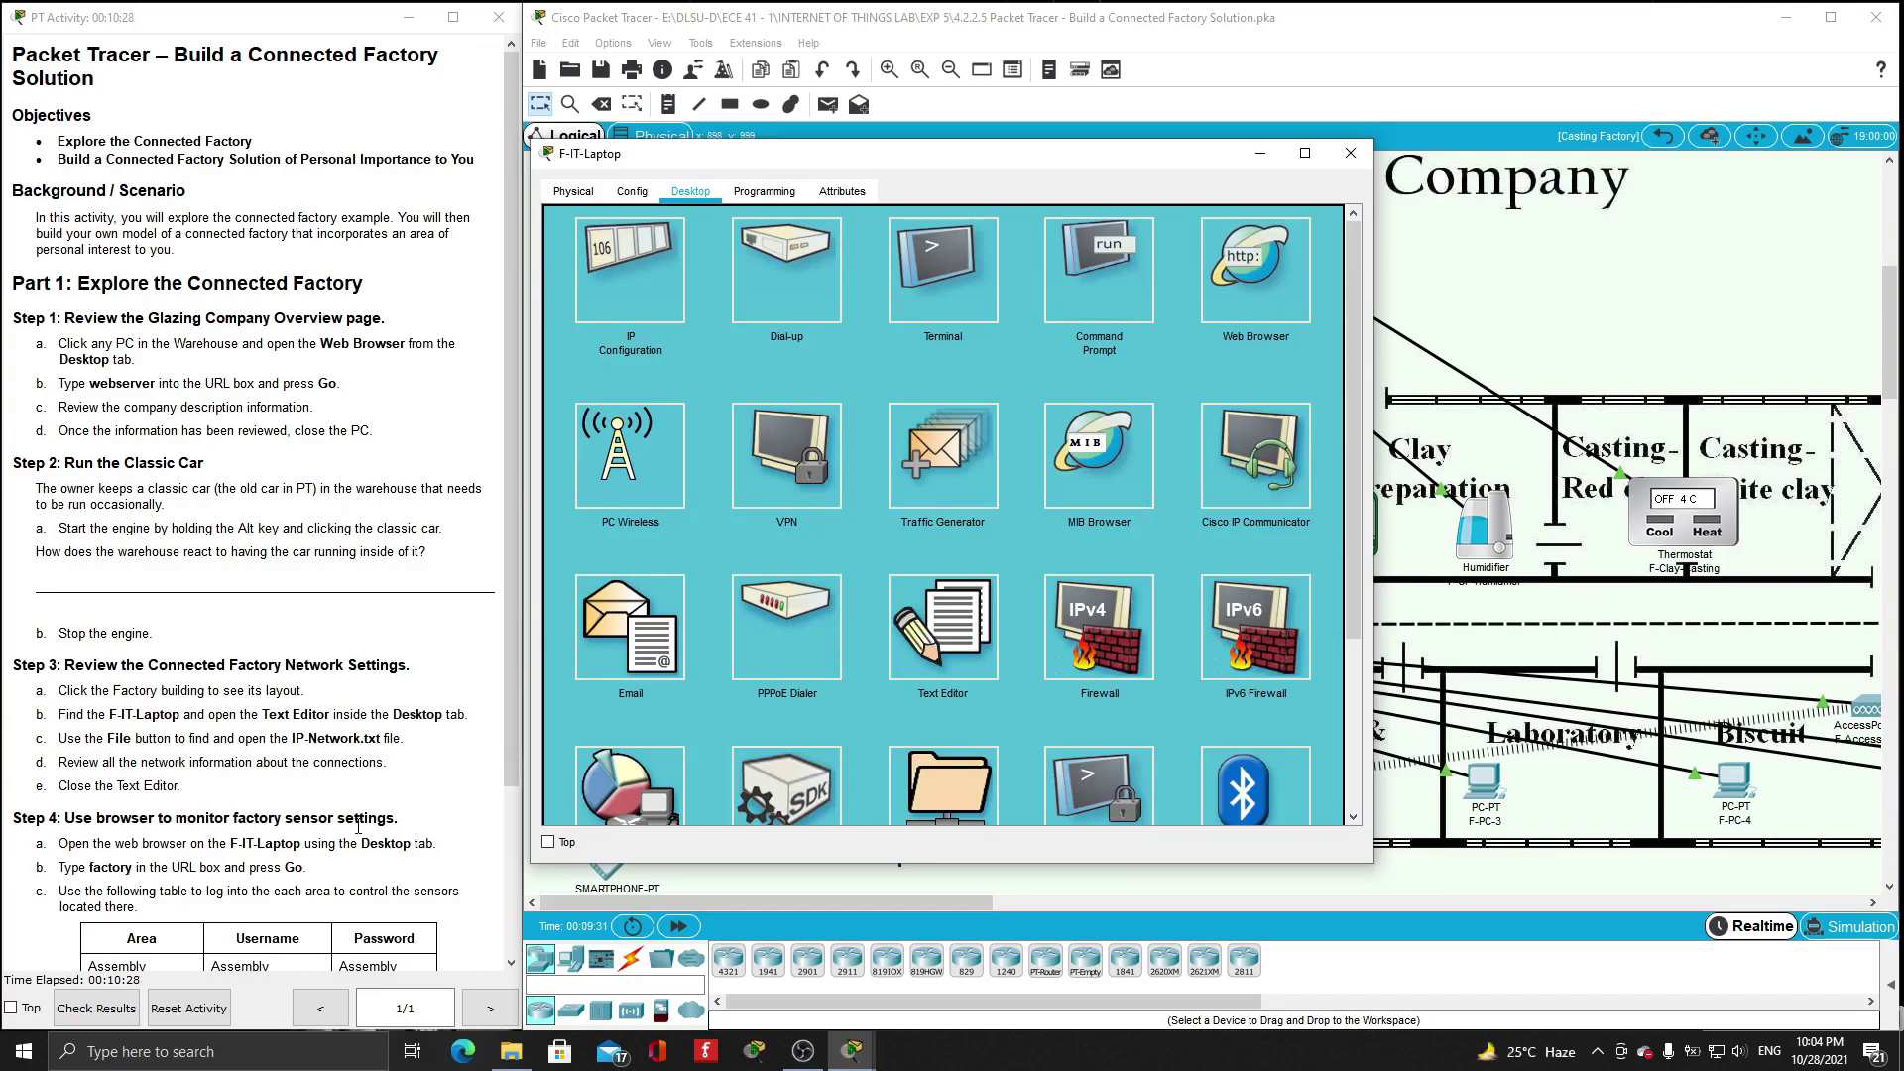
- Point F-IT-Laptop's web browser at 'factory' to reach the server login page
left_click(1273, 286)
scroll(248, 595, "down", 2)
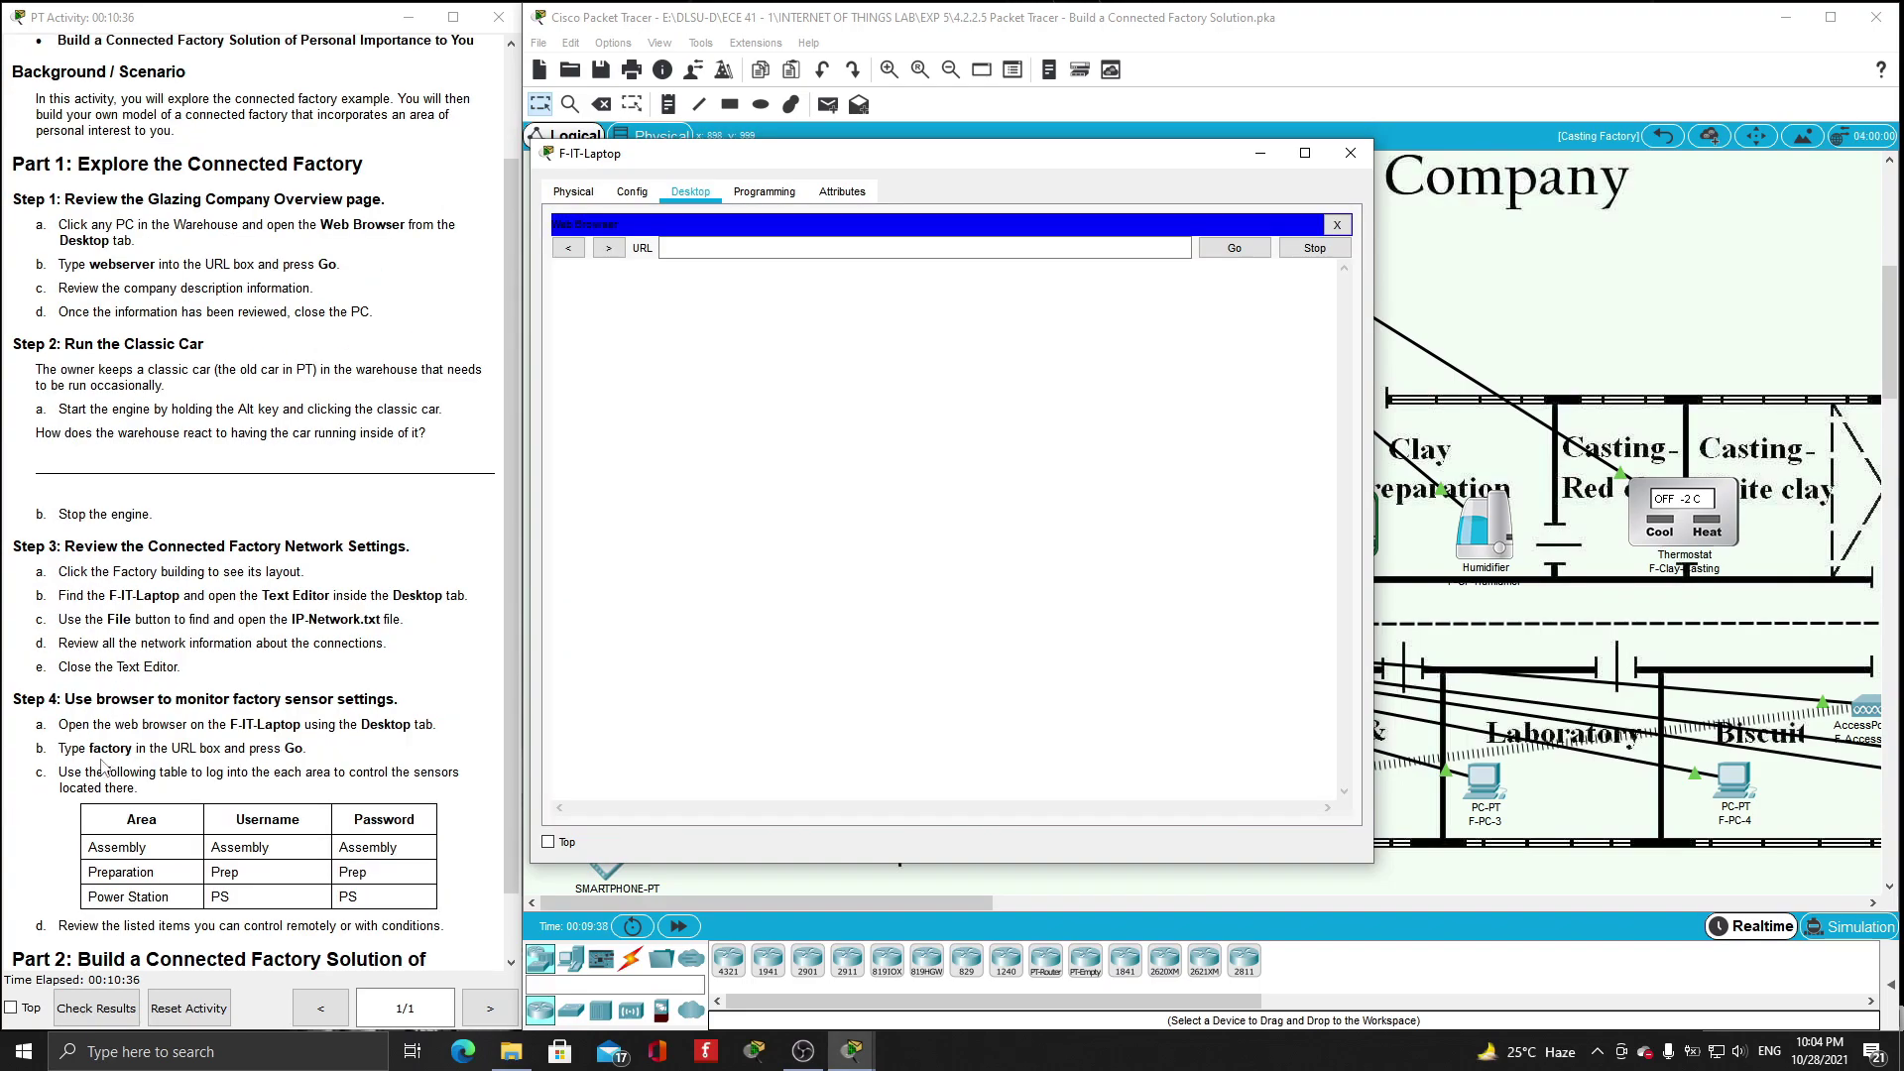
left_click(744, 250)
type("factory")
key("Return")
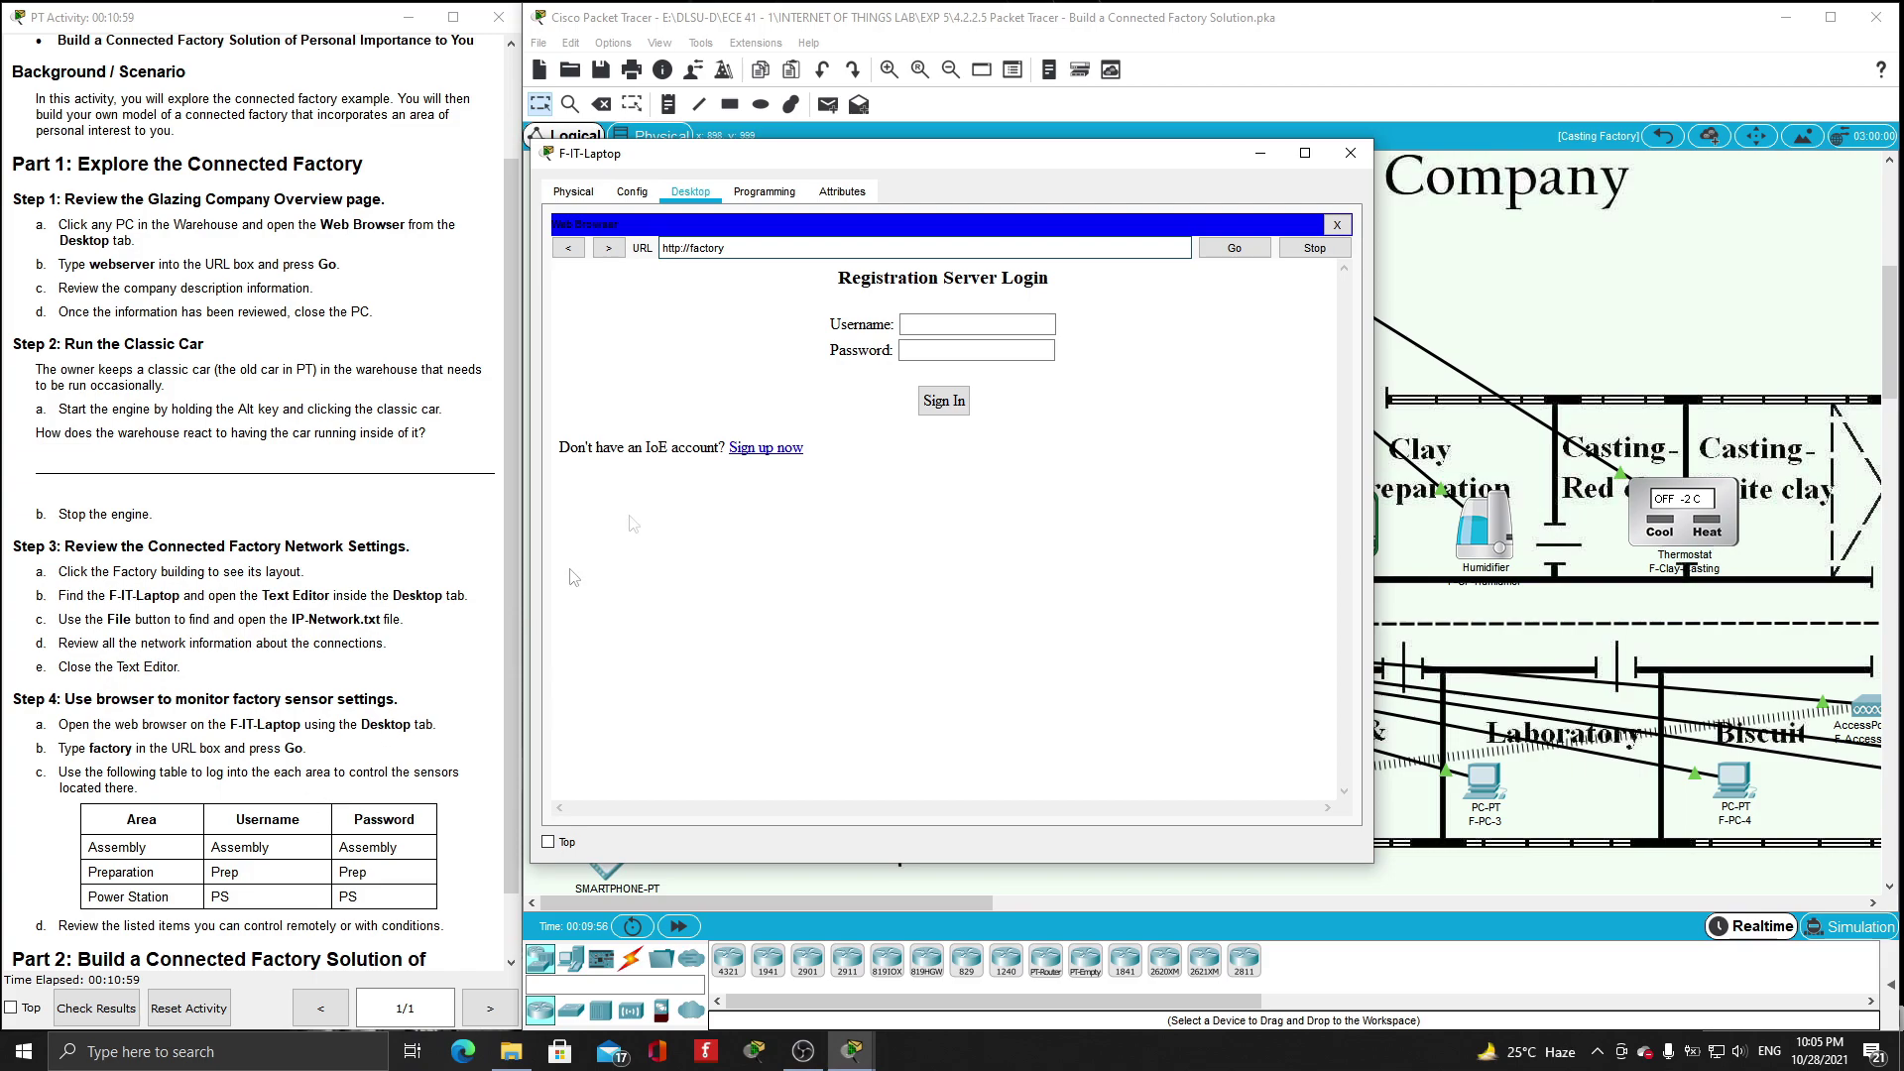
- Sign in with the Assembly area's username and password to reach the IoT device list
left_click(943, 400)
left_click(932, 345)
type("Assembly")
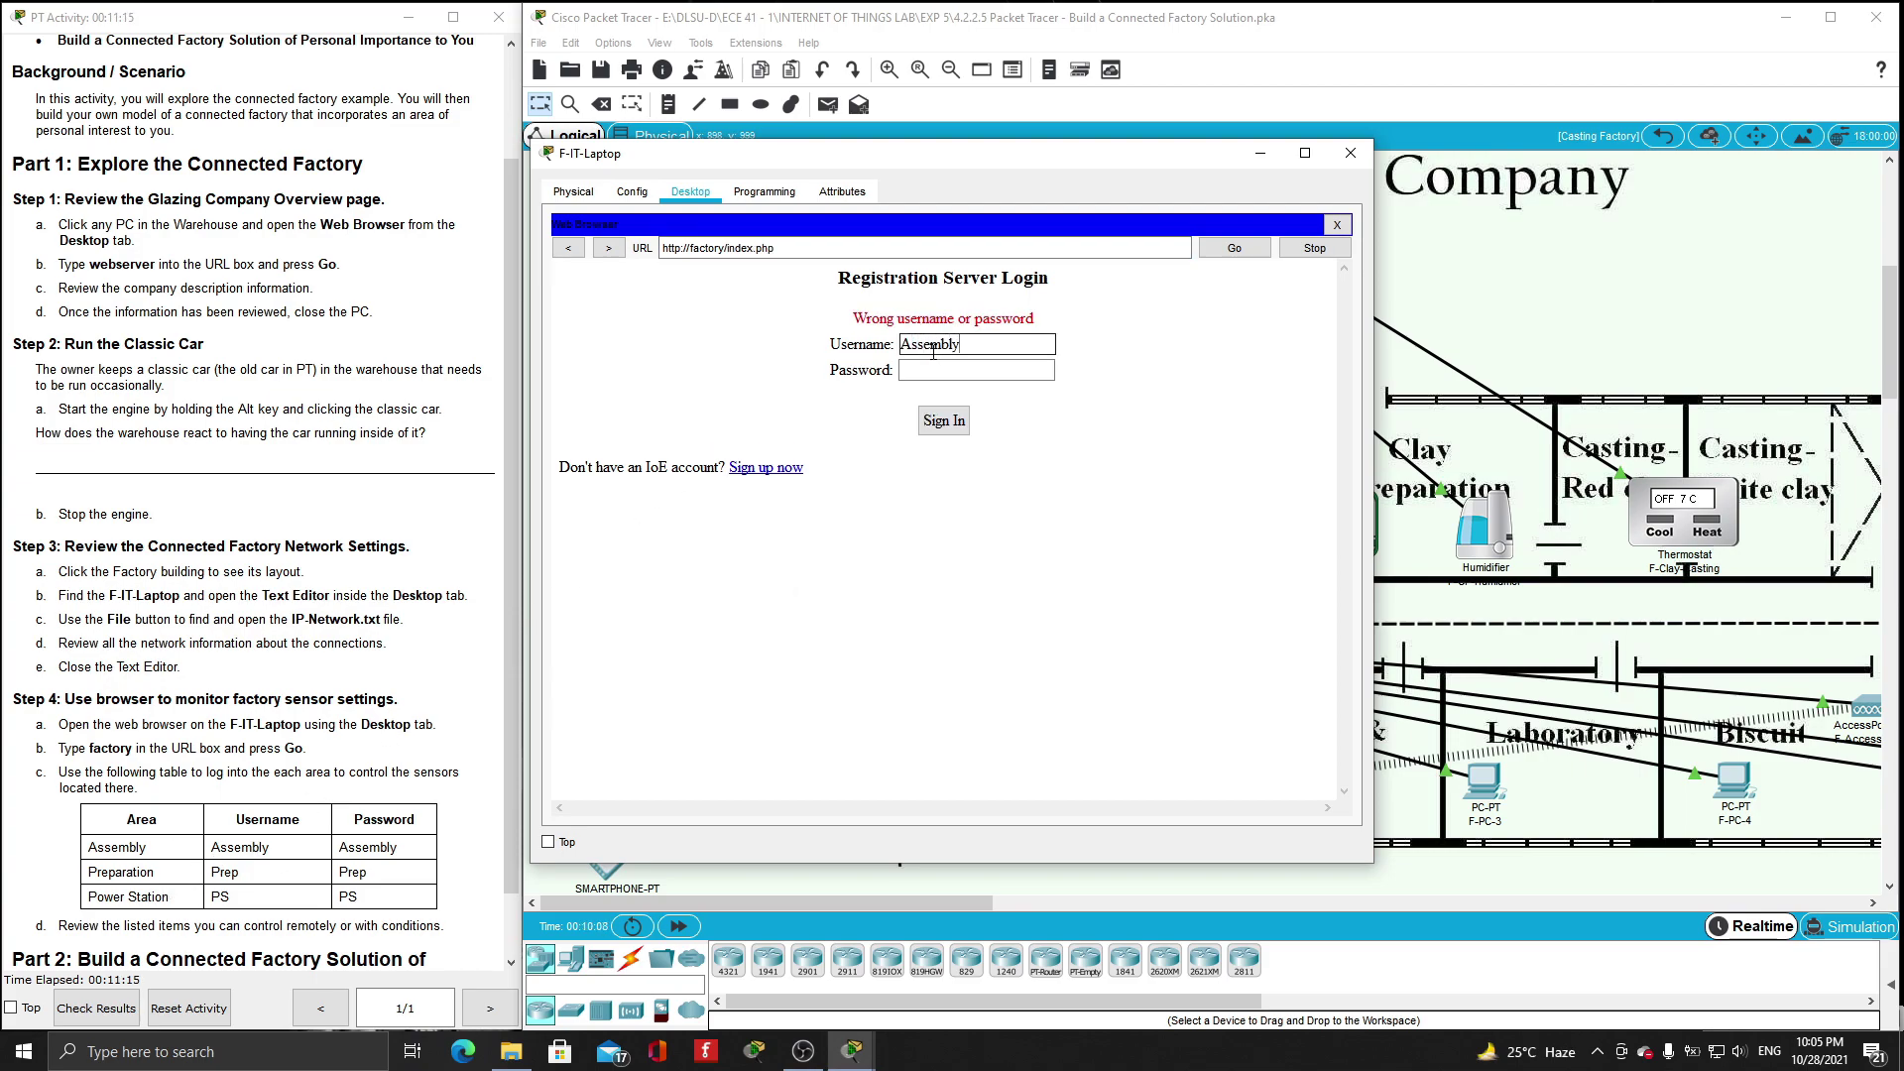
left_click(934, 371)
type("A")
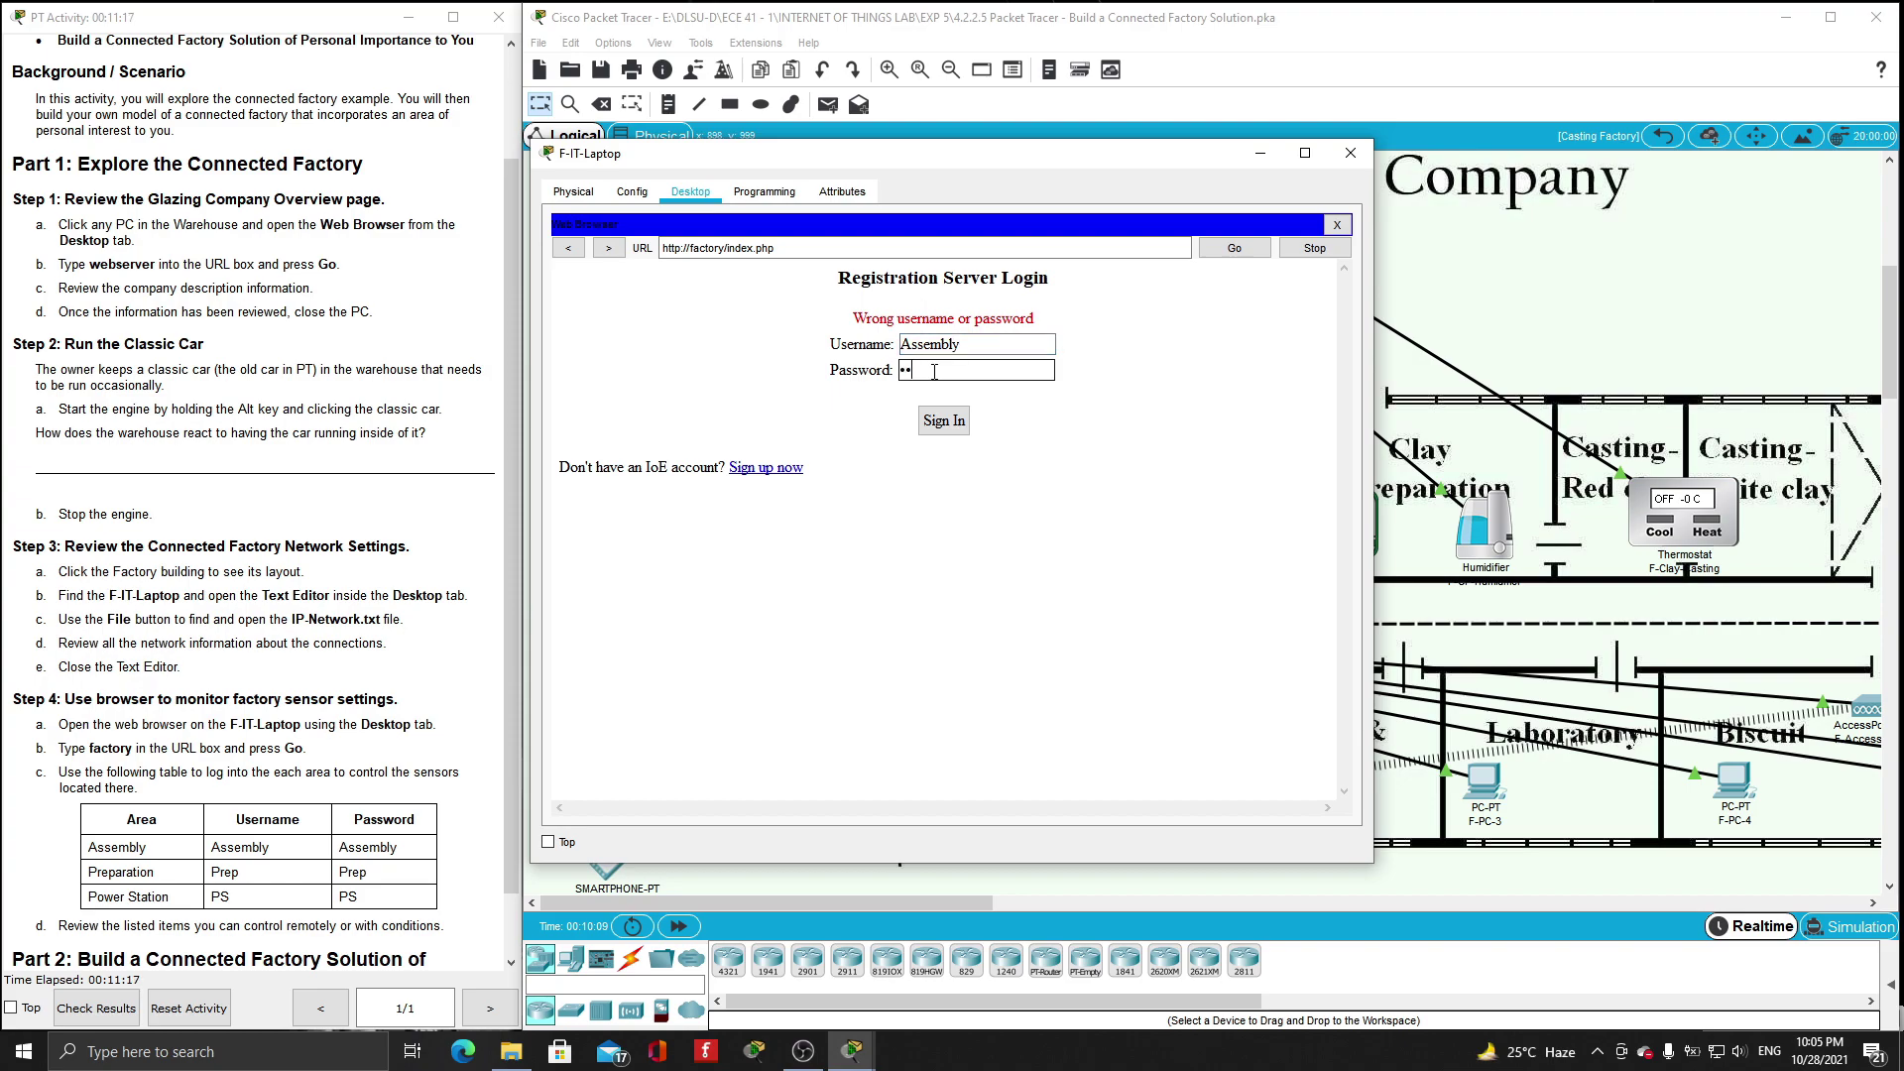
type("ssembly")
key("Return")
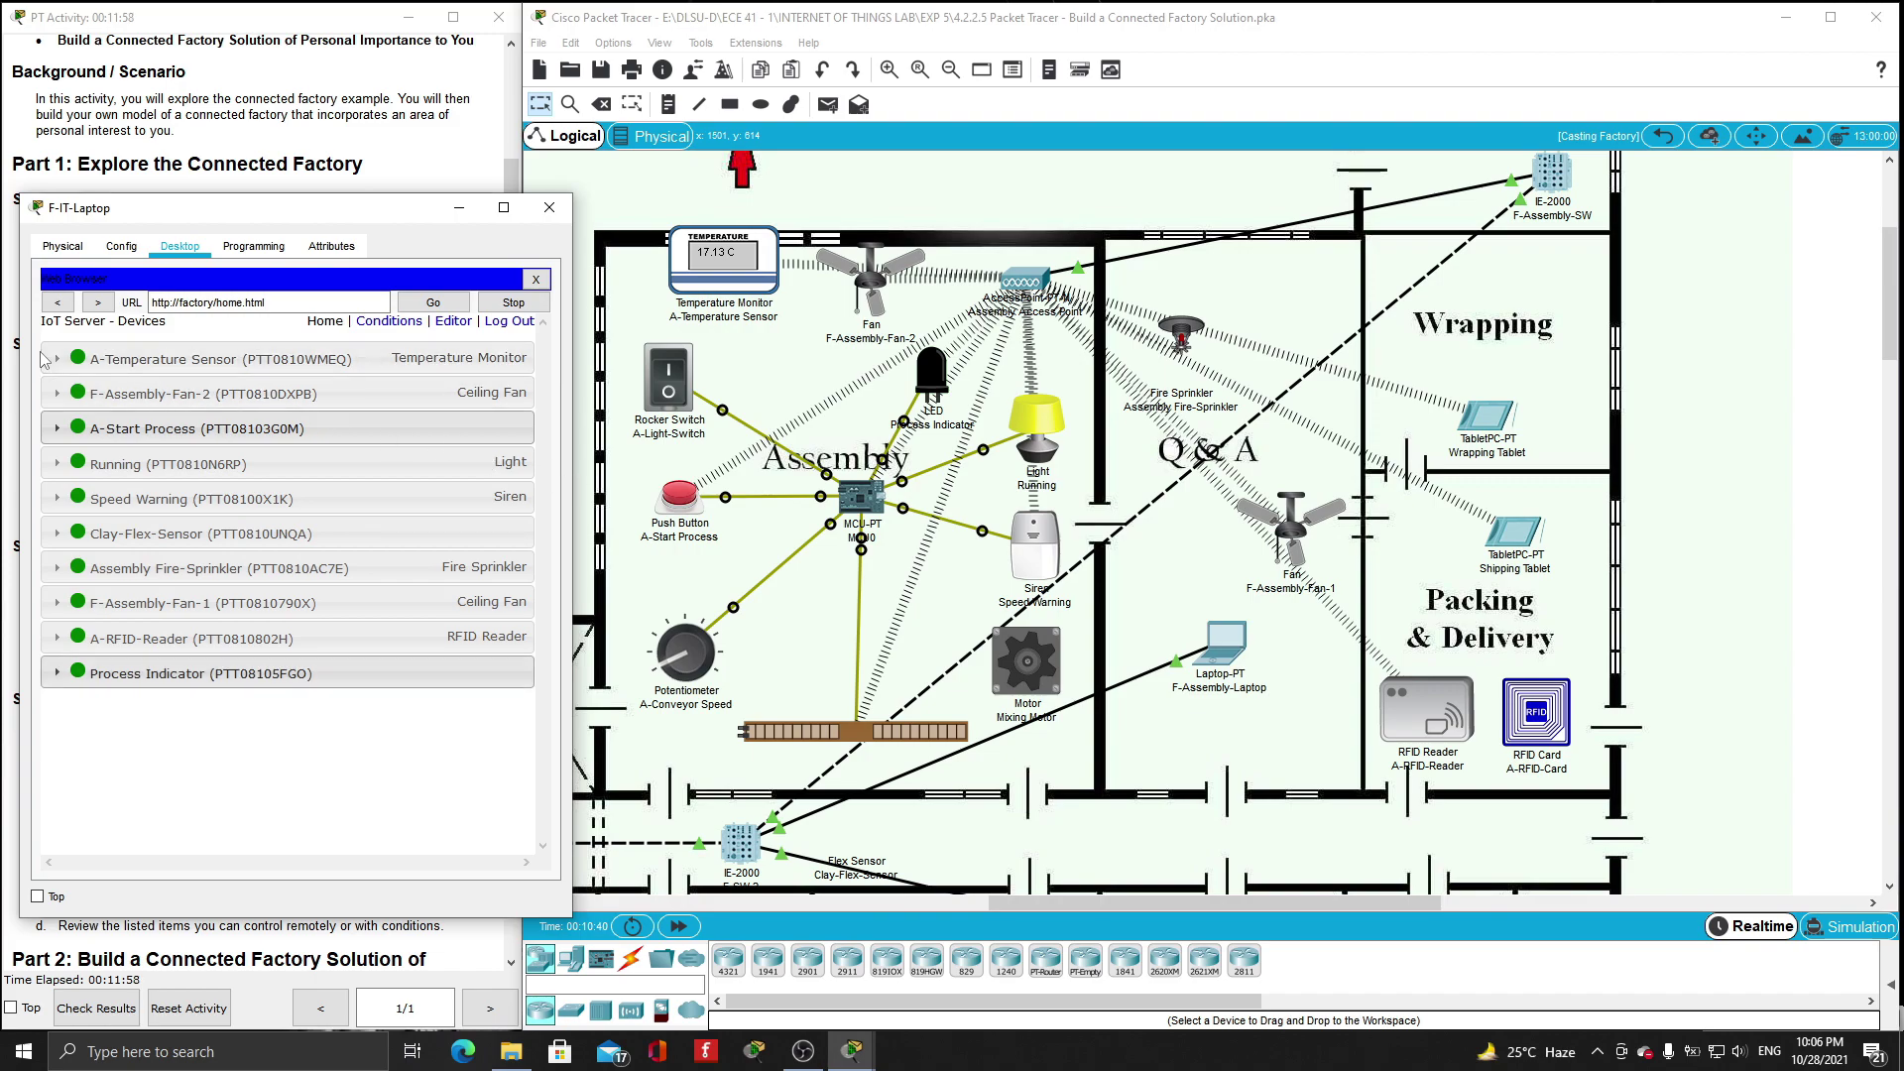
- Check the A-Temperature Sensor and cycle F-Assembly-Fan-2 through Low, High and Off
left_click(168, 360)
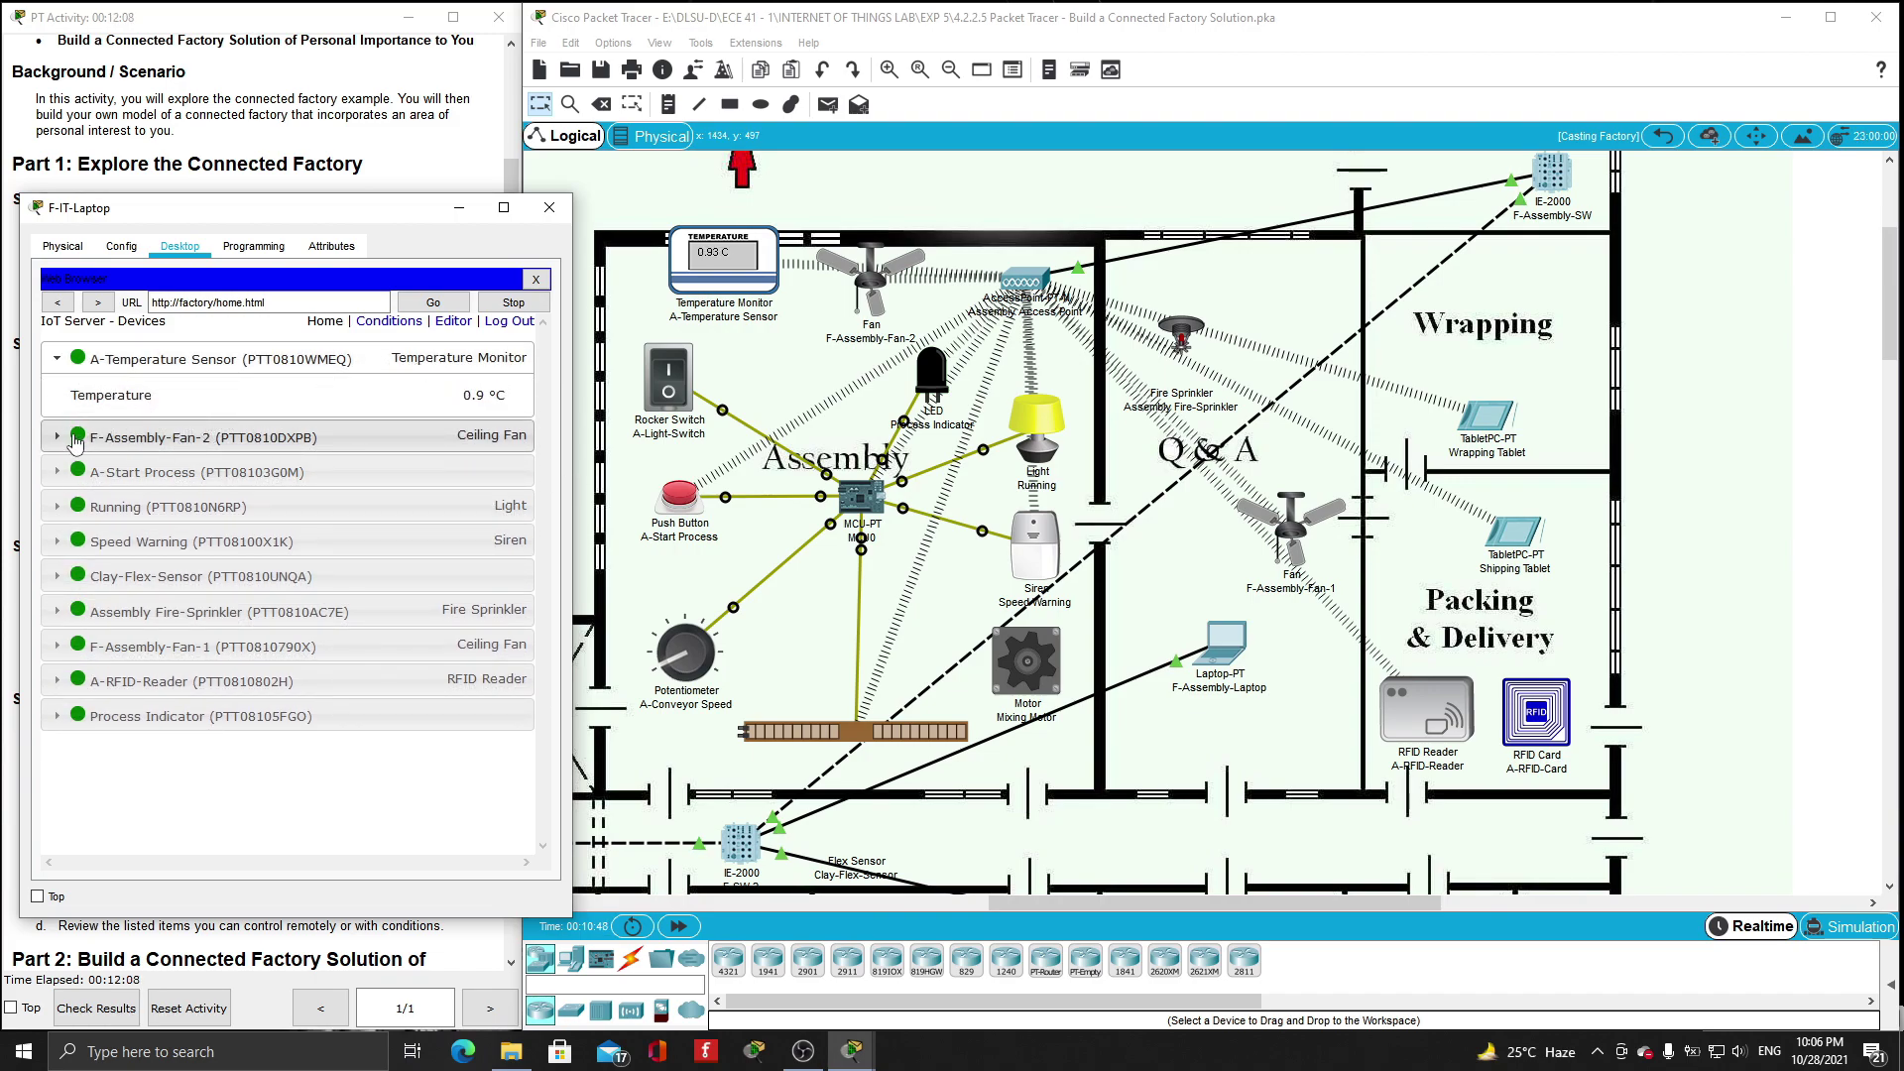
left_click(208, 439)
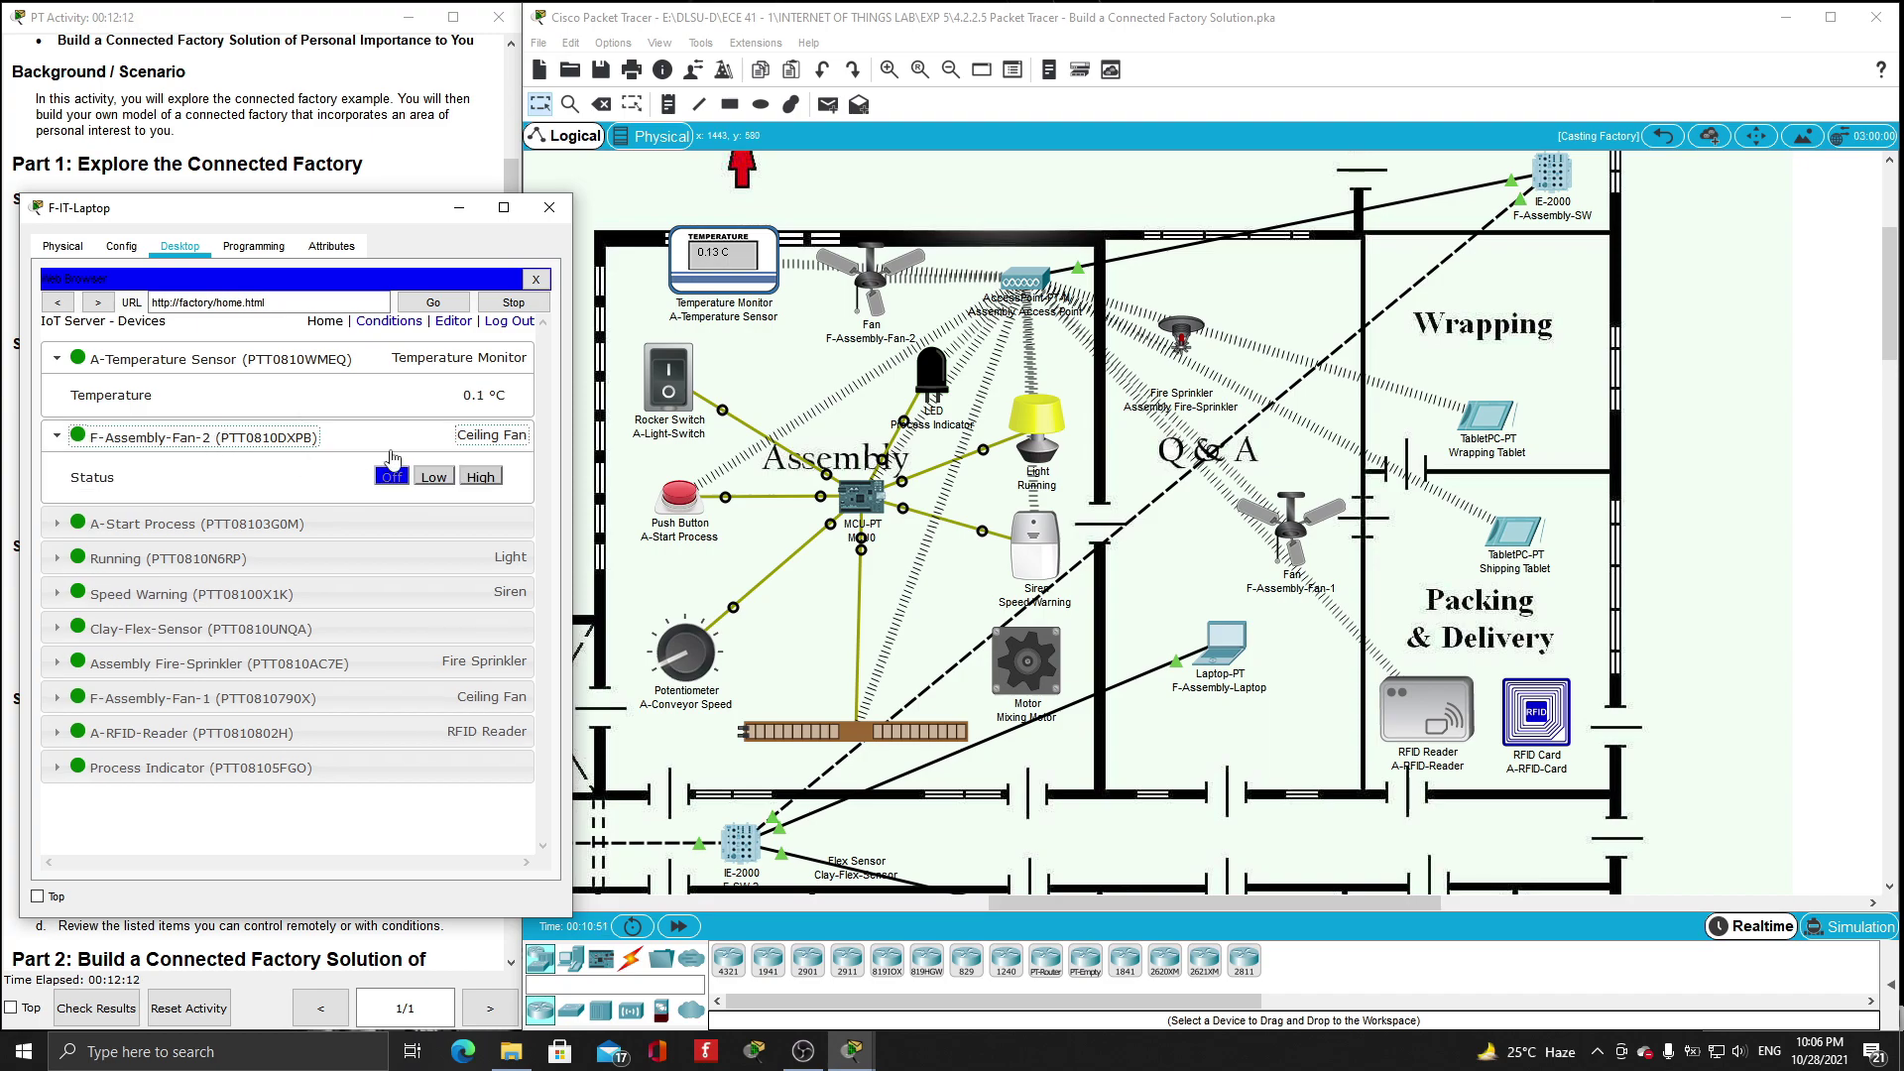
left_click(436, 480)
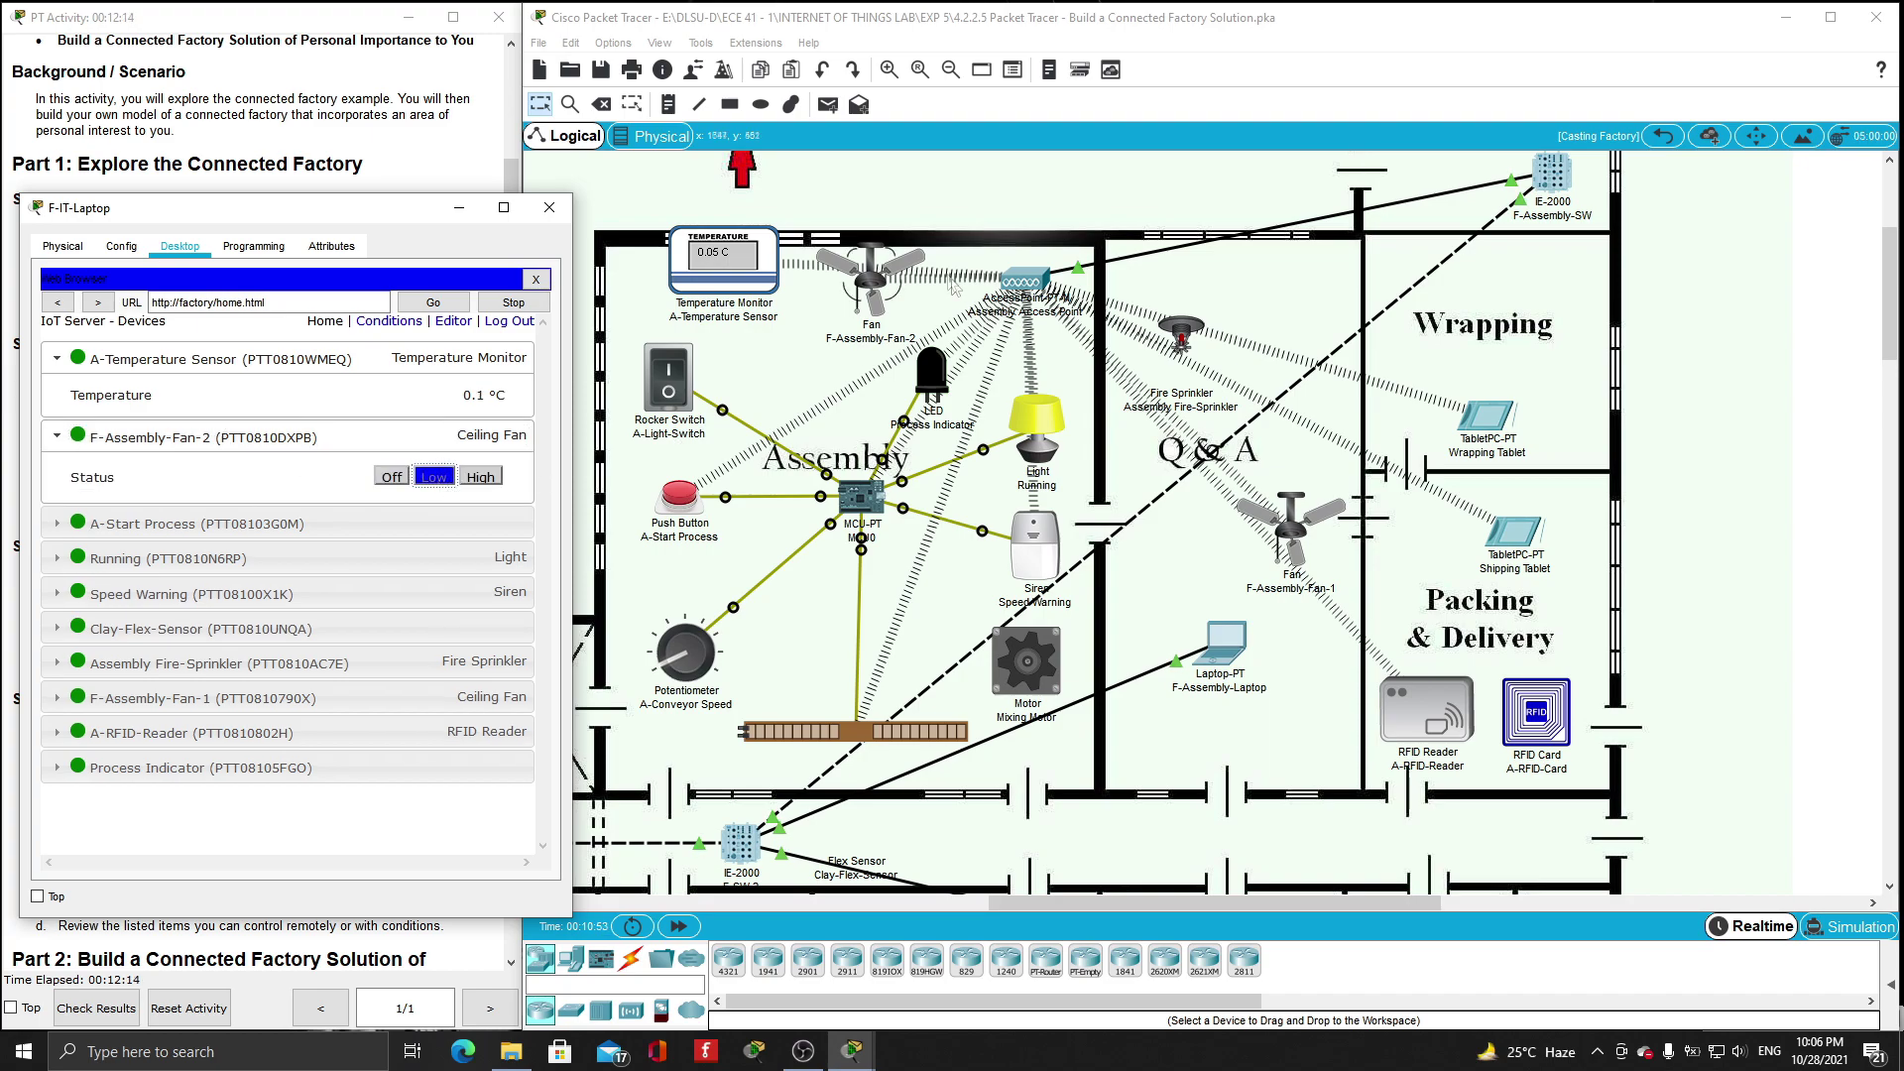
left_click(490, 478)
left_click(389, 478)
- Turn on the Assembly Fire-Sprinkler, then collapse its entry
left_click(58, 524)
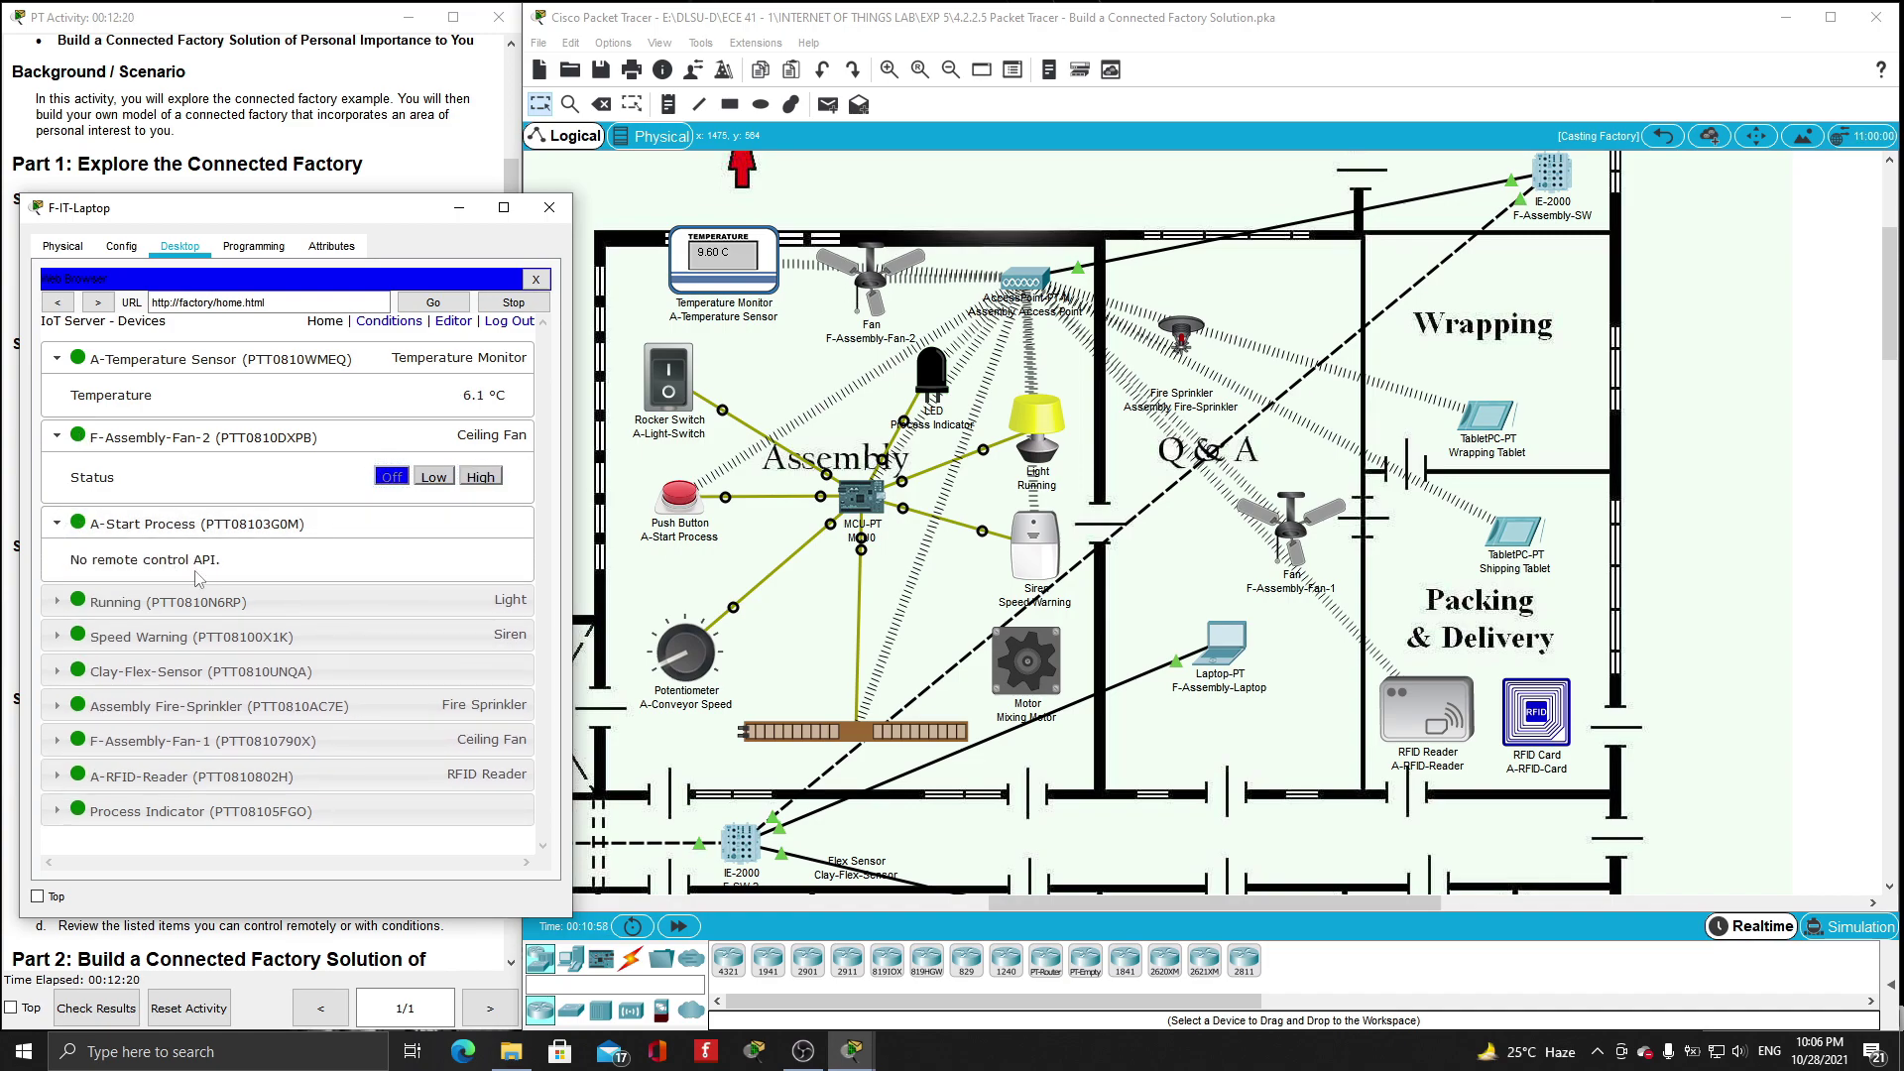
left_click(57, 708)
left_click(468, 744)
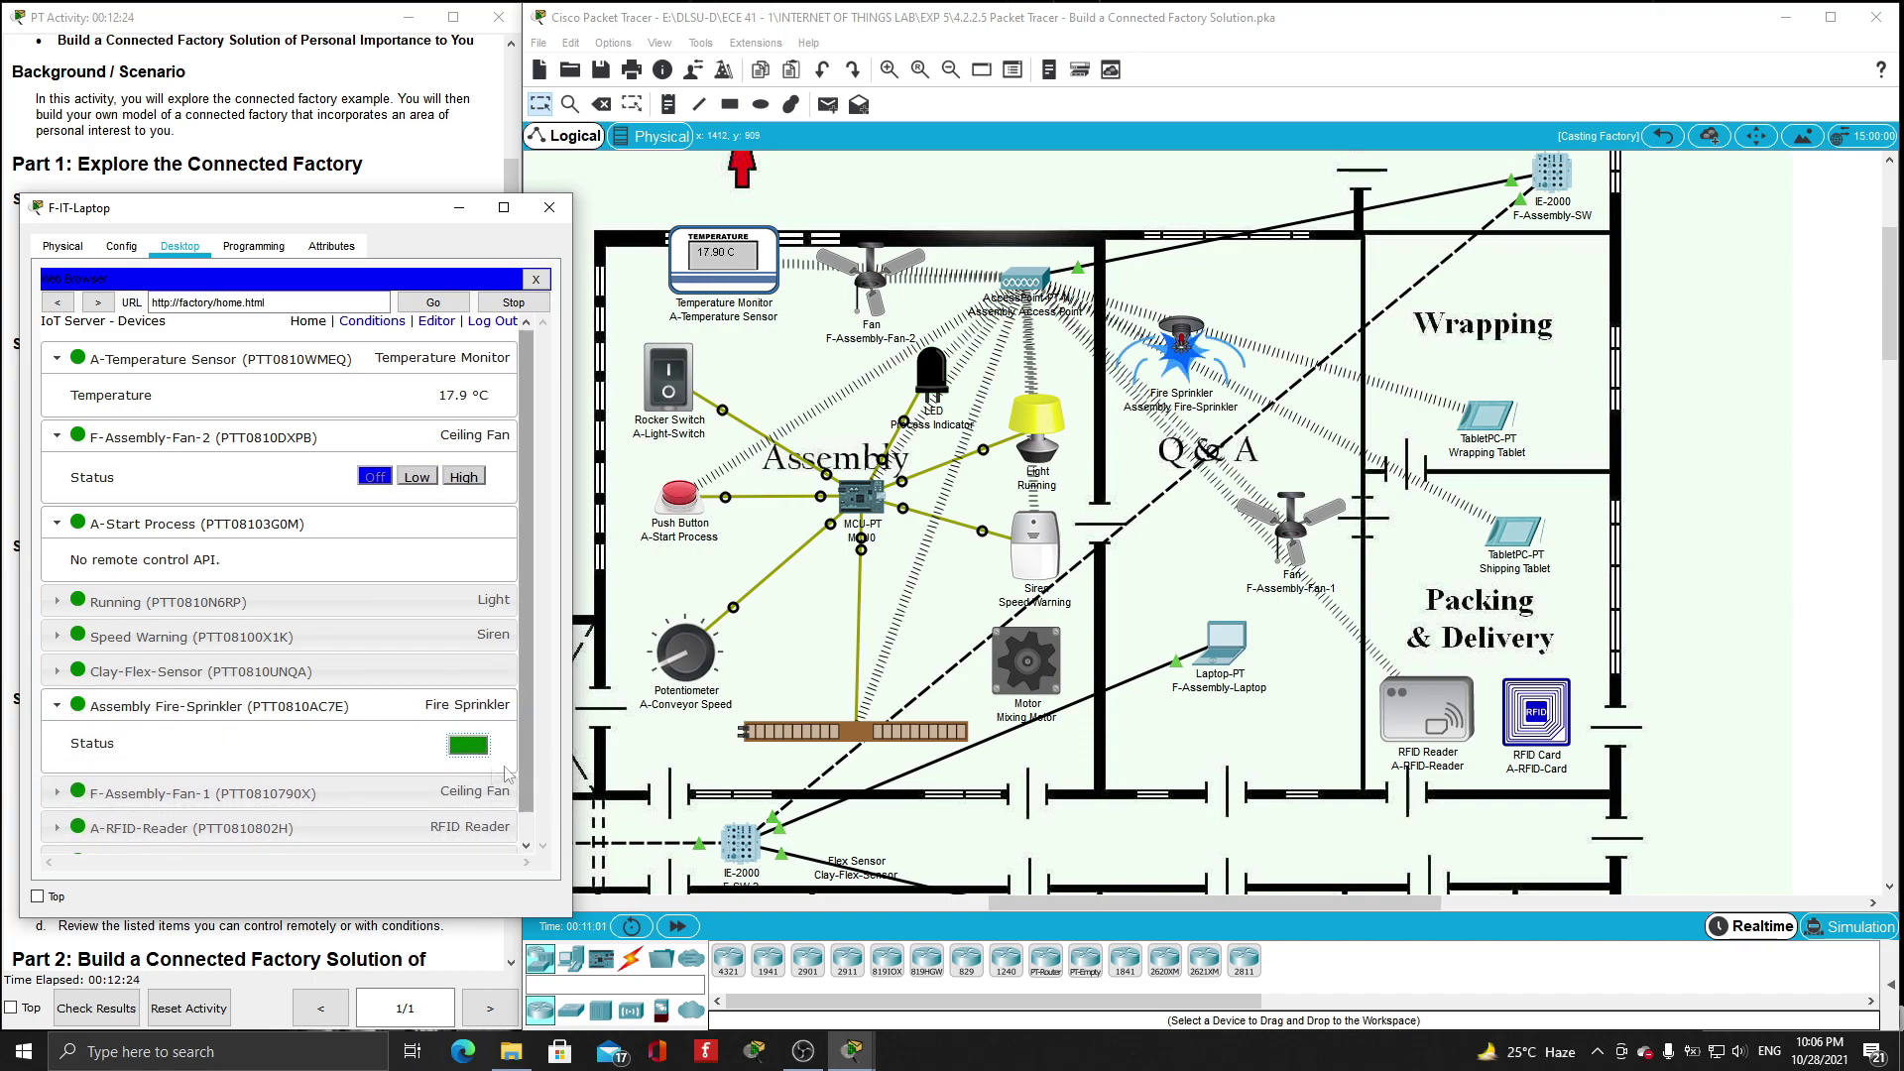
left_click(58, 707)
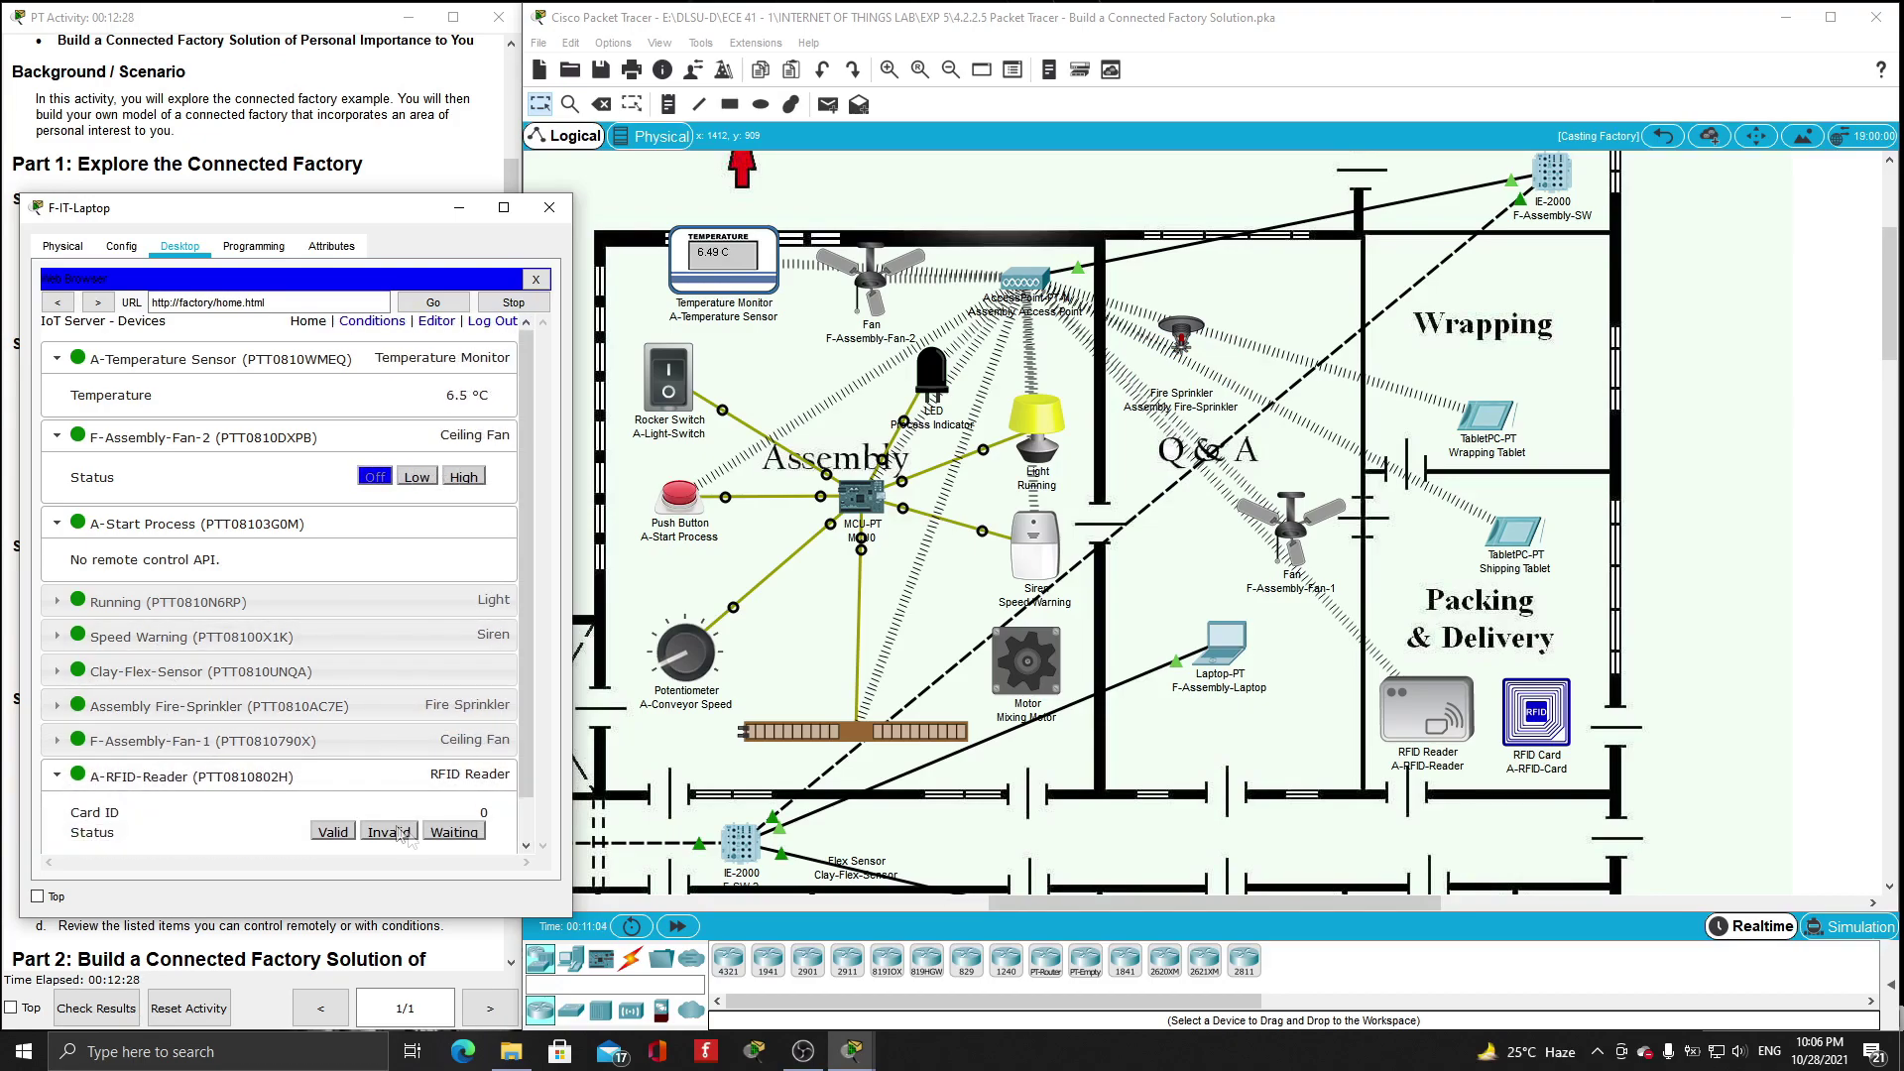
scroll(397, 788, "down", 1)
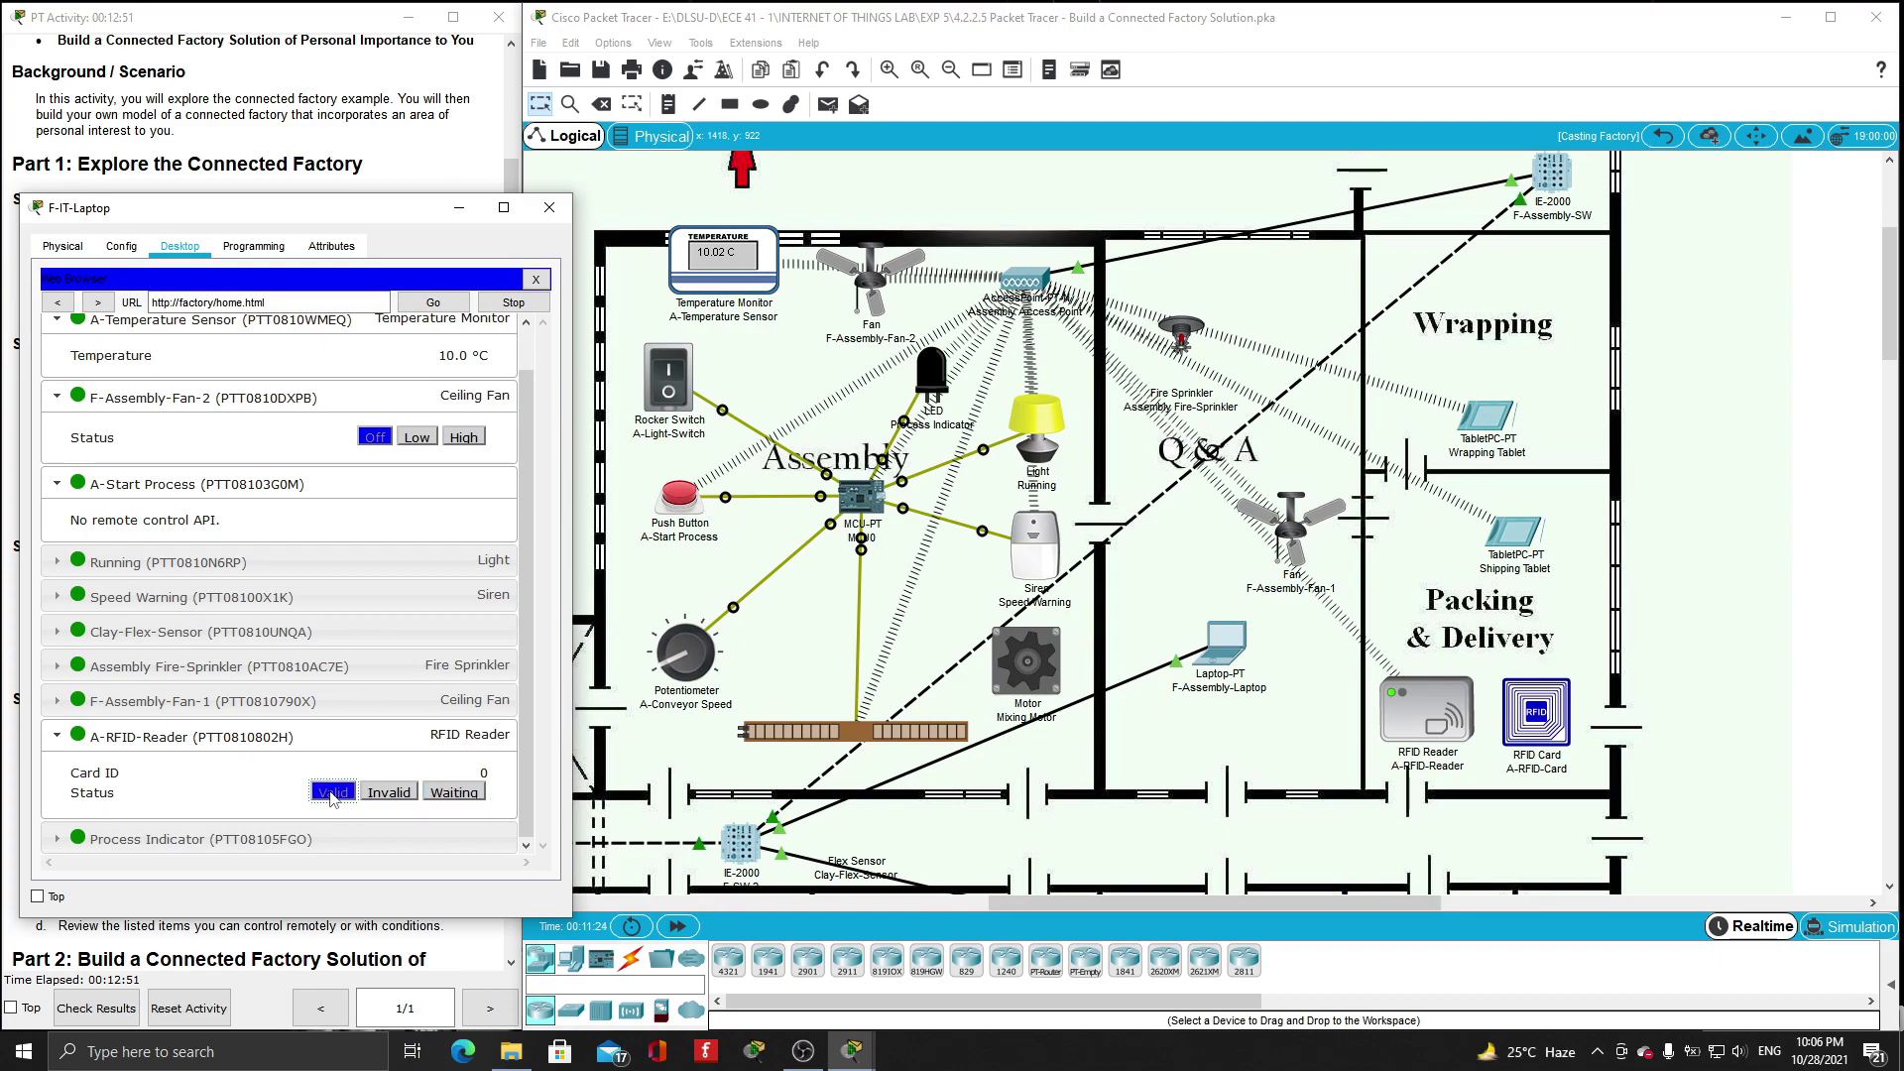
- Set the A-RFID-Reader to Invalid and cycle F-Assembly-Fan-1 through Low, High and Off
left_click(387, 794)
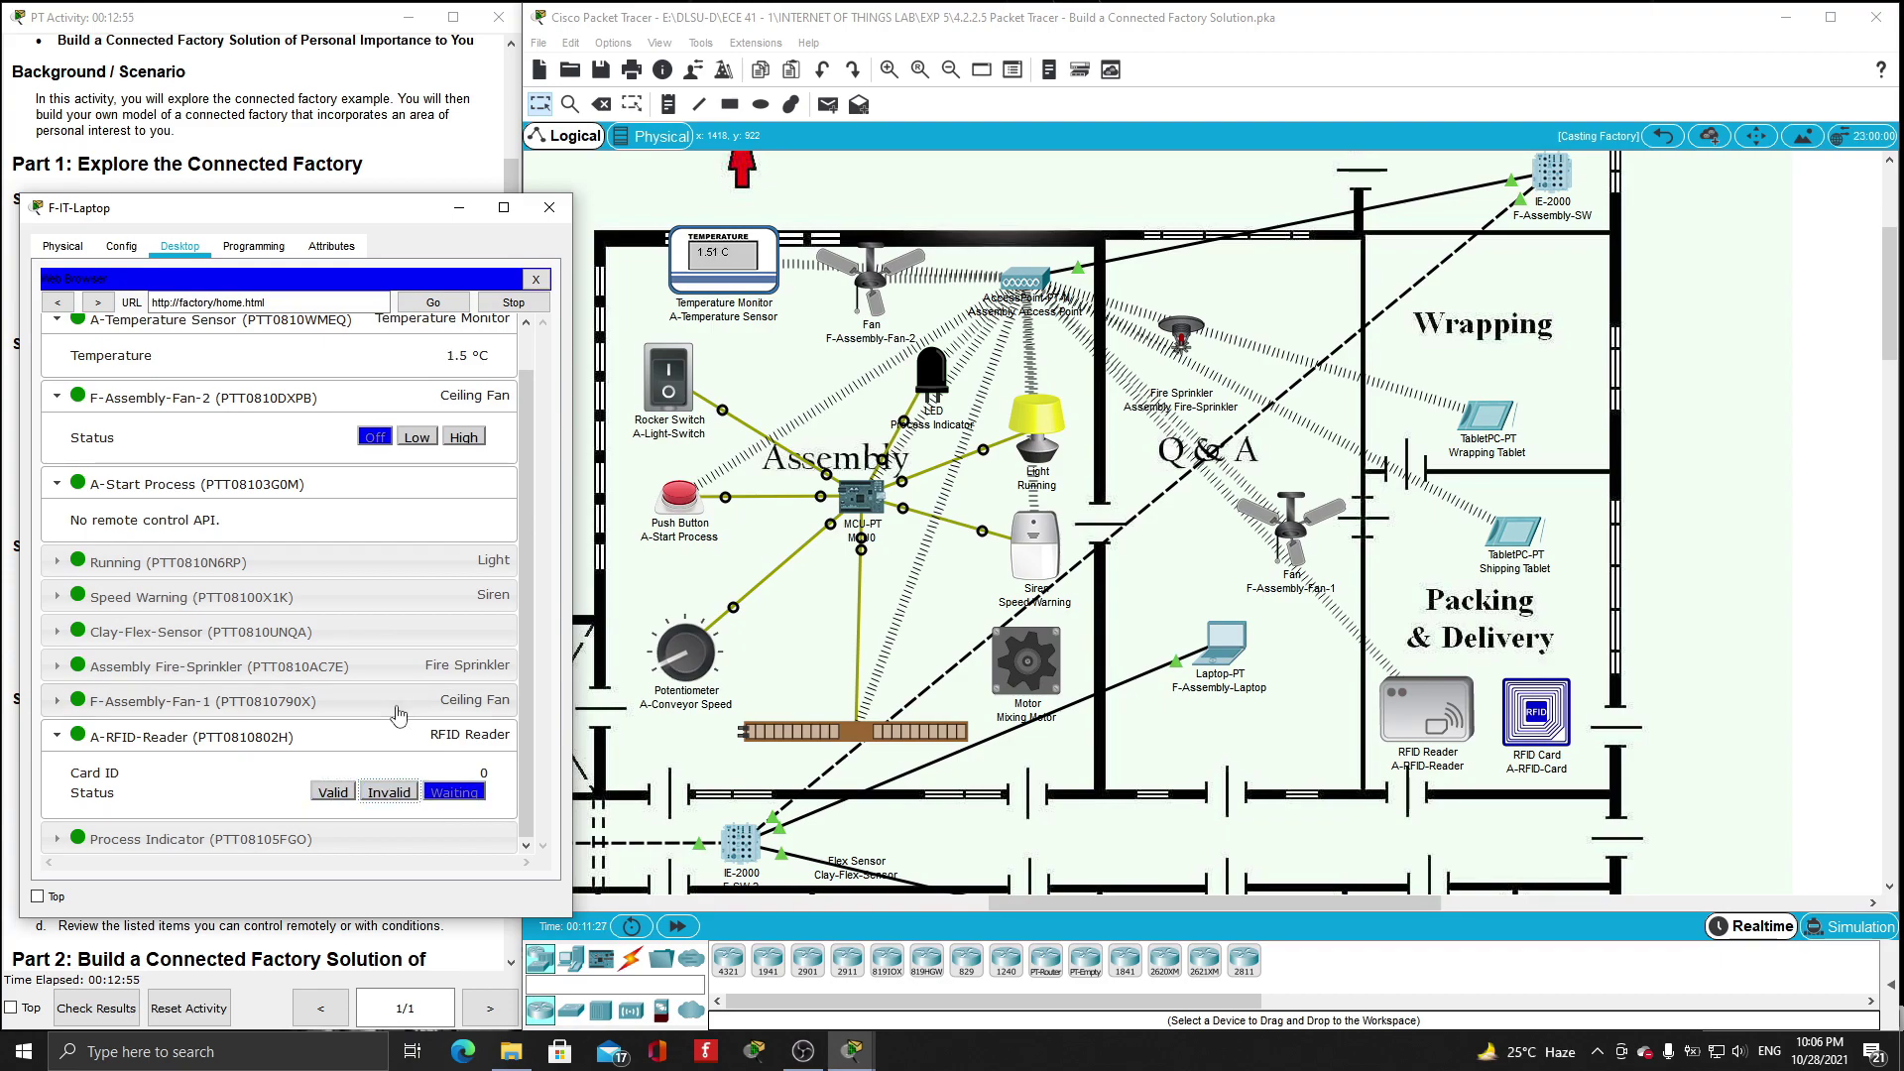
left_click(67, 742)
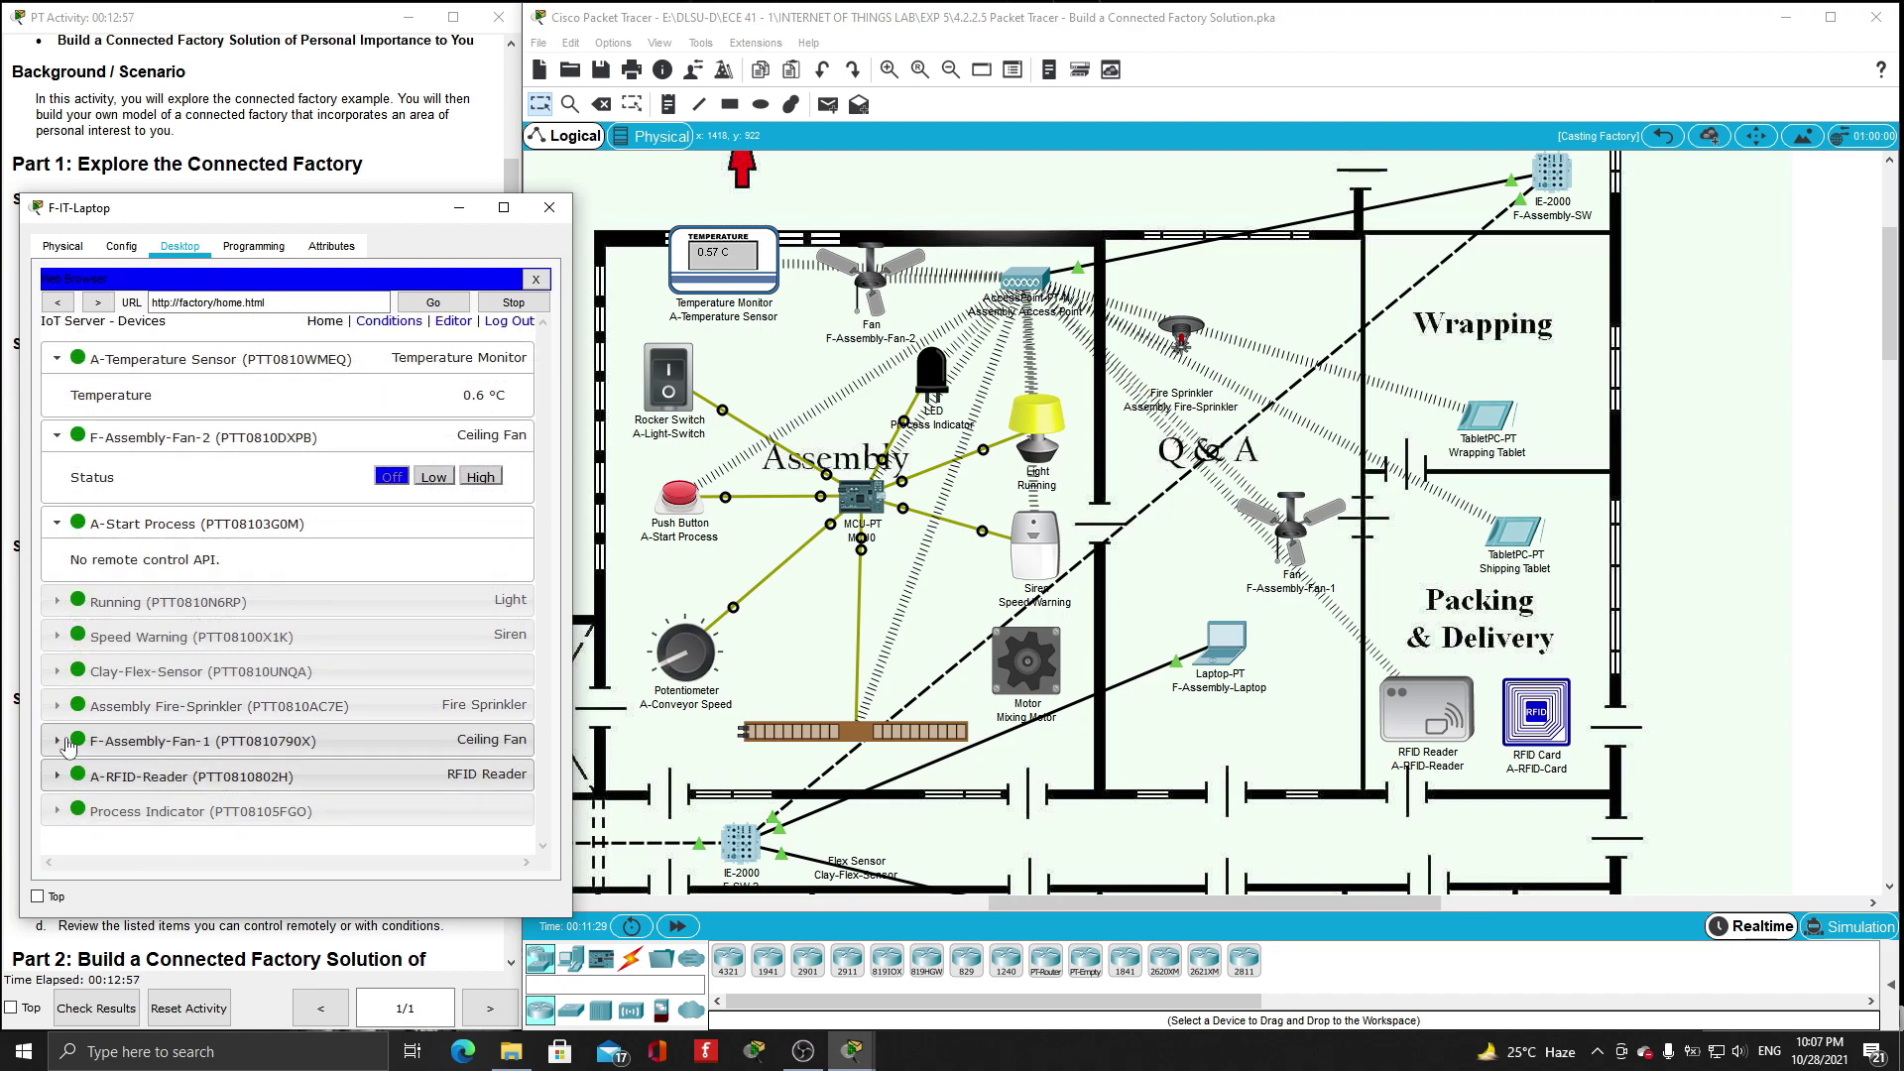
left_click(66, 744)
left_click(417, 782)
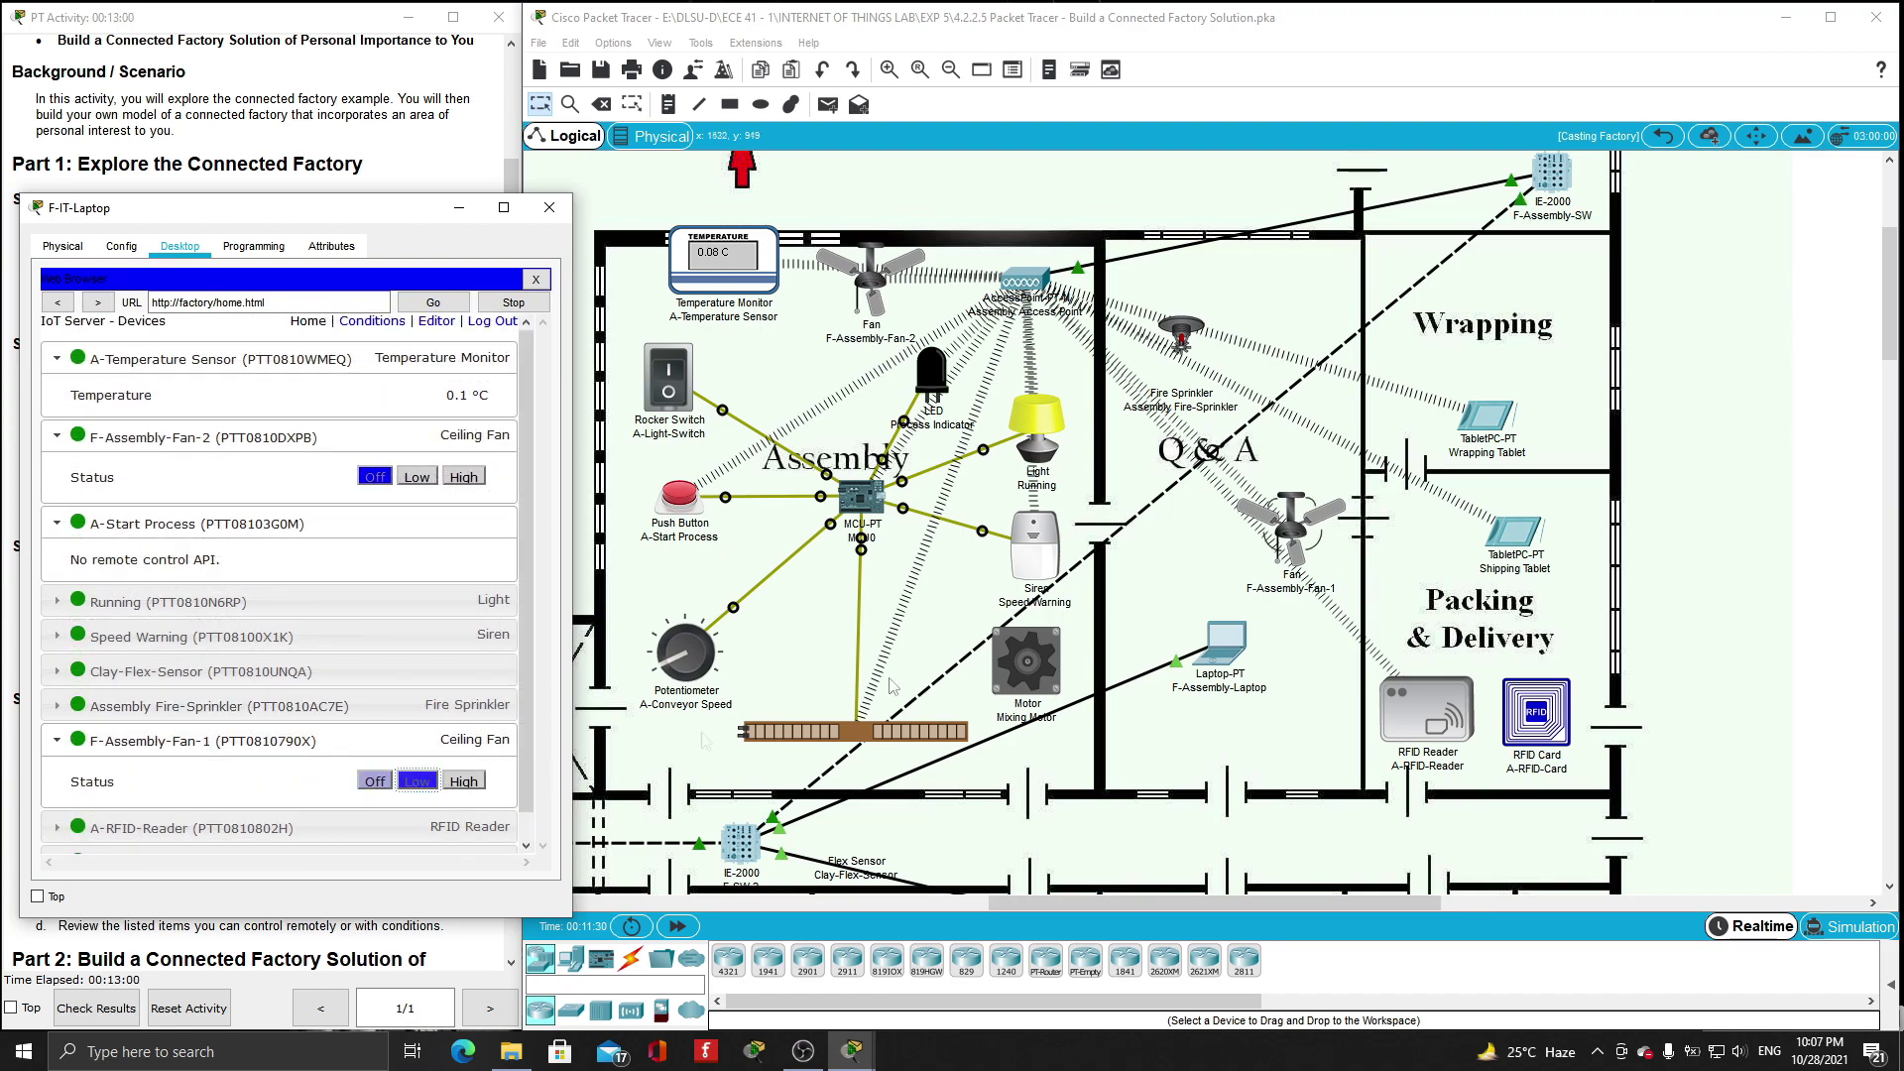
left_click(463, 783)
left_click(375, 783)
- Expand the Clay-Flex-Sensor, Fire-Sprinkler and Process Indicator entries, then close the laptop window
left_click(119, 669)
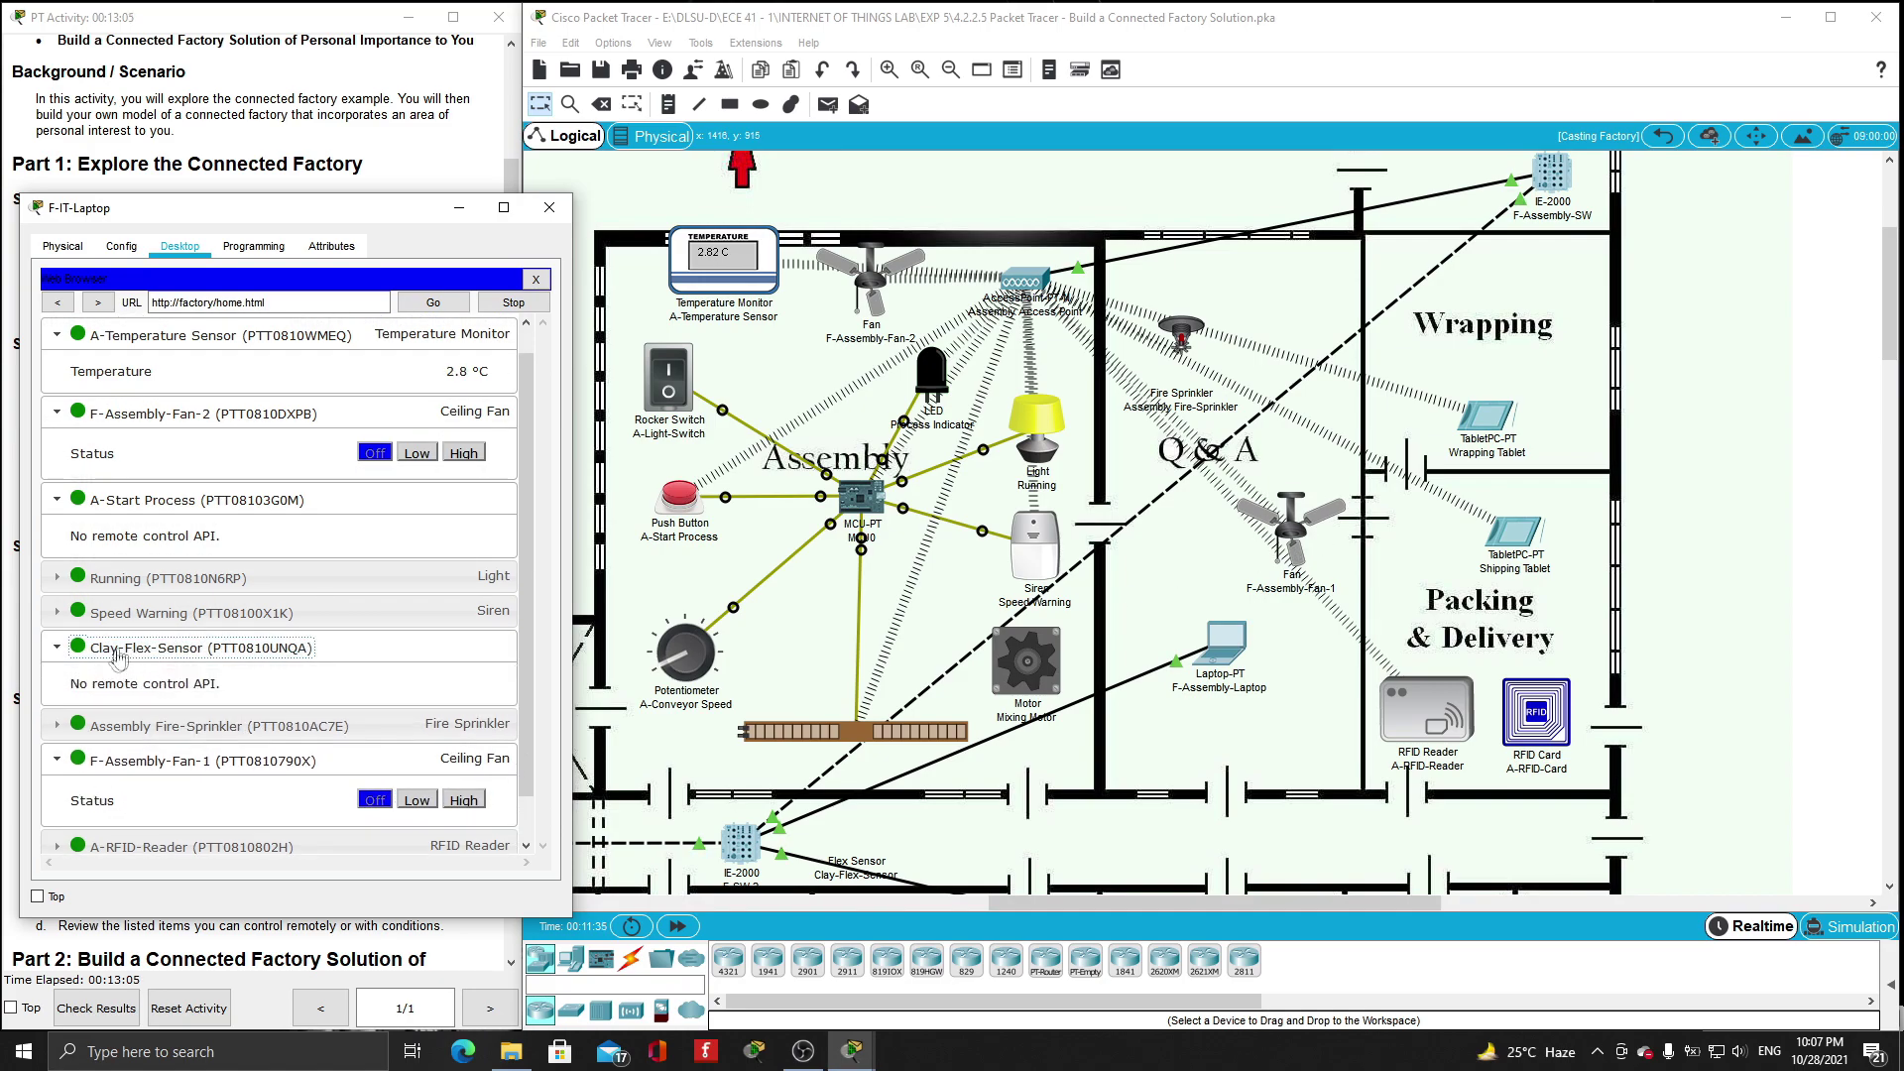
left_click(75, 729)
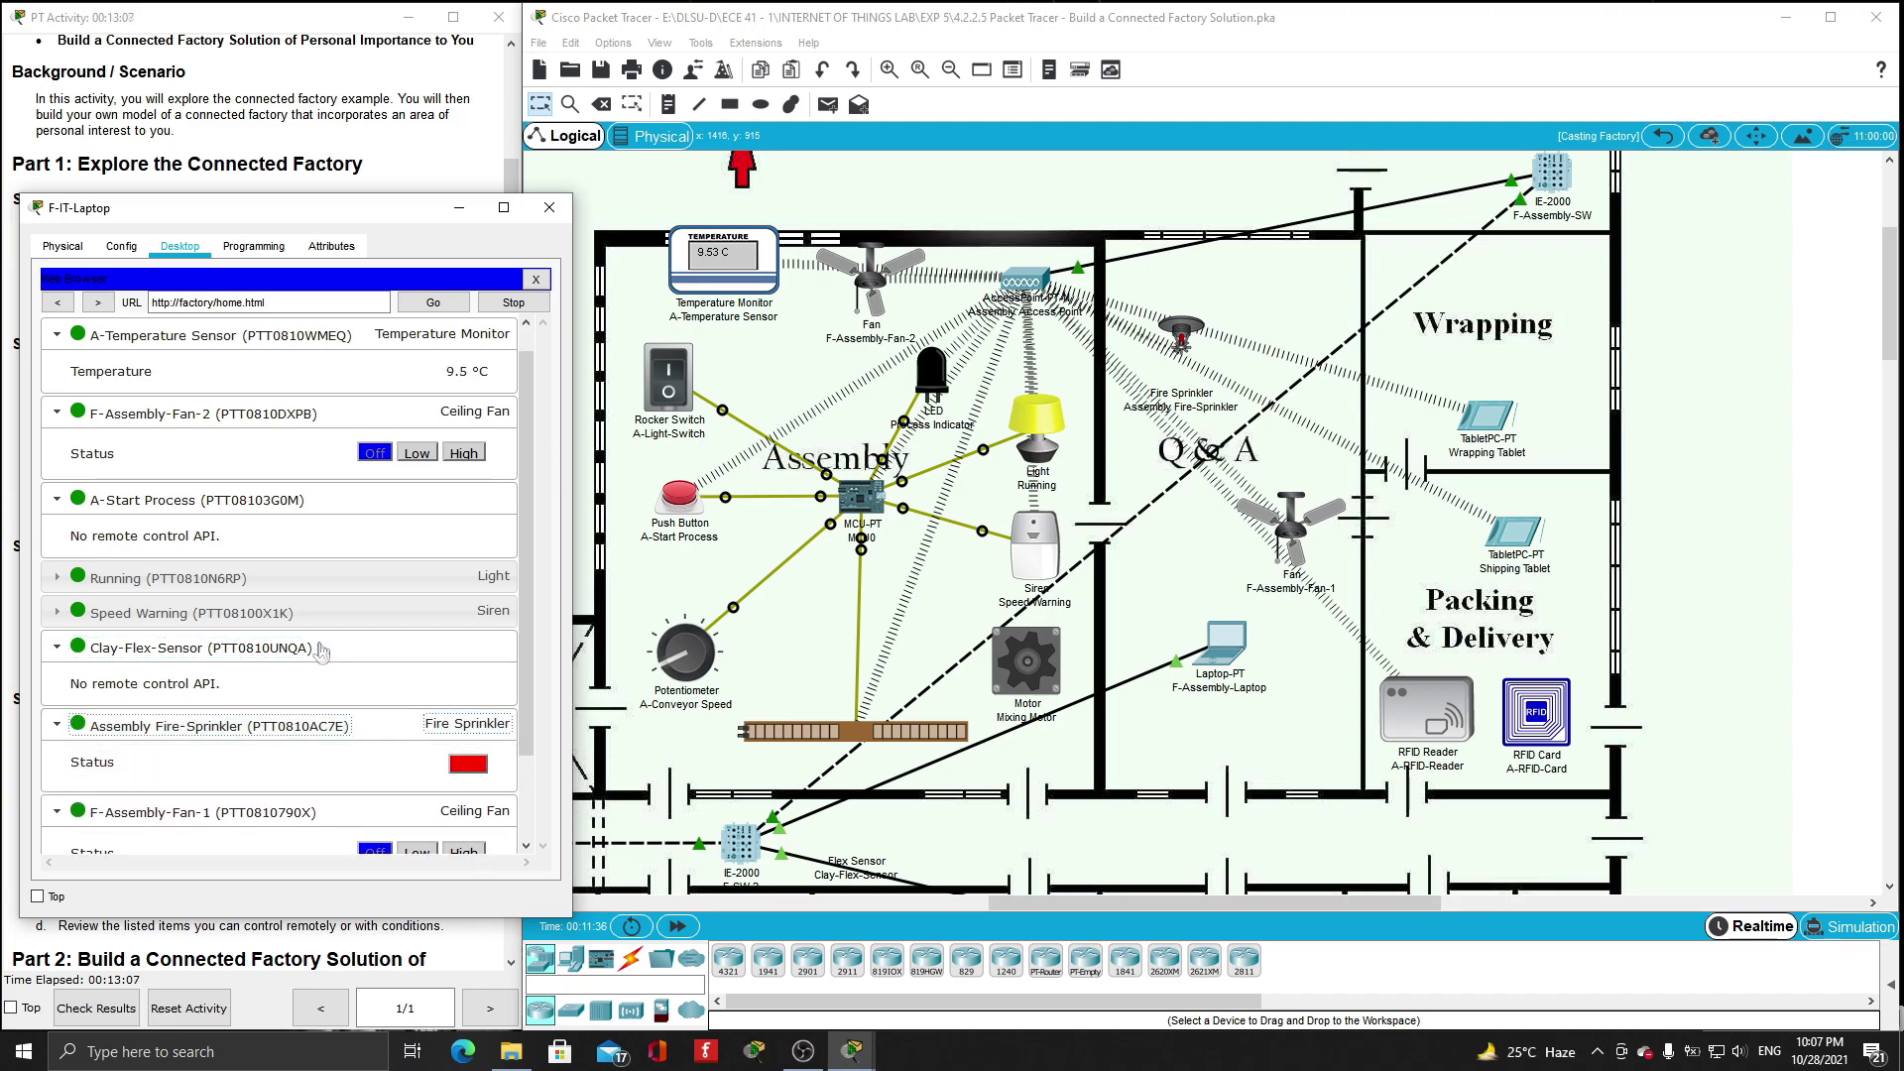
scroll(317, 653, "down", 2)
left_click(74, 838)
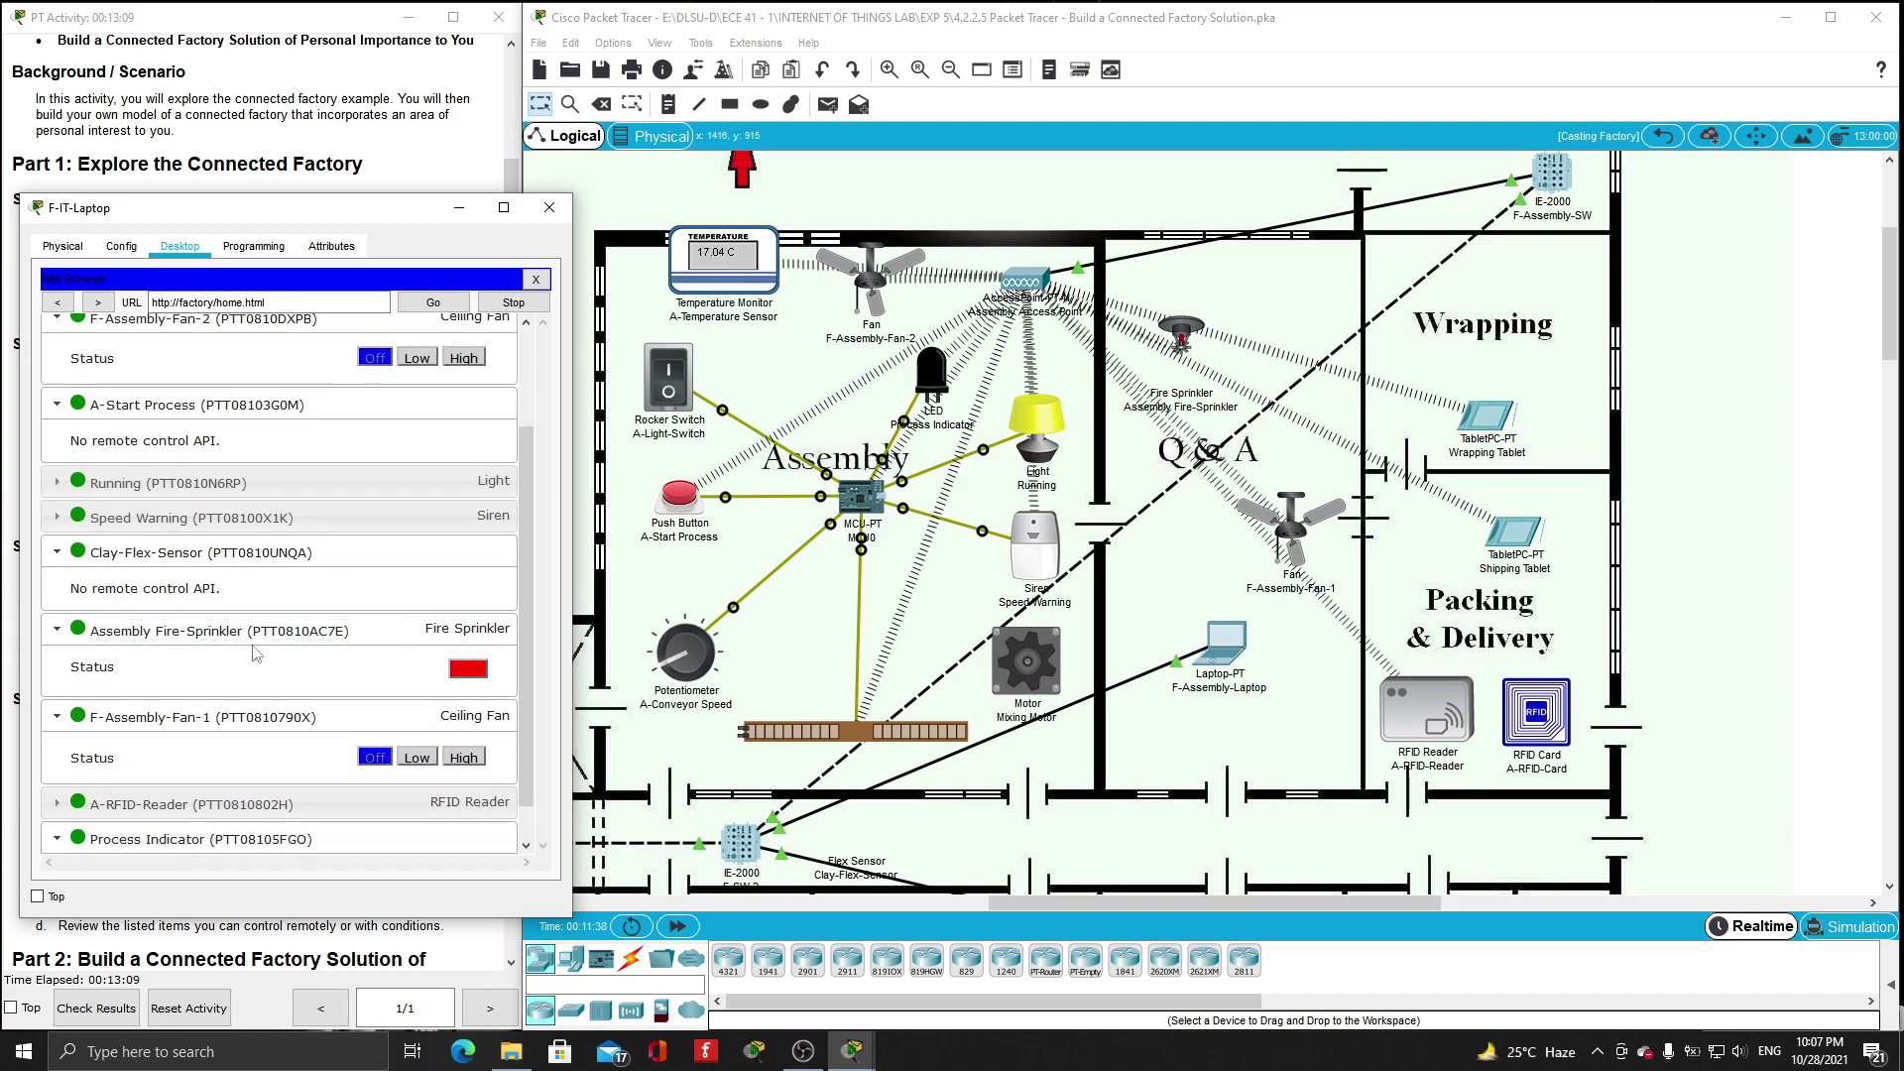
scroll(149, 825, "down", 1)
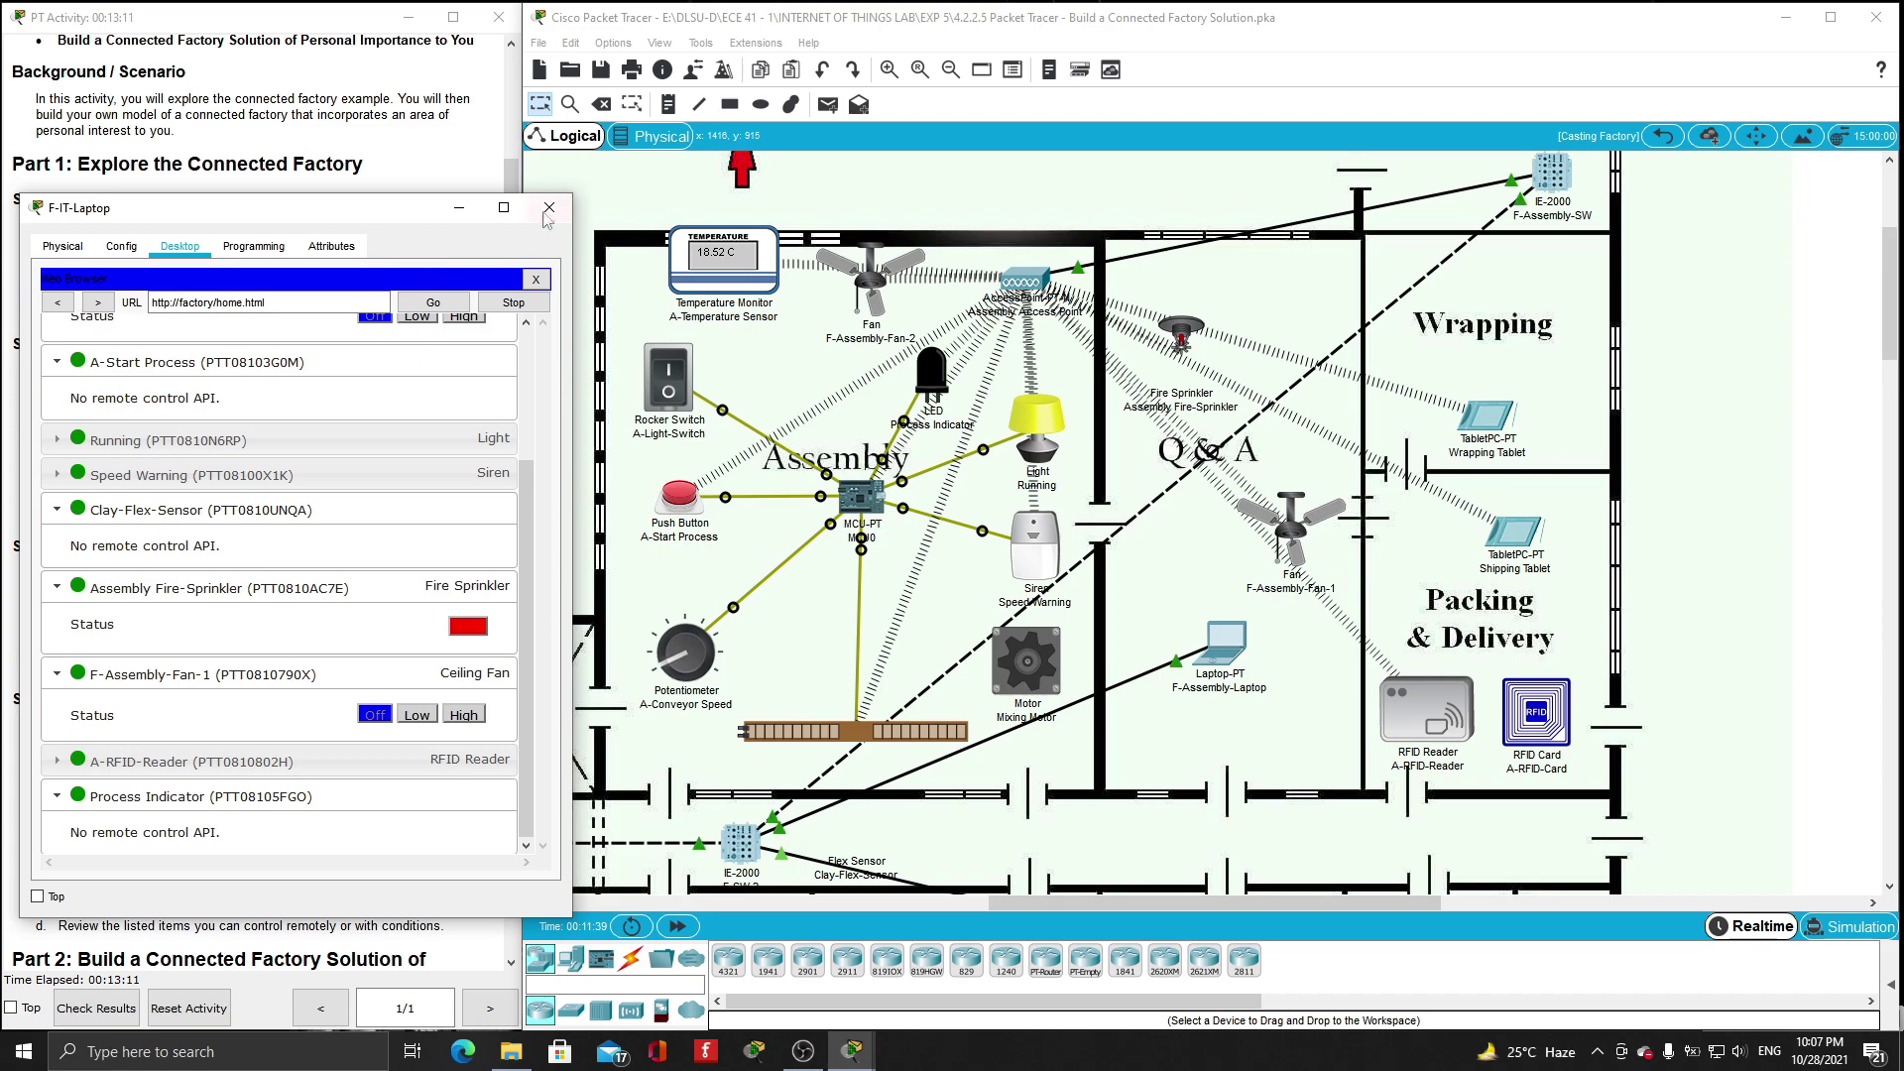
left_click(549, 208)
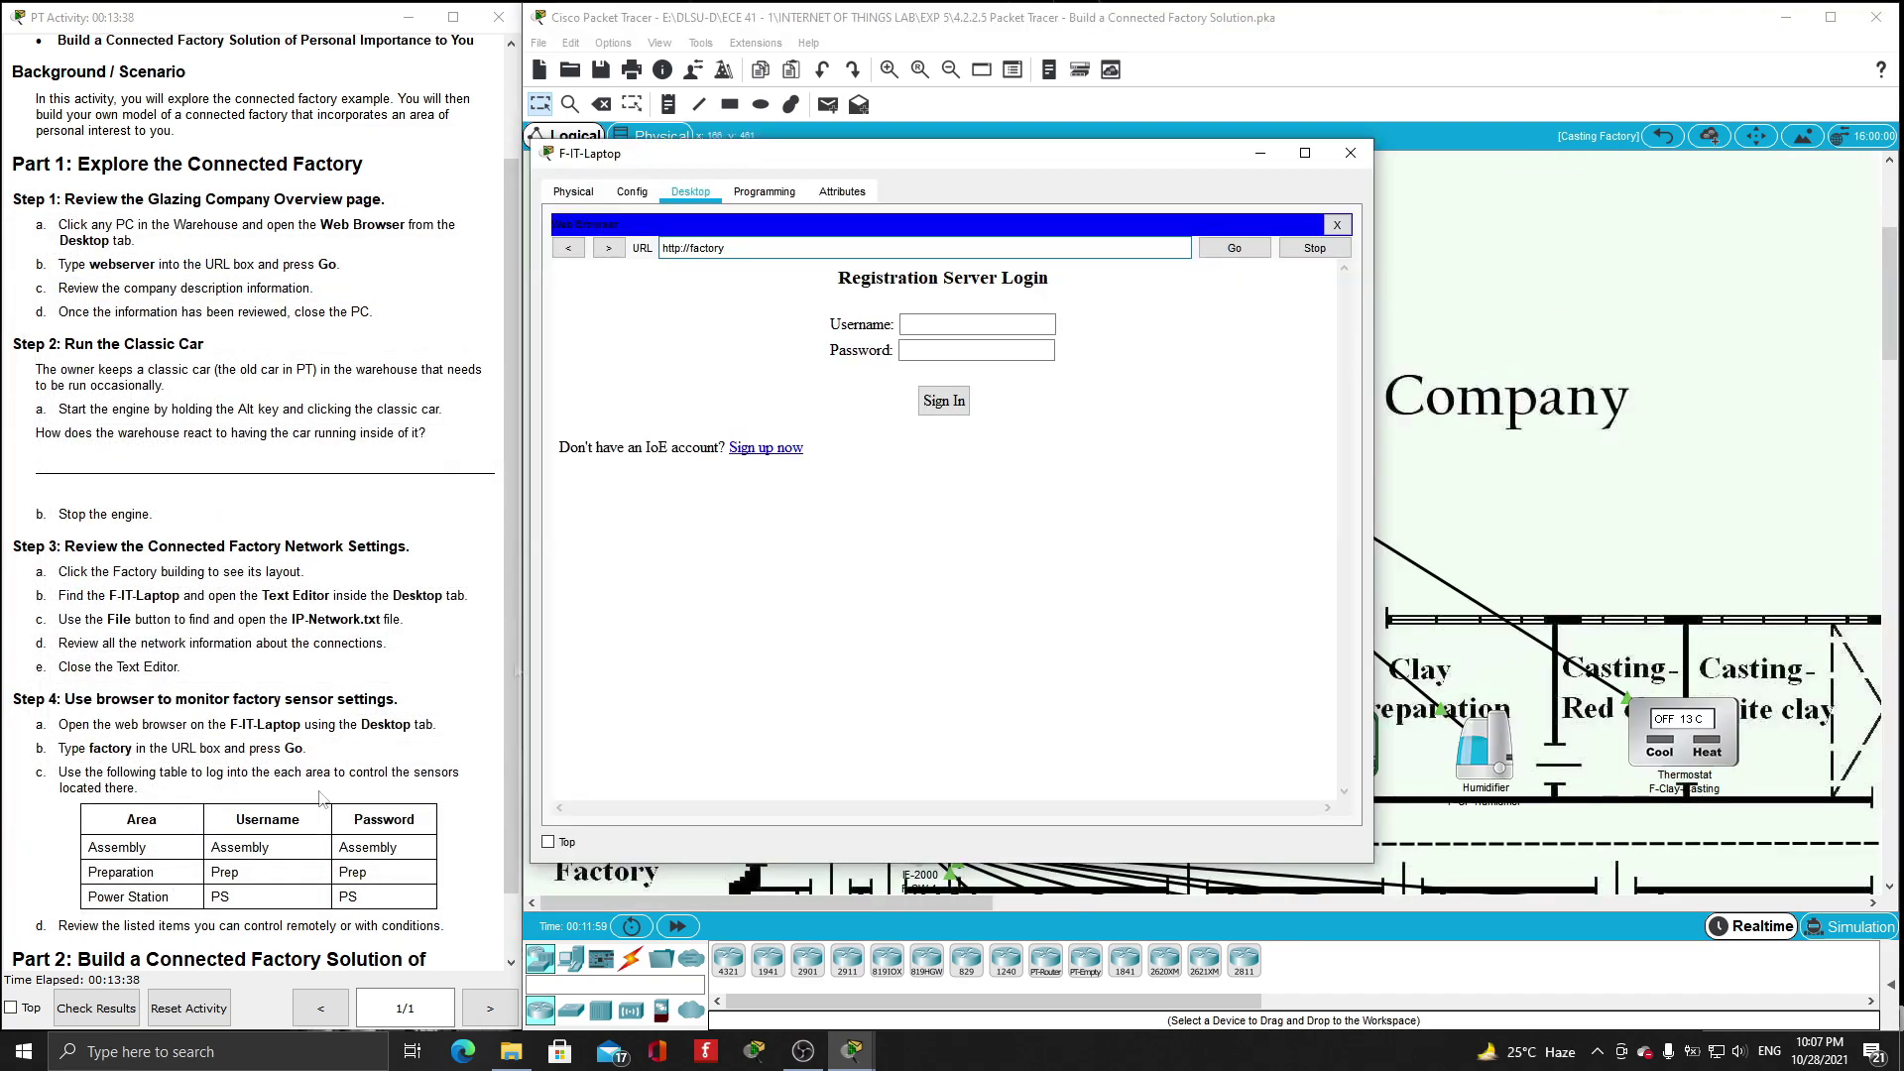
- Sign in to the factory IoT server with the Preparation area account
left_click(970, 328)
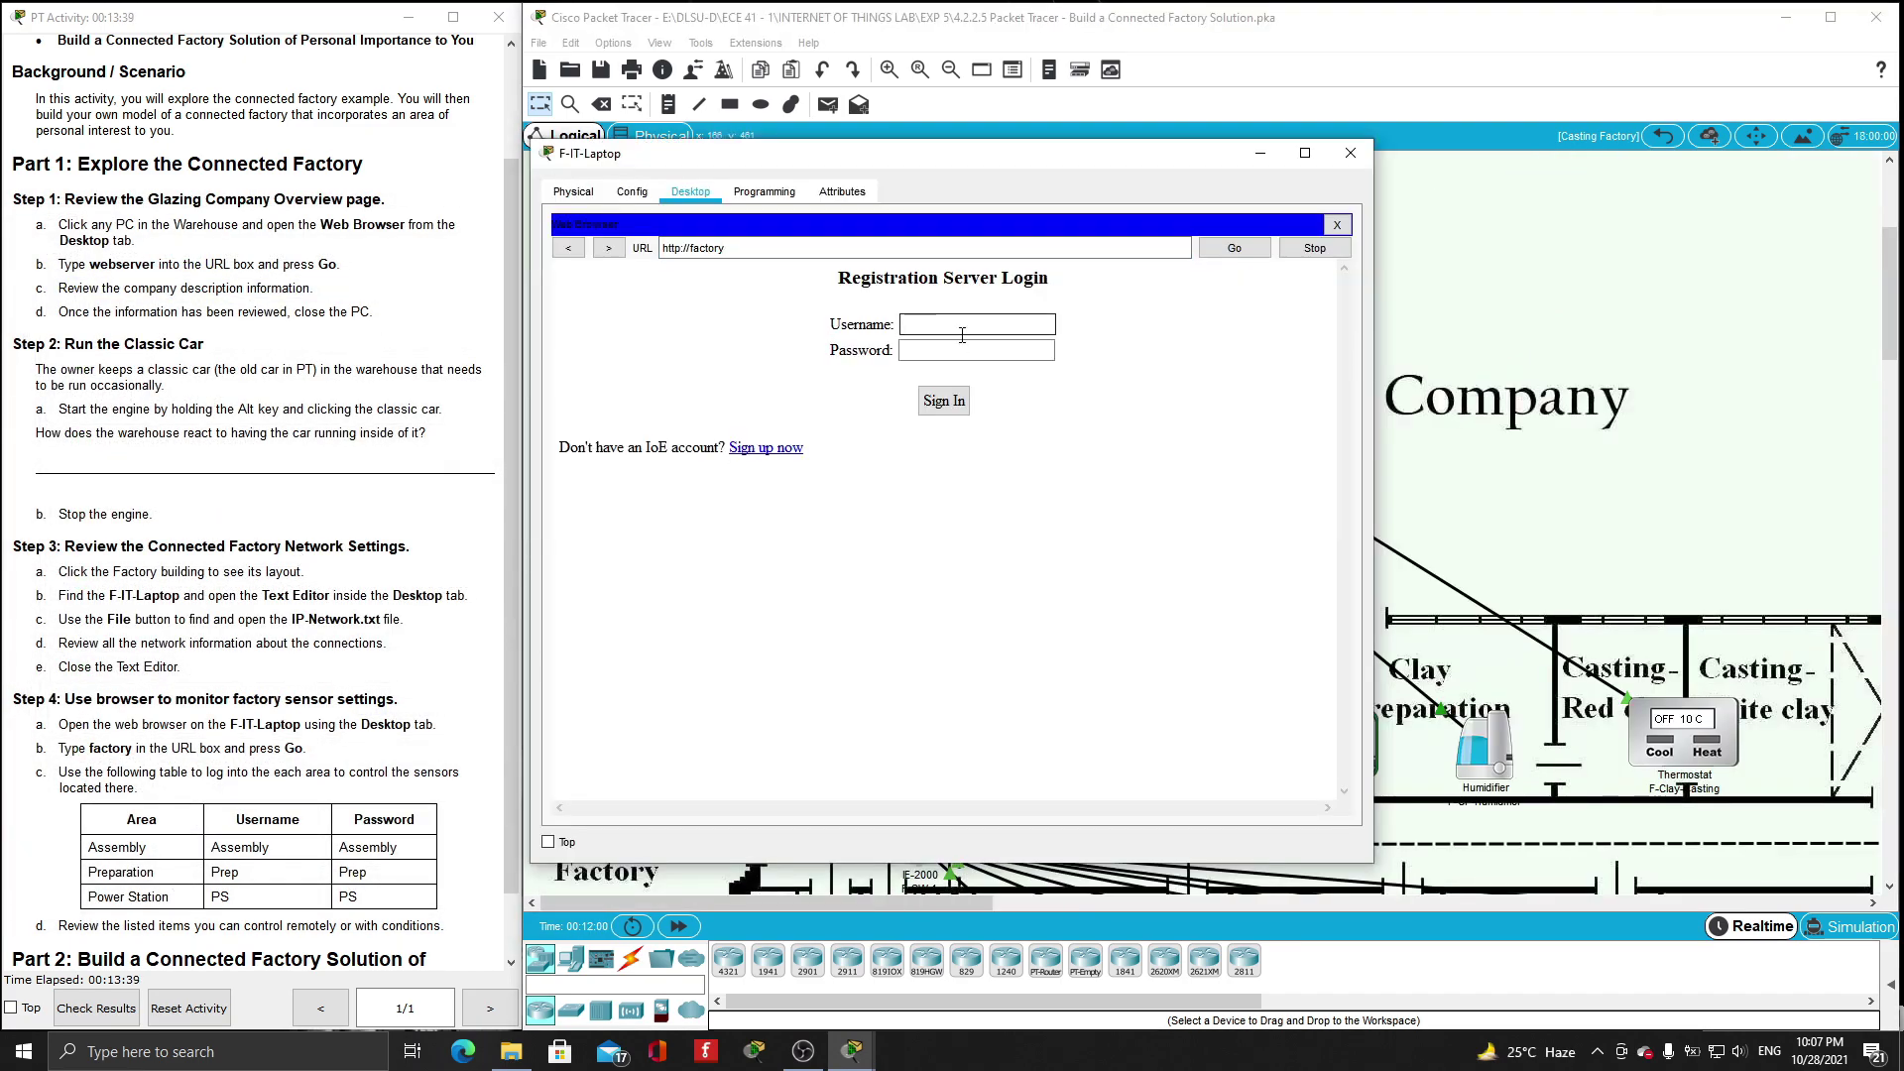
type("Prep")
left_click(966, 348)
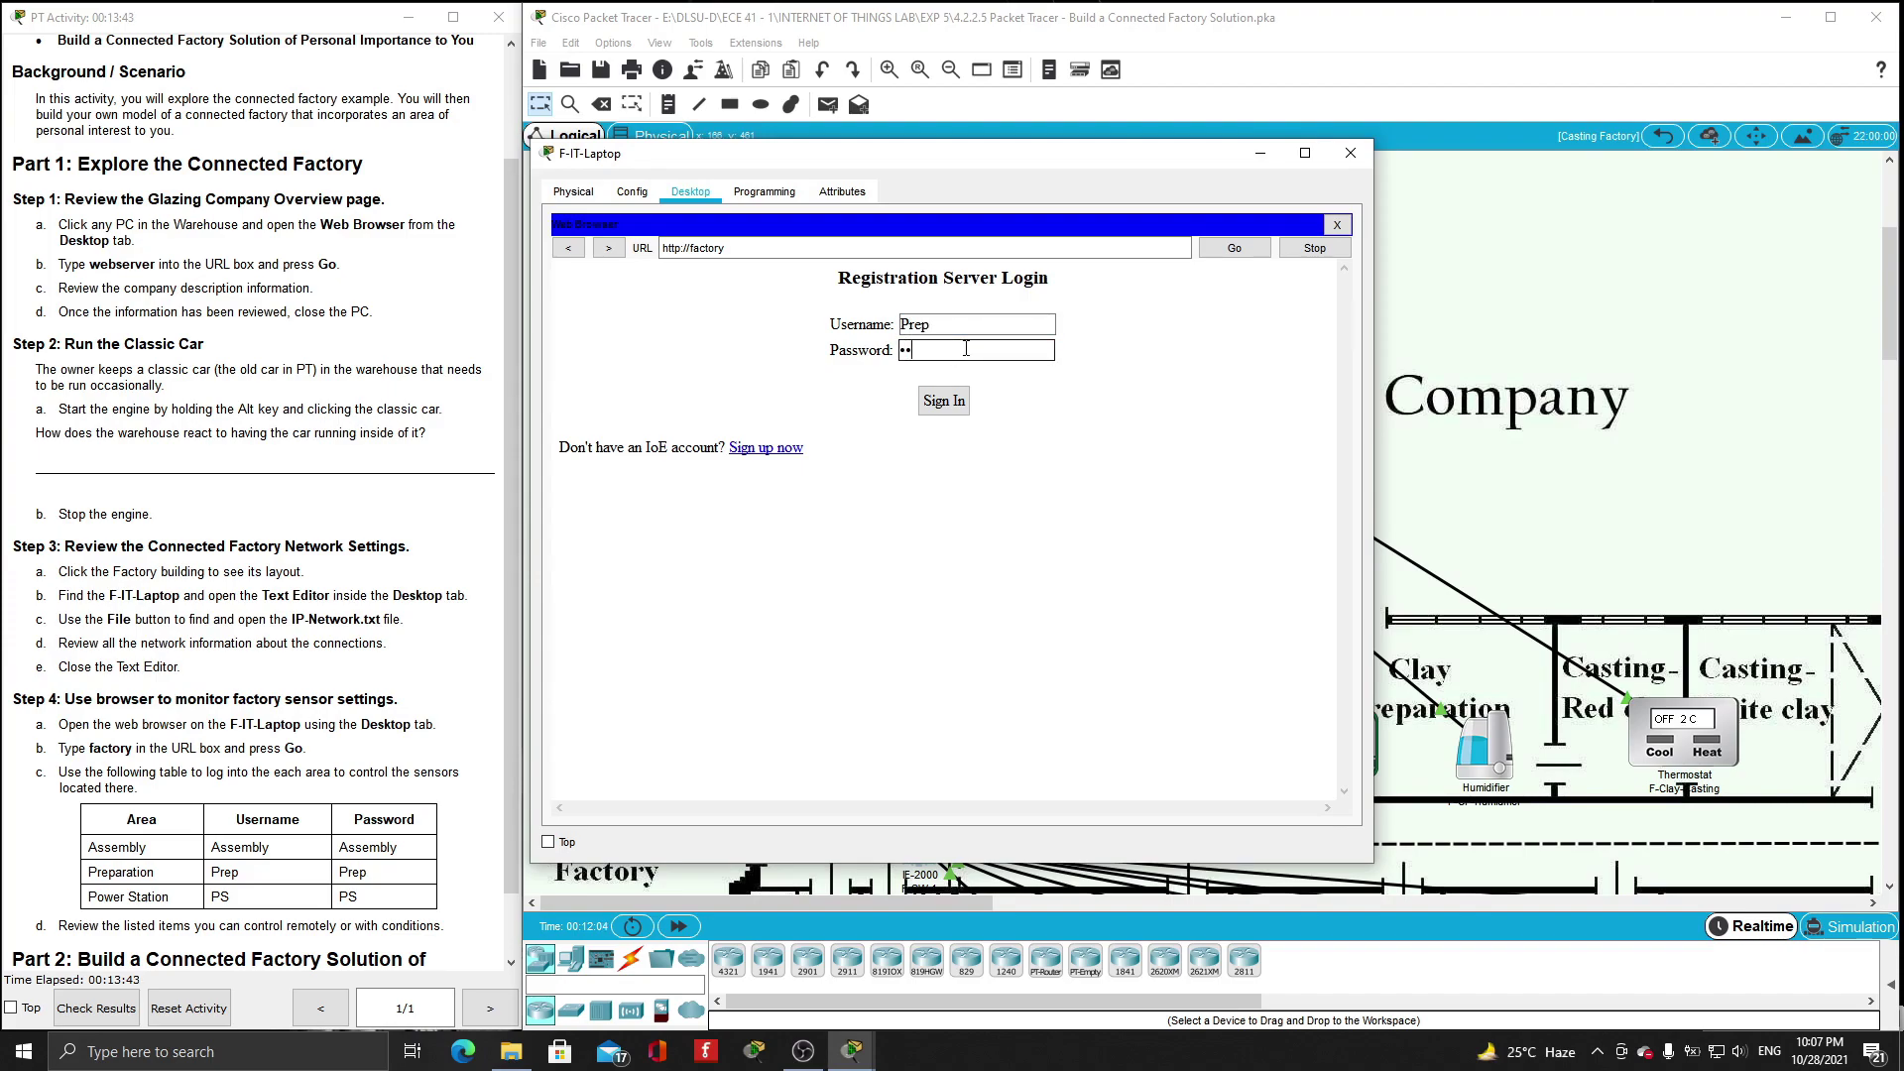
key("Return")
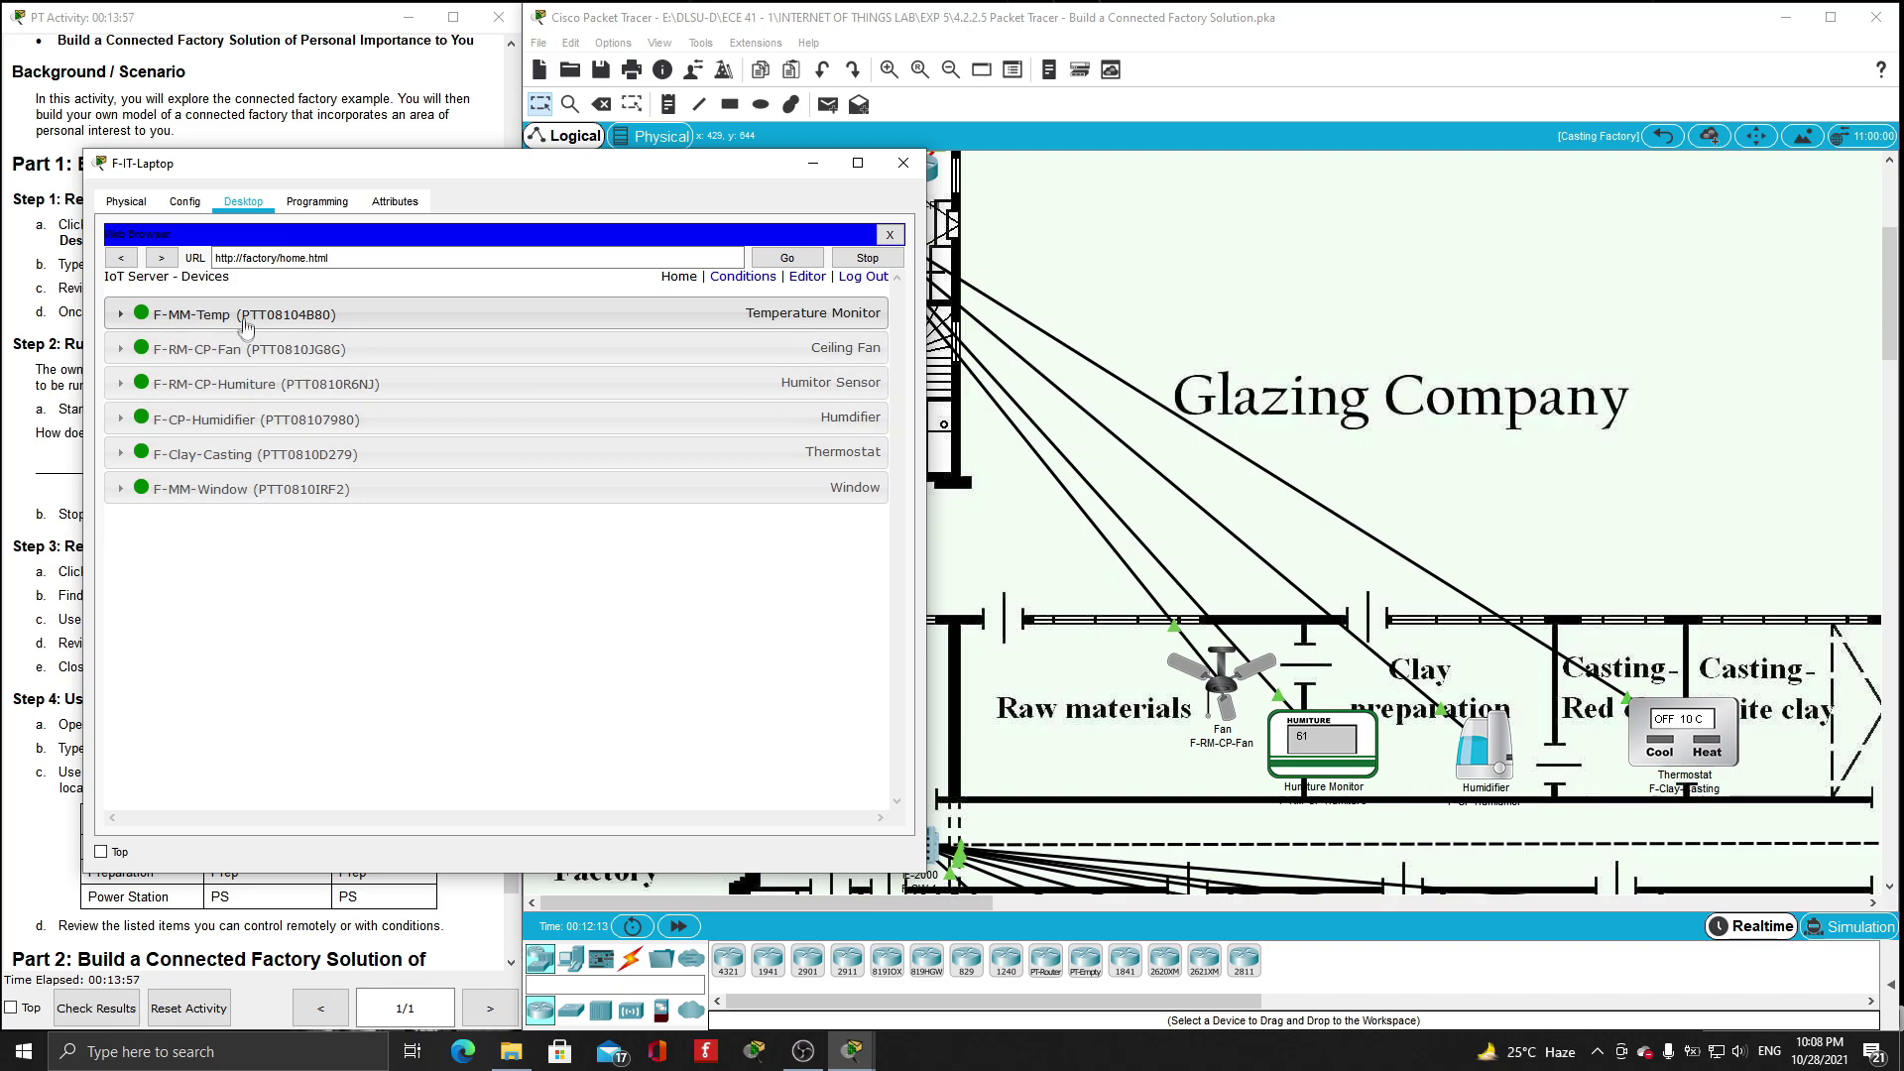
- Expand F-MM-Temp, F-RM-CP-Fan, Humiture, Humidifier, Clay-Casting thermostat and F-MM-Window entries
left_click(164, 316)
left_click(154, 395)
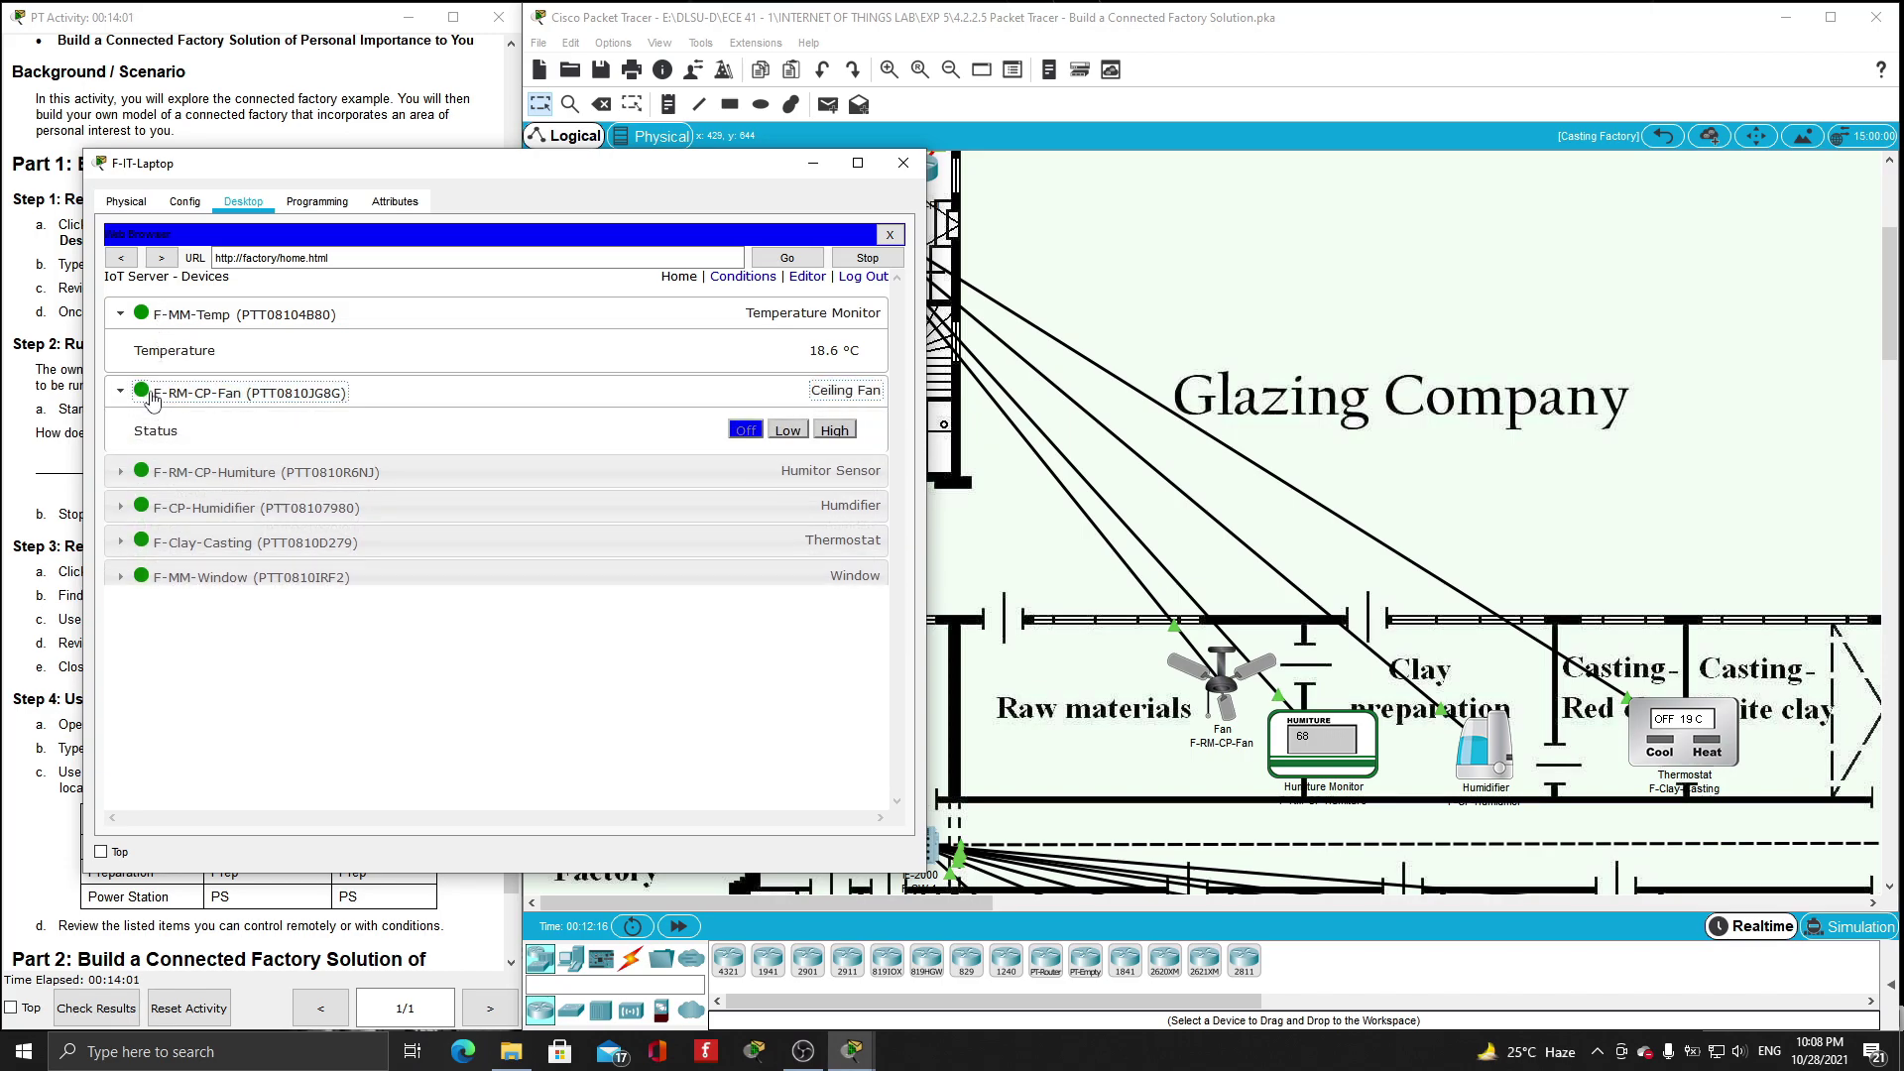
left_click(149, 486)
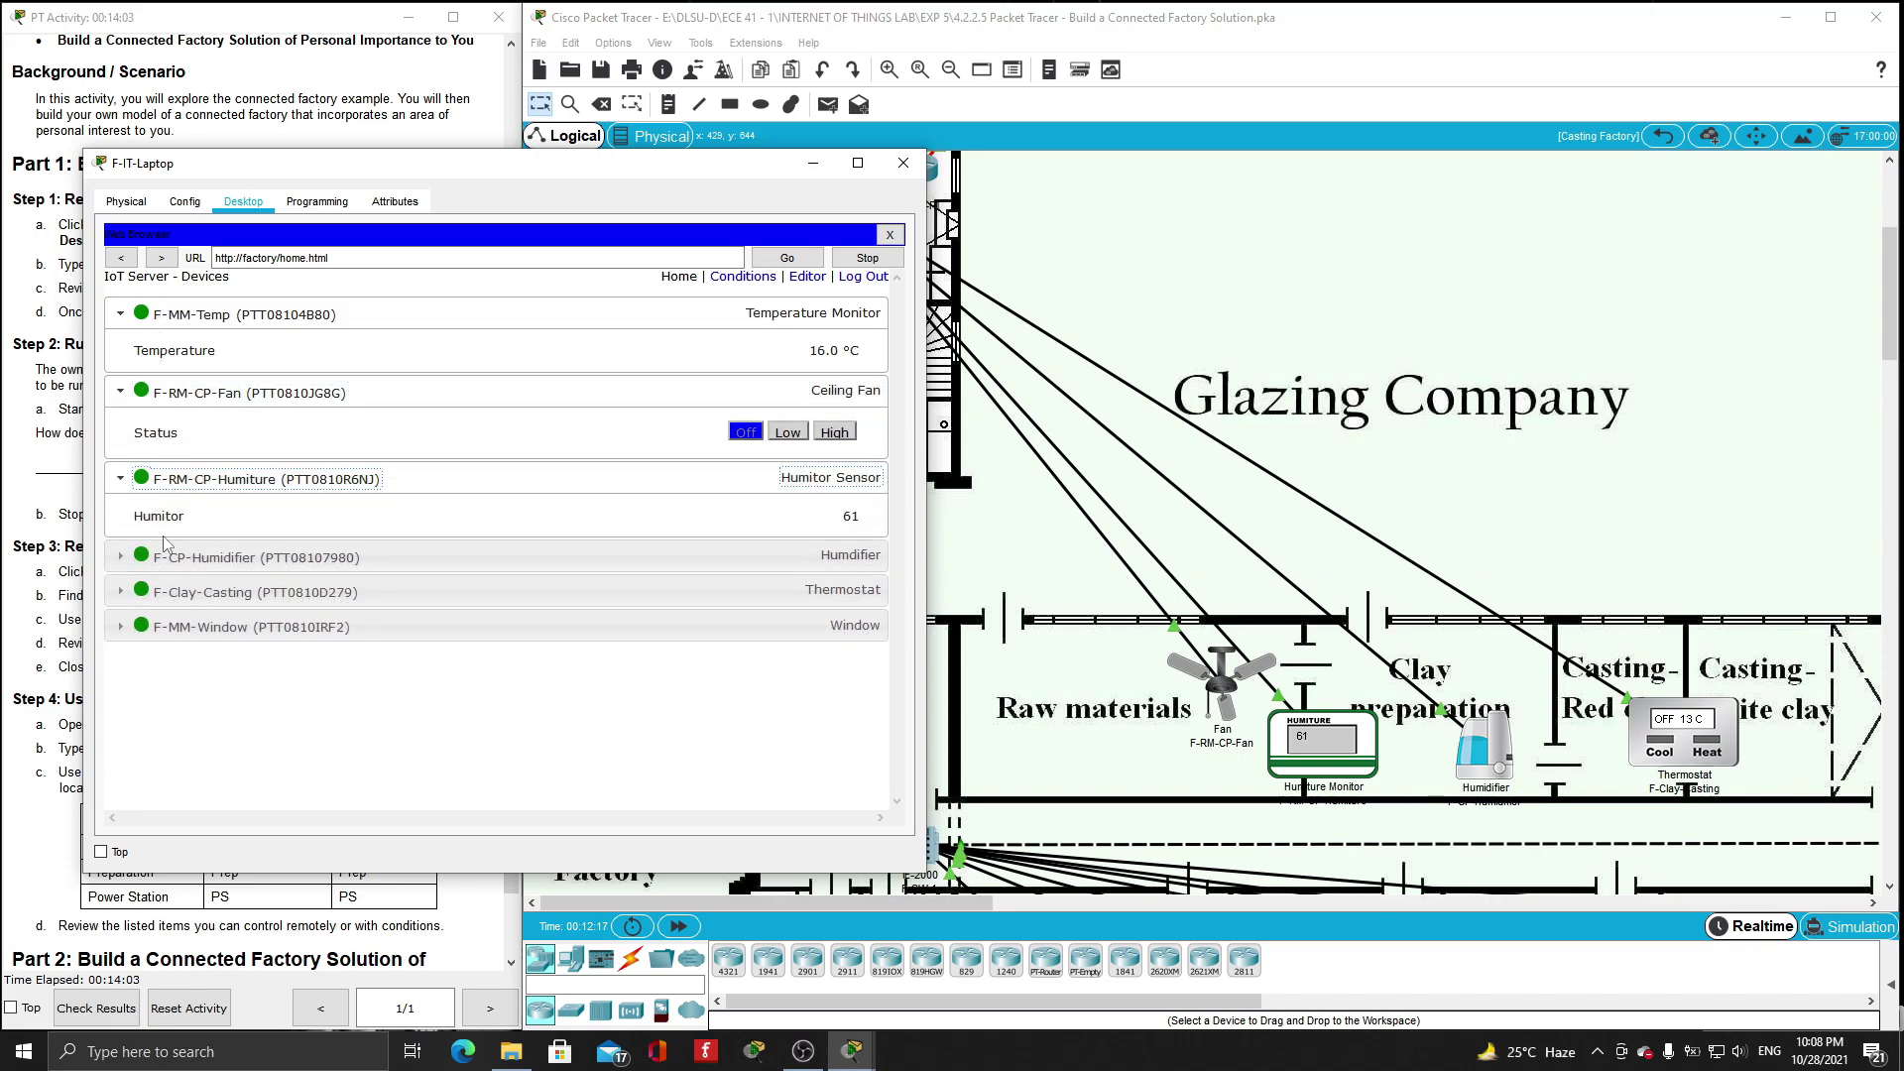
left_click(148, 560)
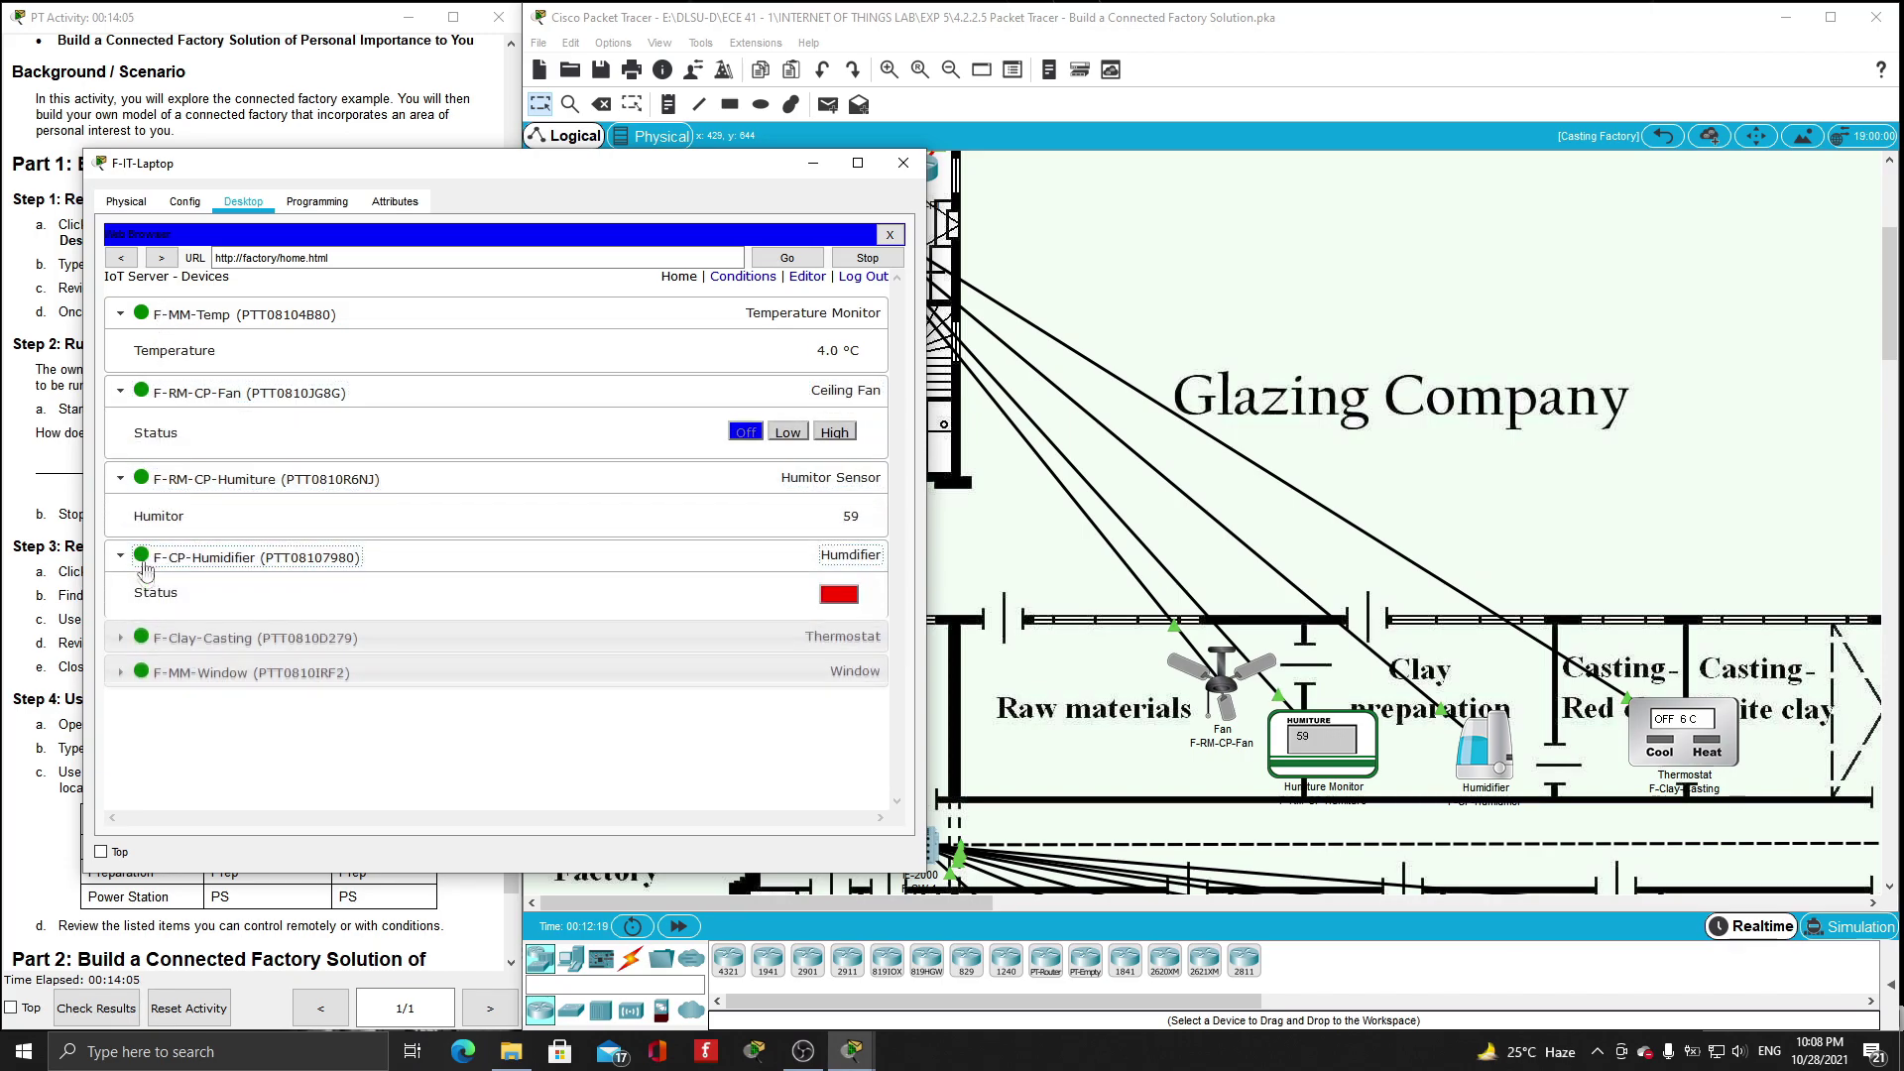
left_click(157, 649)
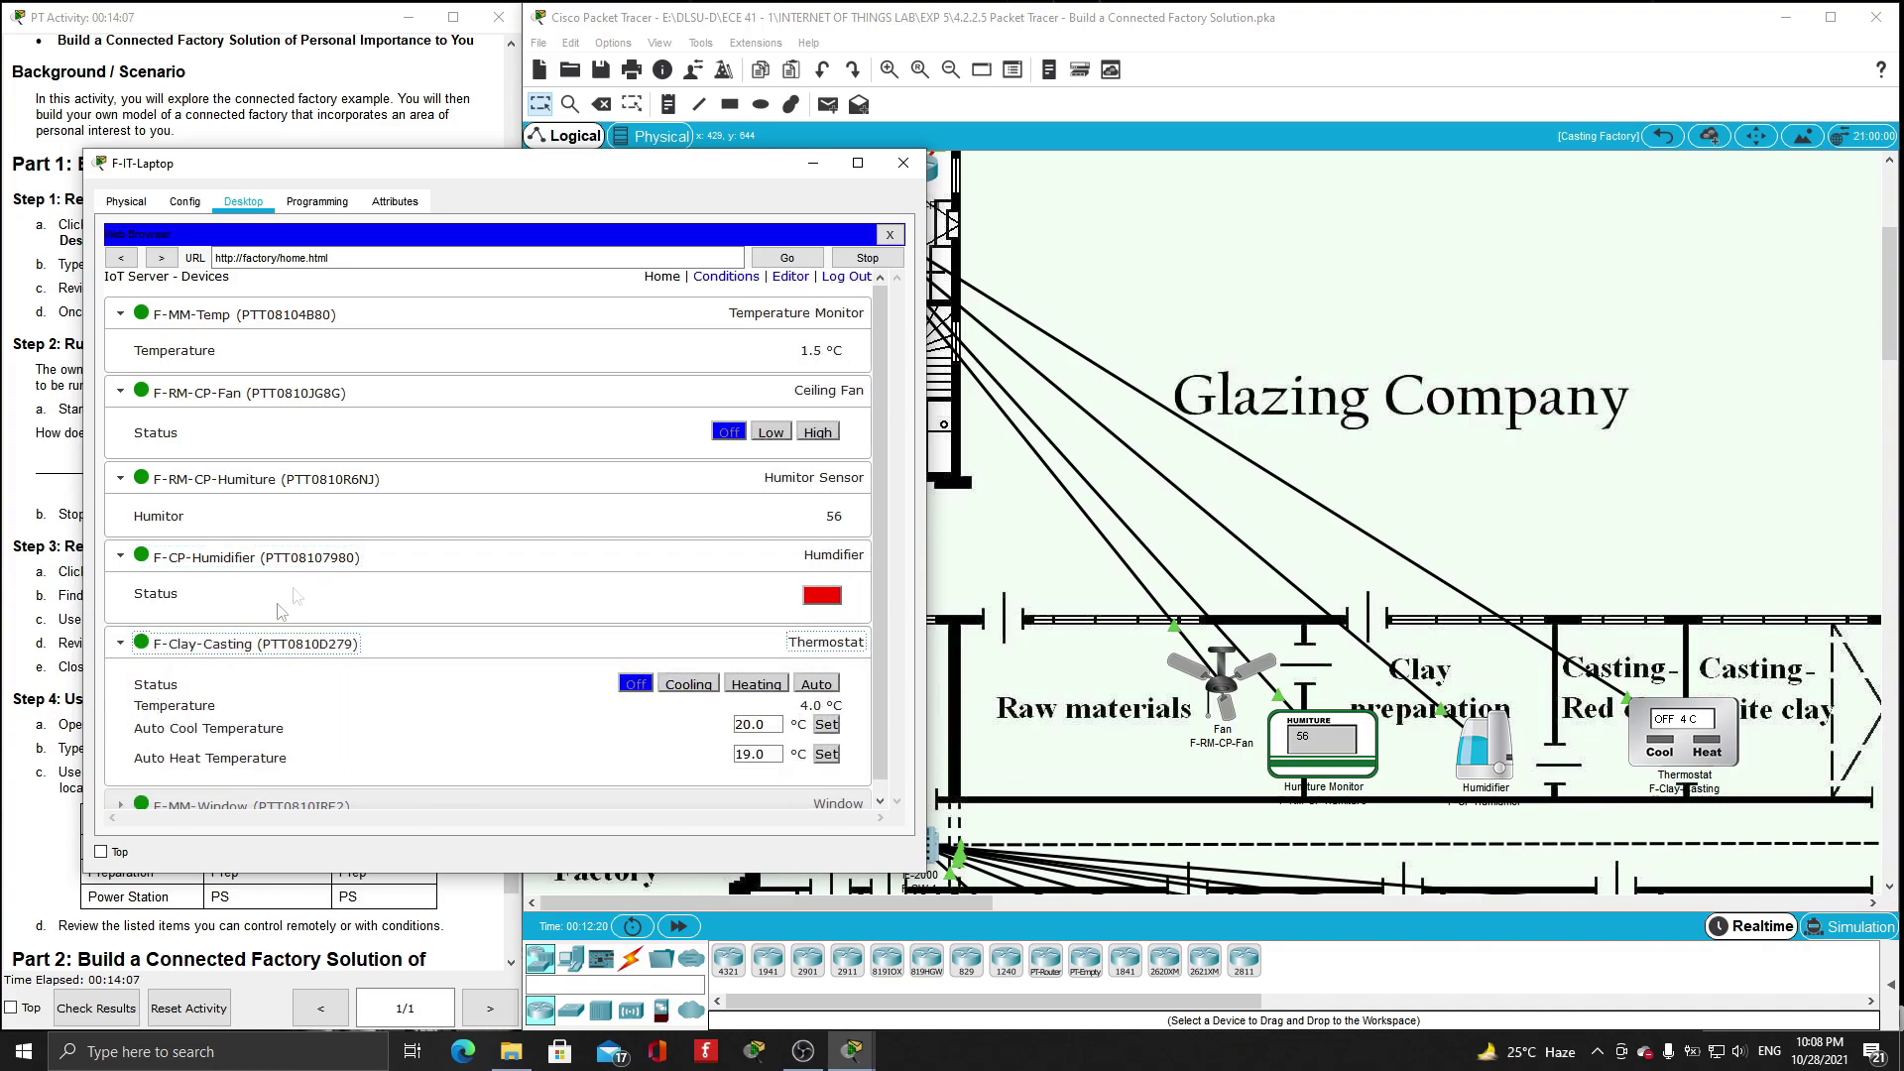
left_click(248, 795)
scroll(247, 784, "down", 1)
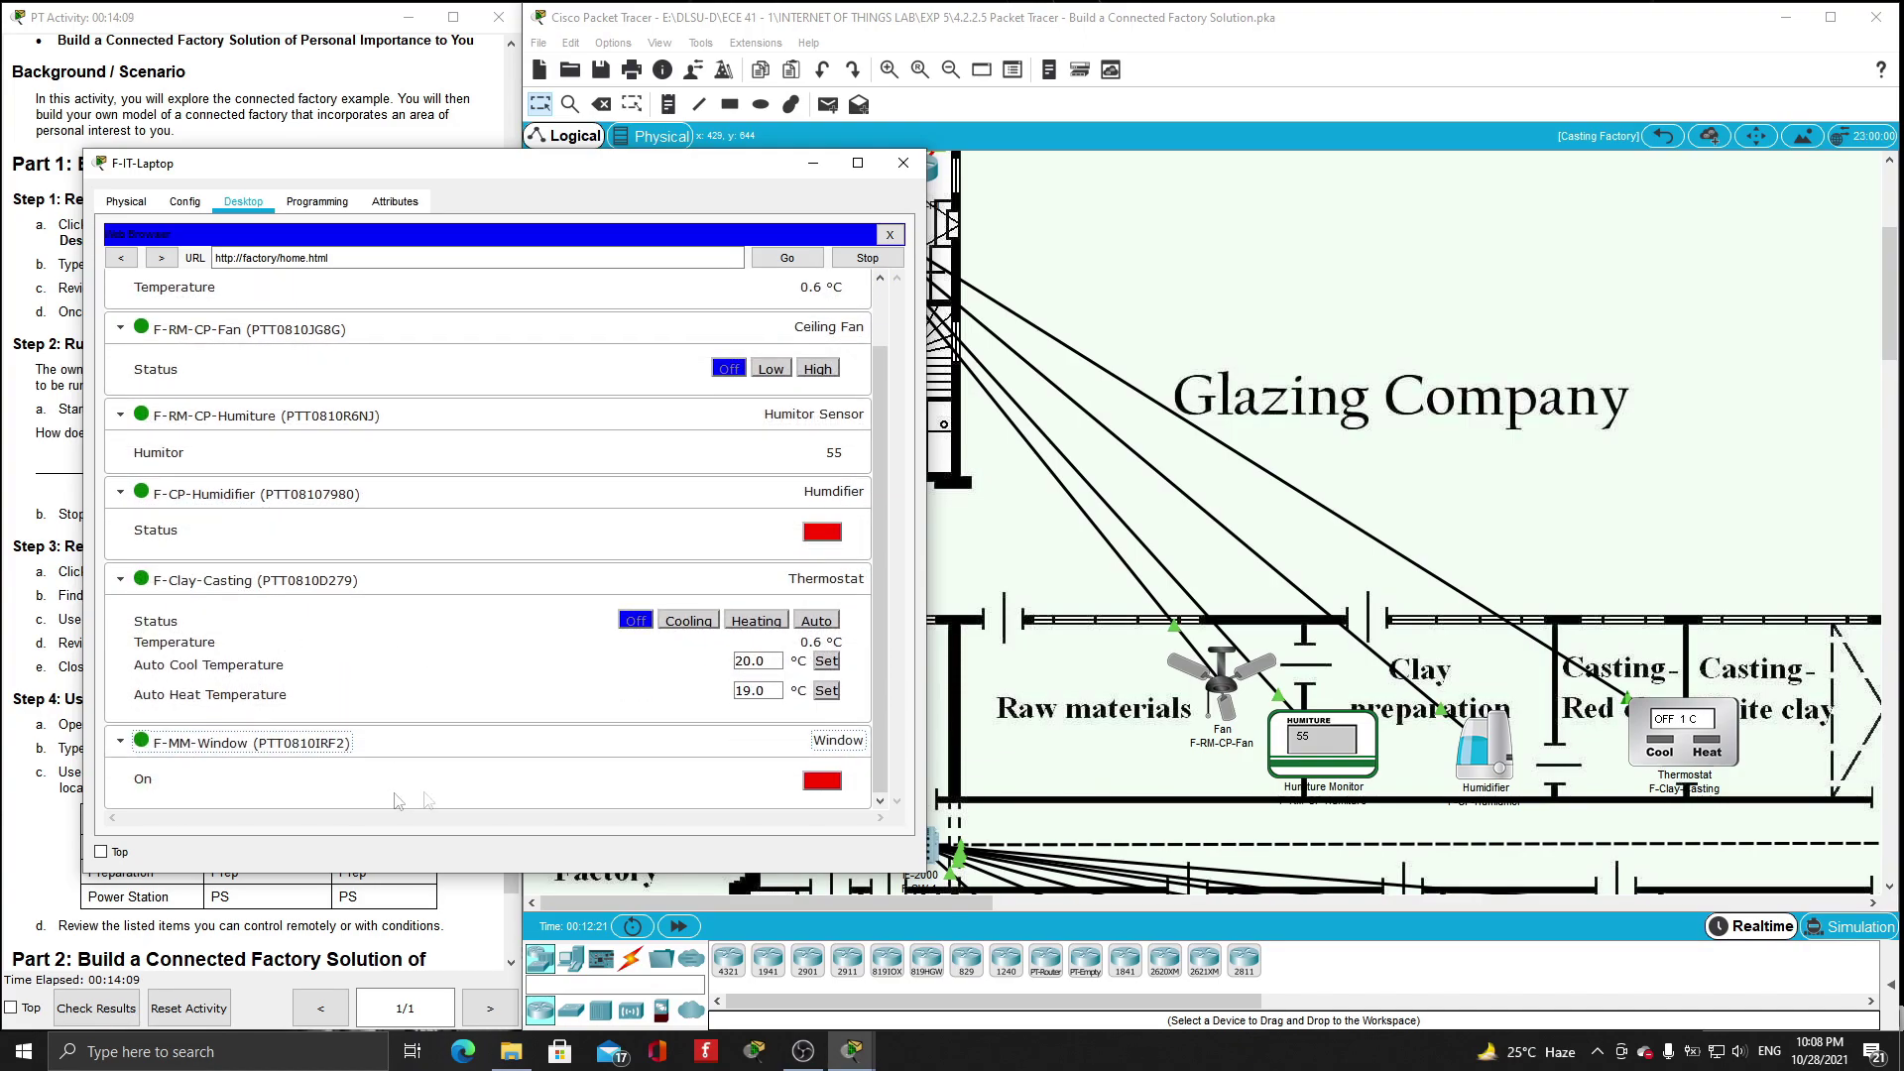
- Open and close the F-MM-Window remotely and set the F-Clay-Casting thermostat to Auto
left_click_drag(744, 194, 1652, 126)
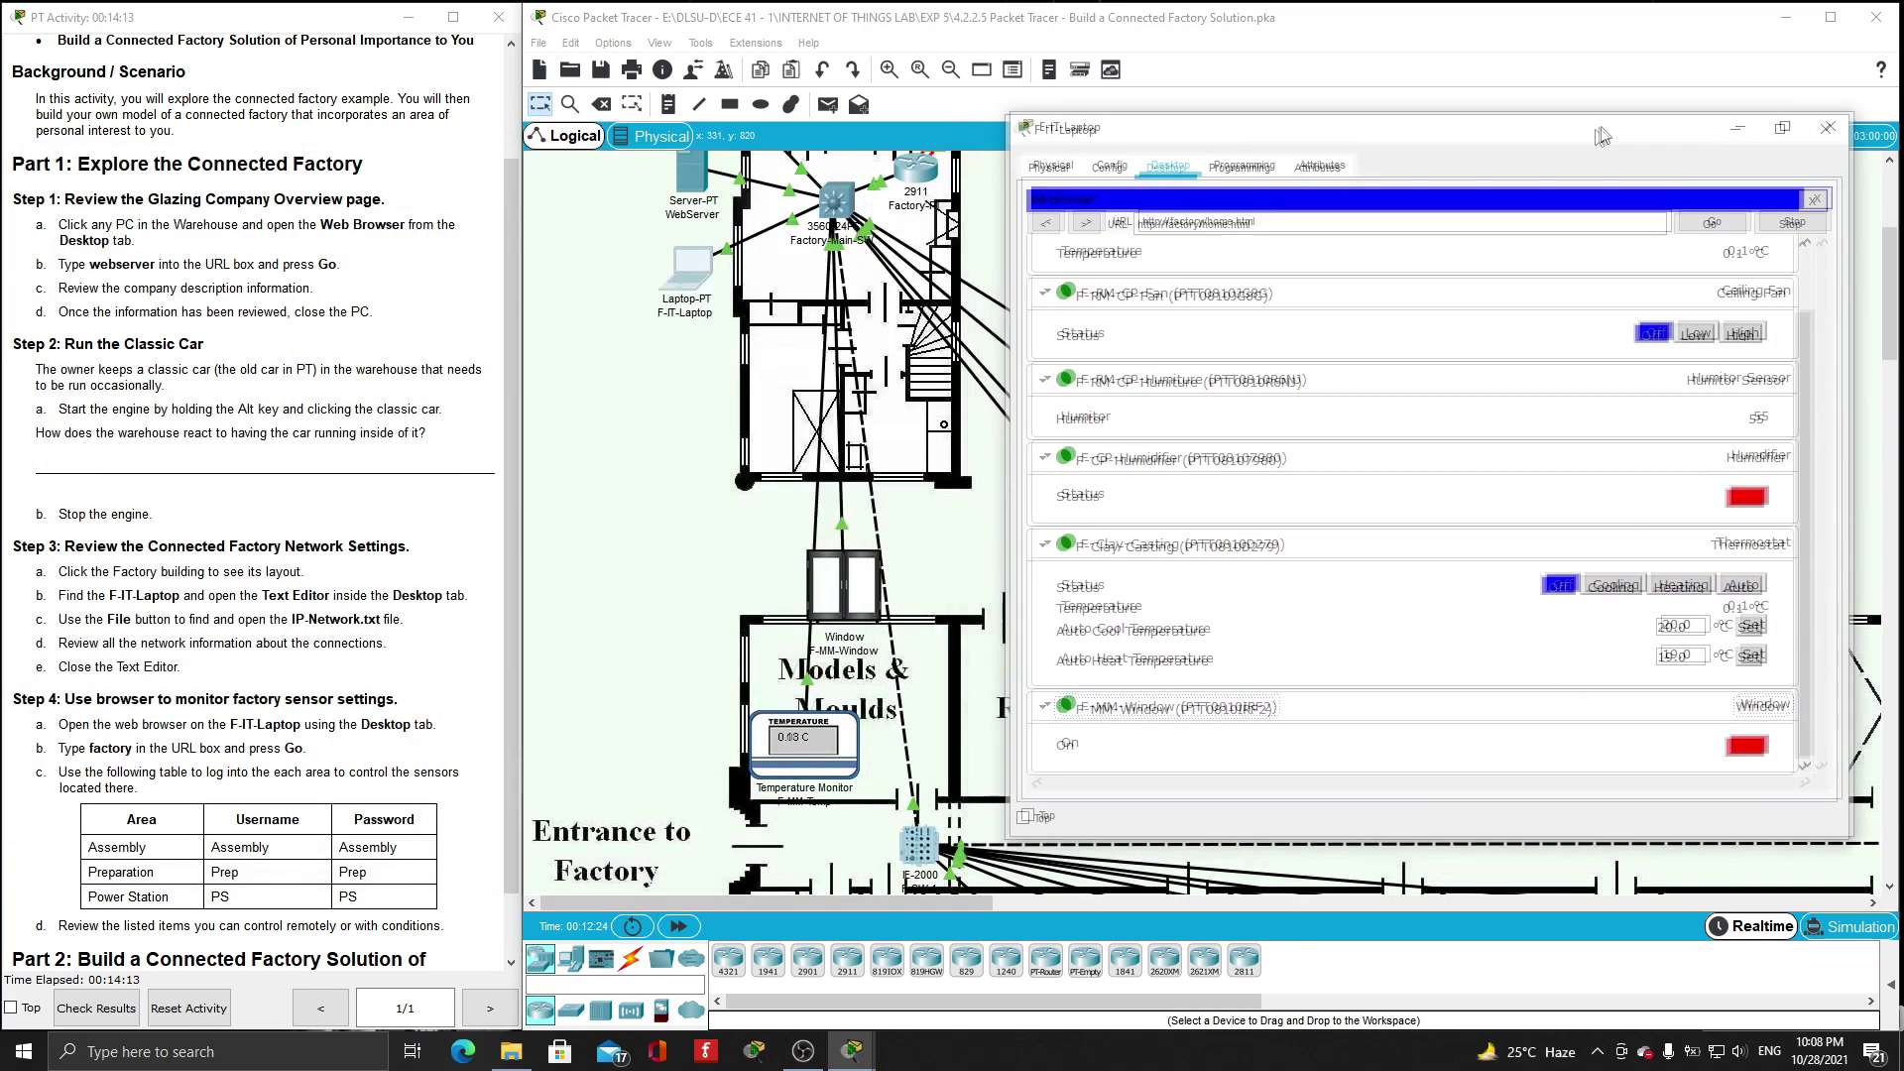
left_click(1763, 755)
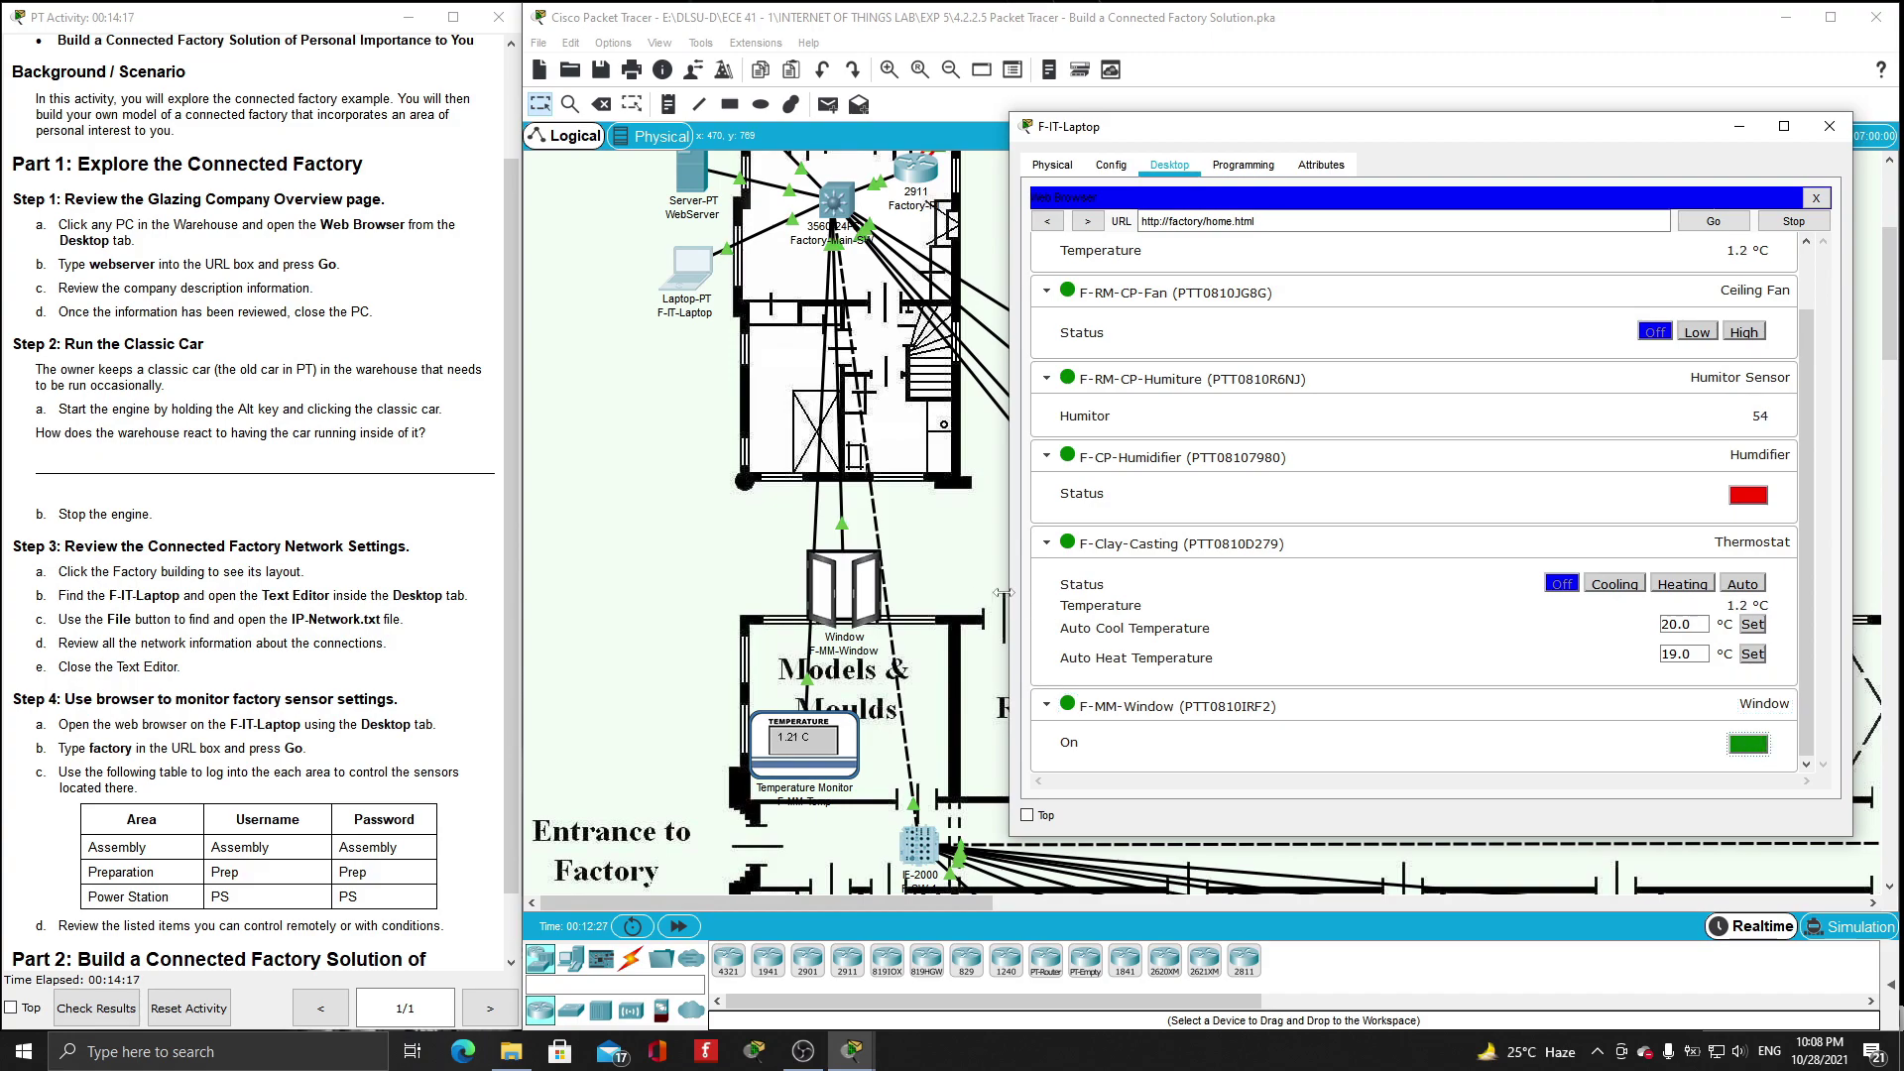
left_click(1763, 758)
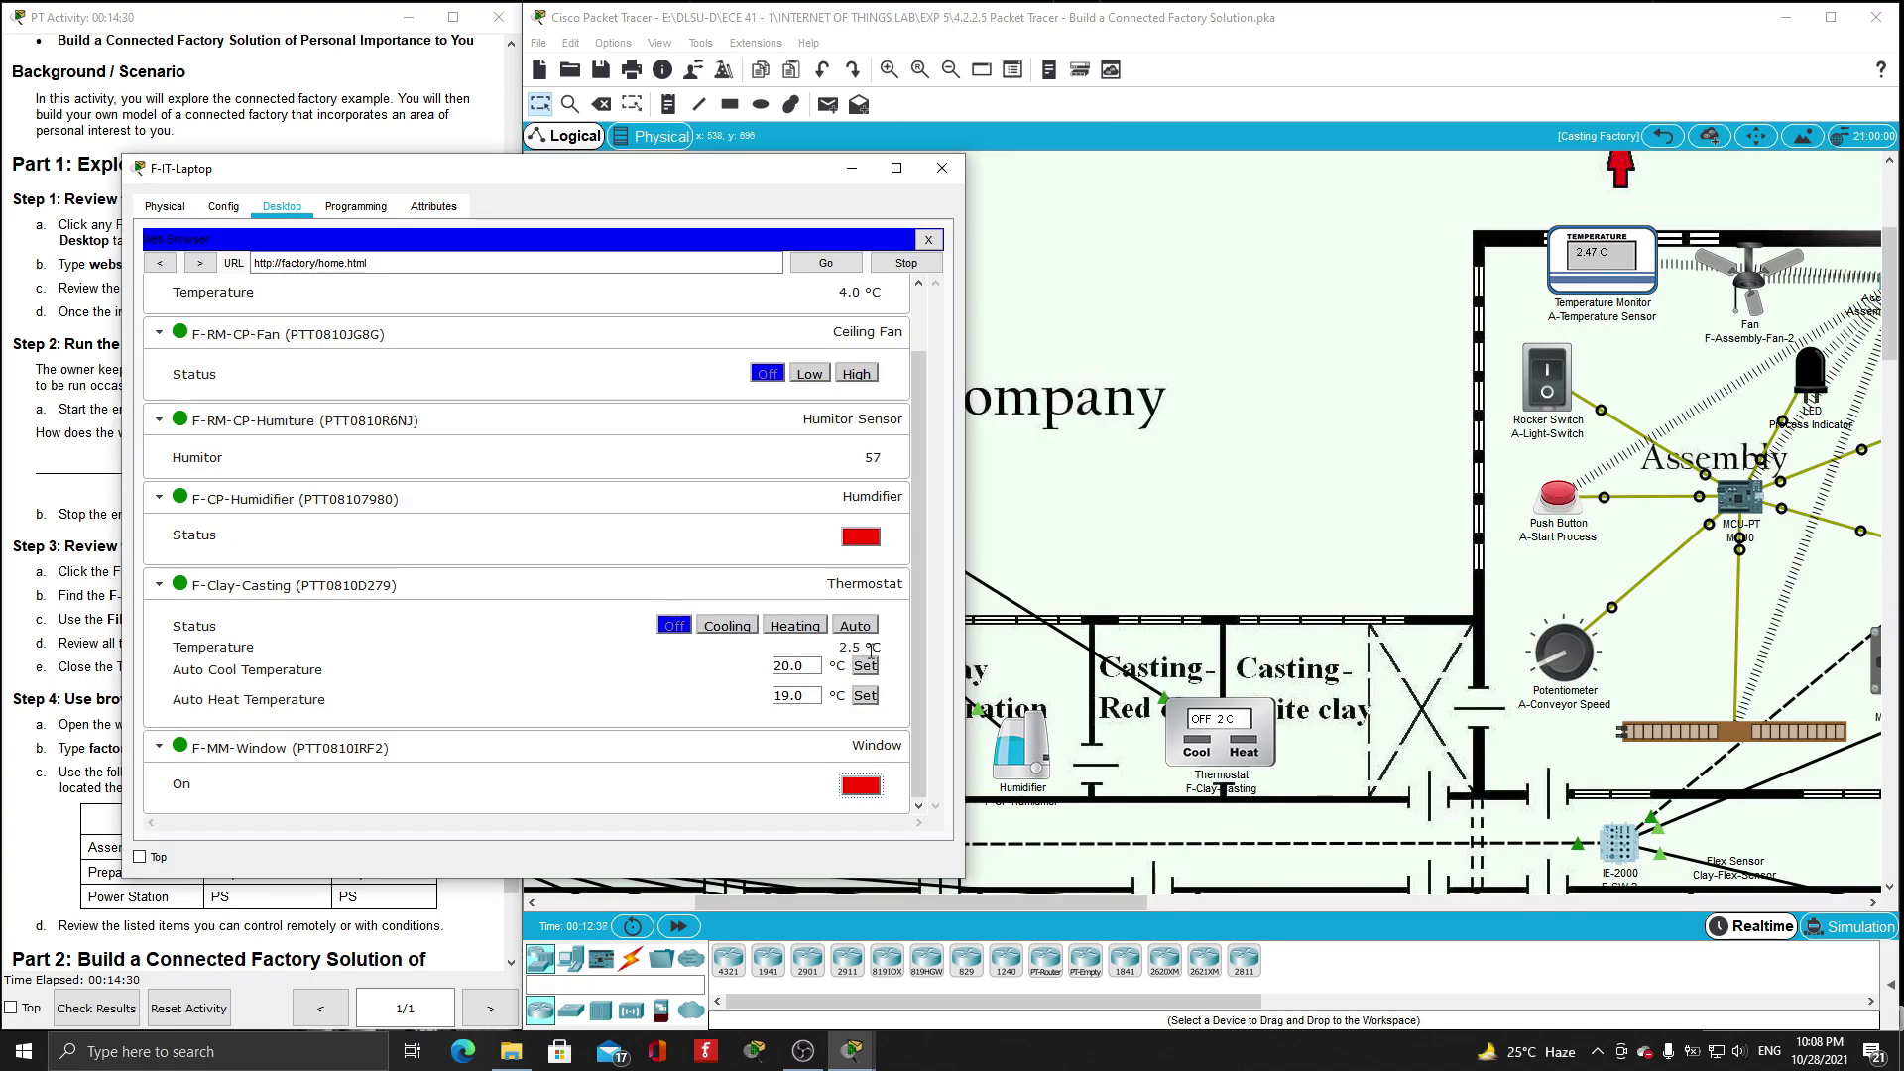
left_click(856, 626)
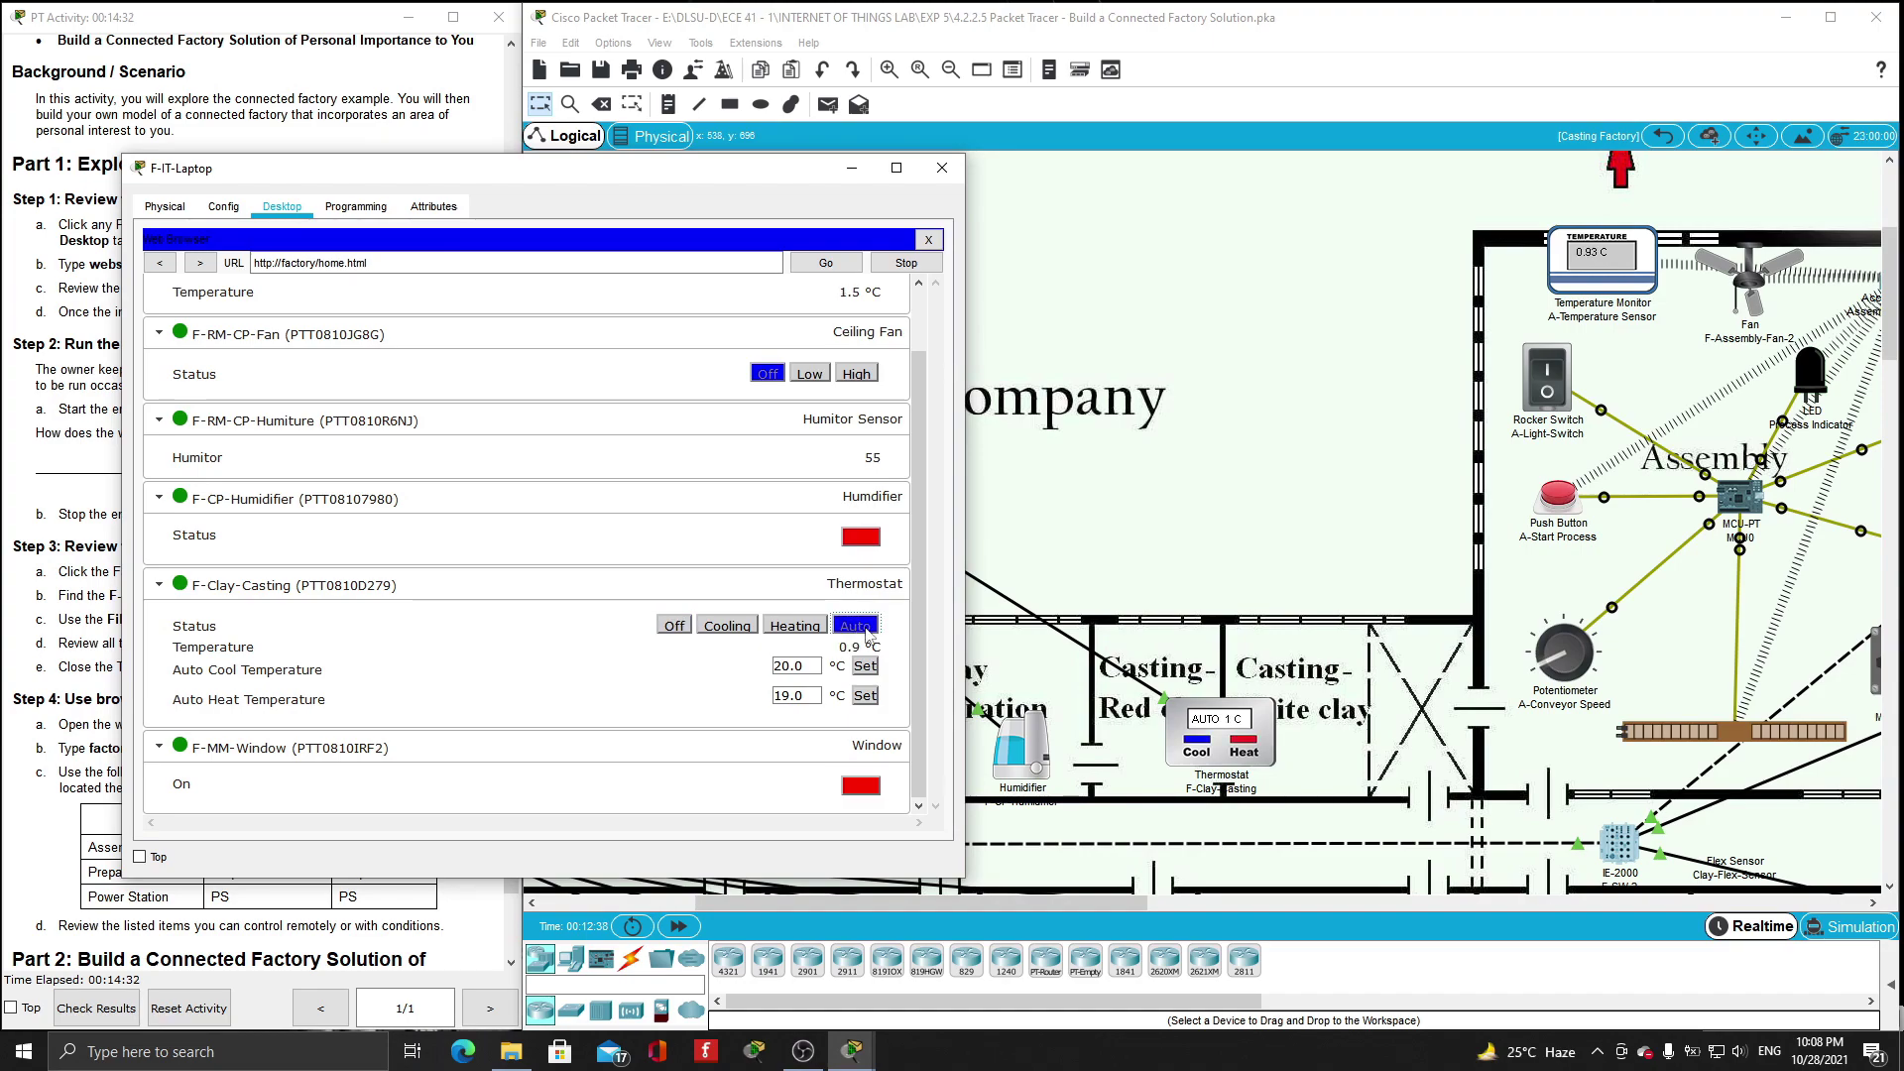
- Run the F-RM-CP-Fan ceiling fan Low, then High, then Off, and log out
left_click_drag(779, 187, 571, 225)
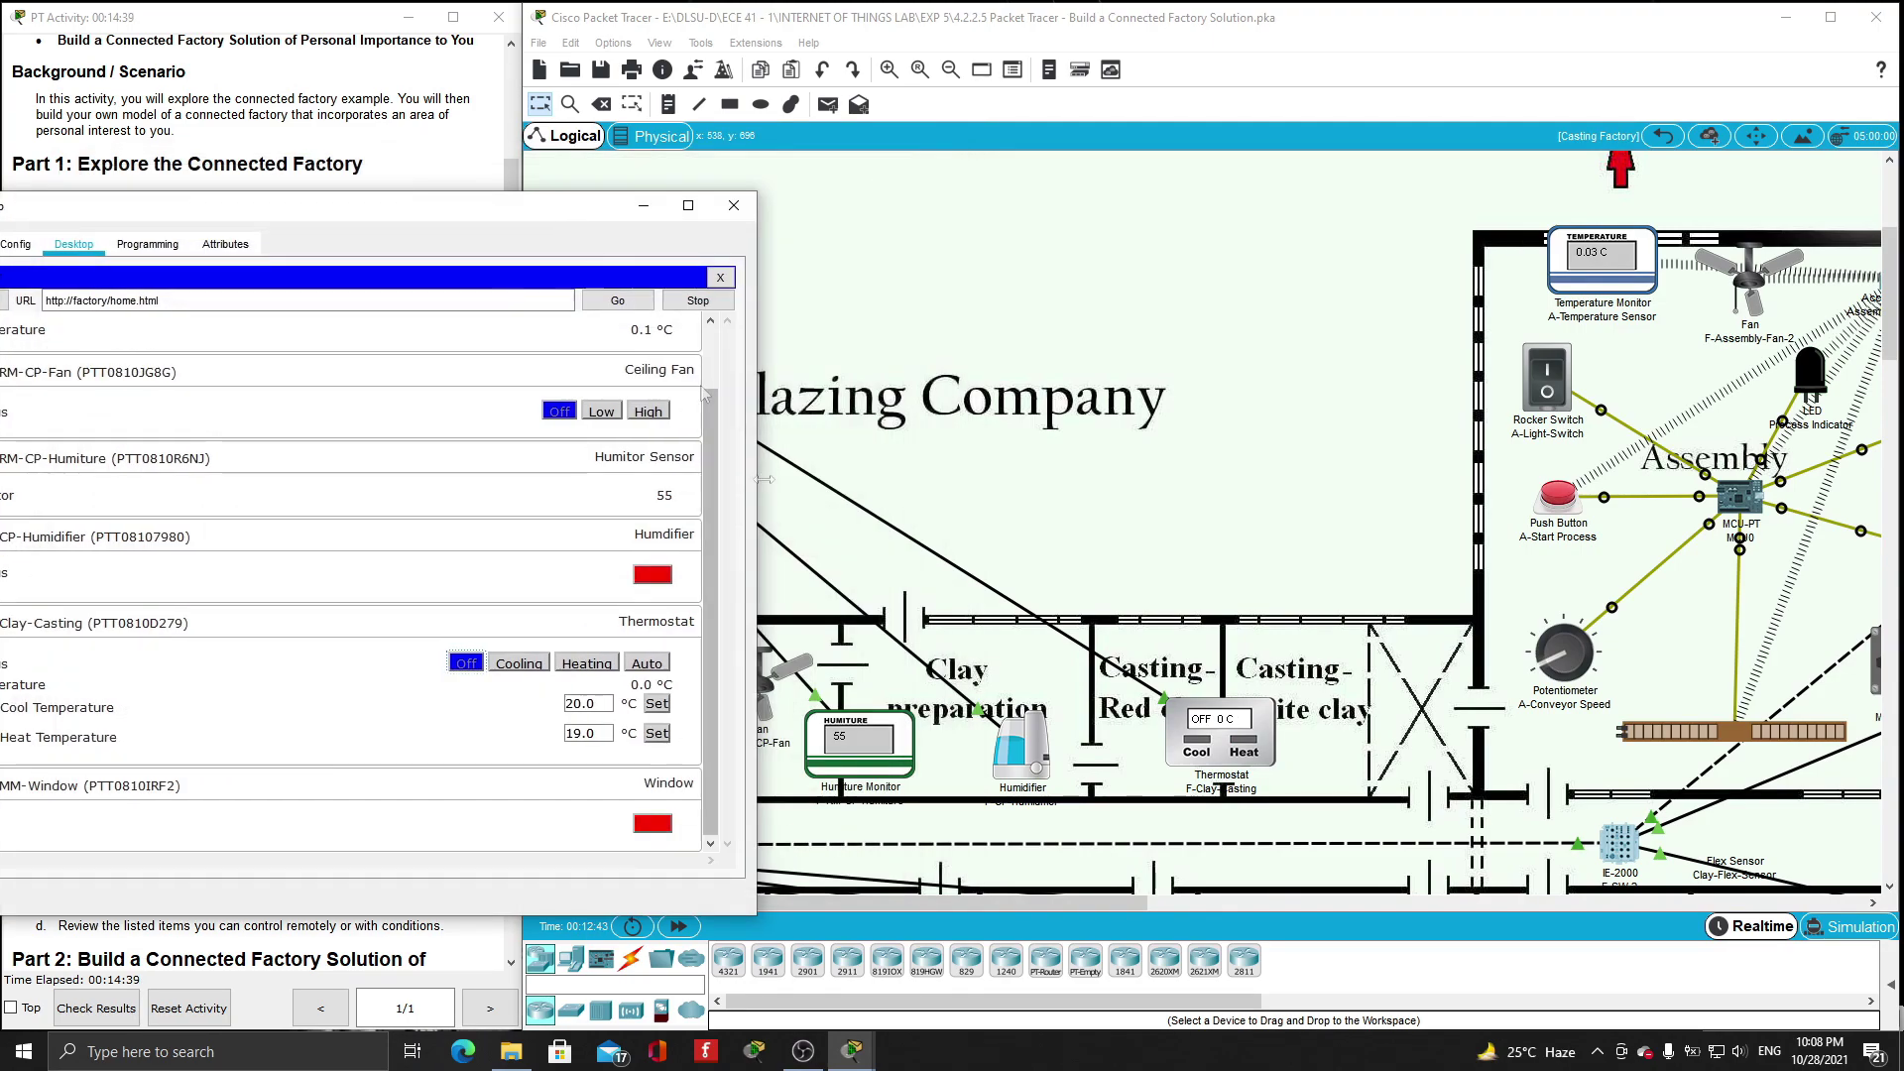
left_click(653, 575)
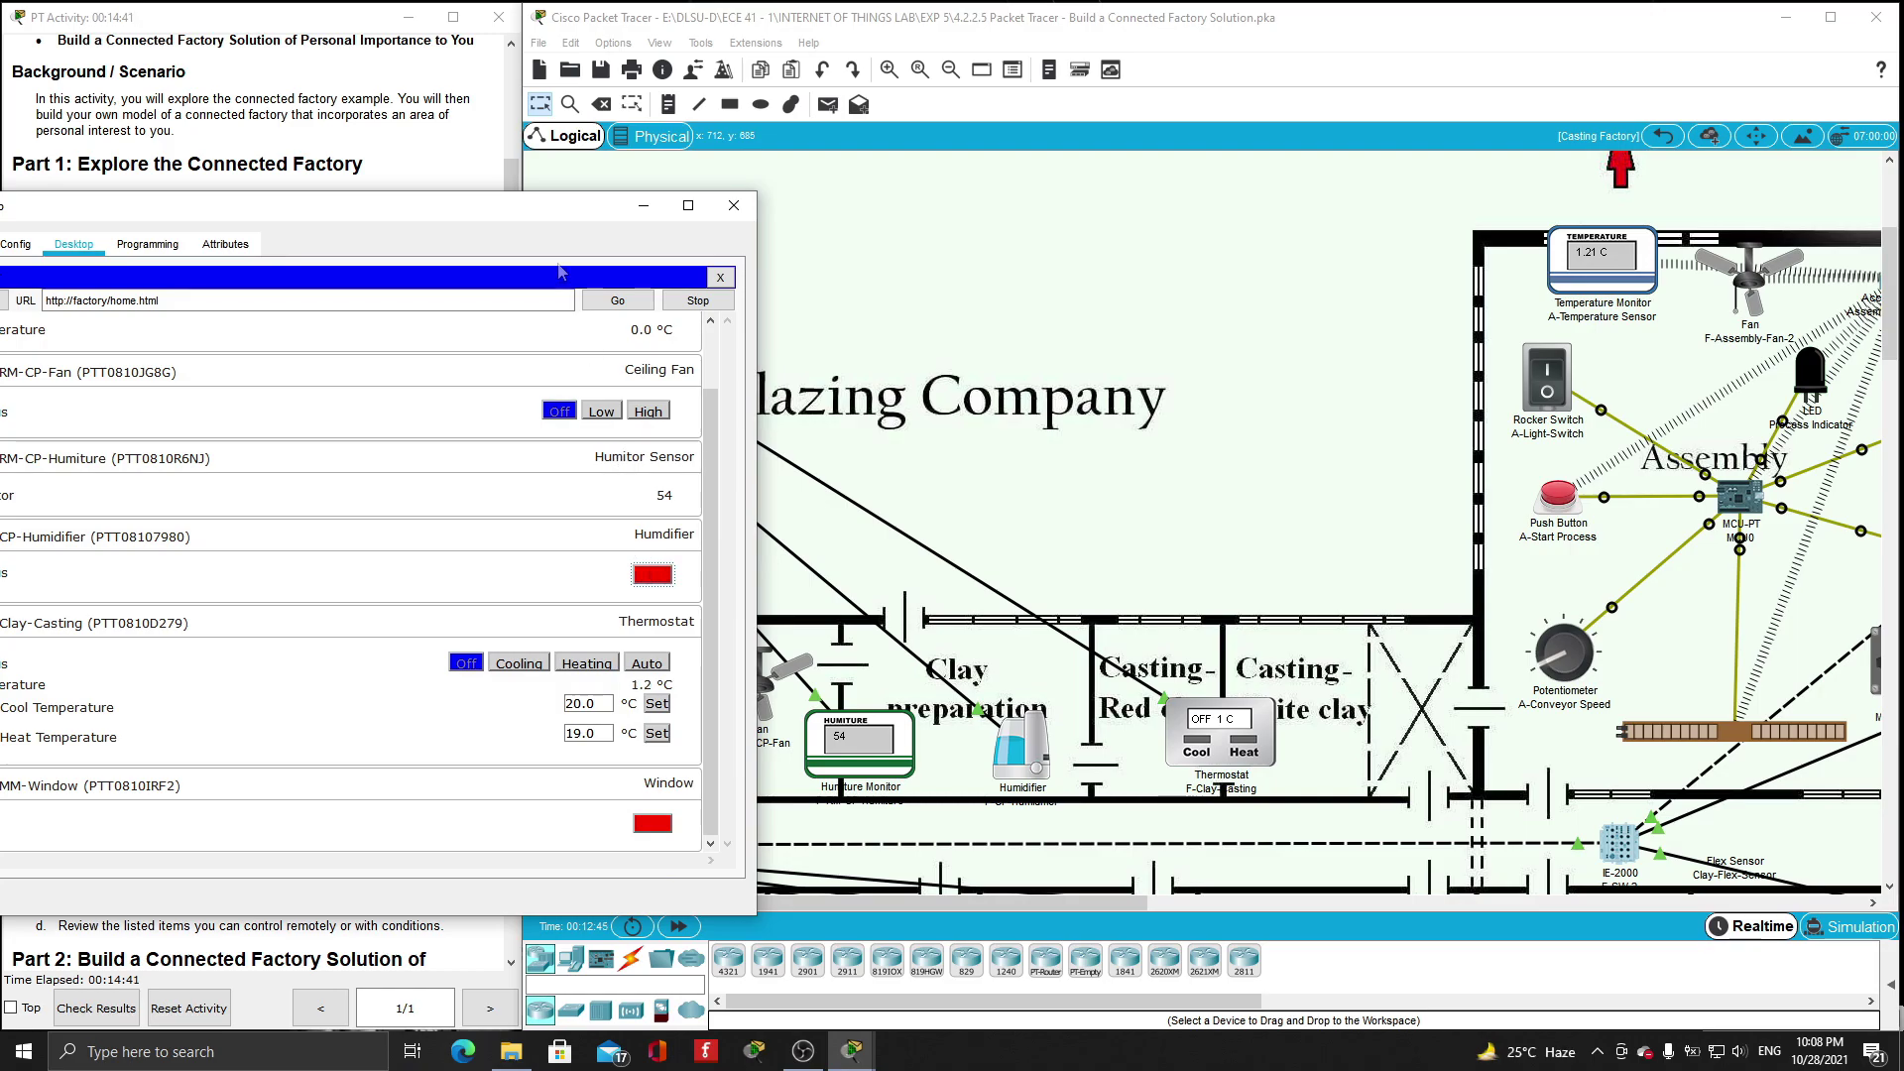
left_click_drag(508, 221, 629, 219)
scroll(801, 505, "up", 1)
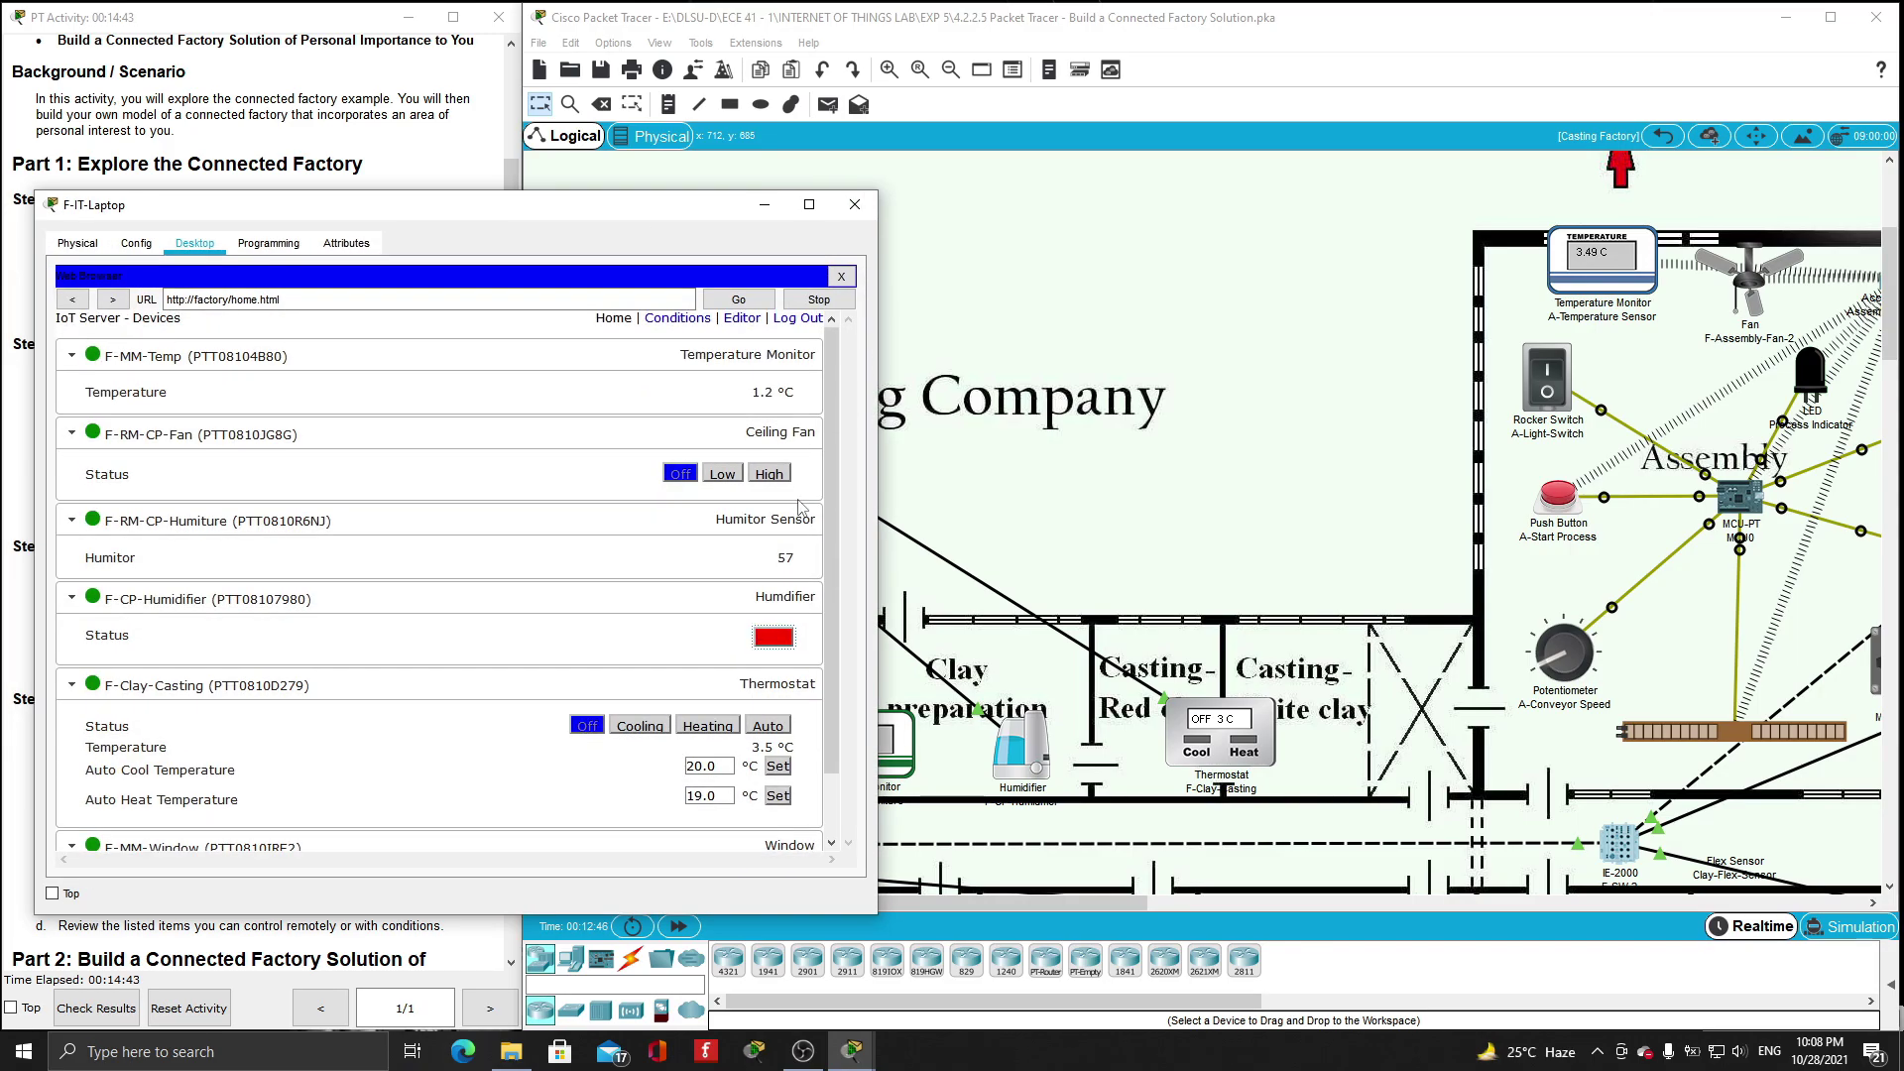
left_click_drag(627, 213, 1608, 143)
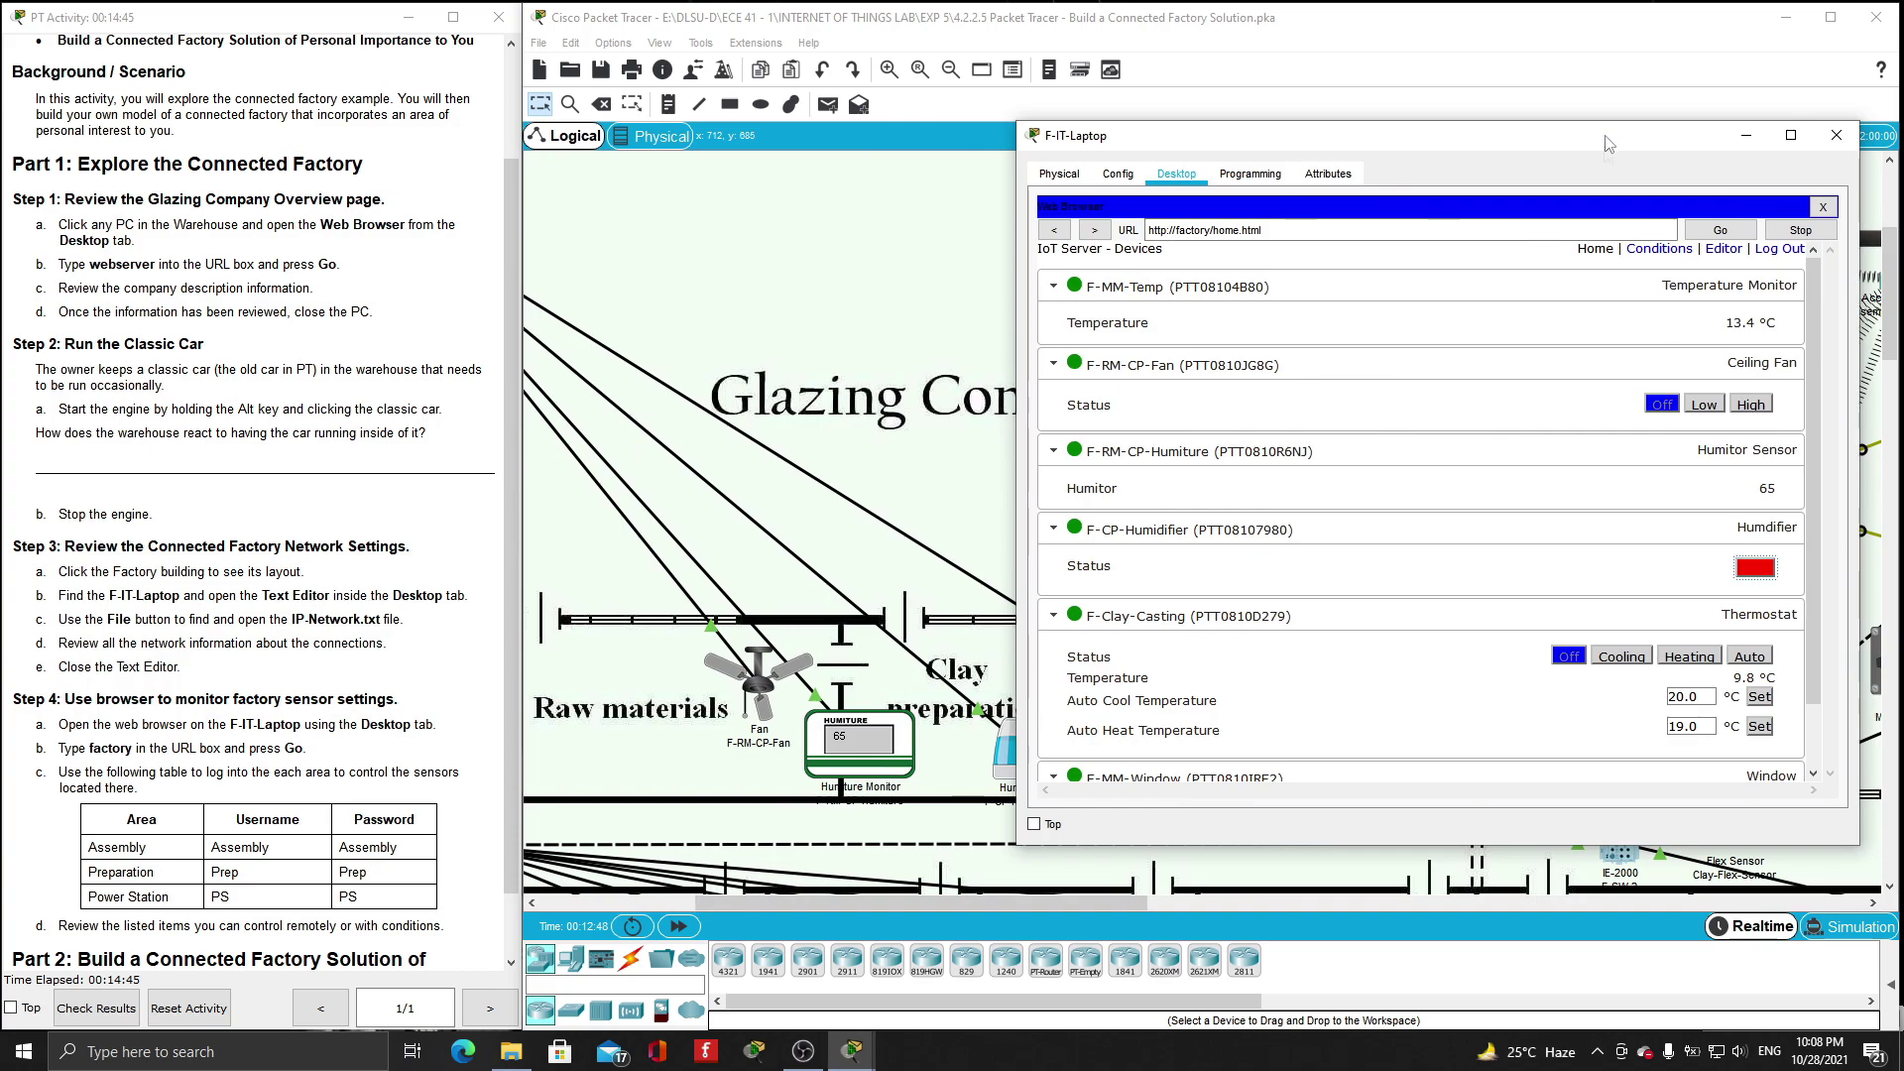
left_click(1709, 404)
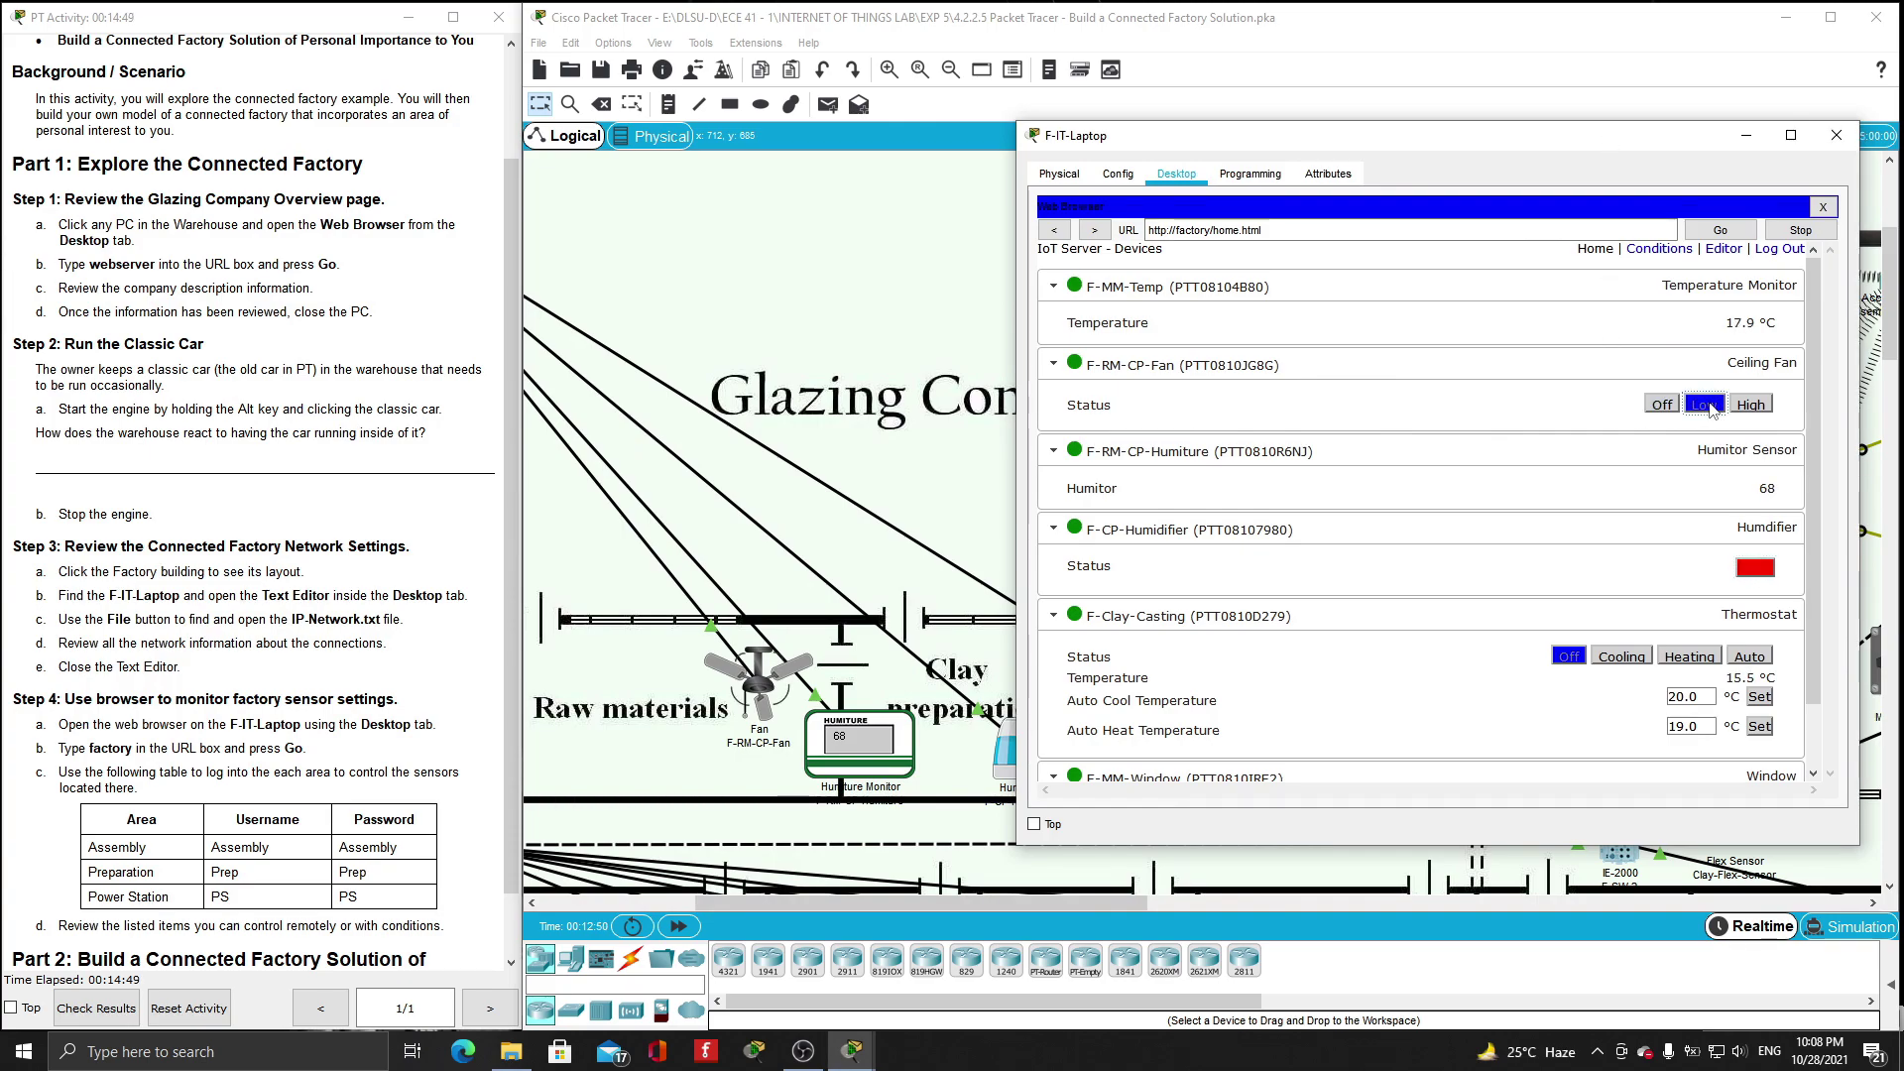
left_click(1752, 405)
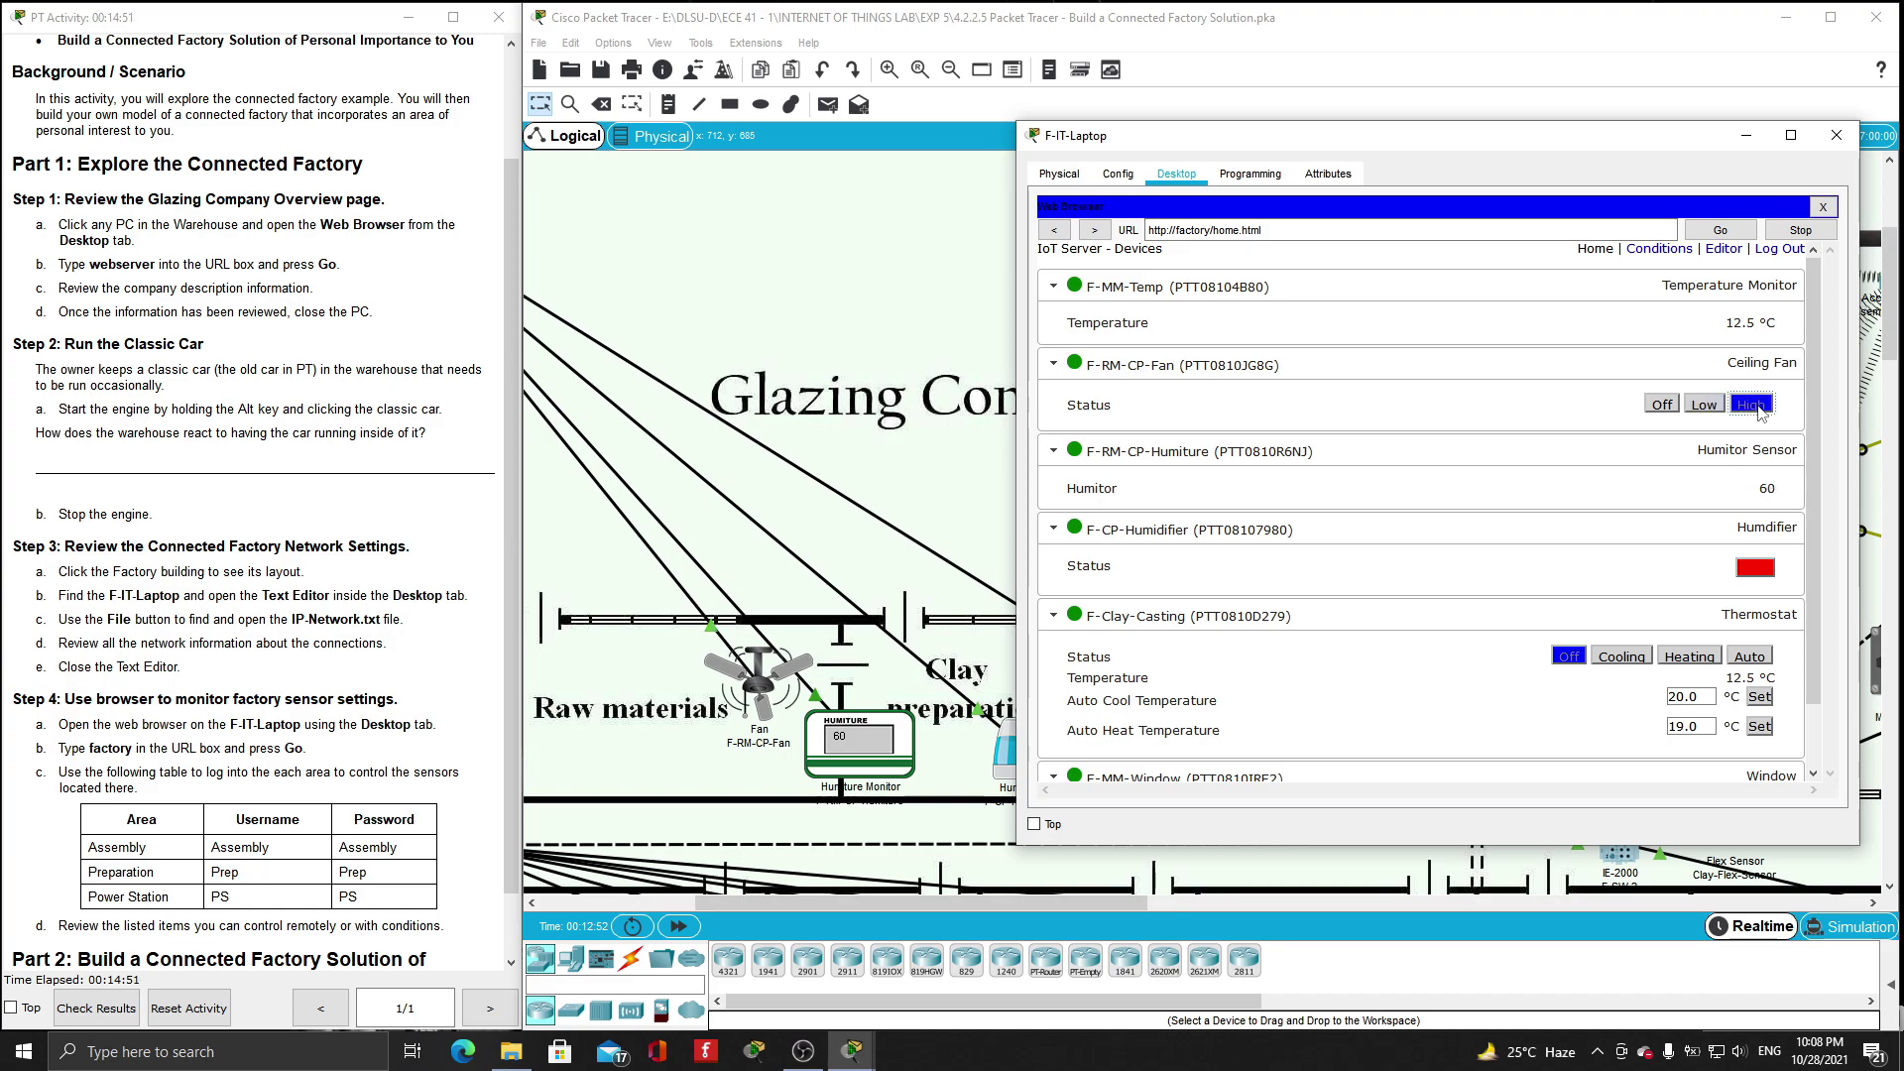
left_click(1662, 406)
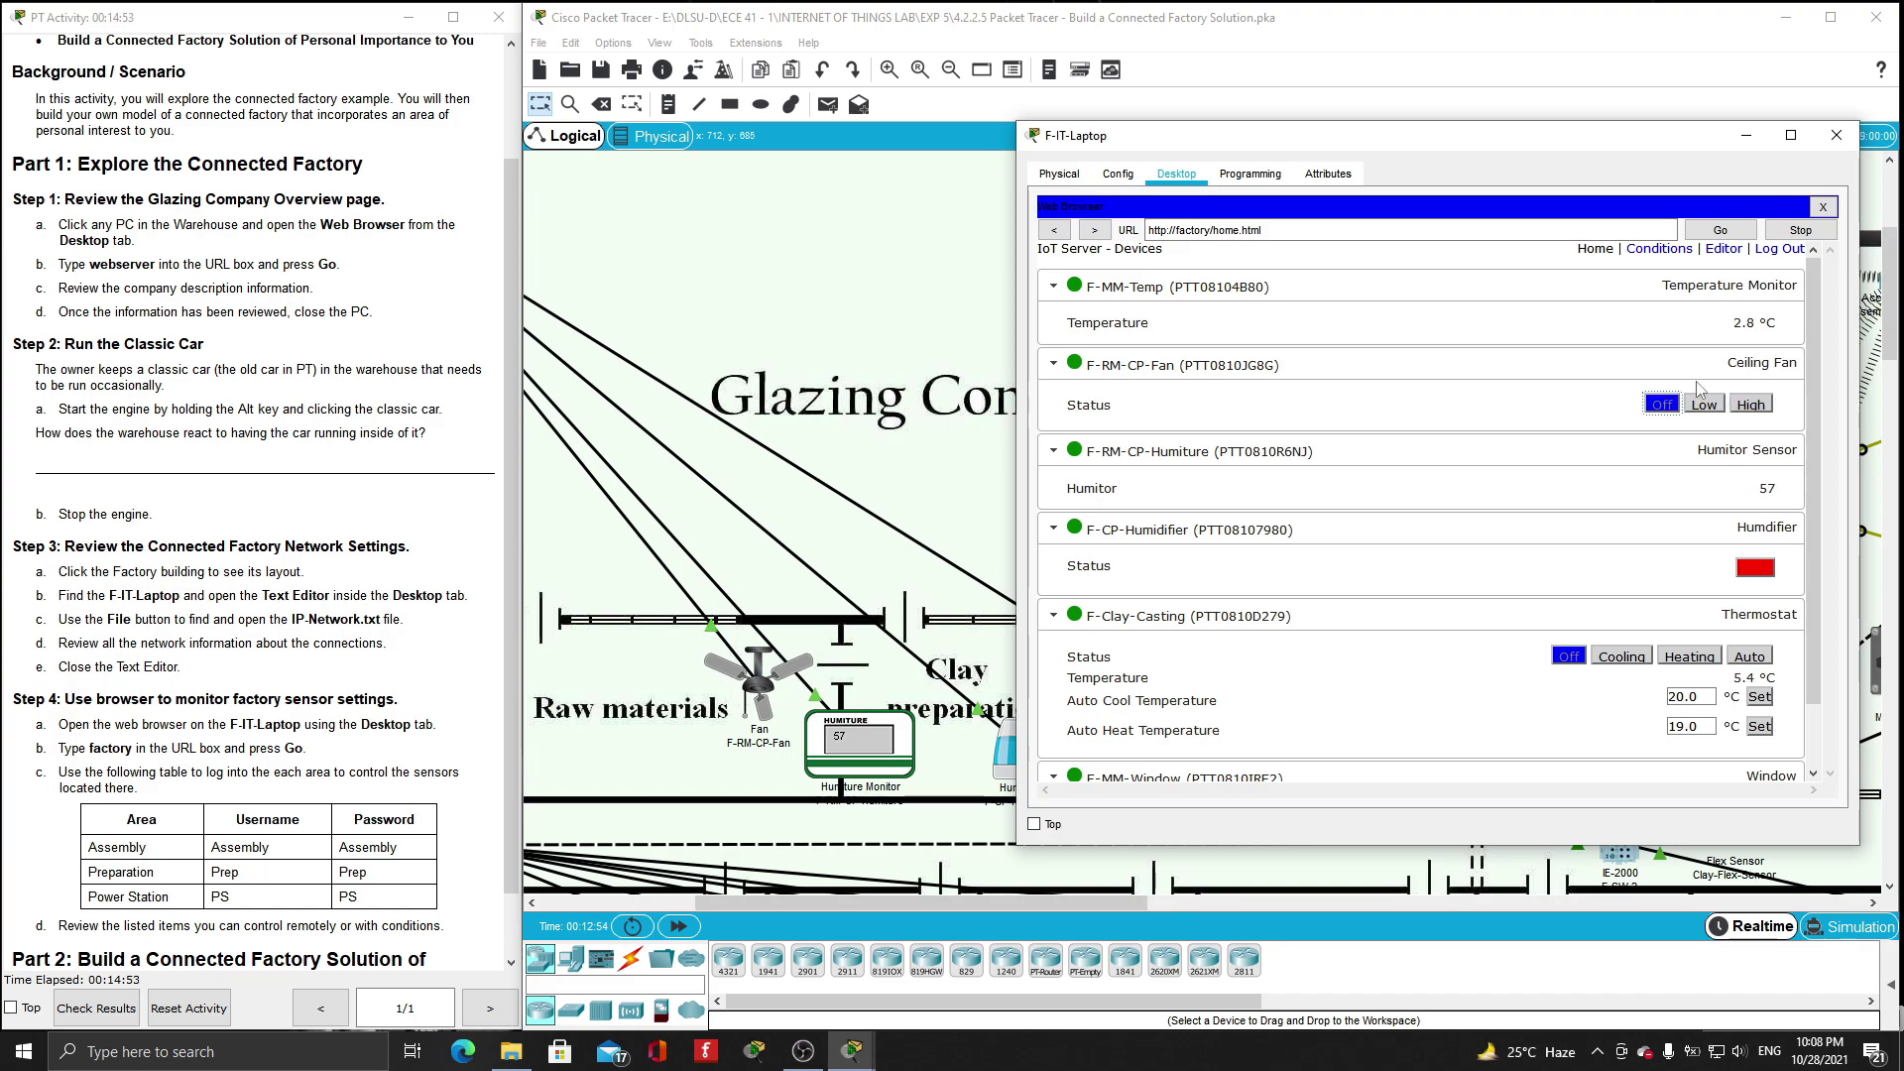
left_click(1780, 249)
left_click(1391, 335)
- Sign in as Power Station, view the 100% battery and wind turbine output, then log out and close
left_click(1438, 309)
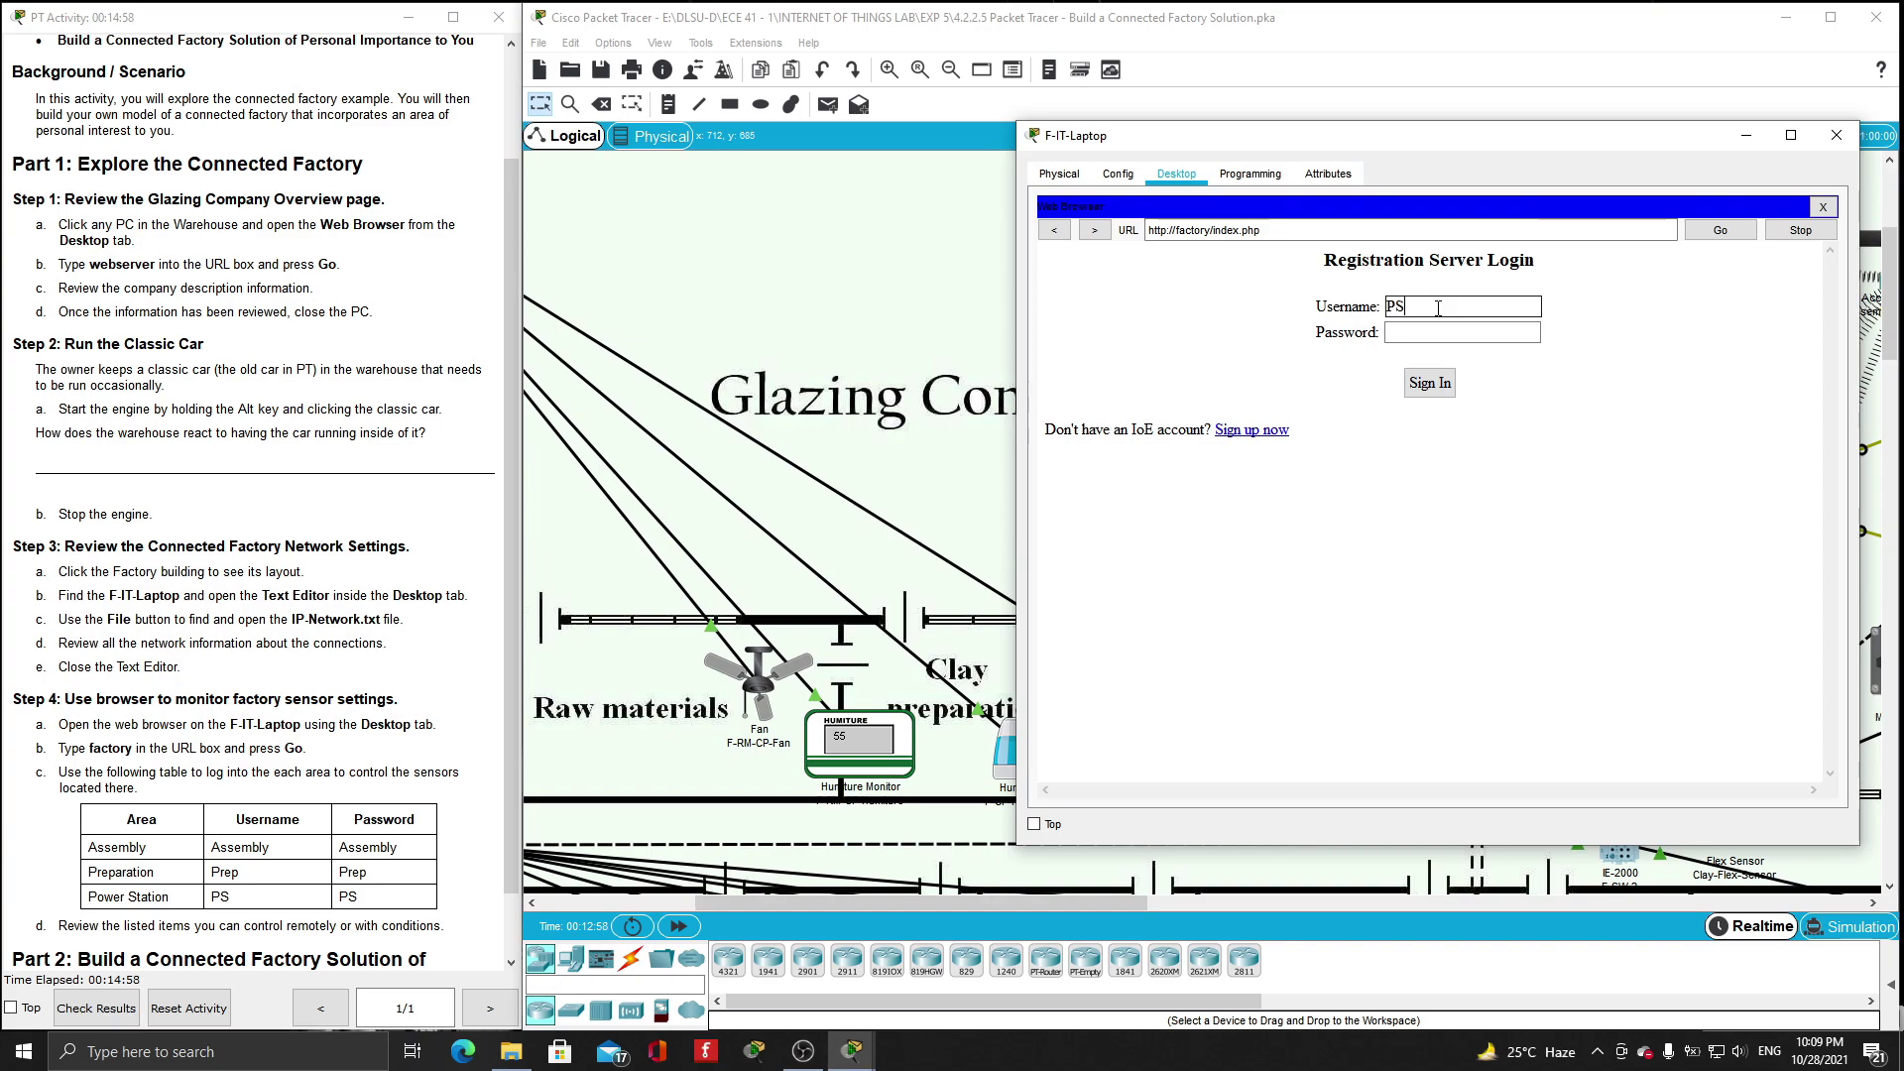
left_click(1437, 331)
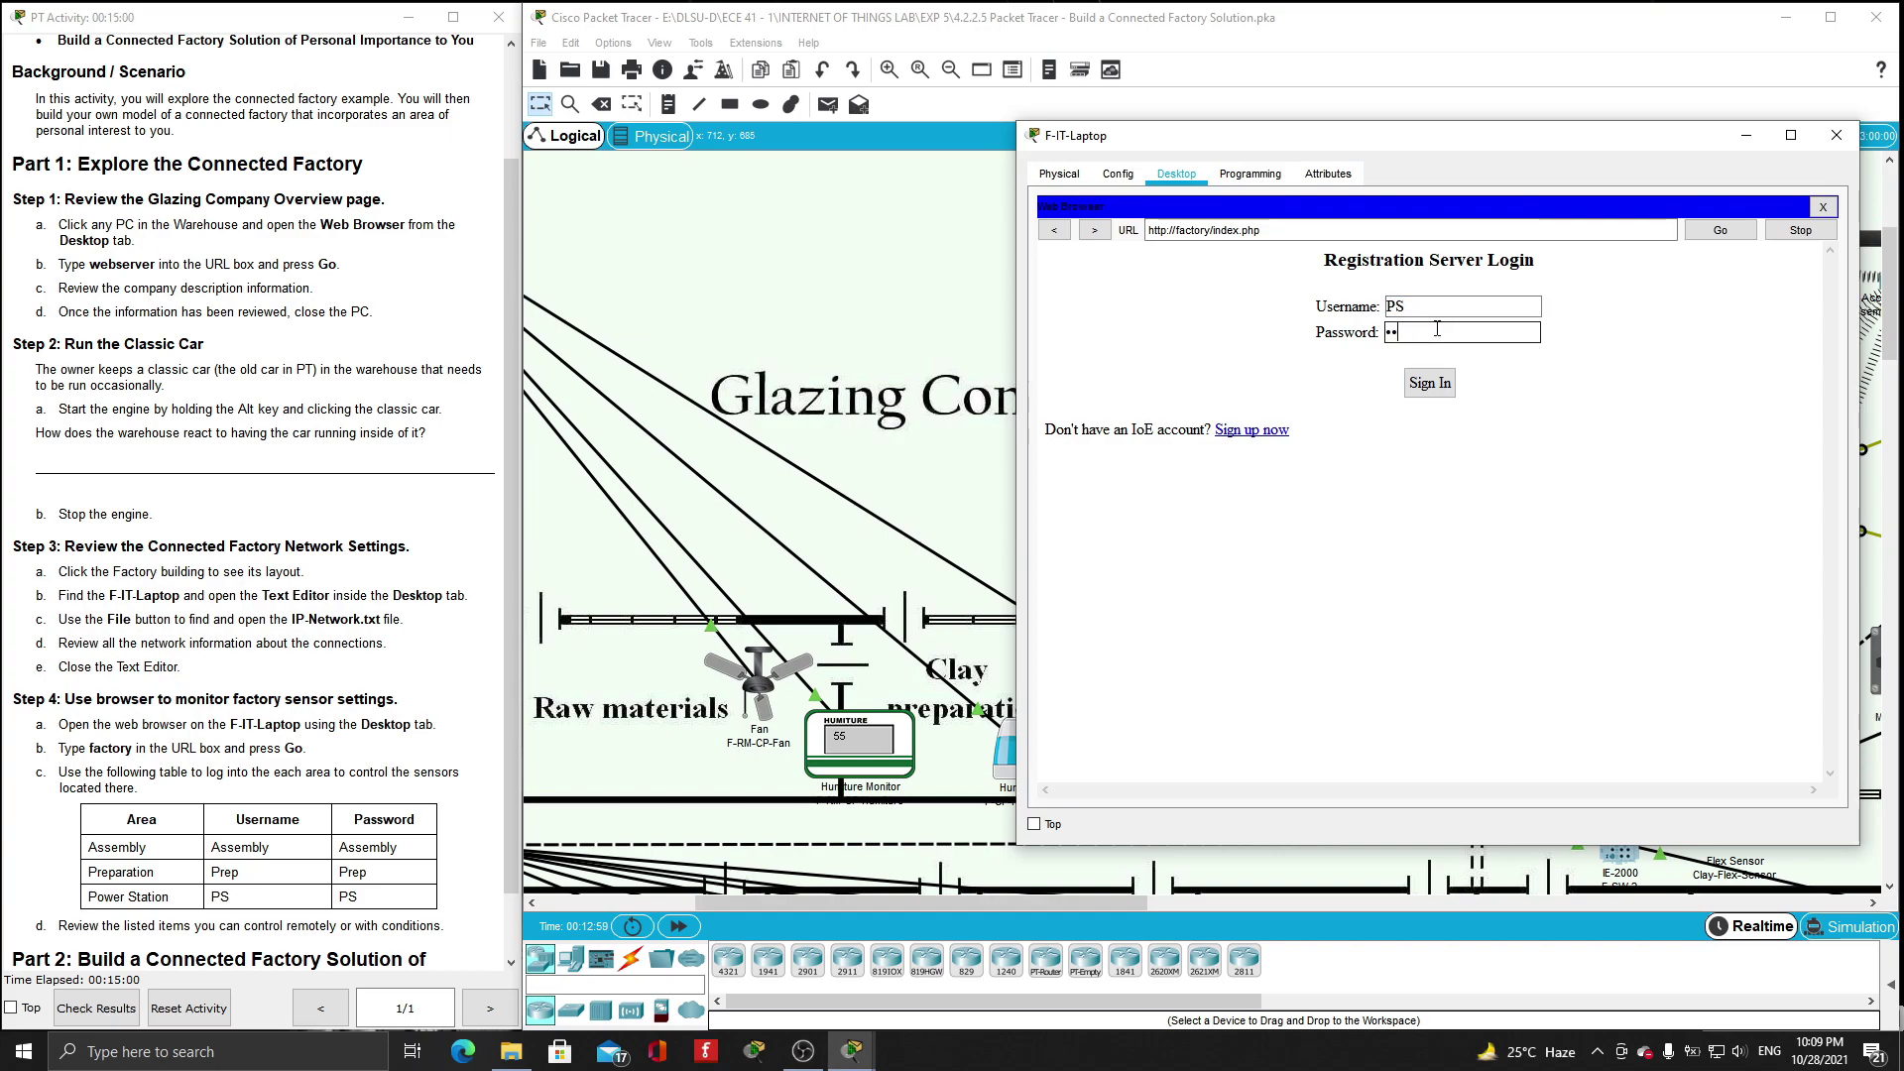
left_click(1429, 382)
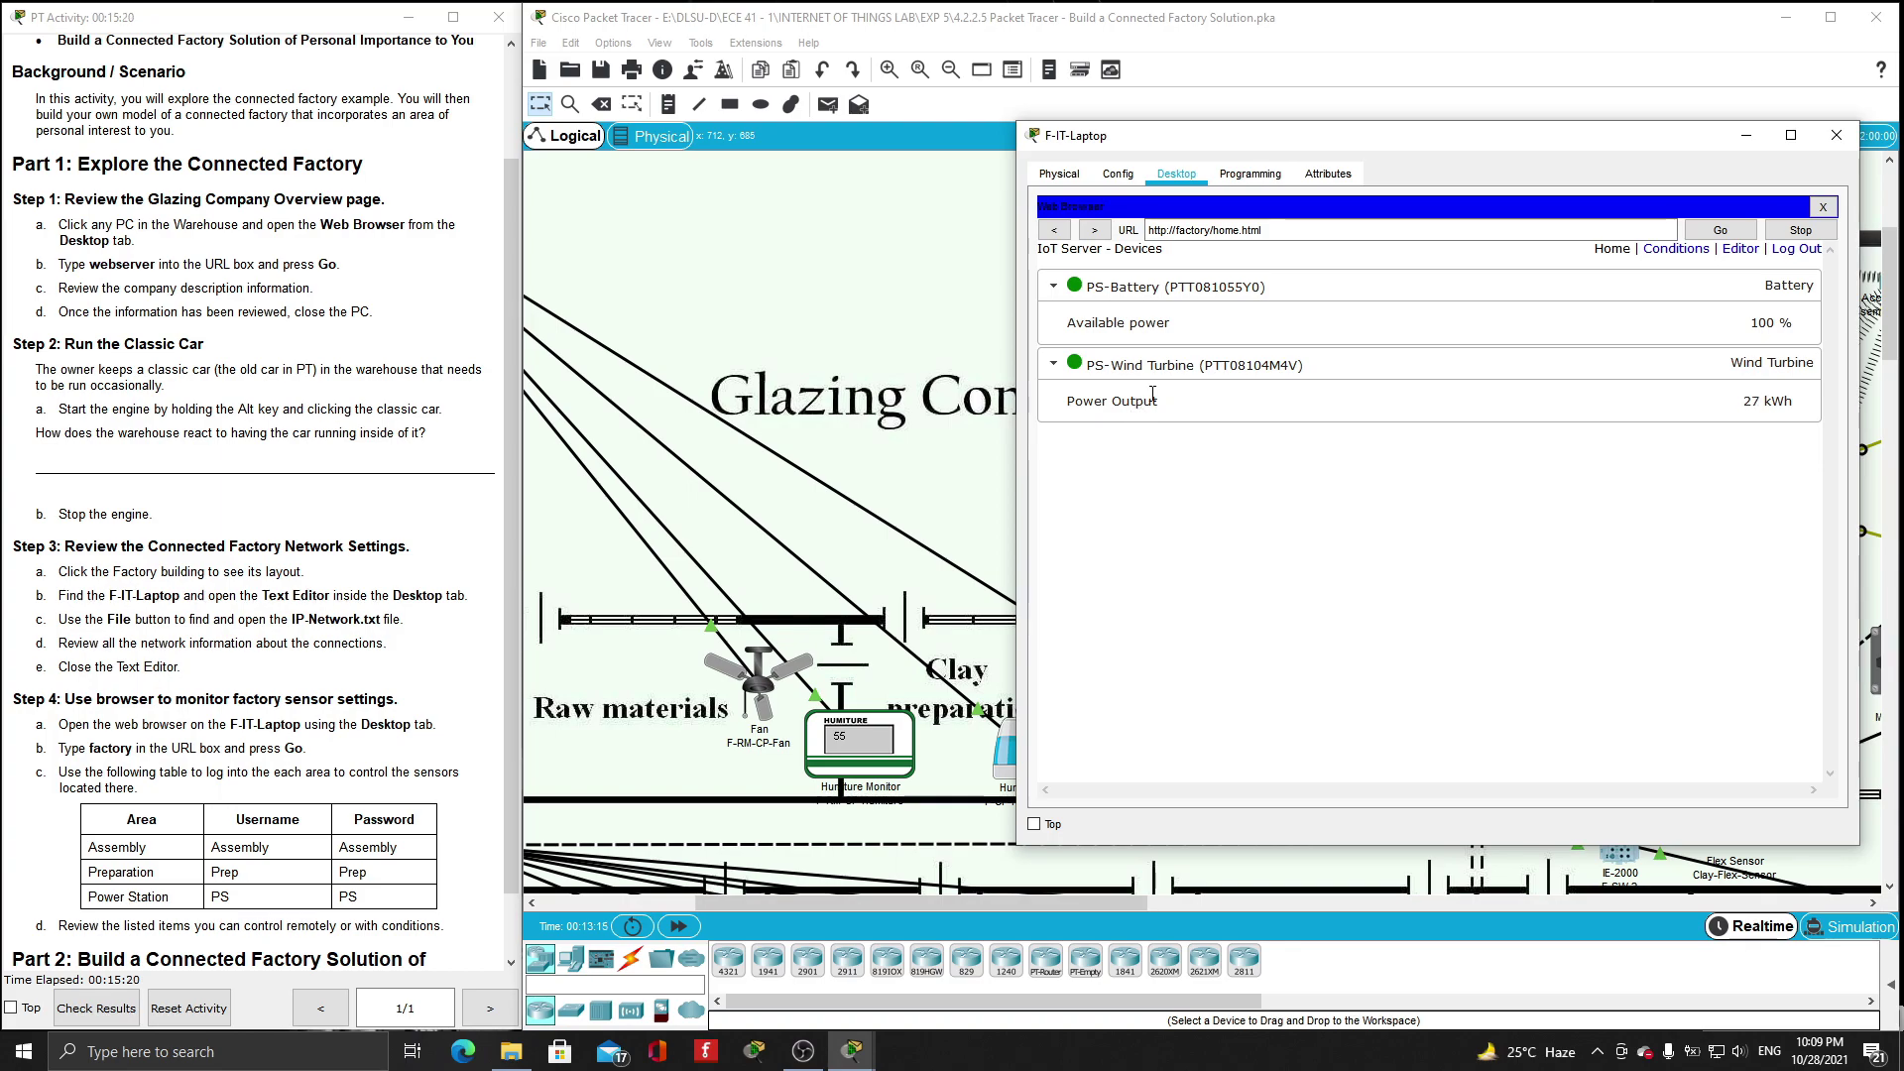
left_click_drag(1458, 139, 591, 183)
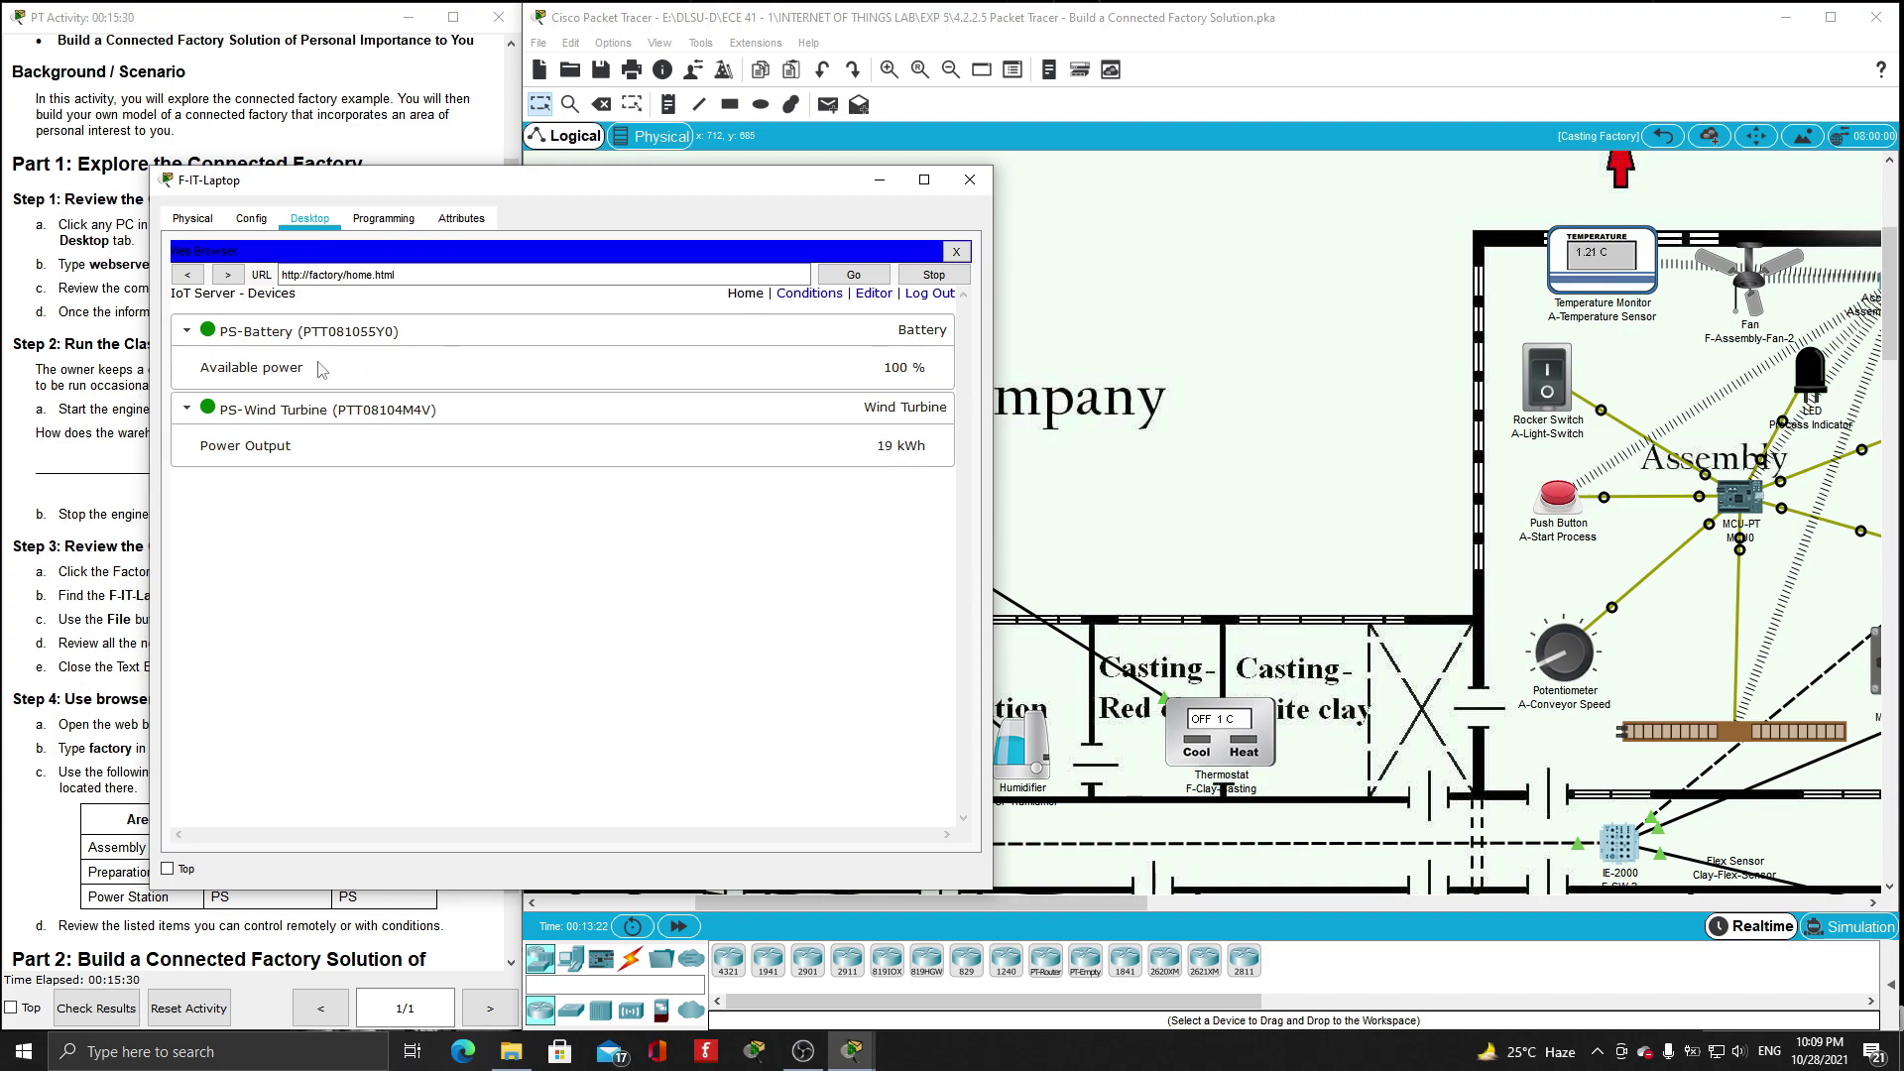
left_click(930, 303)
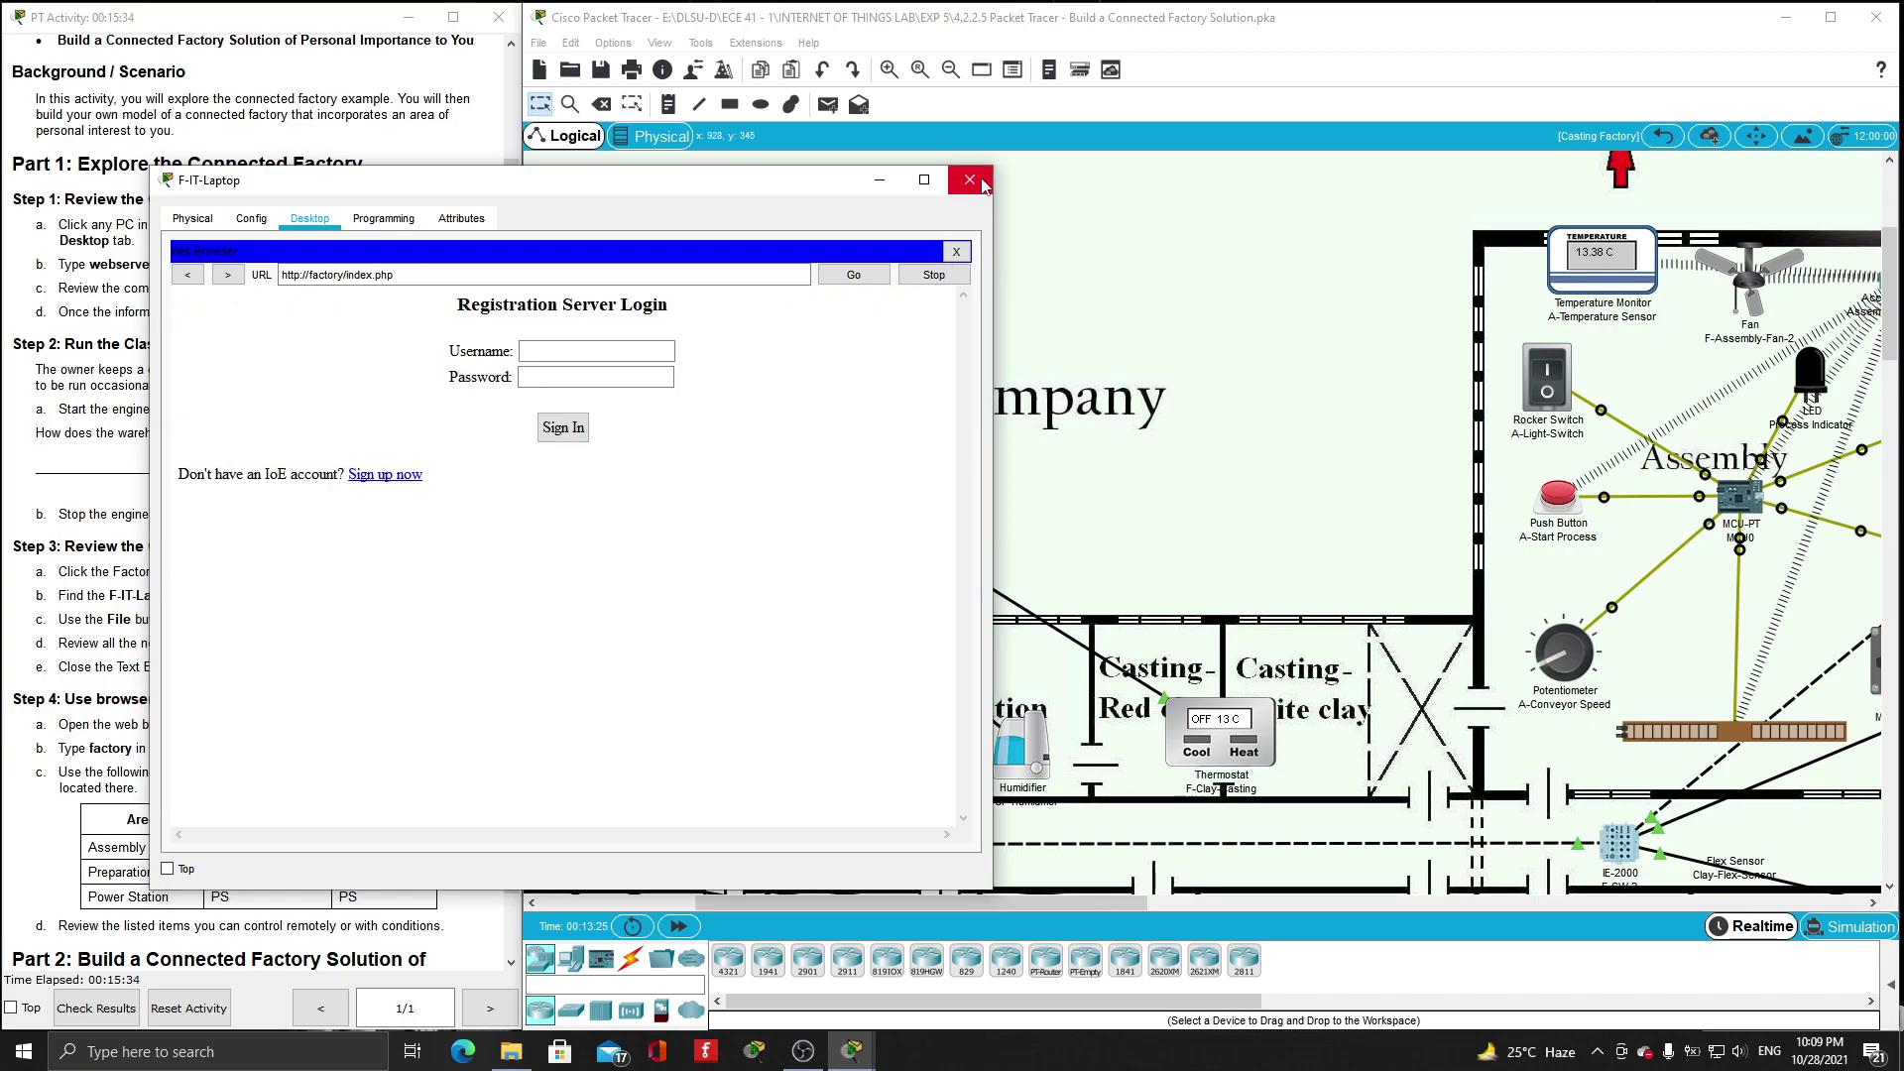
left_click(970, 179)
scroll(972, 182, "left", 8)
left_click(1663, 135)
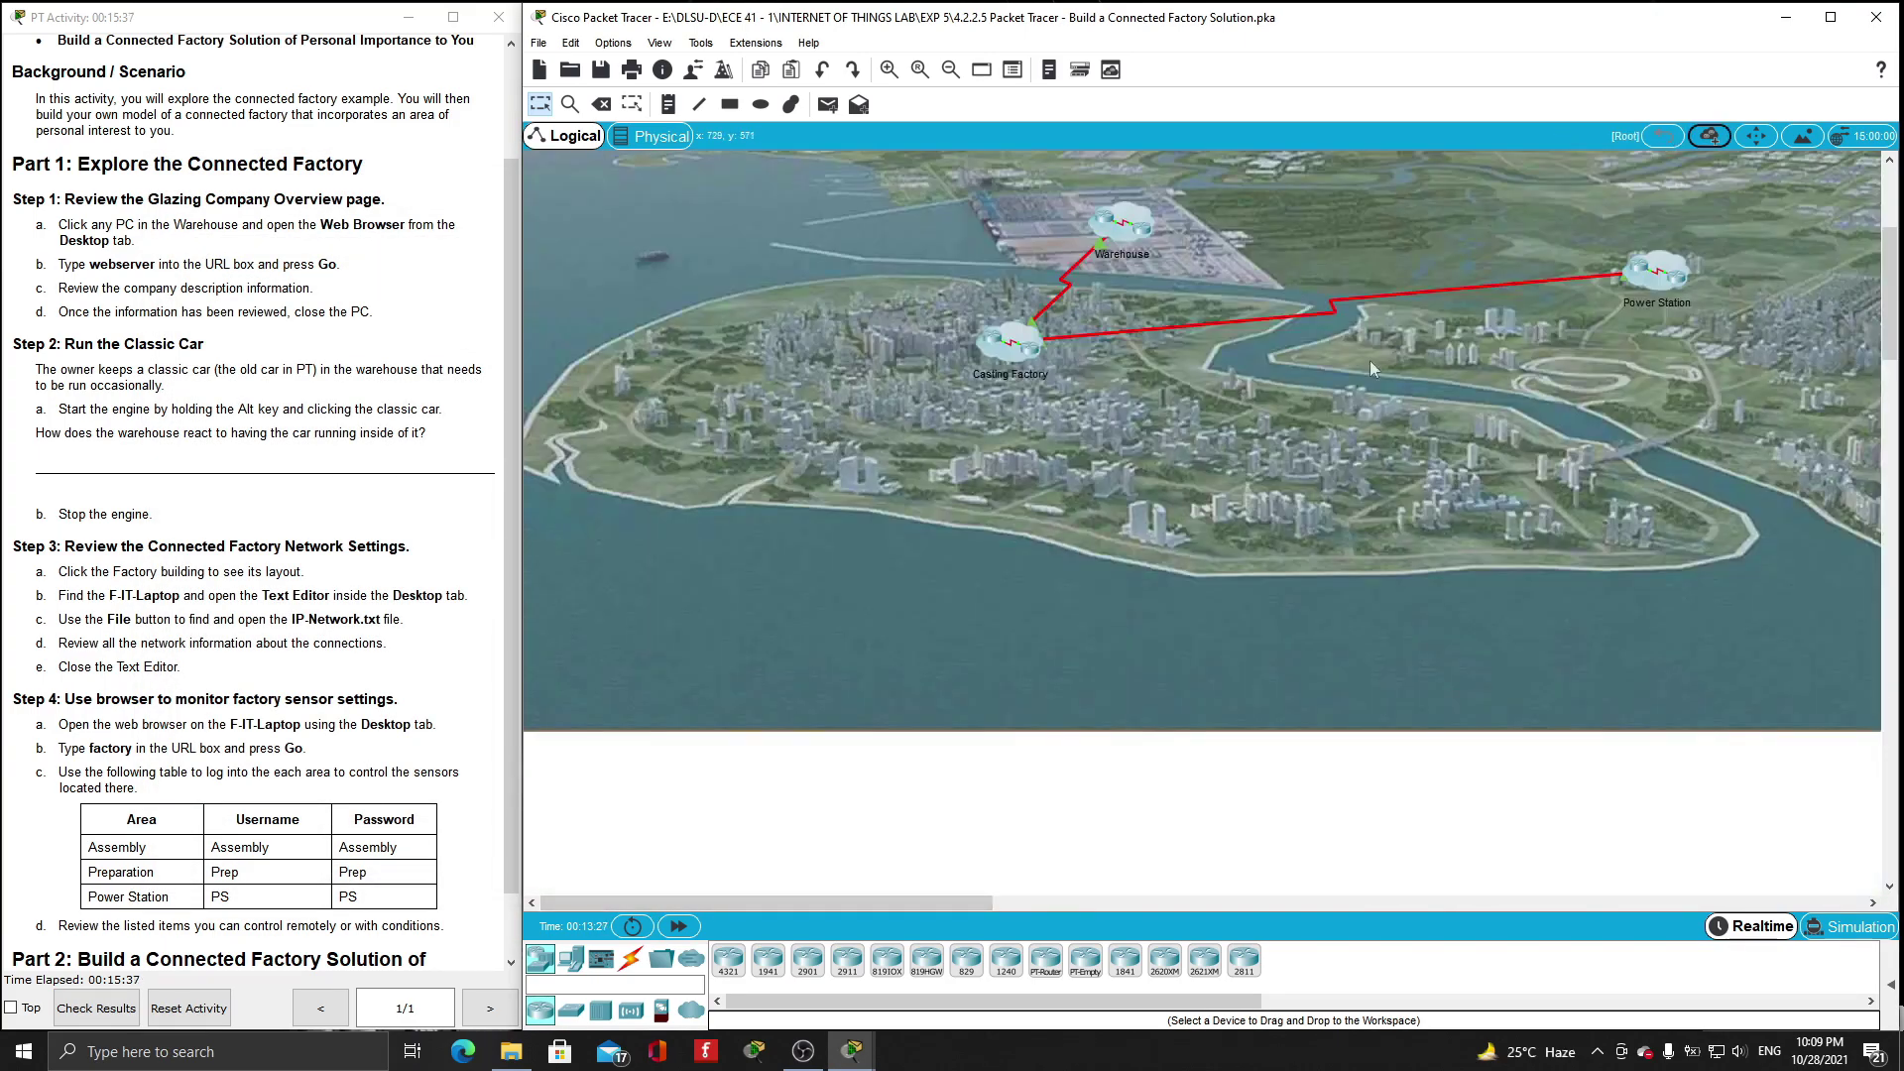
left_click(1665, 280)
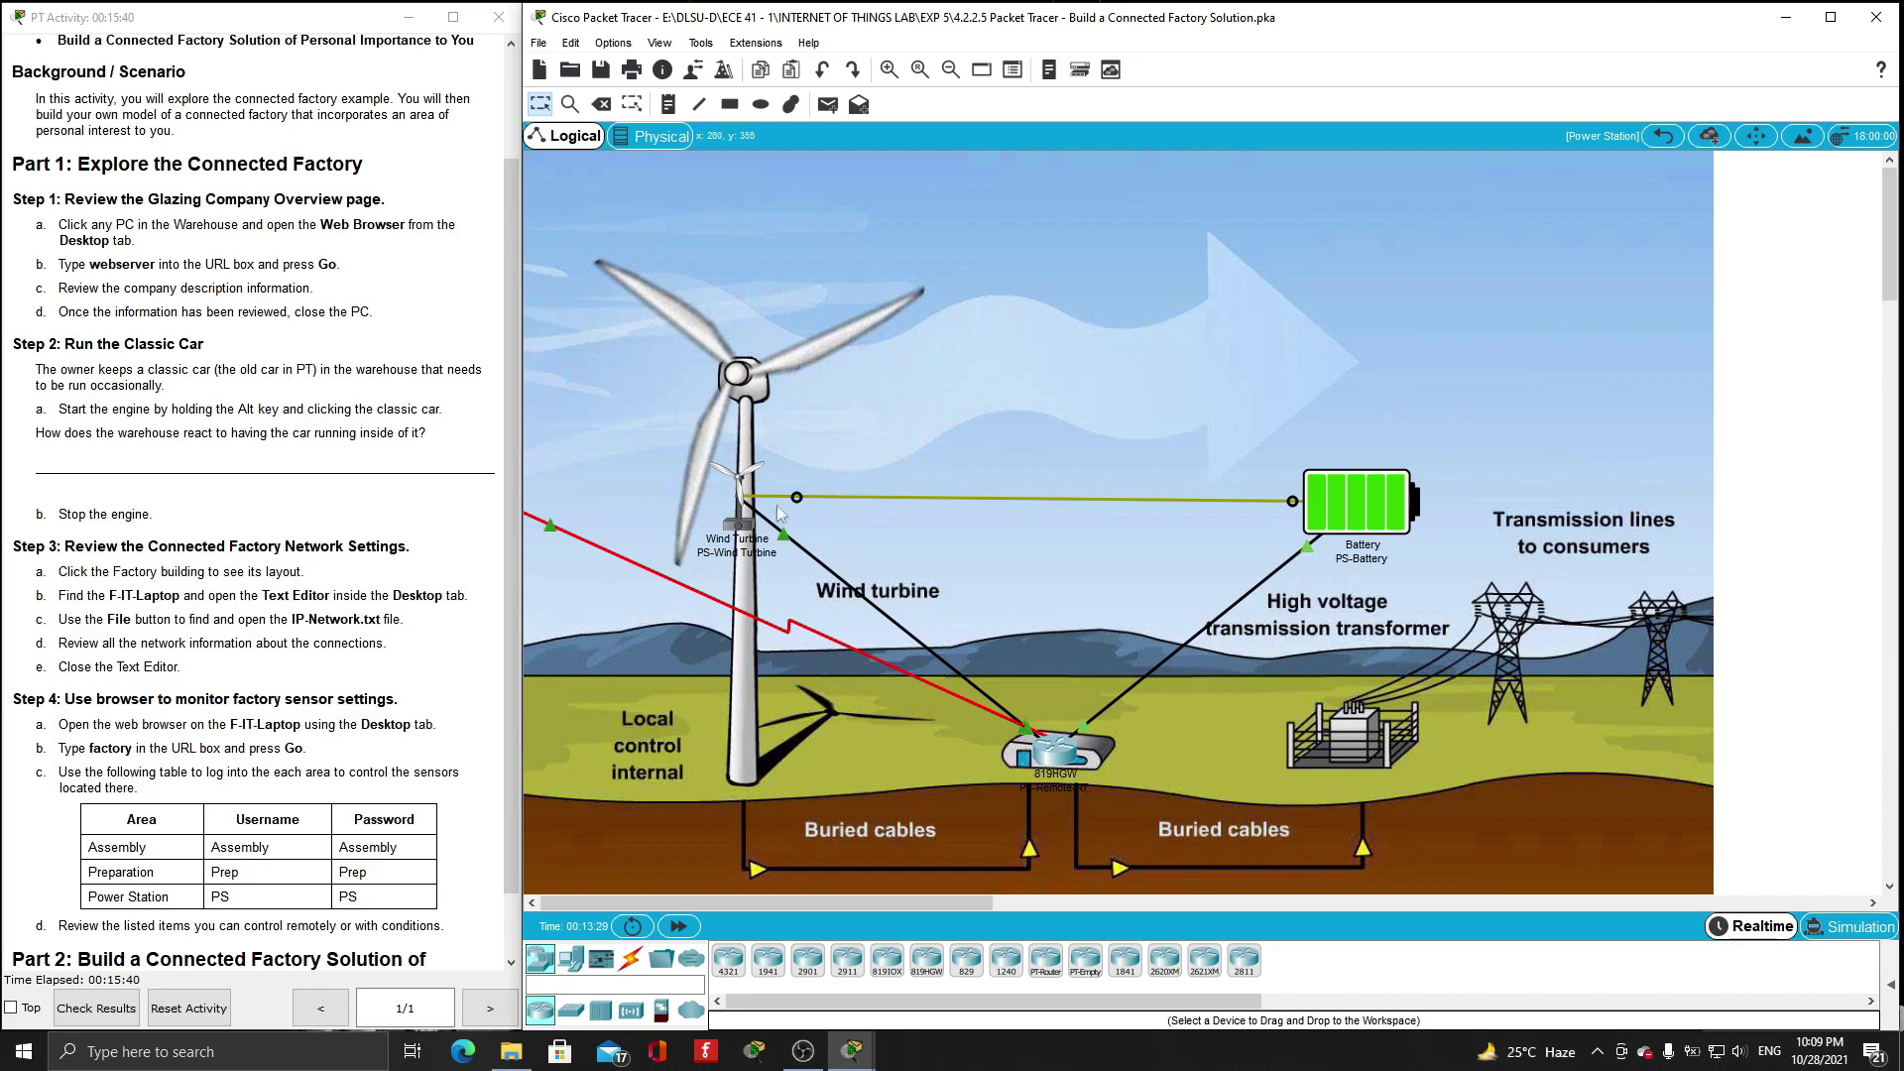
left_click(1663, 136)
left_click(1429, 538)
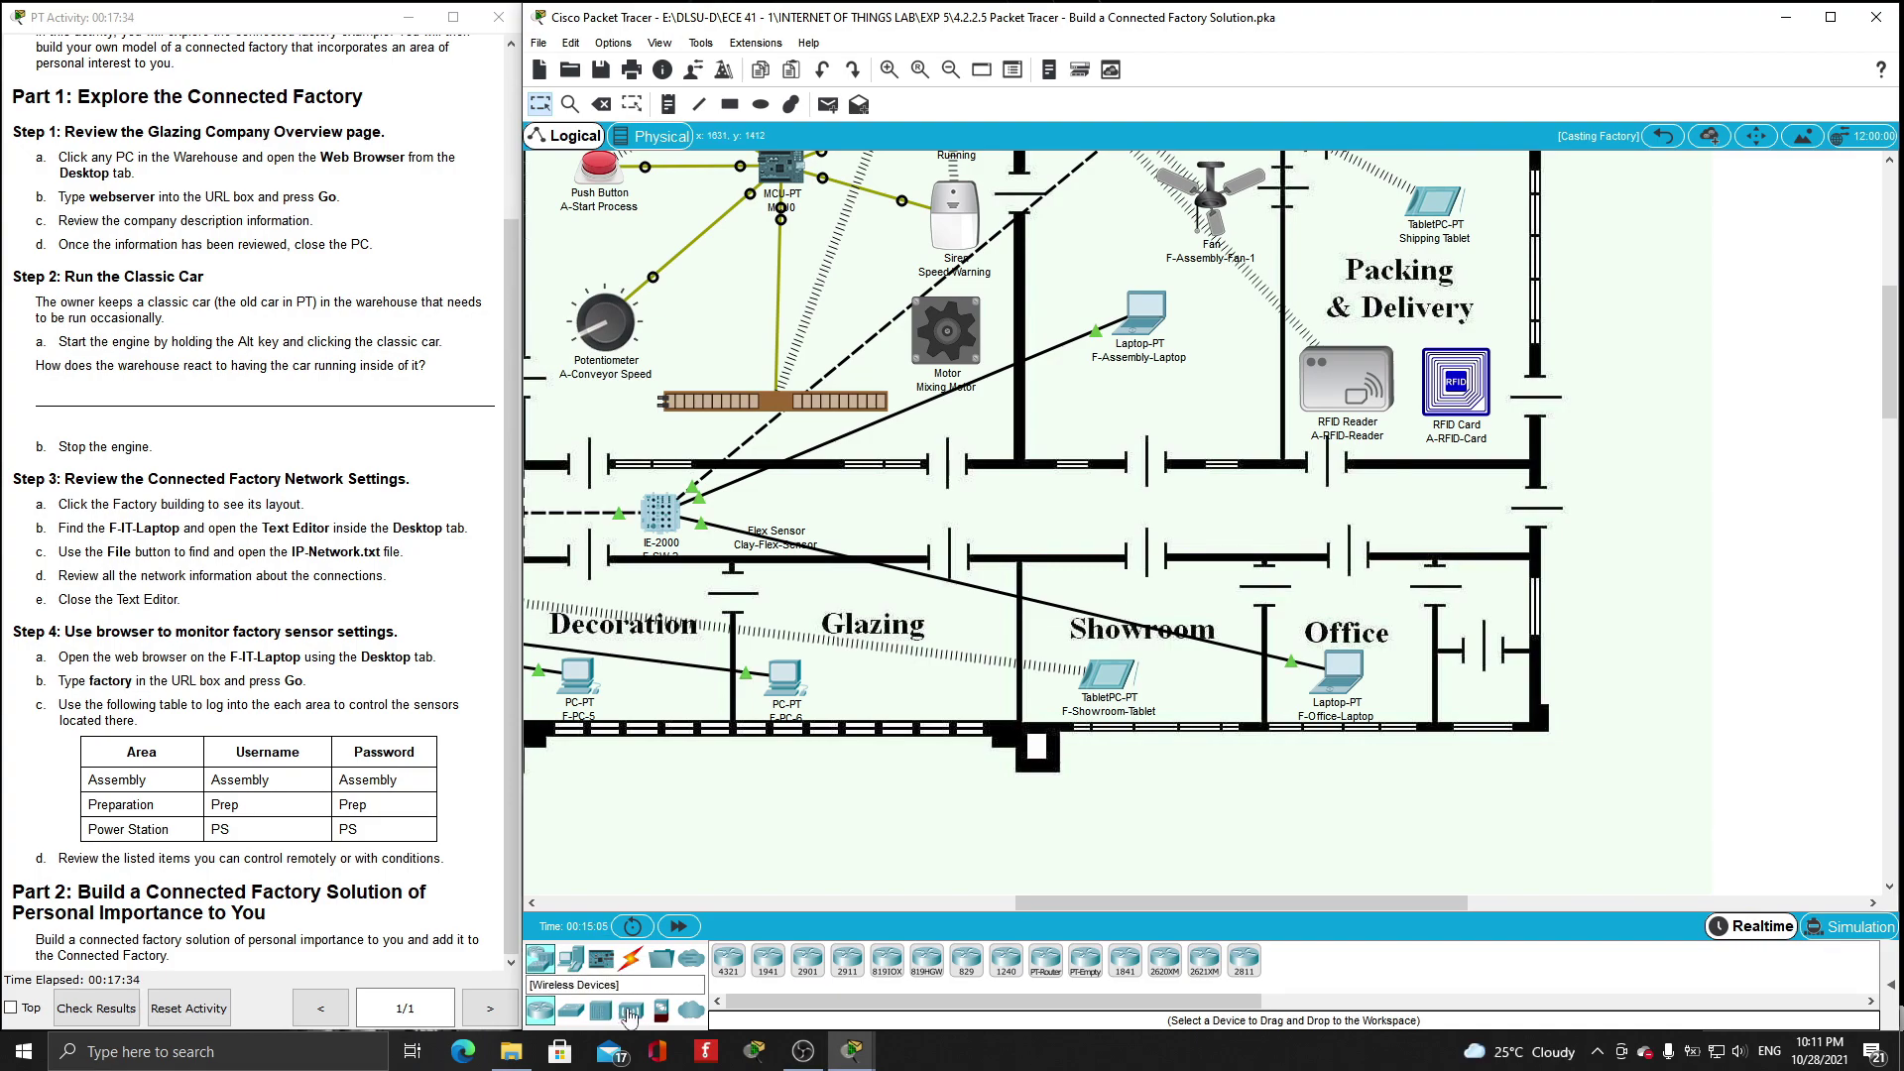
- Place a DLC100 home gateway near the Office and a smartphone to its right
left_click(629, 1012)
left_click(1164, 960)
left_click(1029, 507)
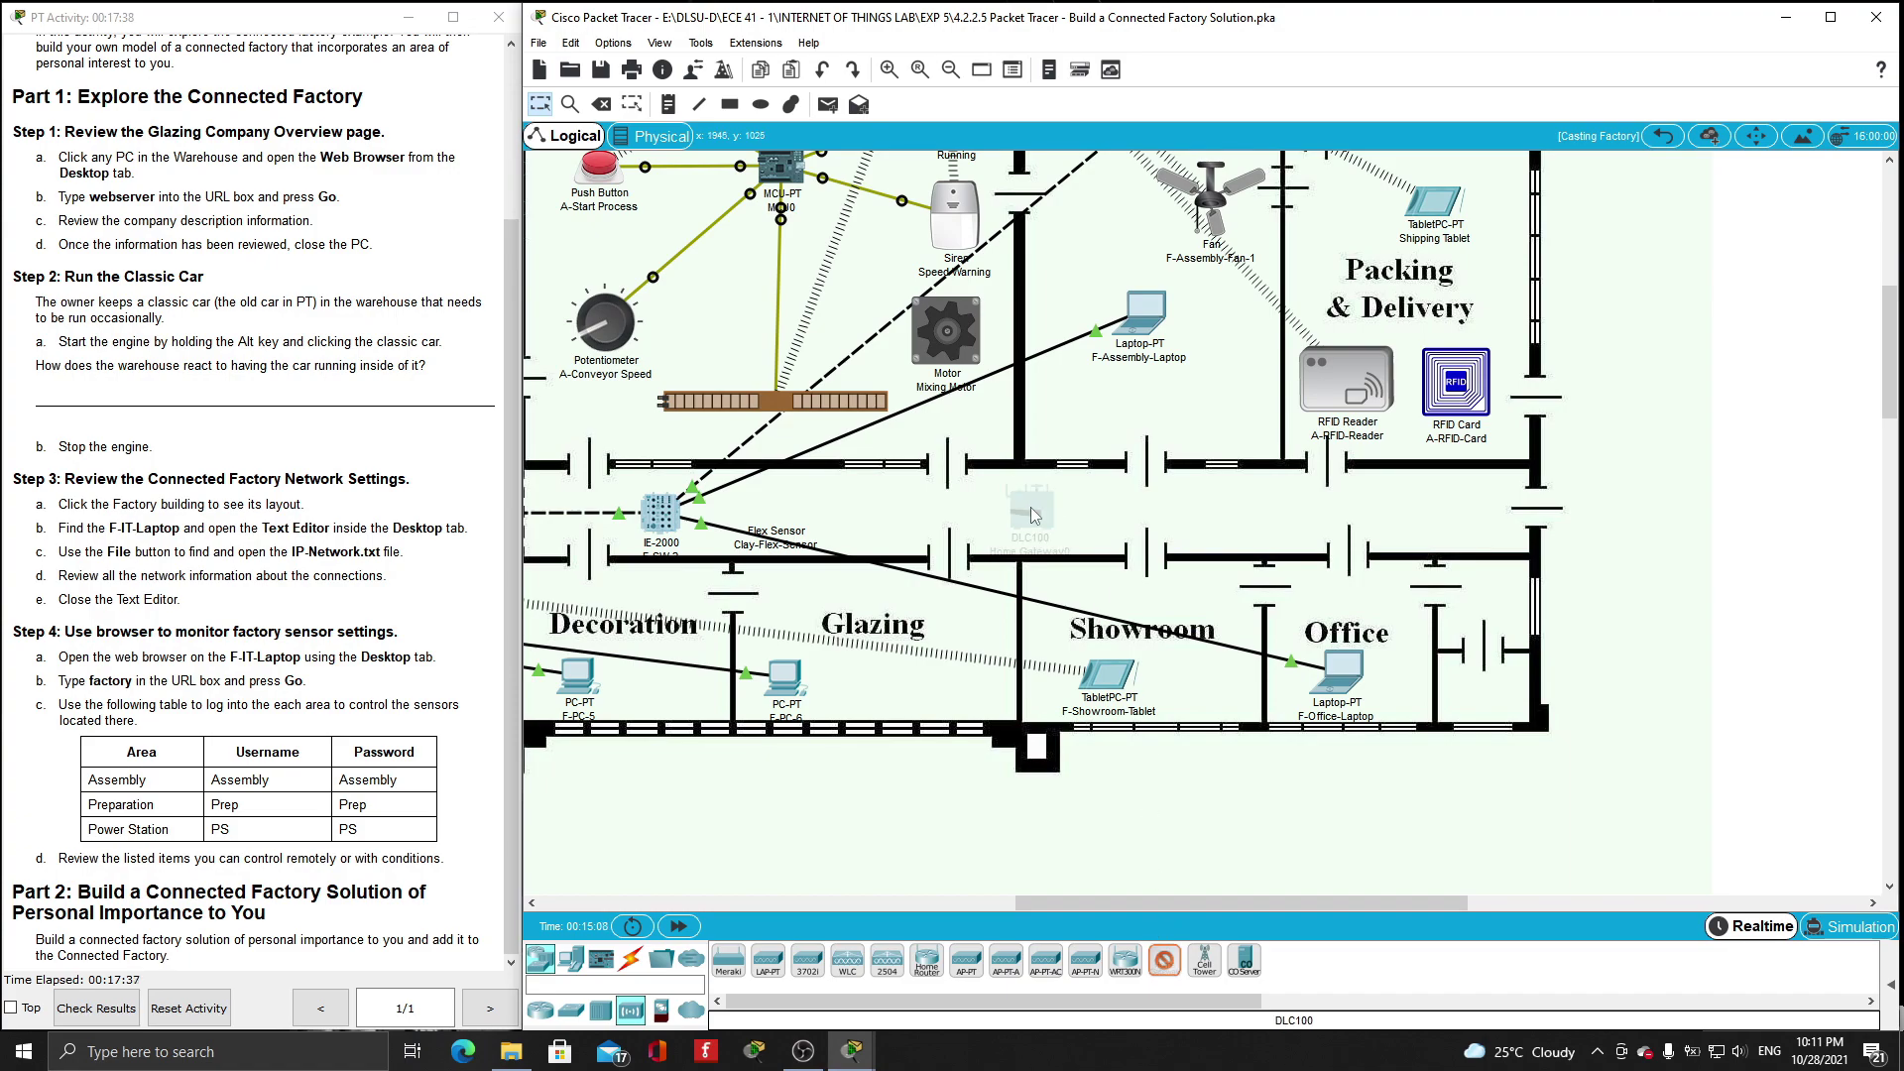
left_click(540, 959)
left_click(568, 967)
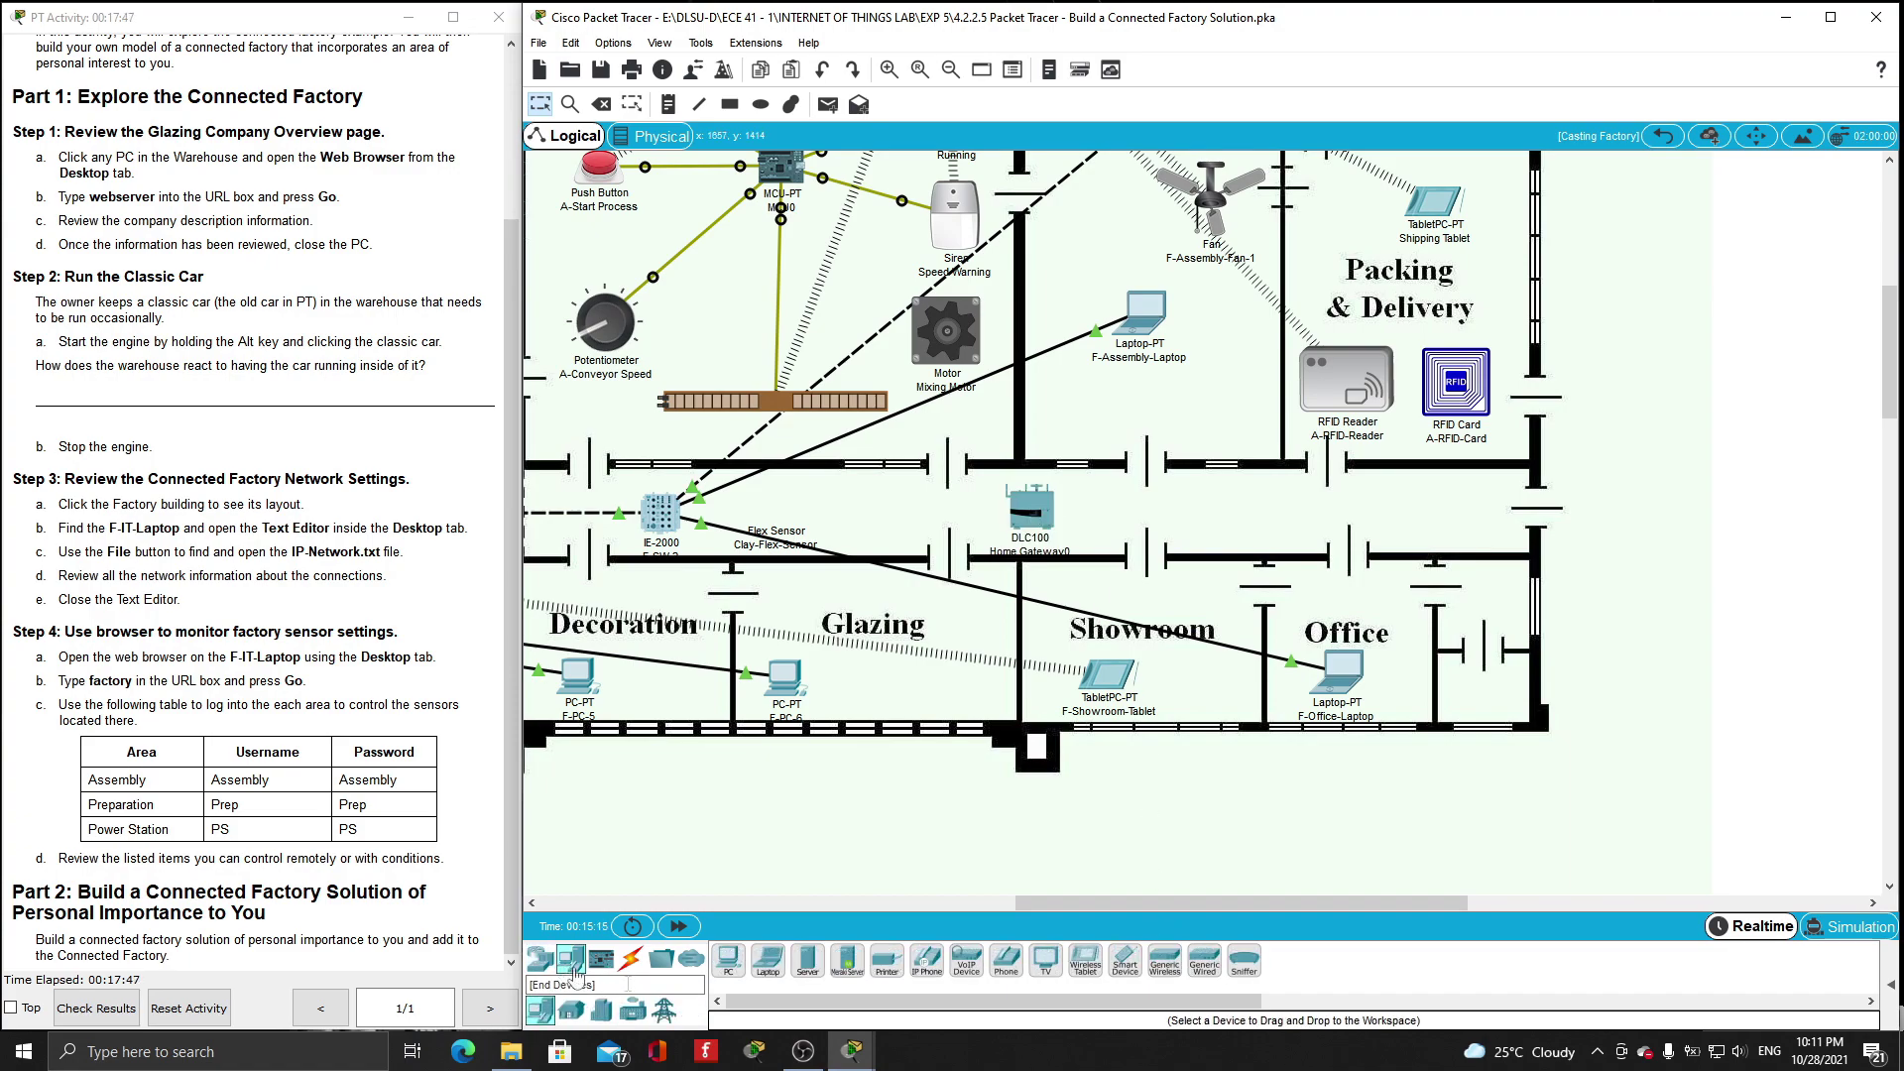
left_click(1126, 972)
left_click(1230, 511)
- Name the gateway Show_Office_Gateway, set its wireless SSID, and check its LAN address
left_click(1021, 511)
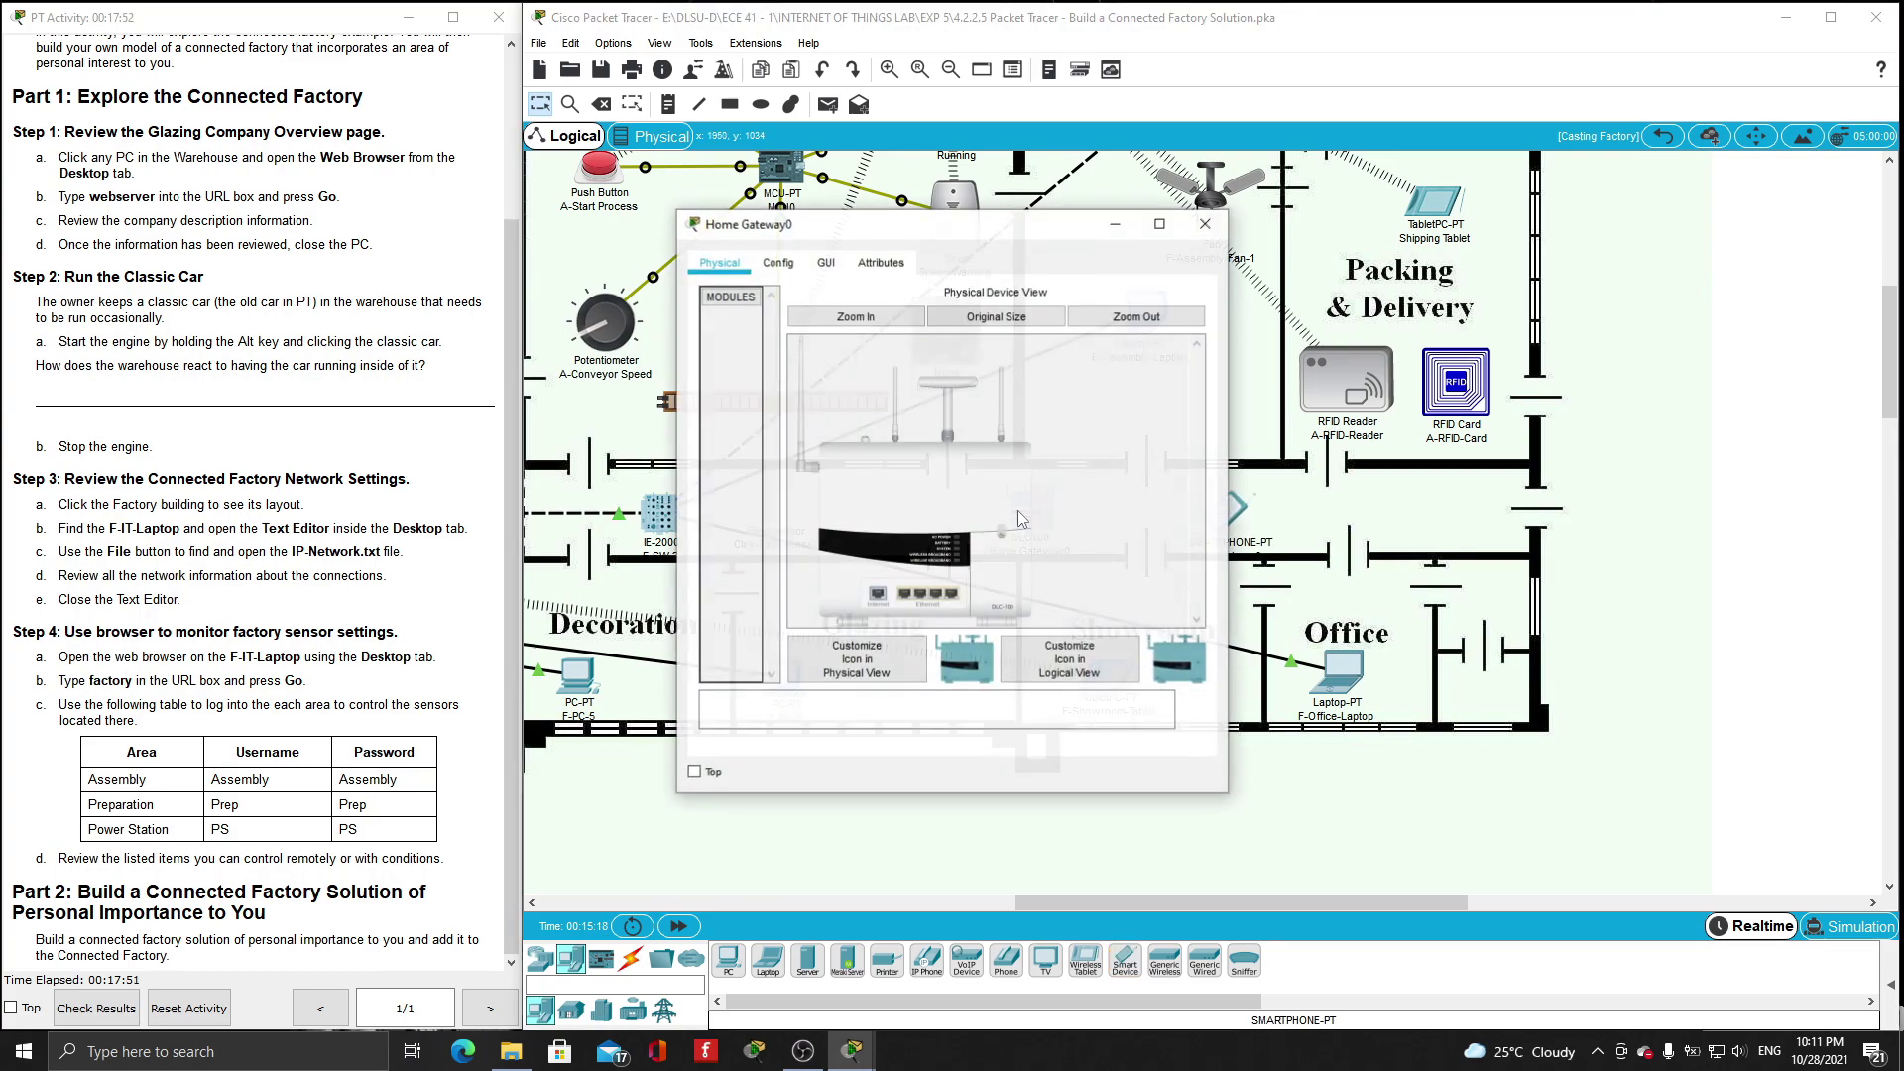
left_click(778, 262)
type("Show_Office_Gateway")
left_click(760, 409)
double_click(1116, 312)
type("S")
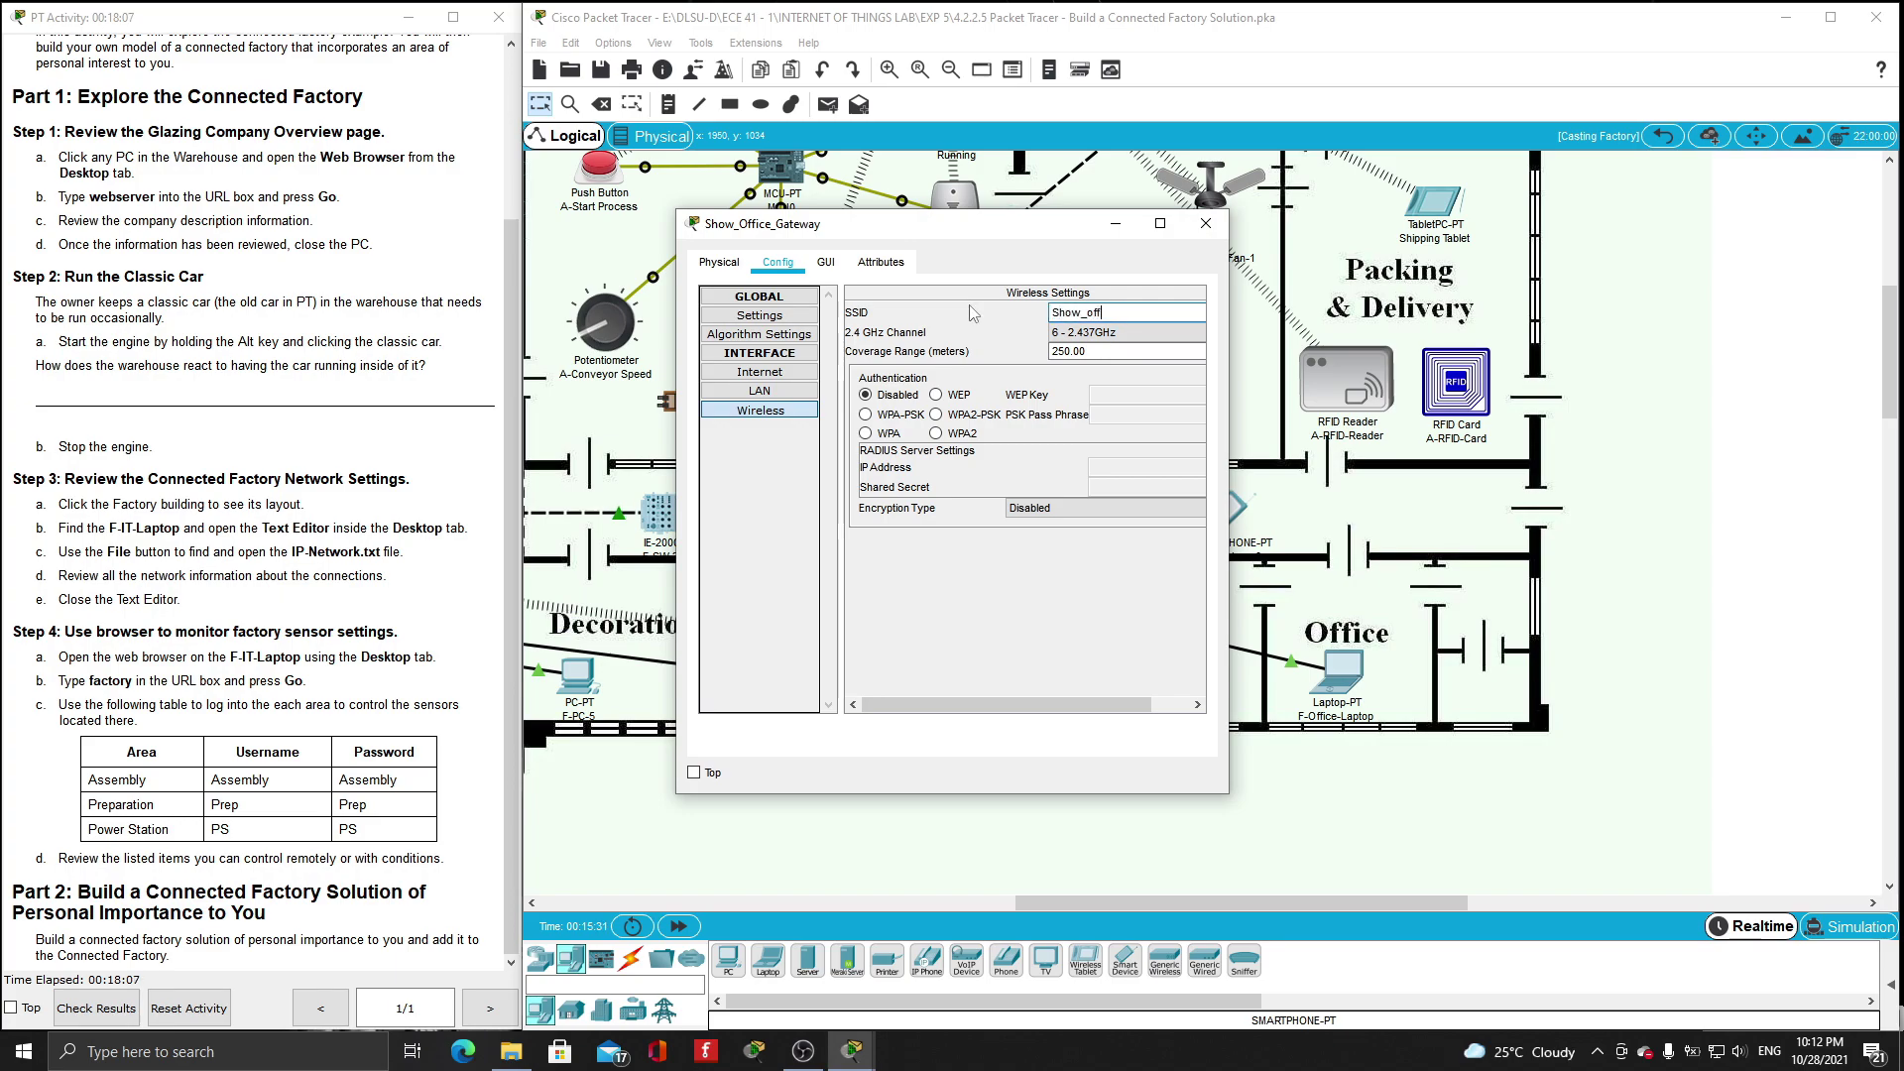
type("how_Office_ga")
key("BackSpace")
left_click(760, 391)
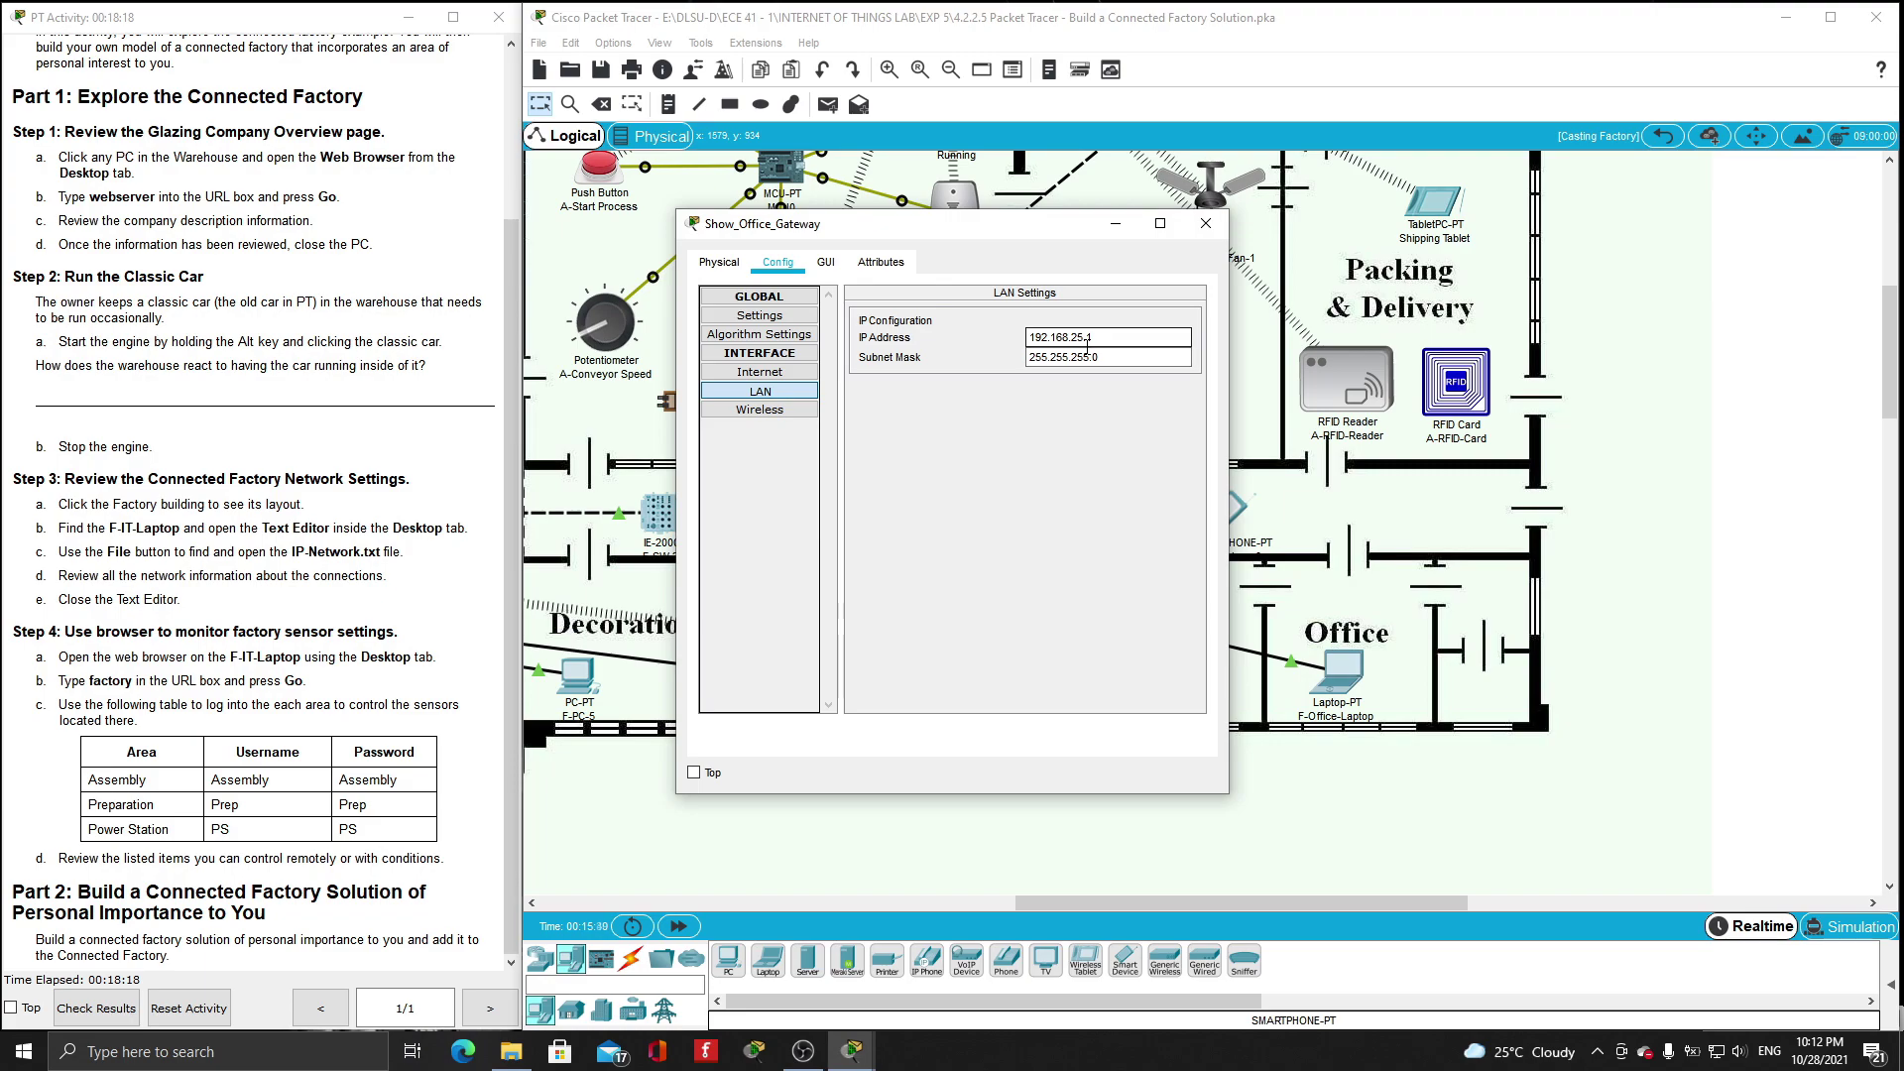
left_click(1206, 223)
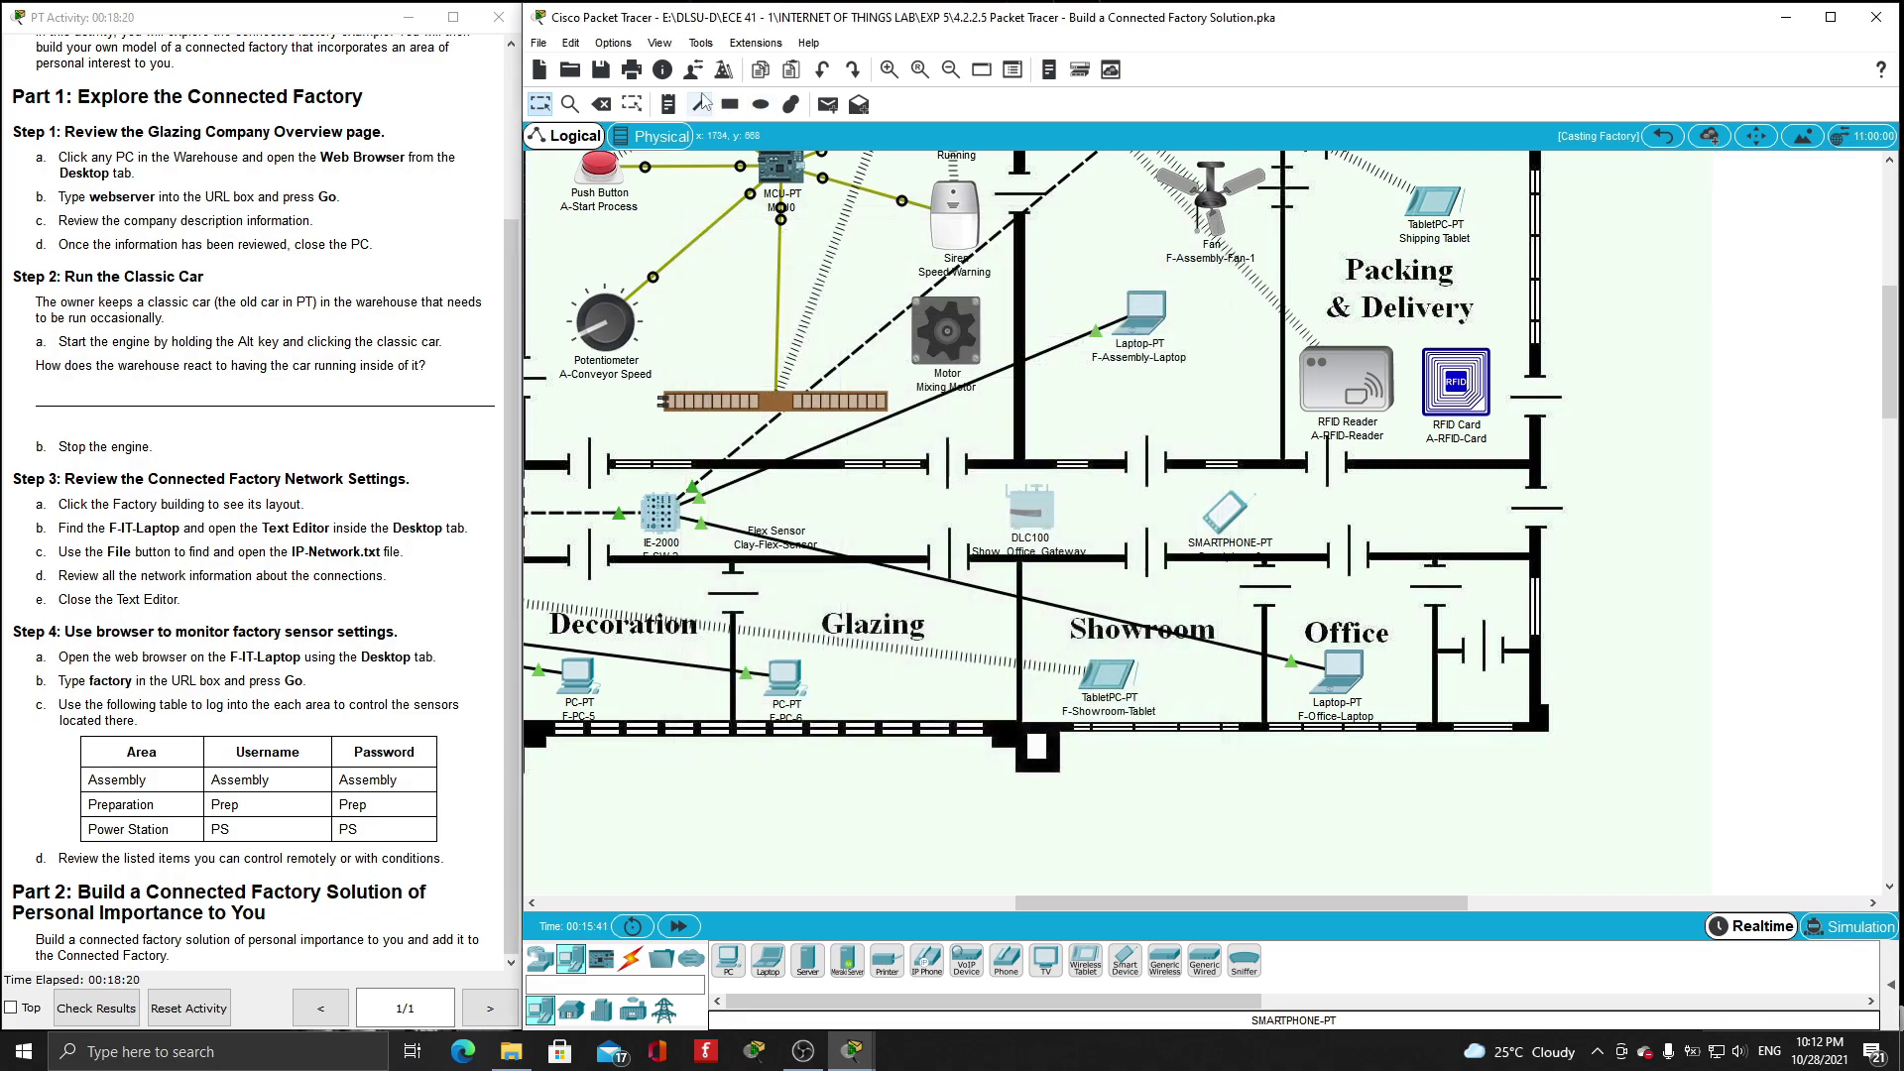
- Add a note reading '192.168.25.1 /64' beside the gateway
left_click(670, 105)
left_click(885, 500)
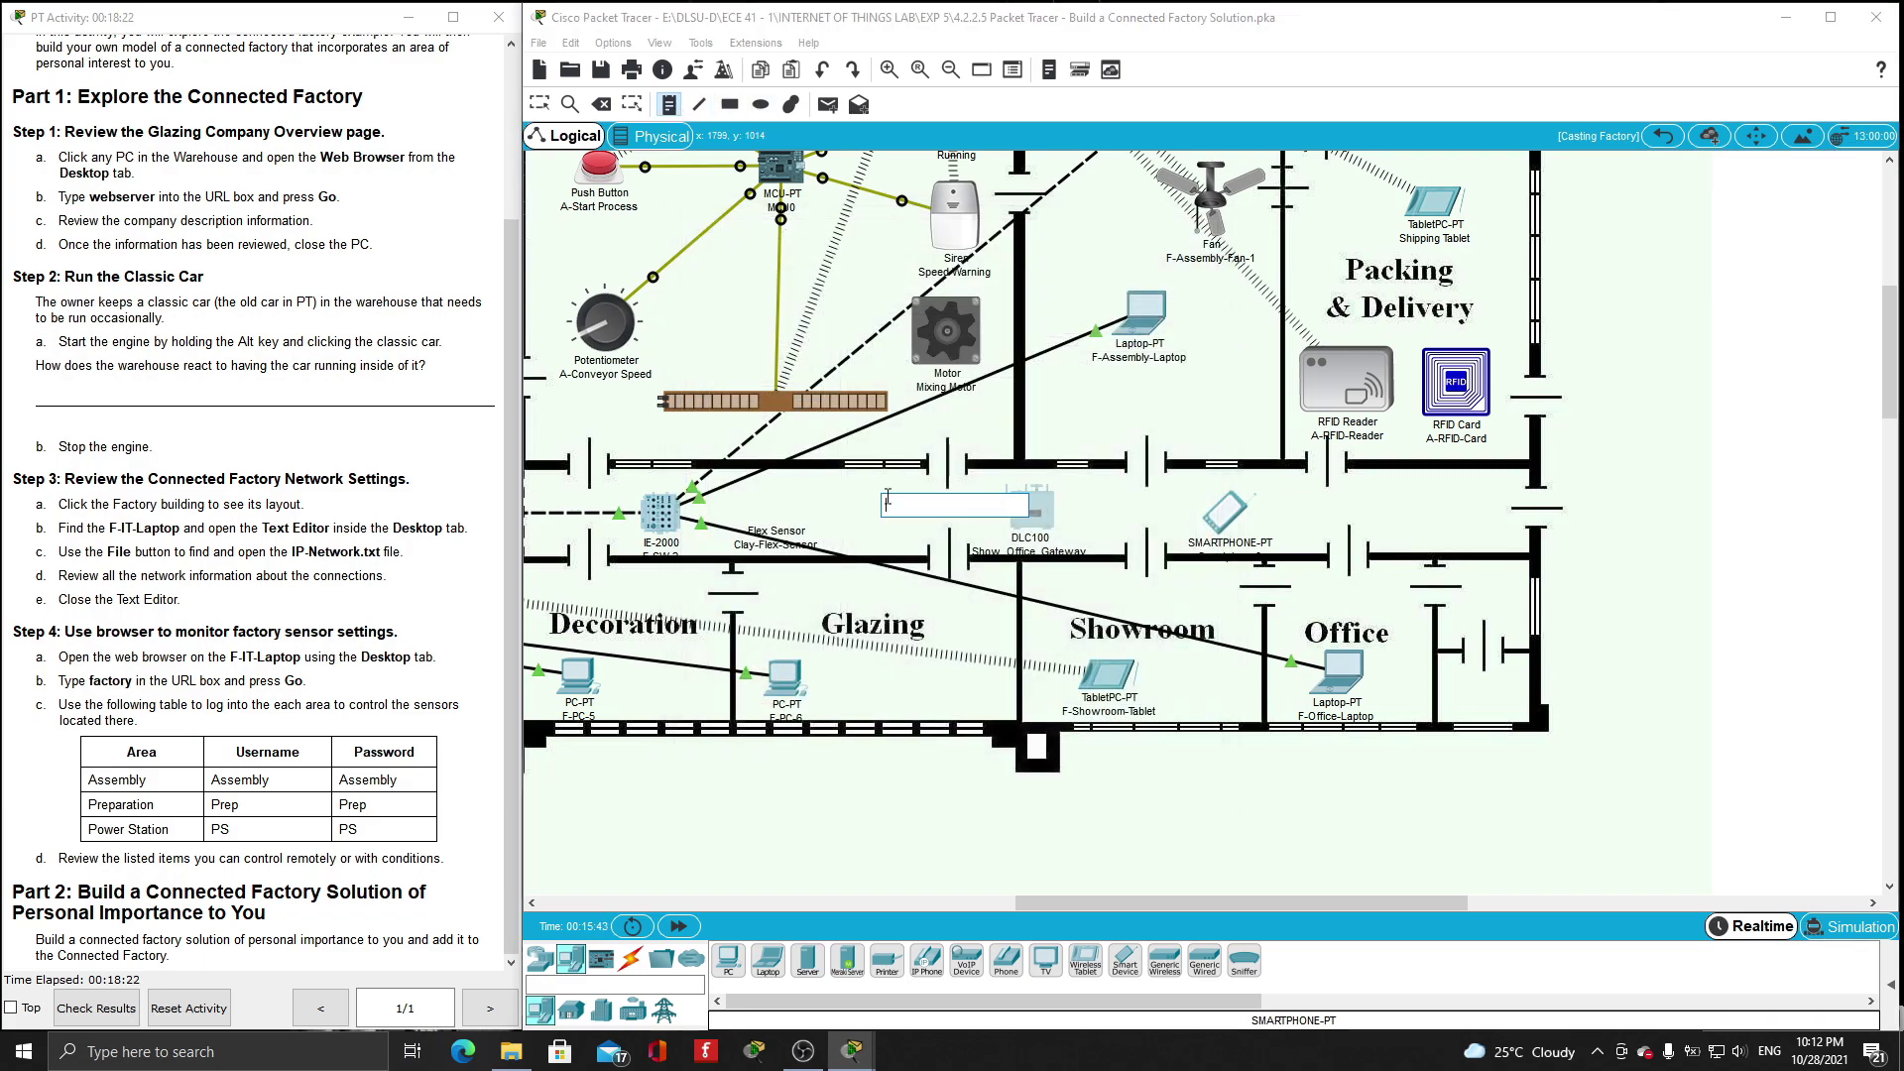
type("192.168.25.1 /64")
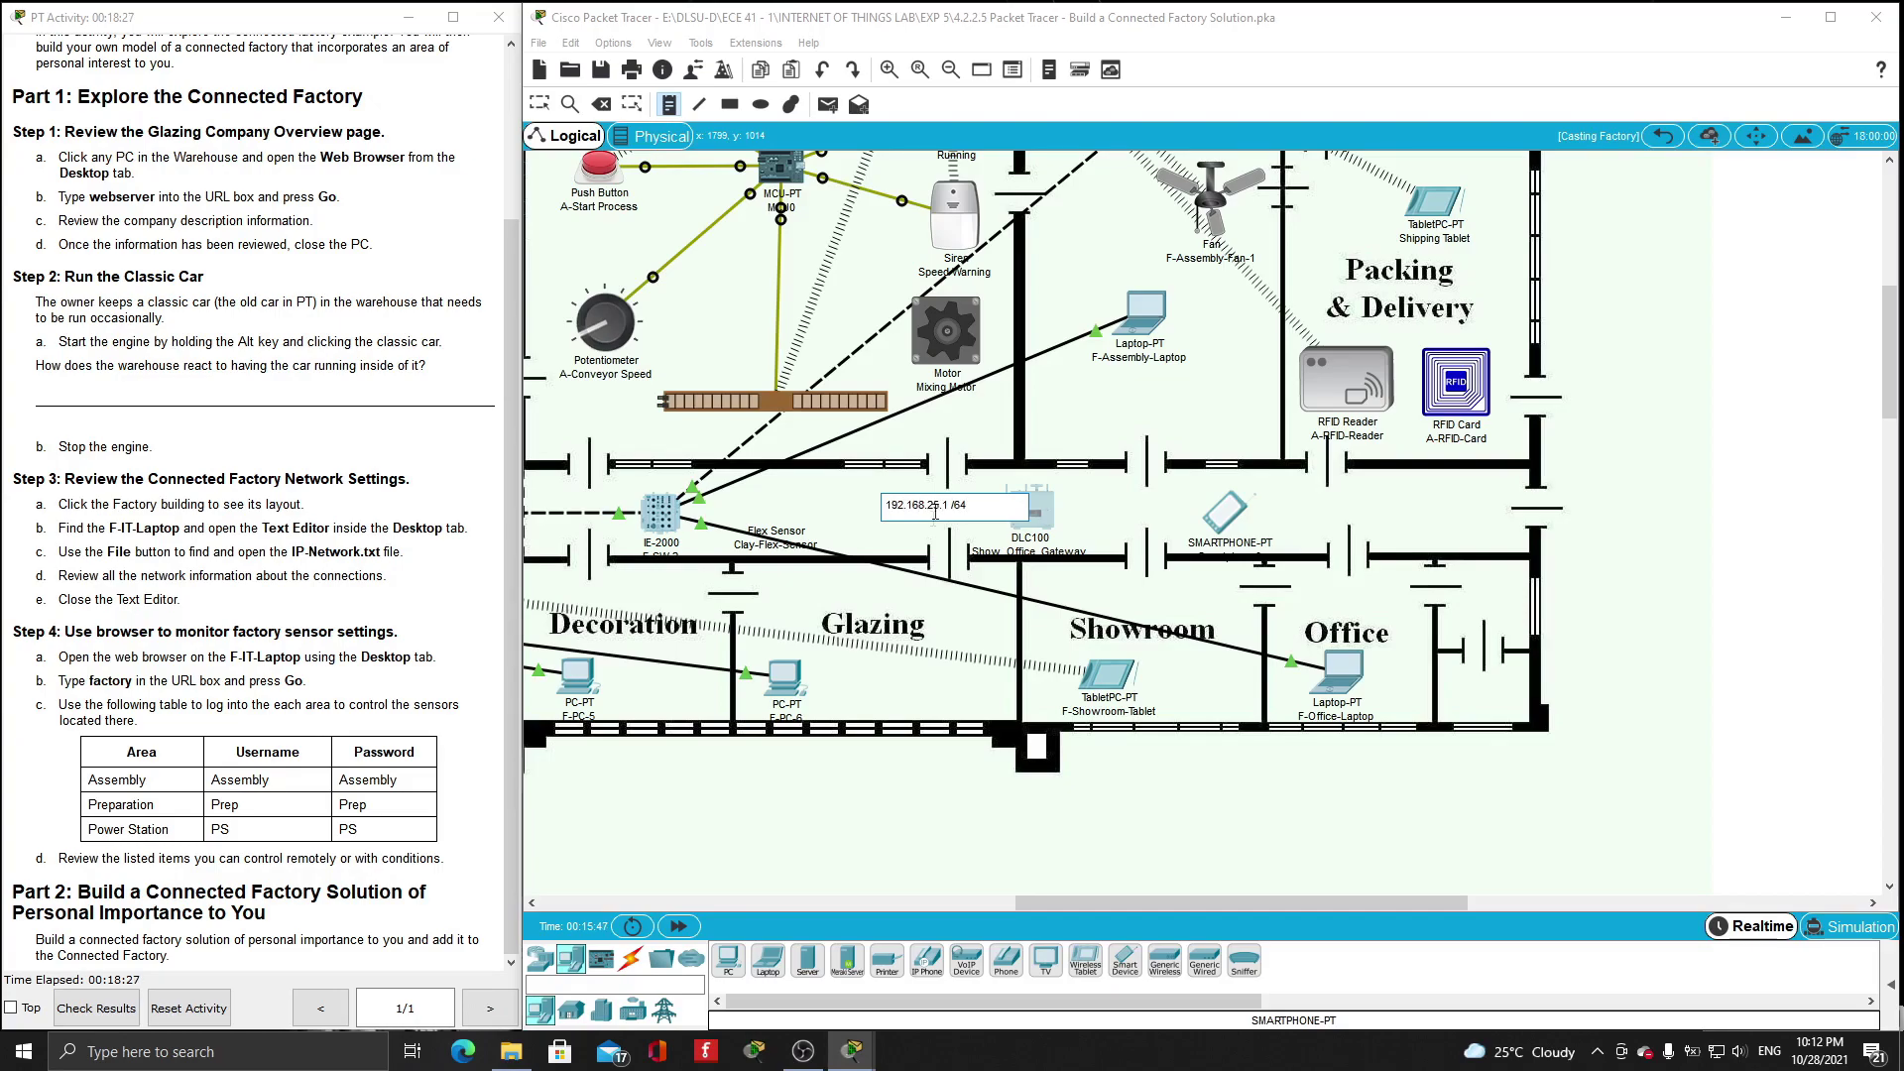
key("Escape")
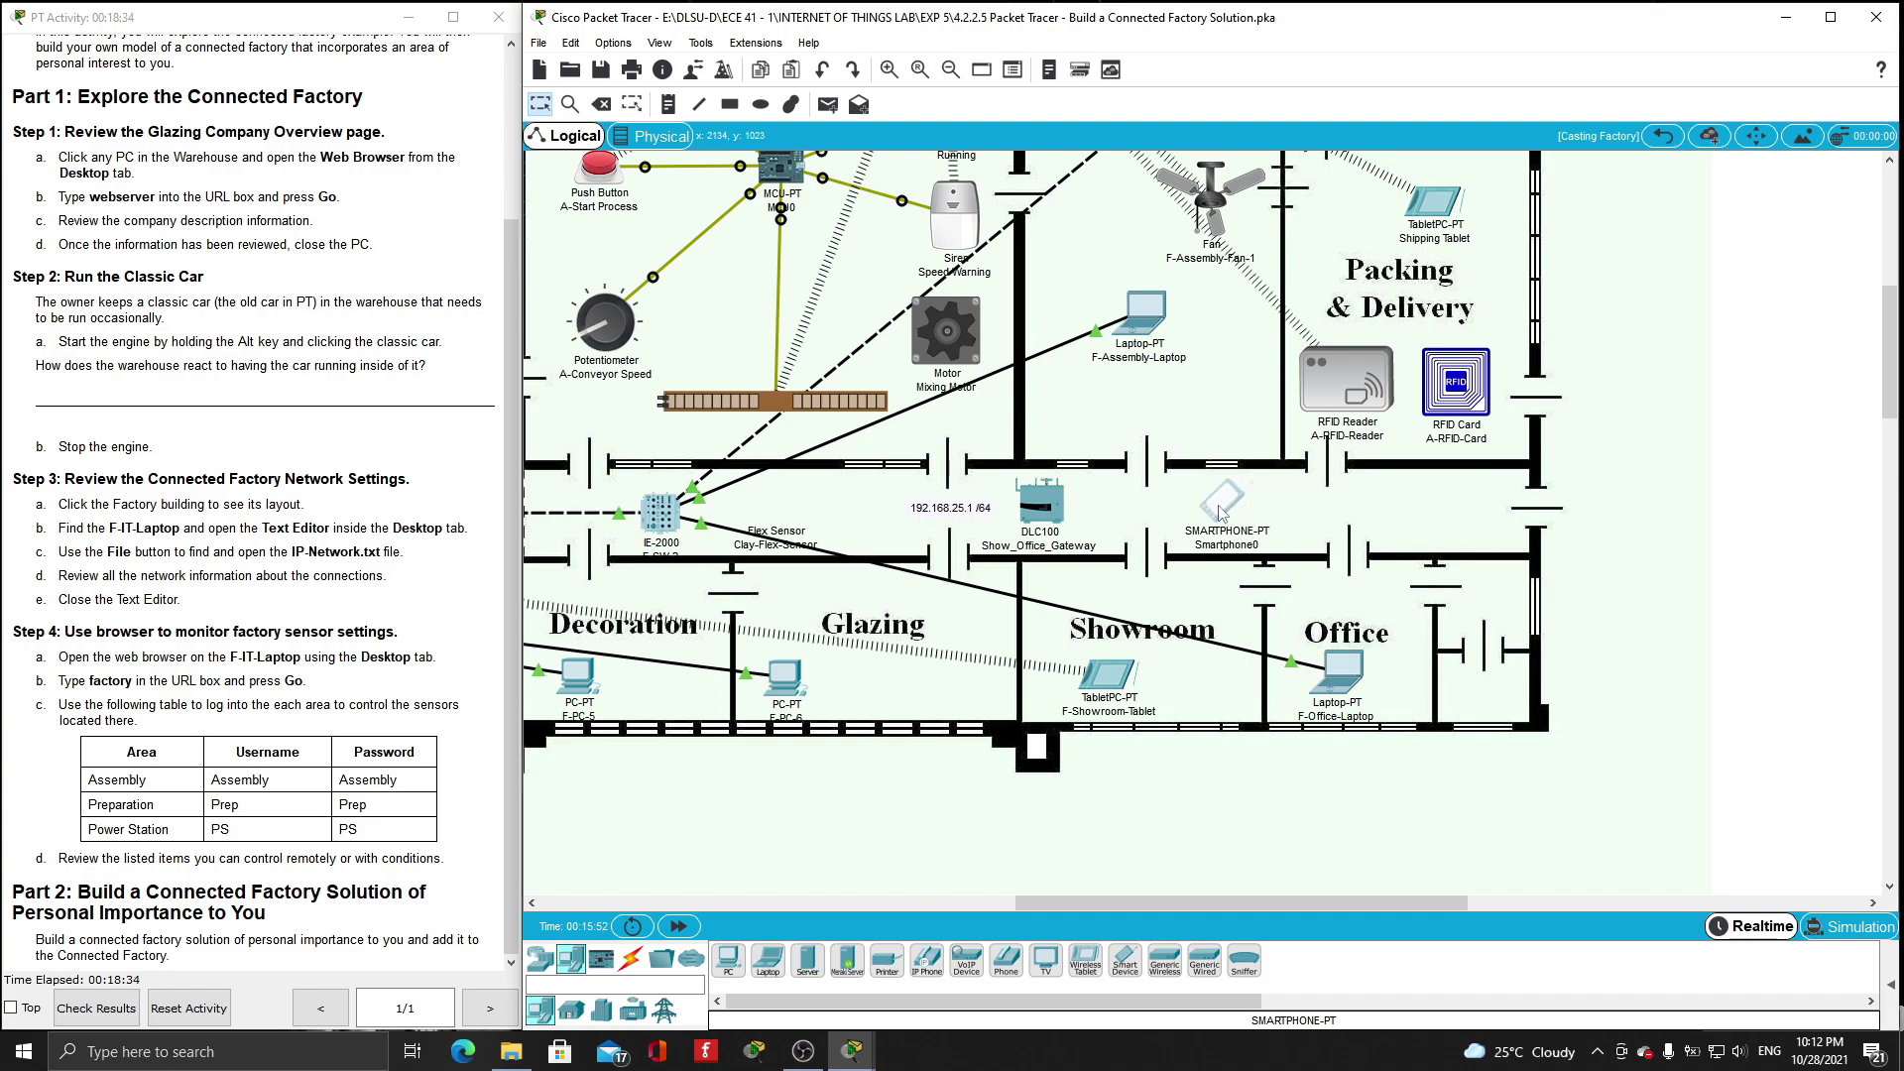
- Enter 'Show_0' as Smartphone0's Wireless0 SSID and close its settings
left_click(1220, 506)
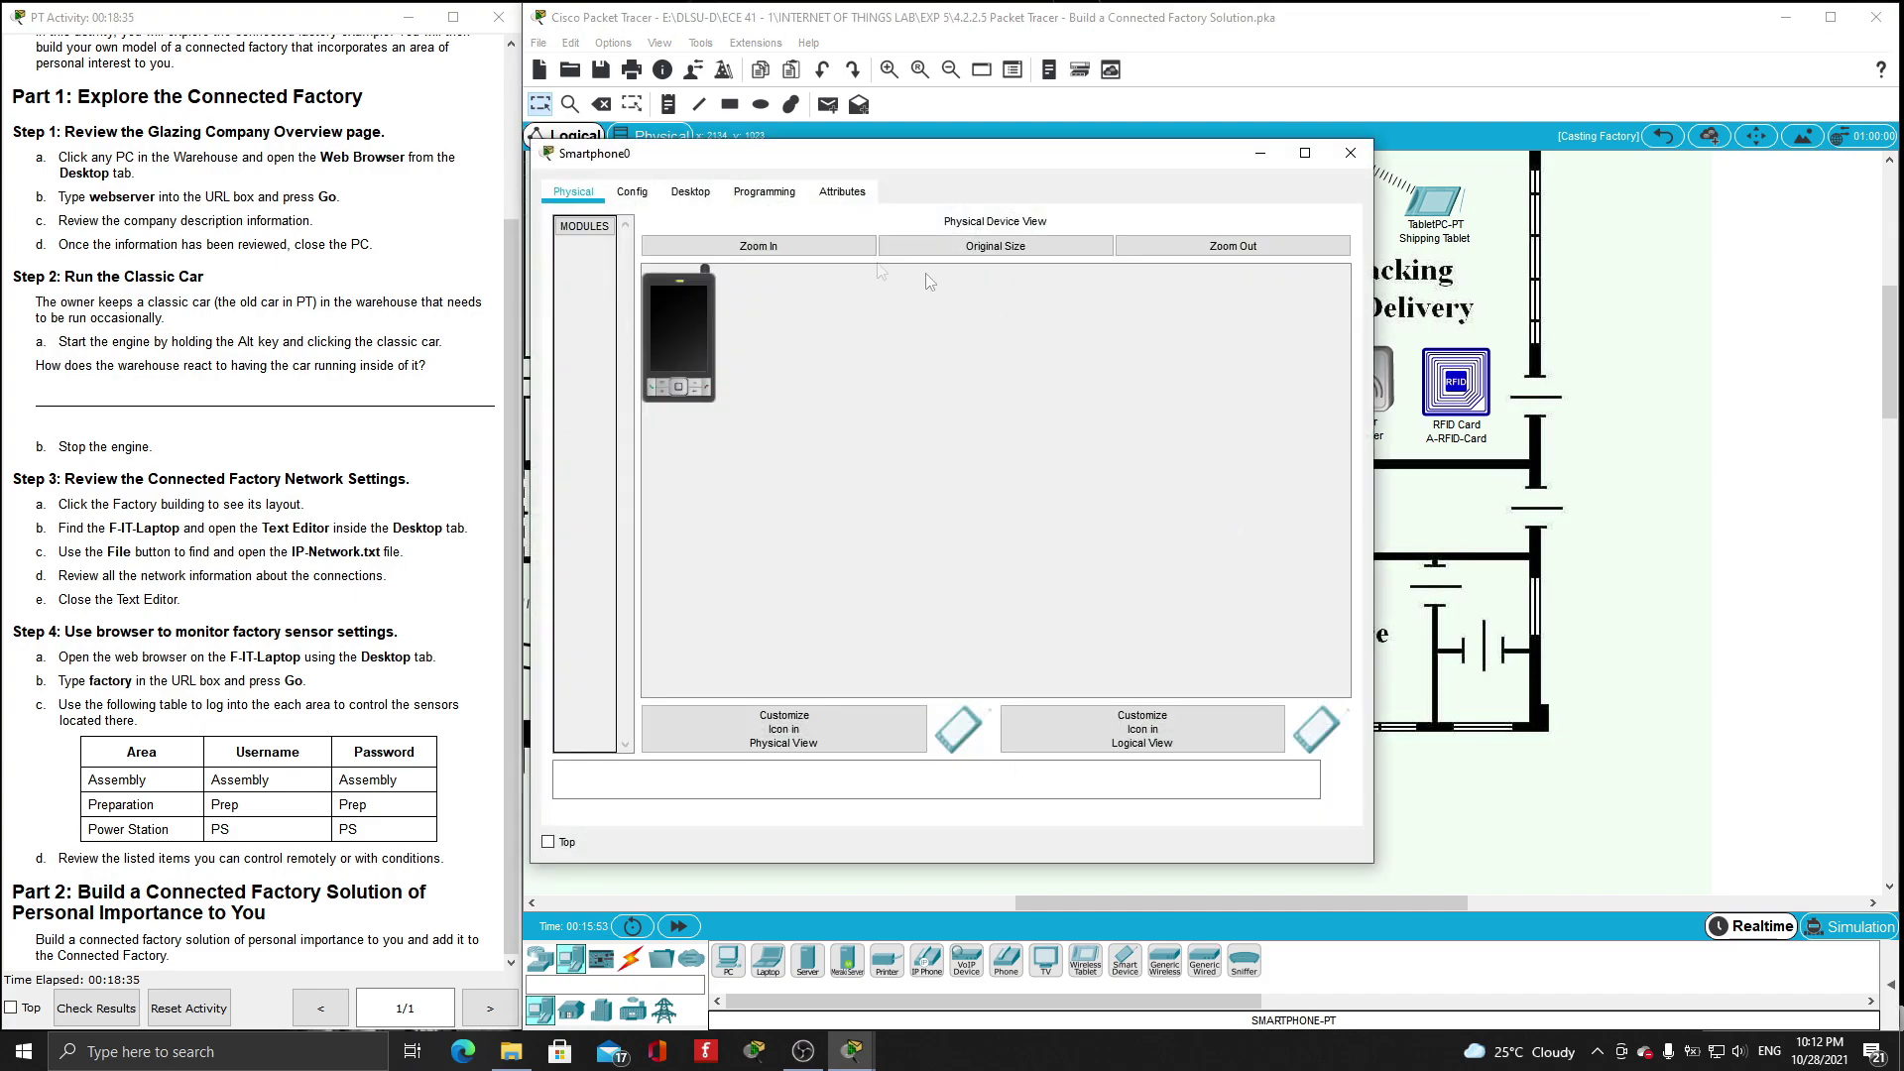
left_click(635, 193)
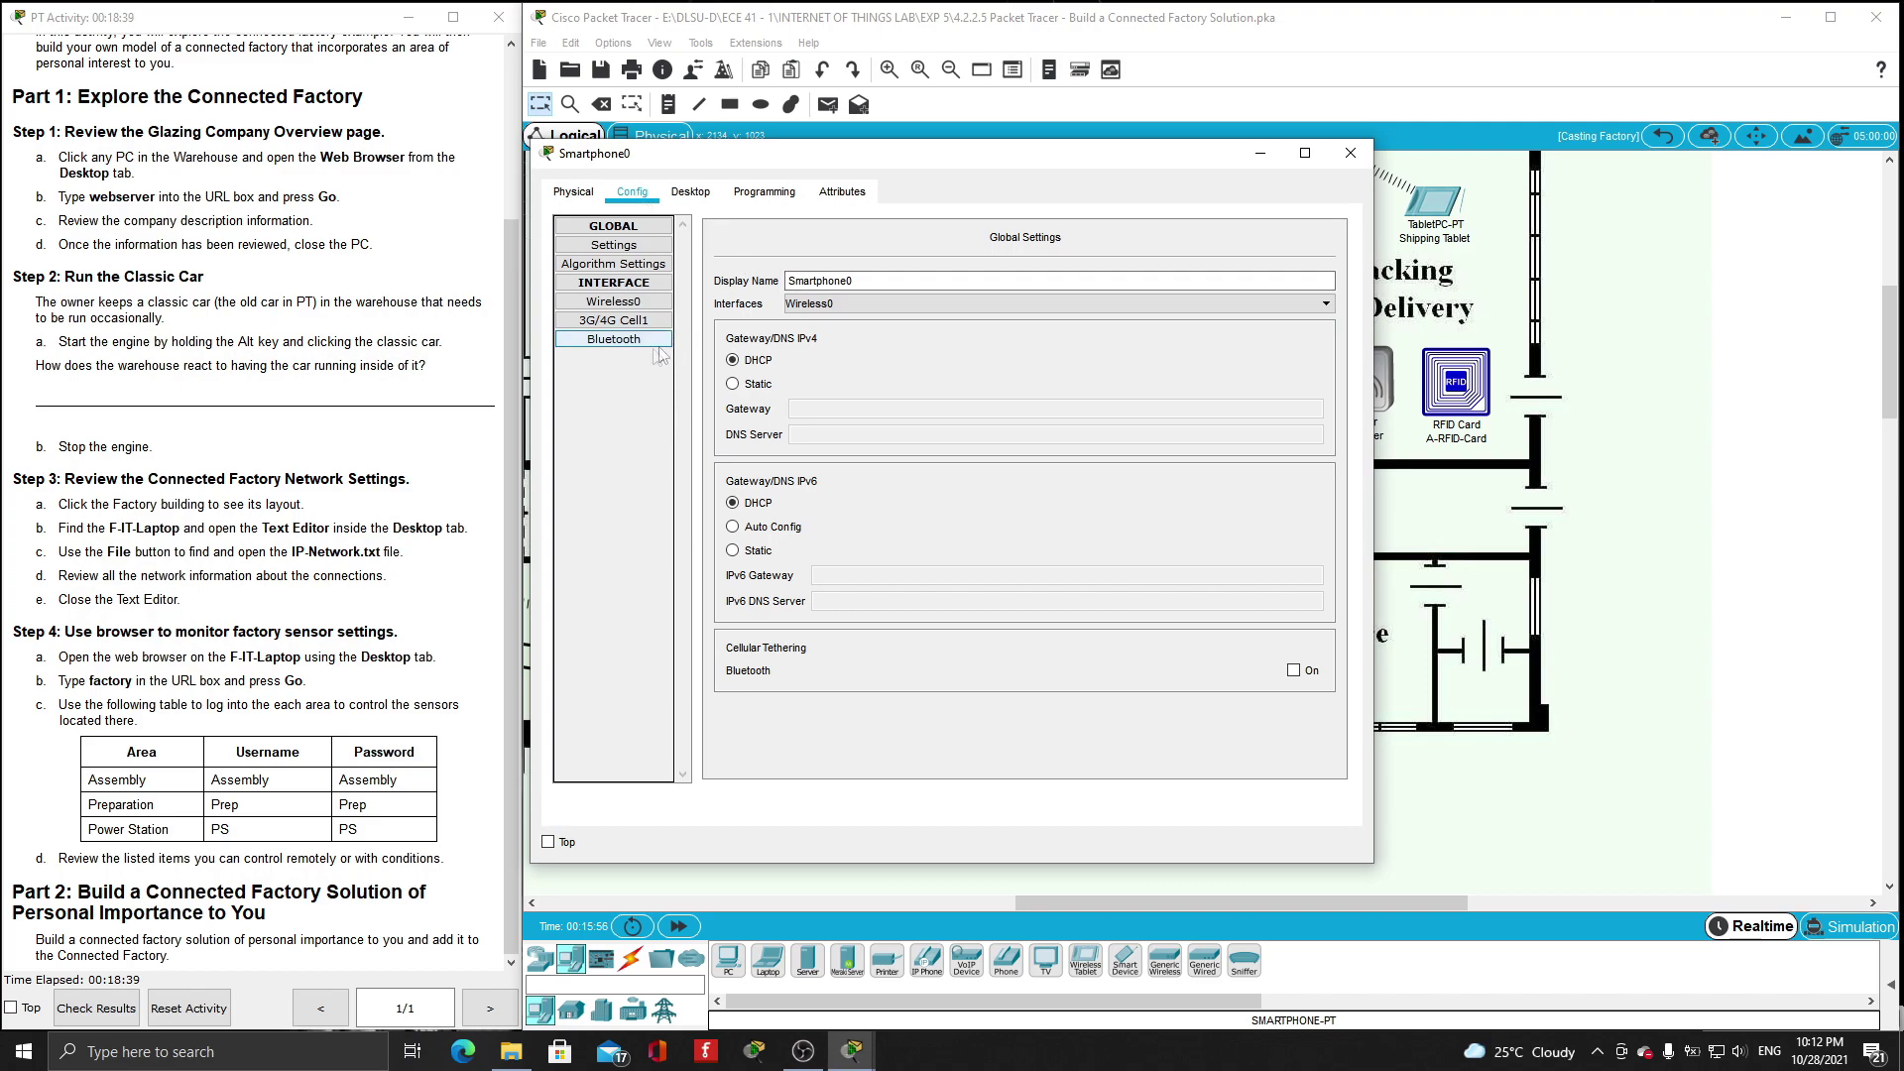
left_click(818, 304)
left_click(814, 318)
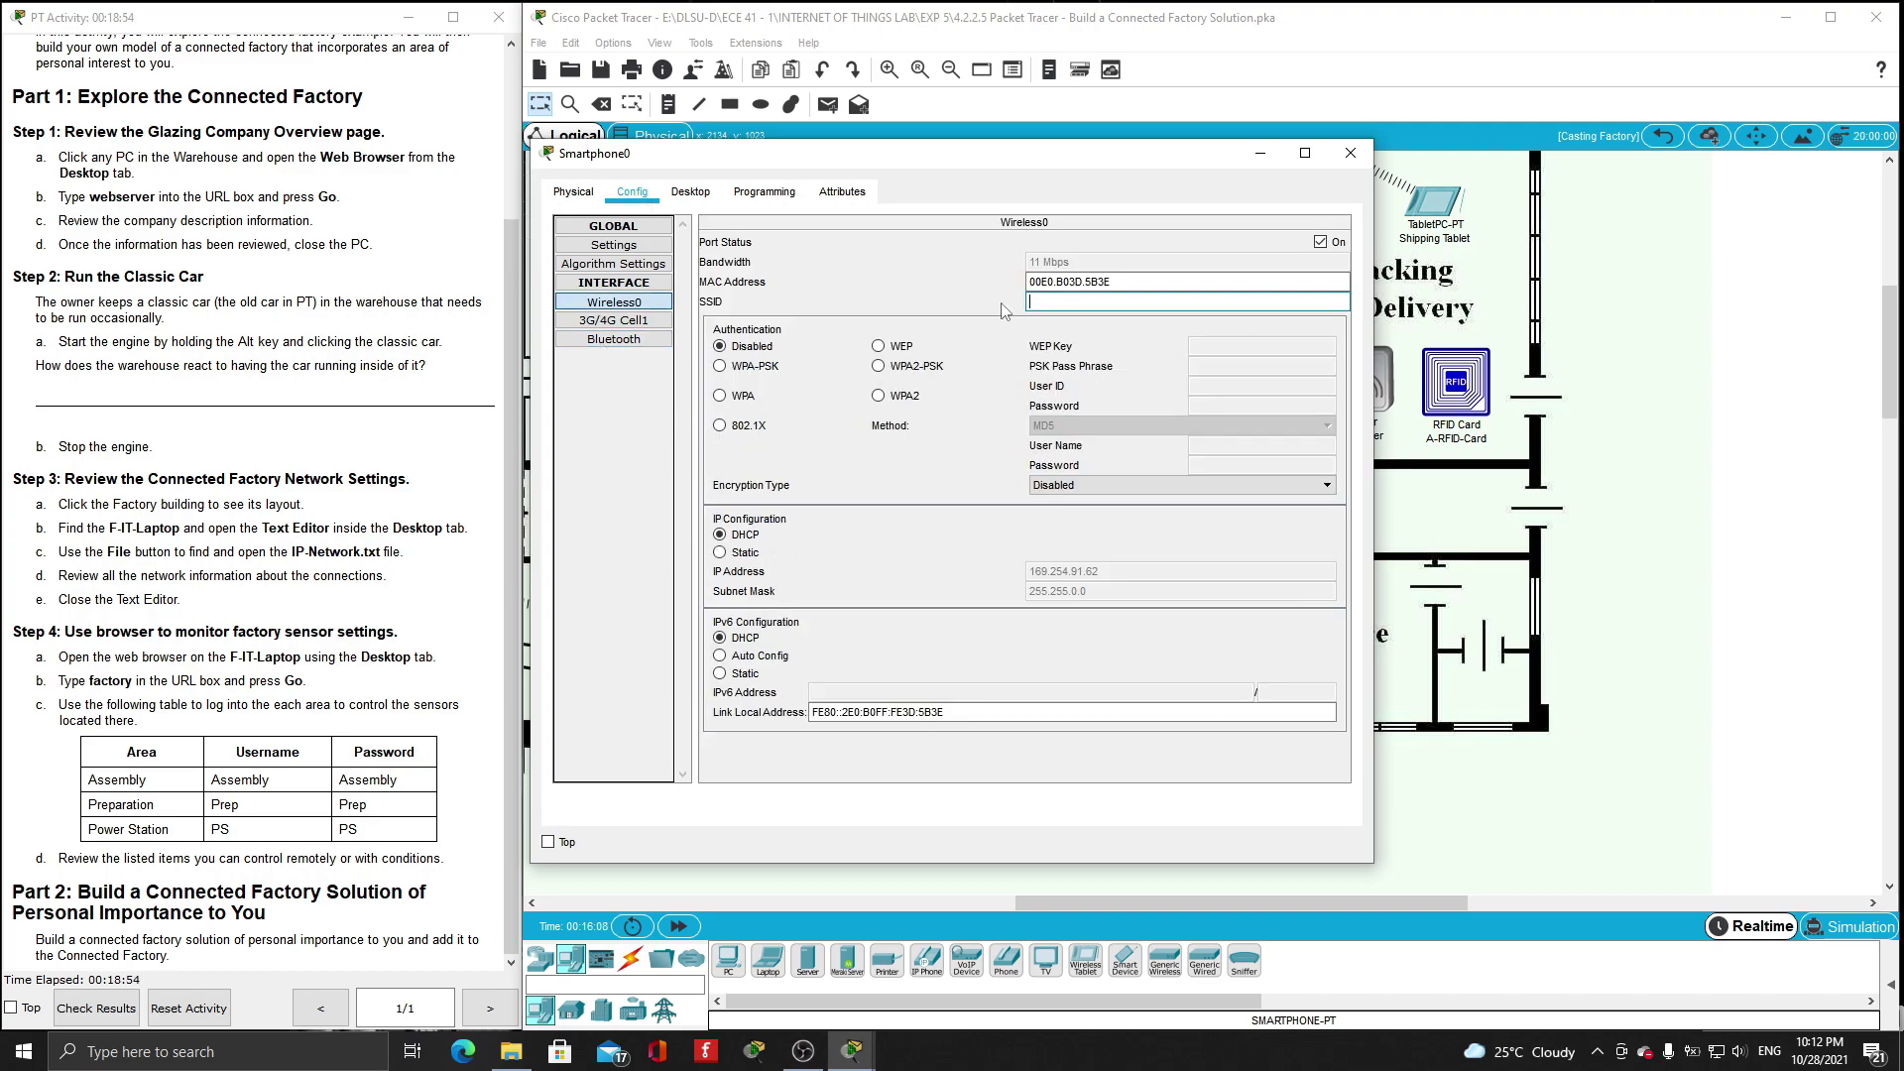
type("Show_0")
left_click(1350, 151)
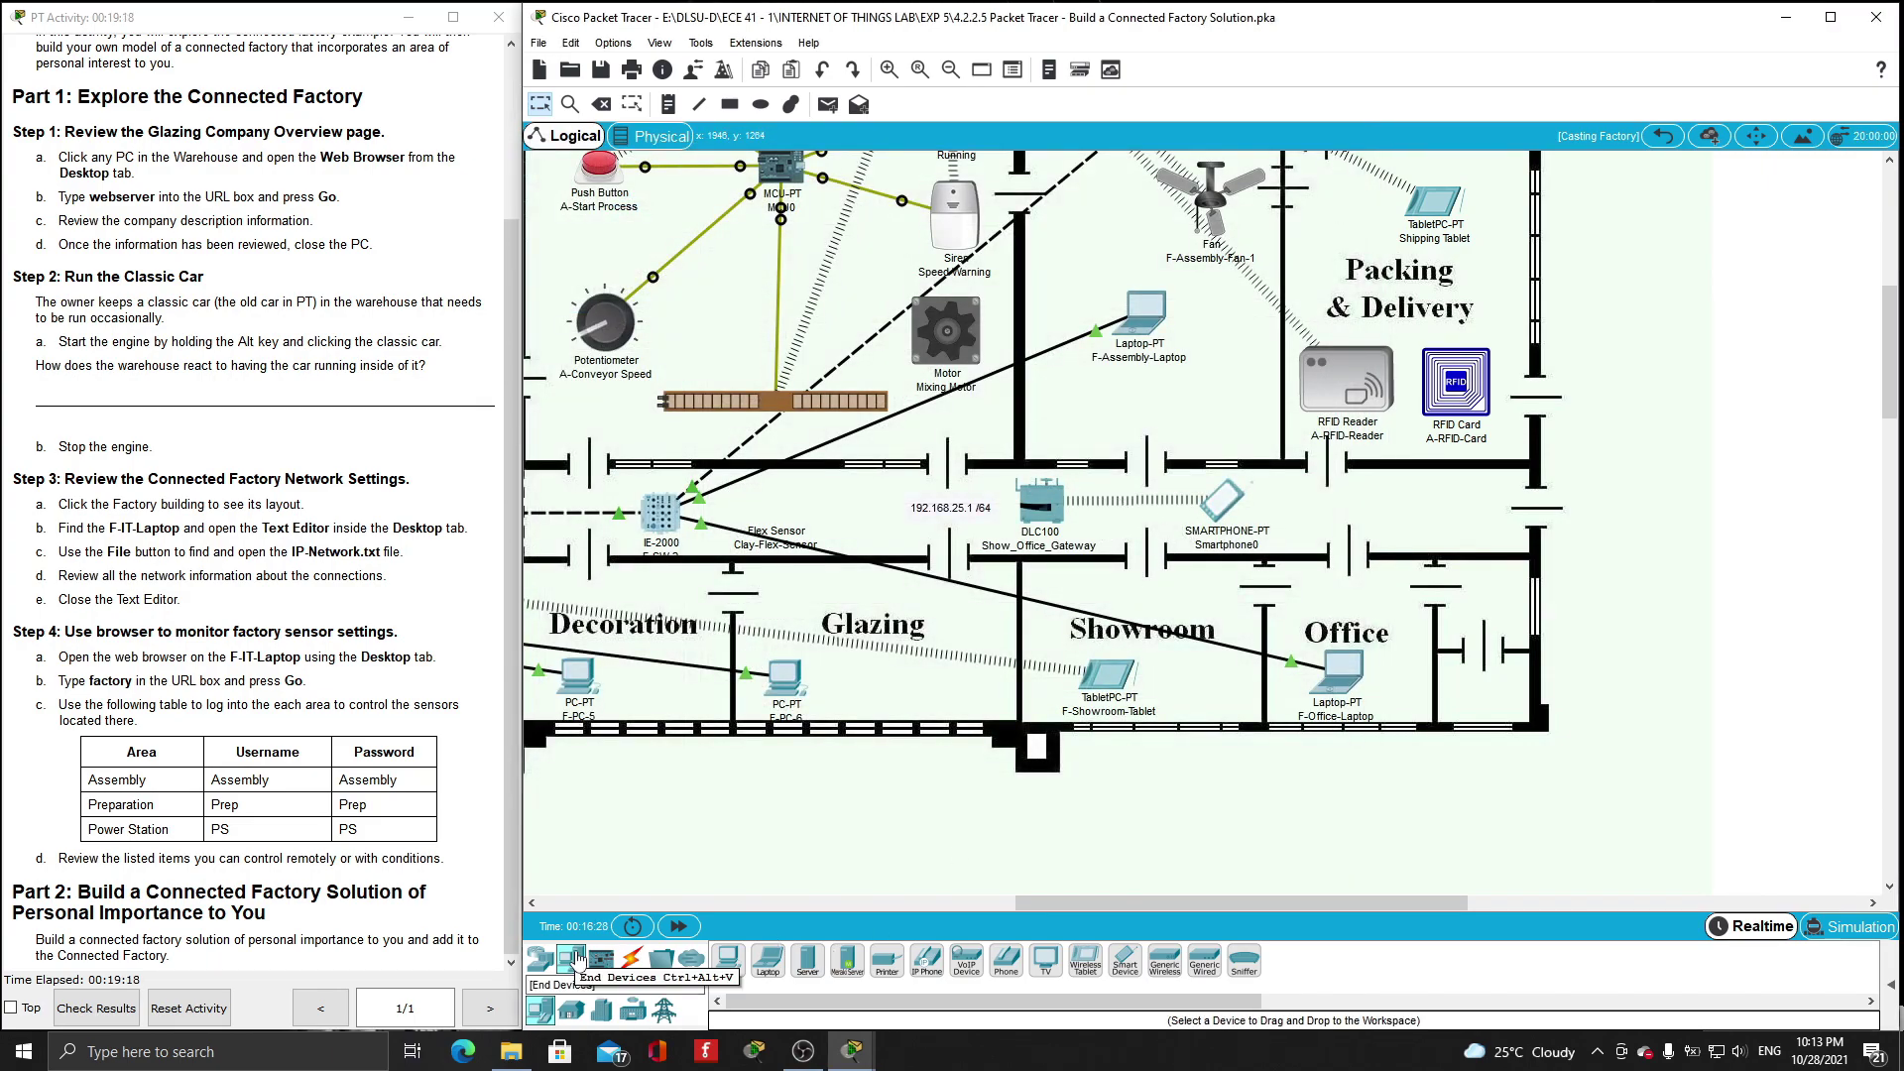
- Place an air conditioner in the Office and a thermostat to its left
left_click(603, 1012)
left_click(571, 1010)
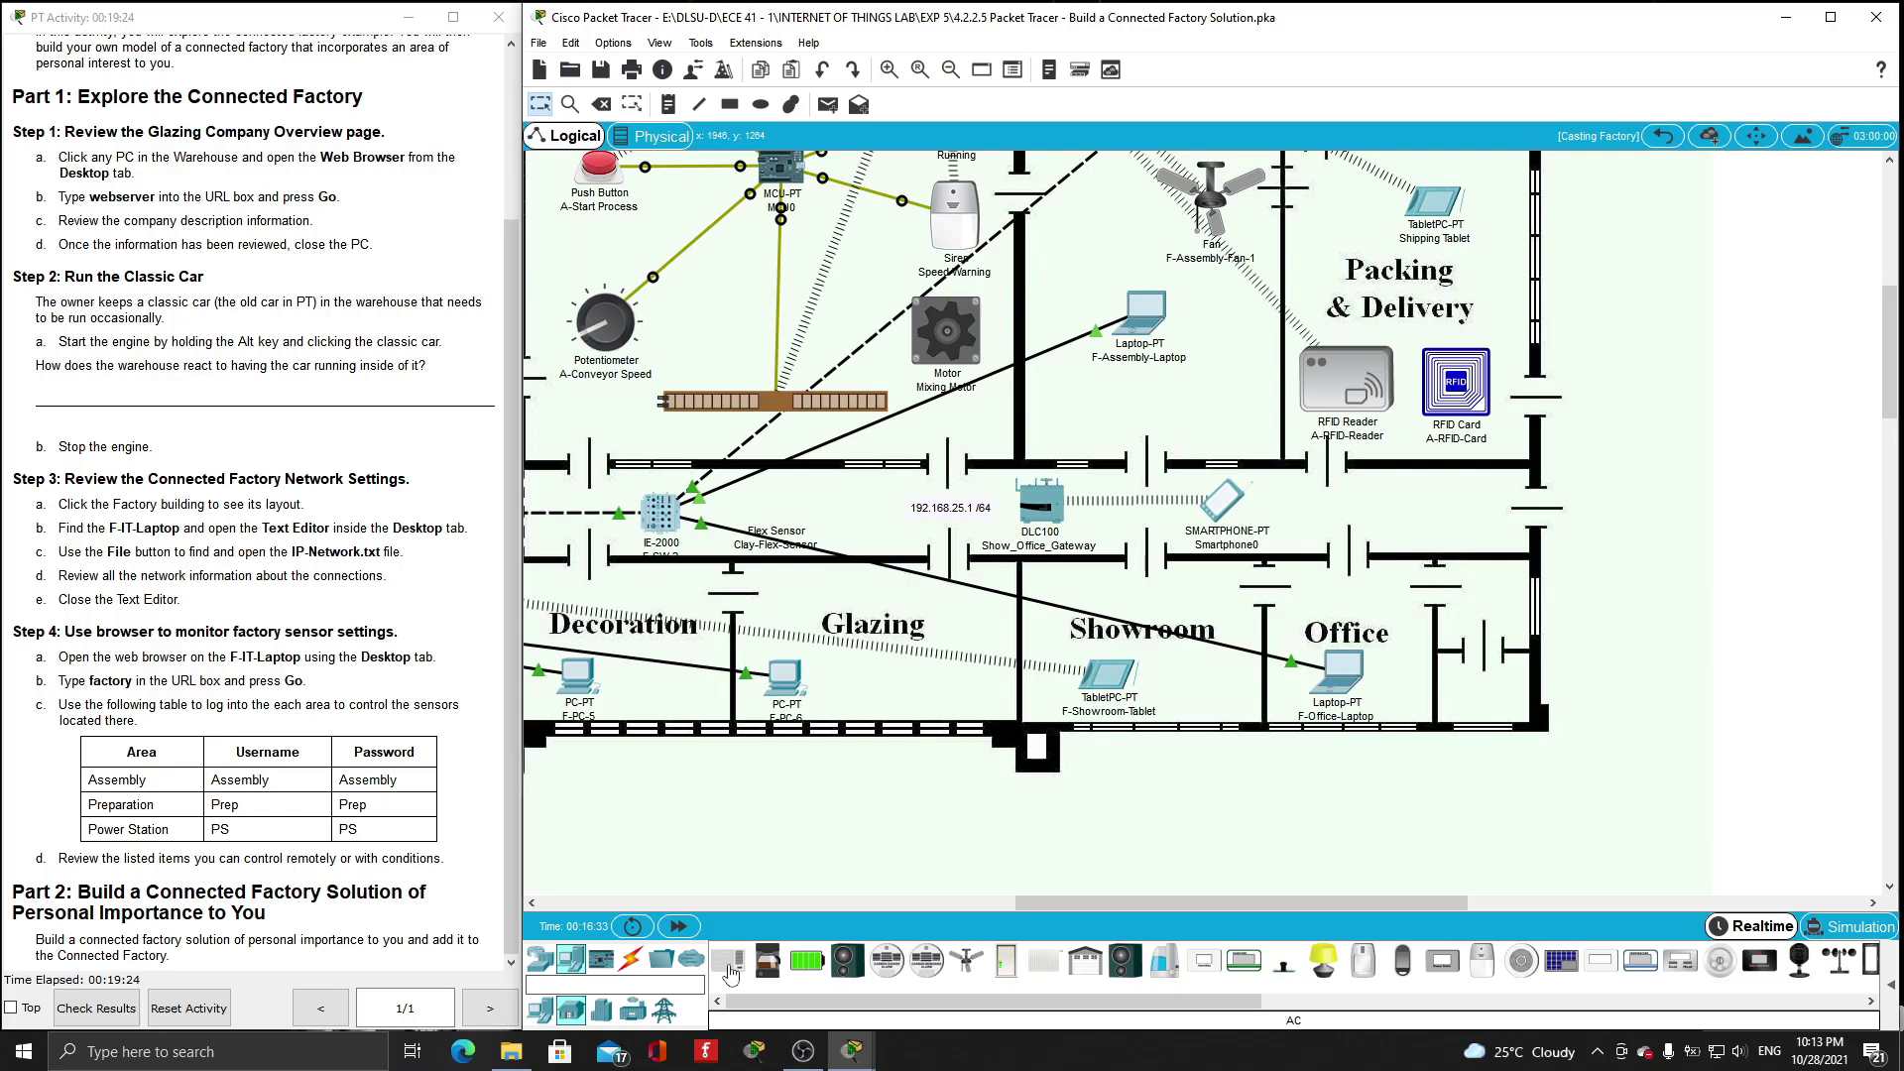
left_click(1371, 593)
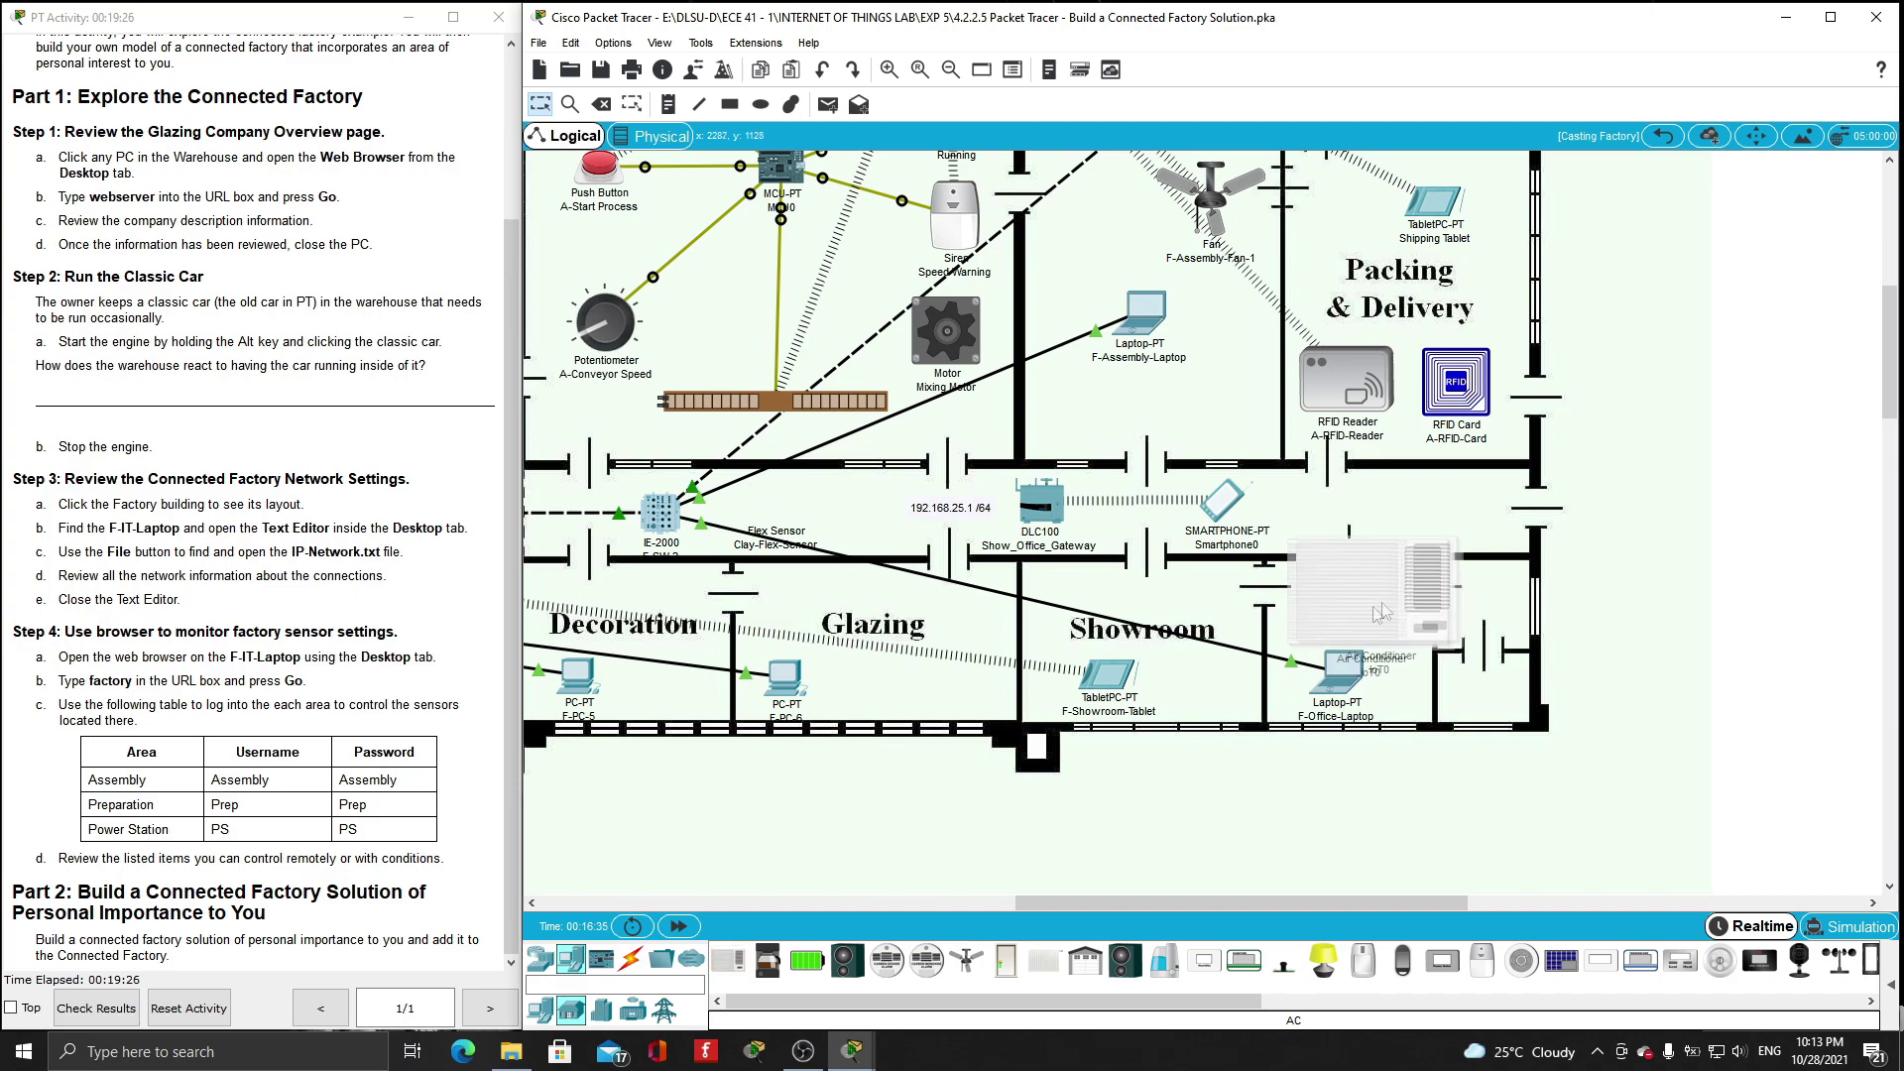
left_click_drag(893, 1002, 992, 1002)
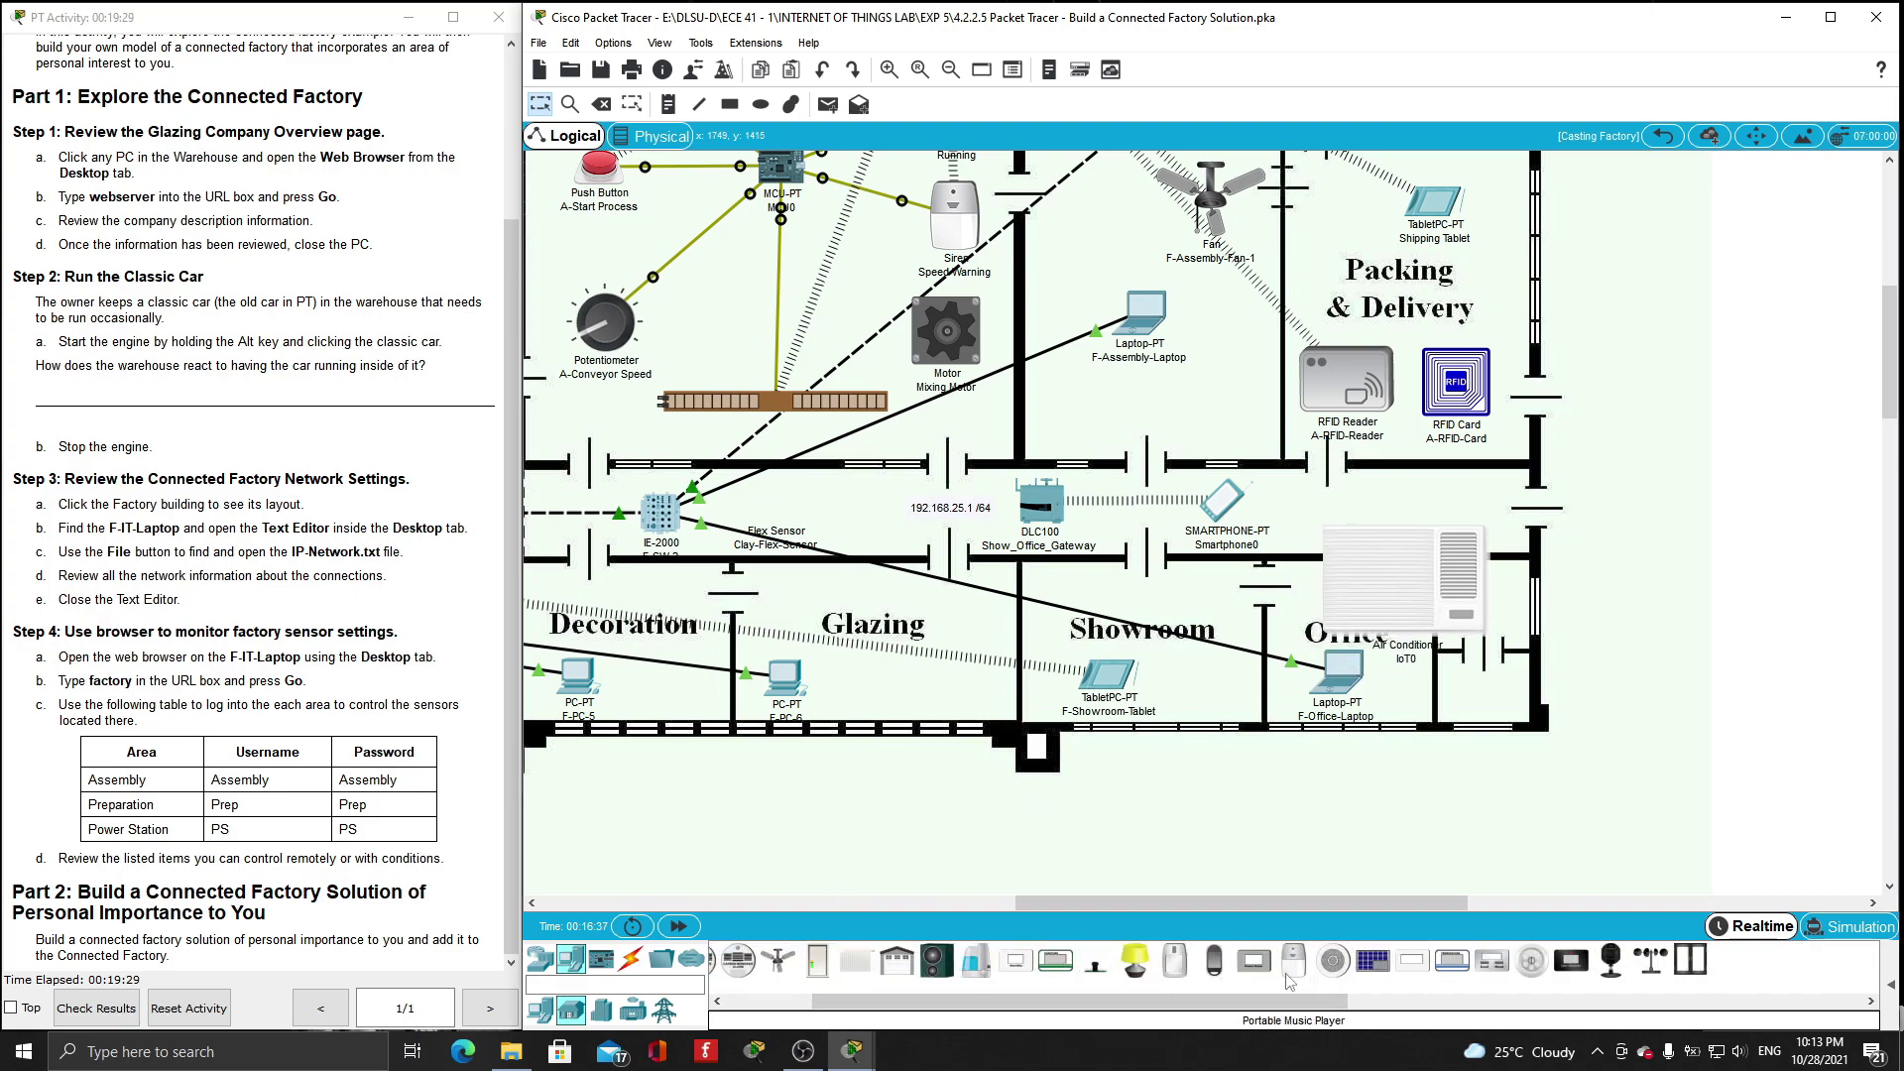
left_click(1500, 967)
left_click(1254, 587)
- Add an Appliance left of the Showroom, move the thermostat beside it, and open its details
left_click(571, 959)
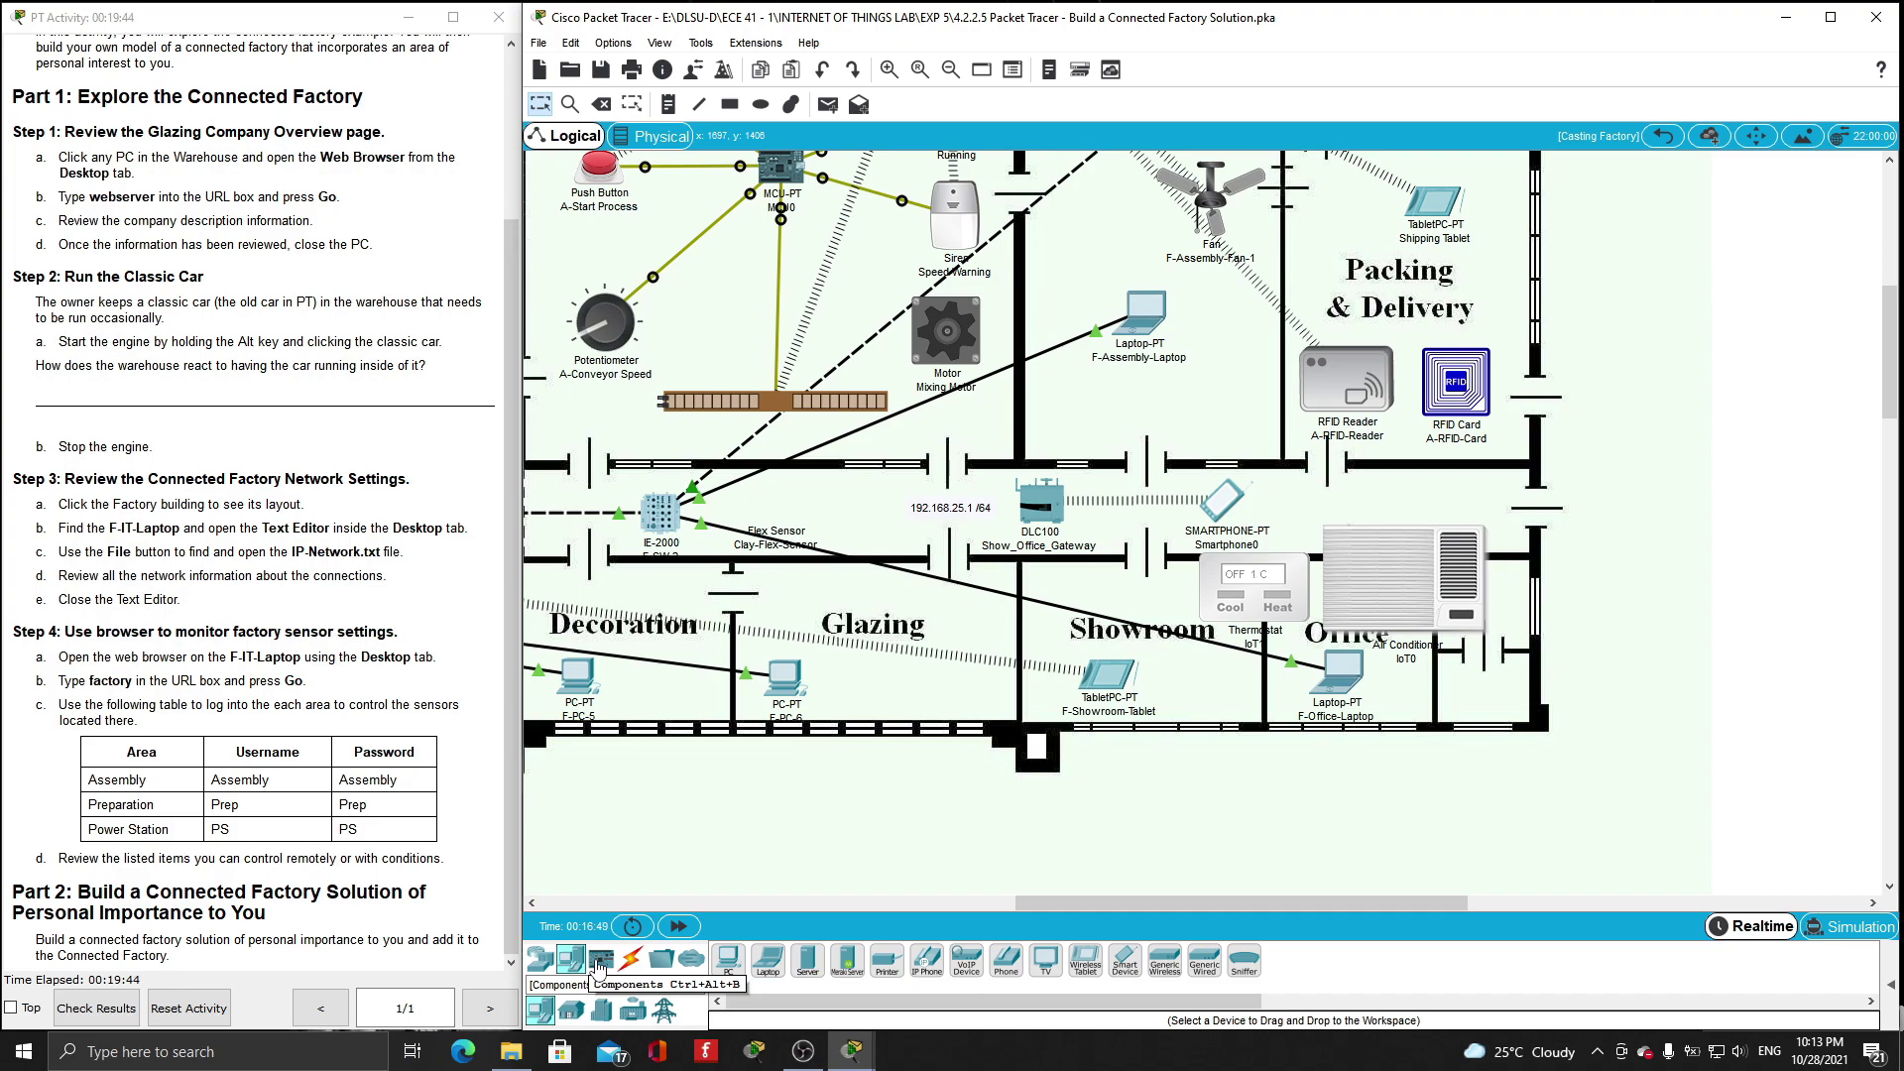
left_click(601, 959)
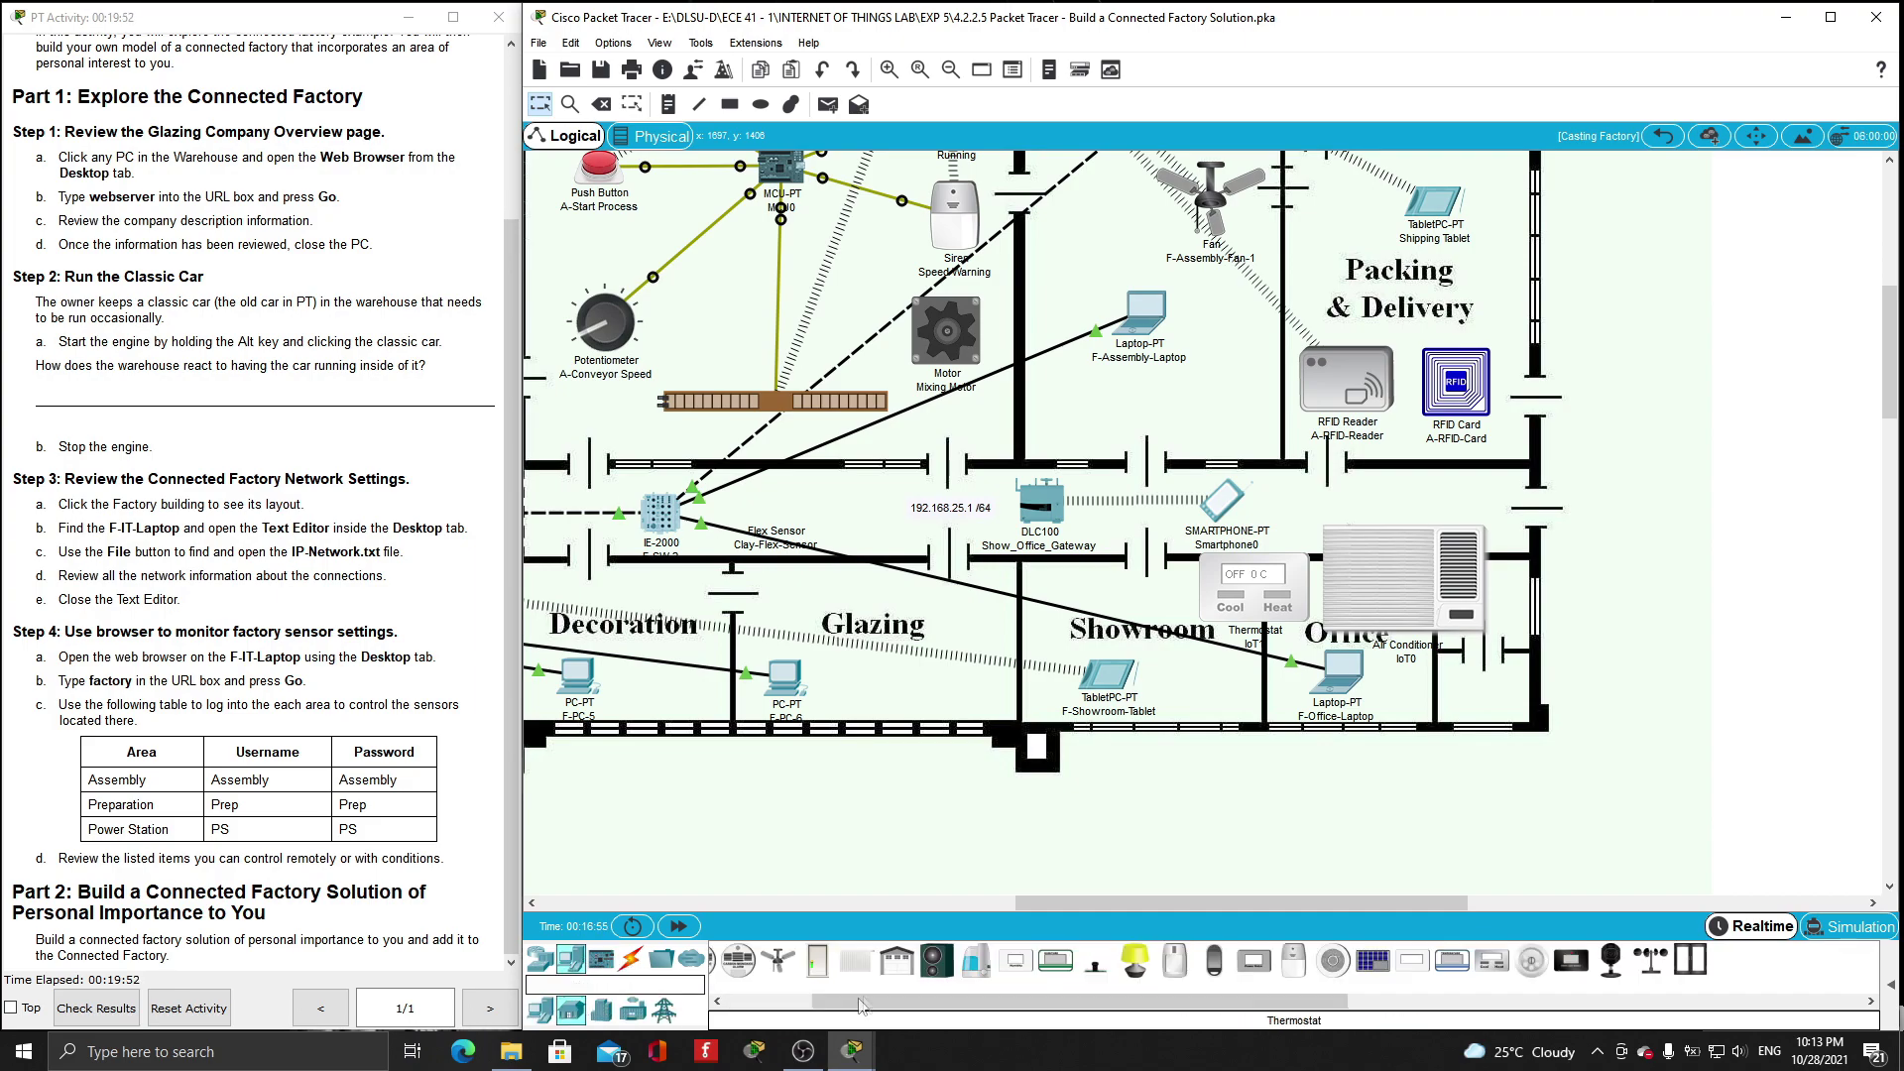
left_click(766, 959)
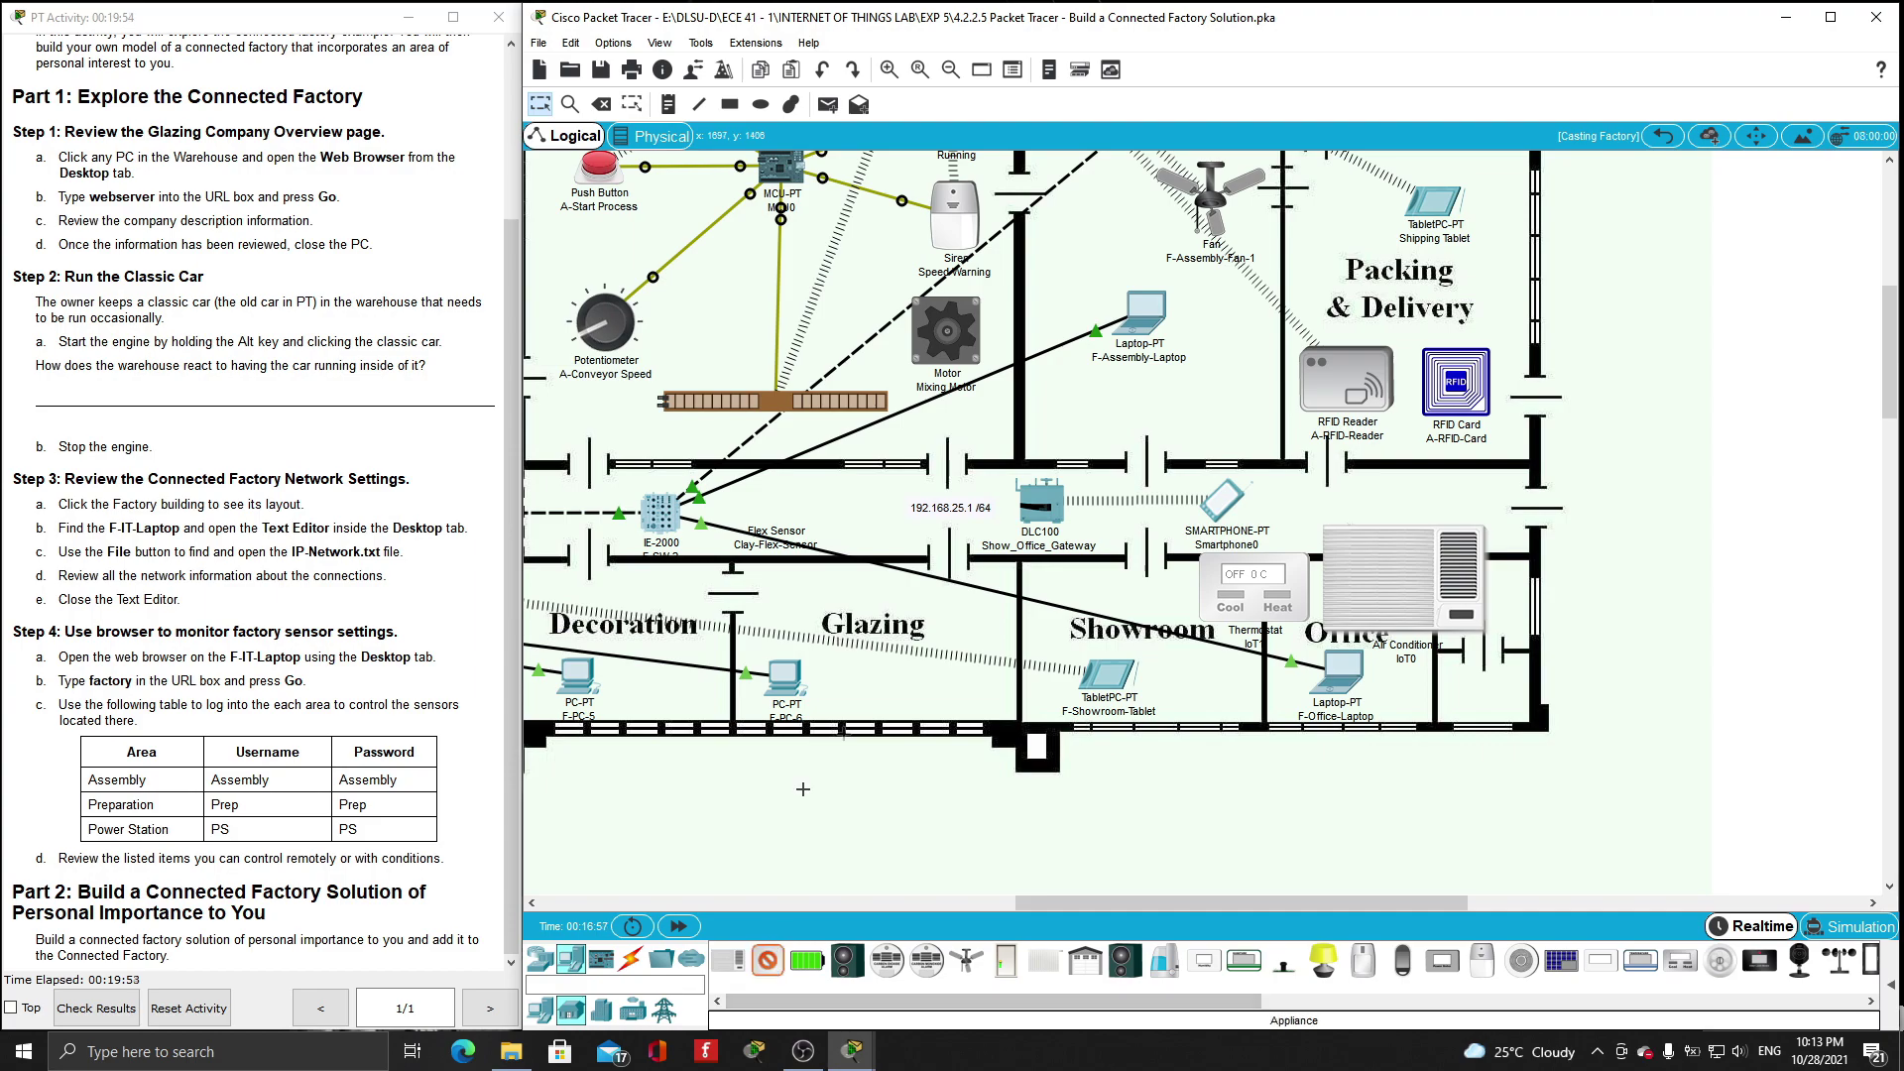
left_click(1049, 610)
left_click_drag(1245, 608, 1198, 620)
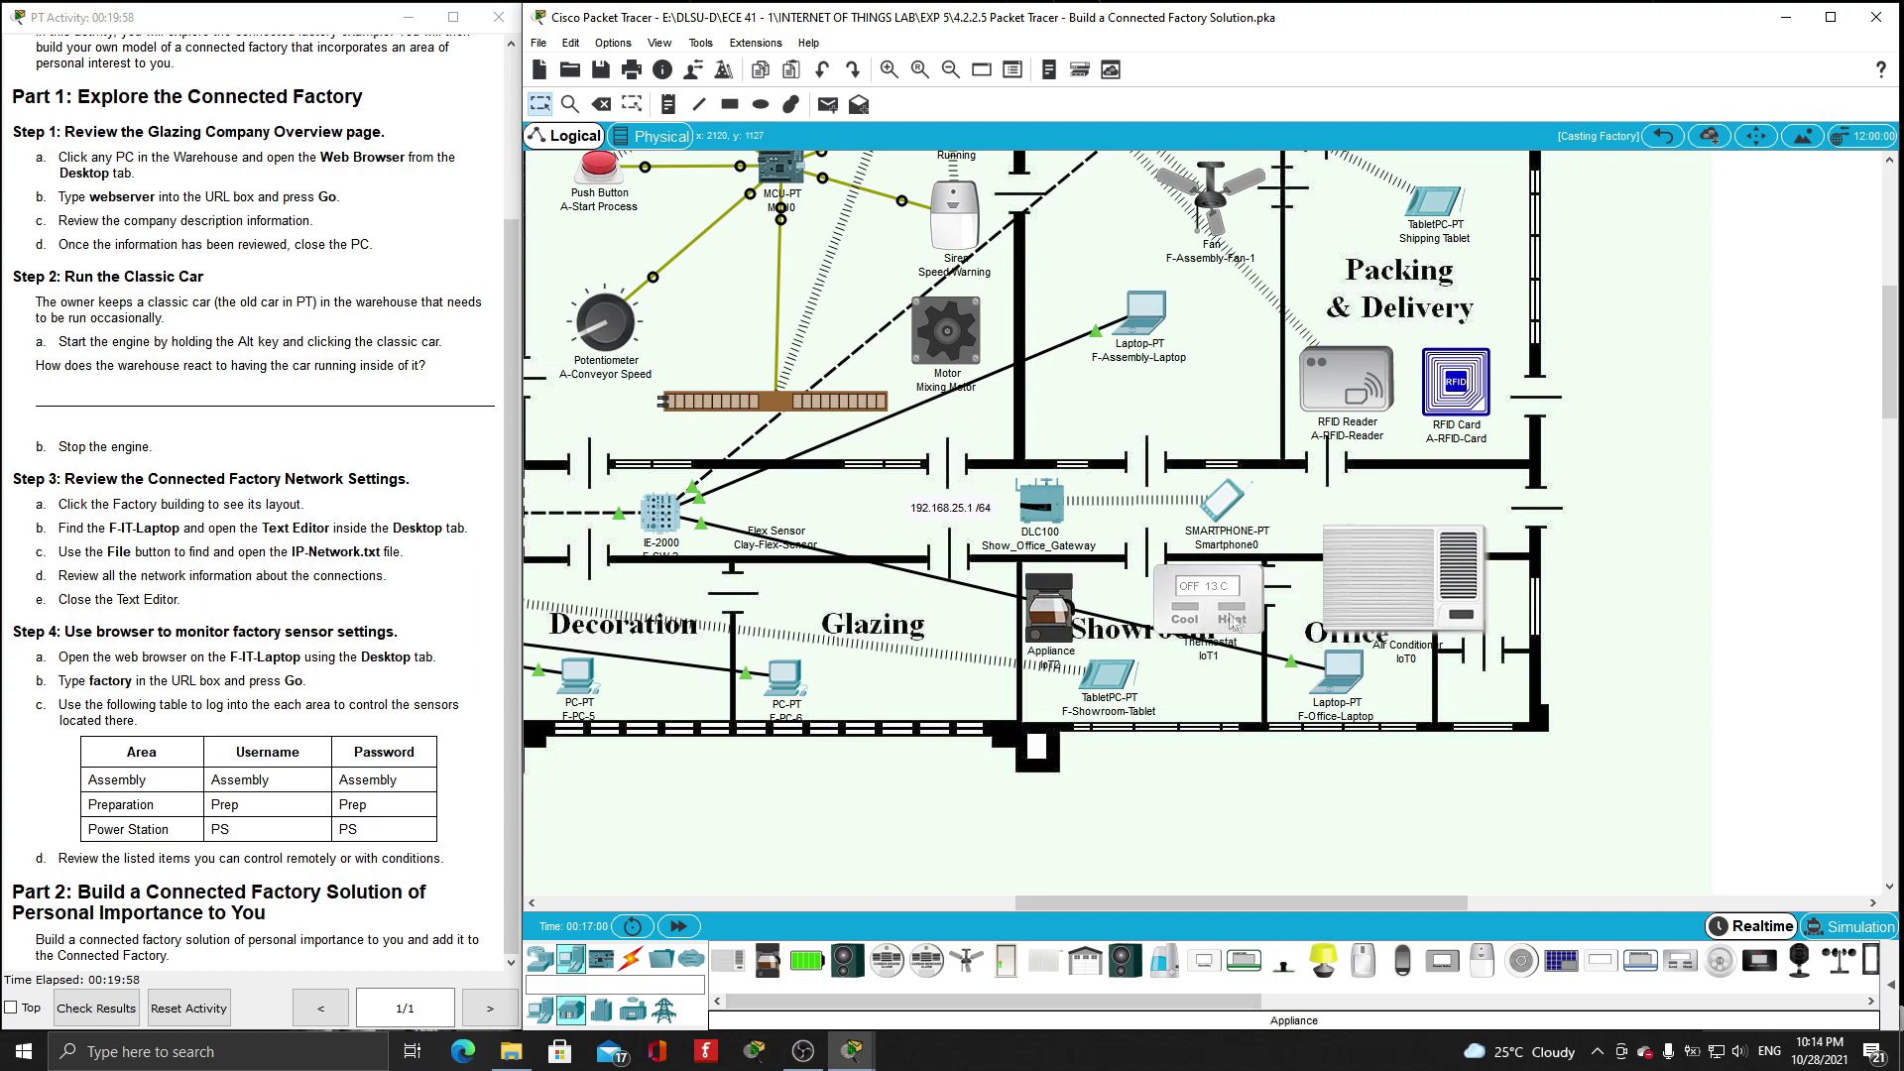
left_click(1220, 612)
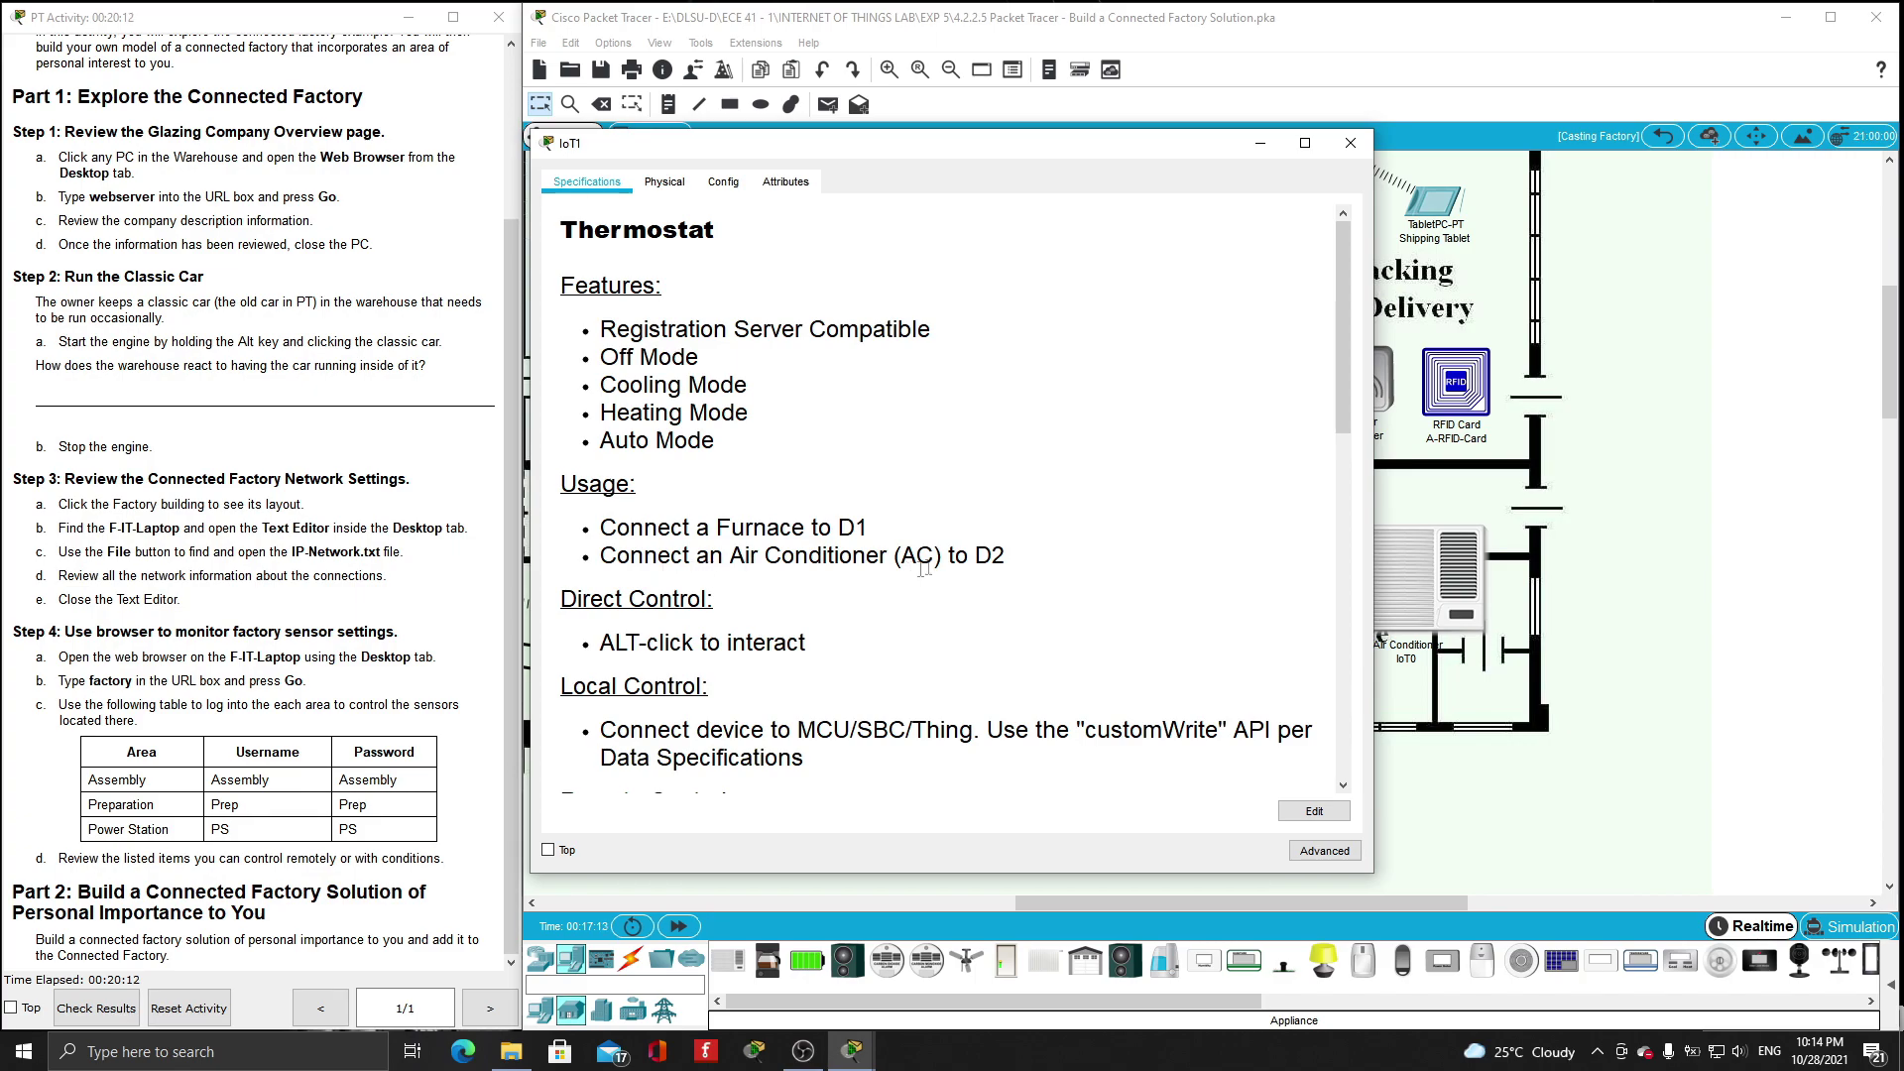
- Connect the thermostat's D0 port to the air conditioner's D0 port with an IoT Custom Cable
left_click(1350, 142)
left_click(631, 959)
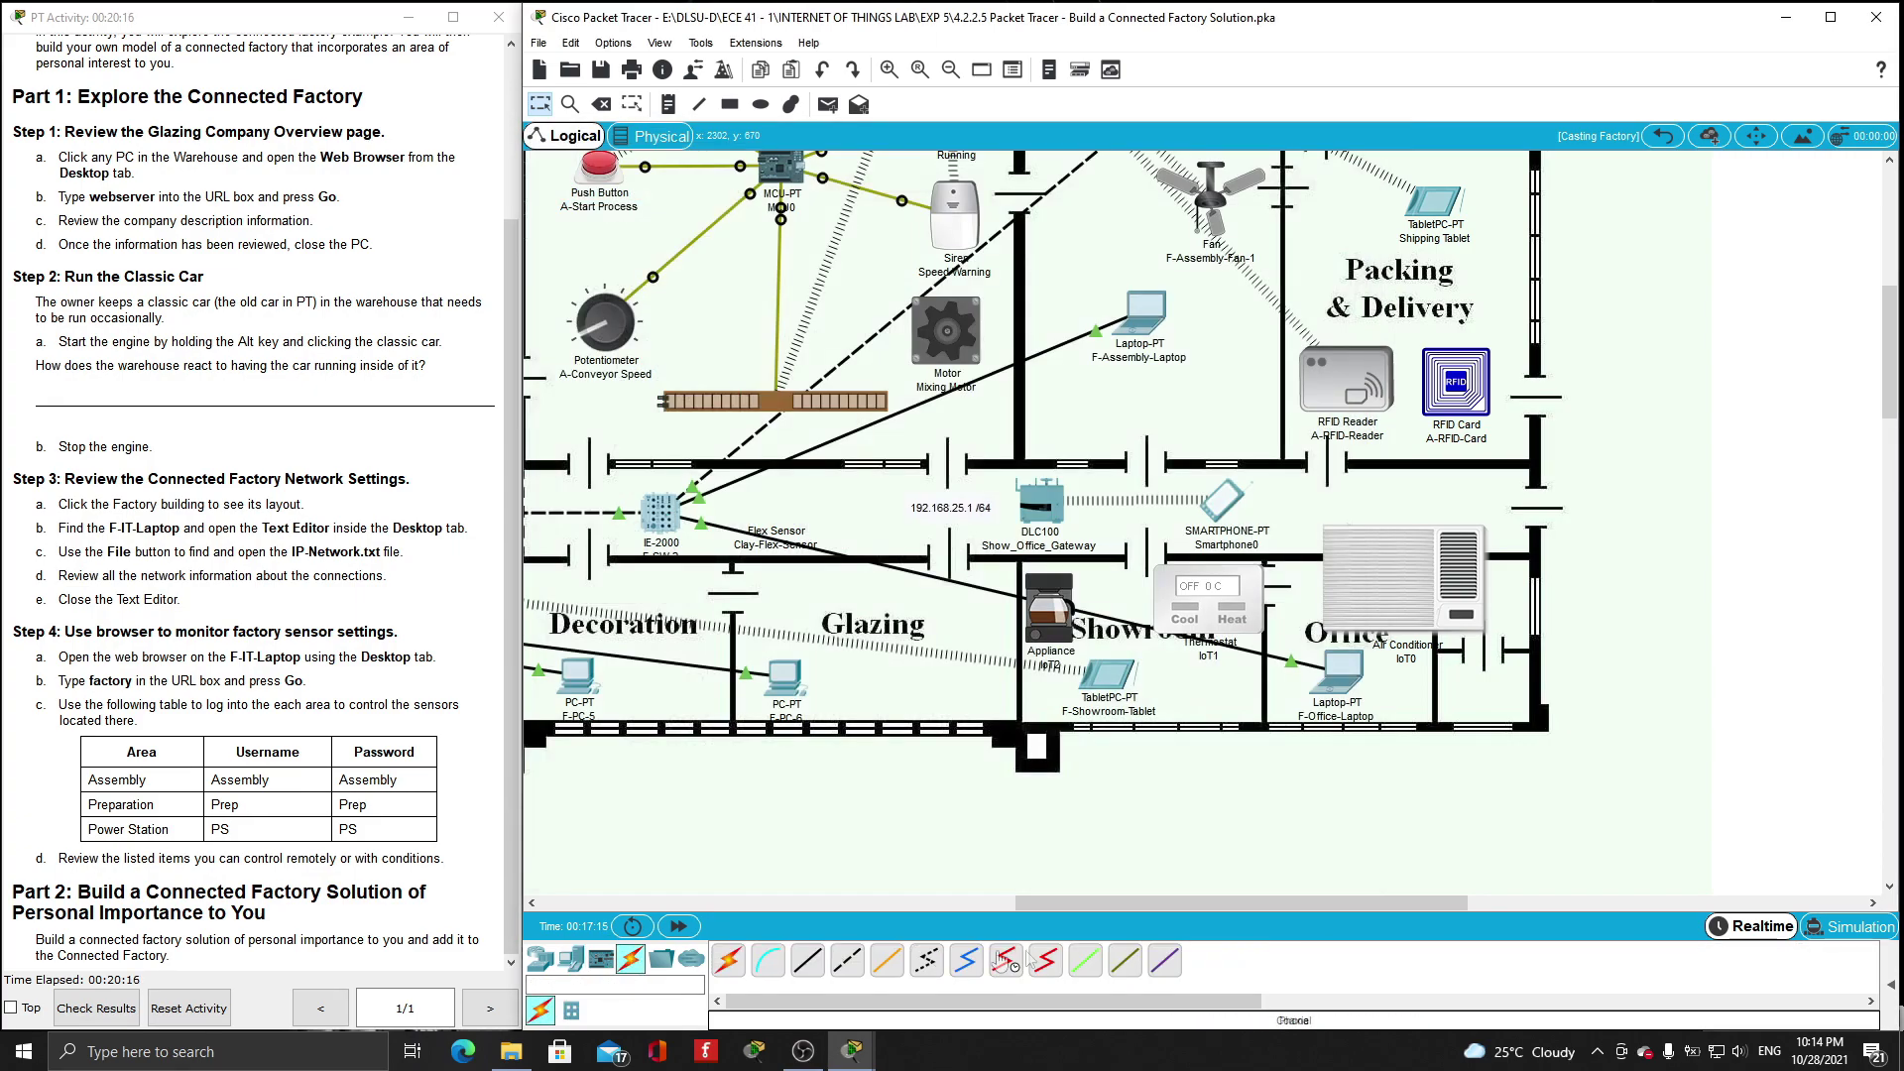
left_click(1125, 959)
left_click(1238, 598)
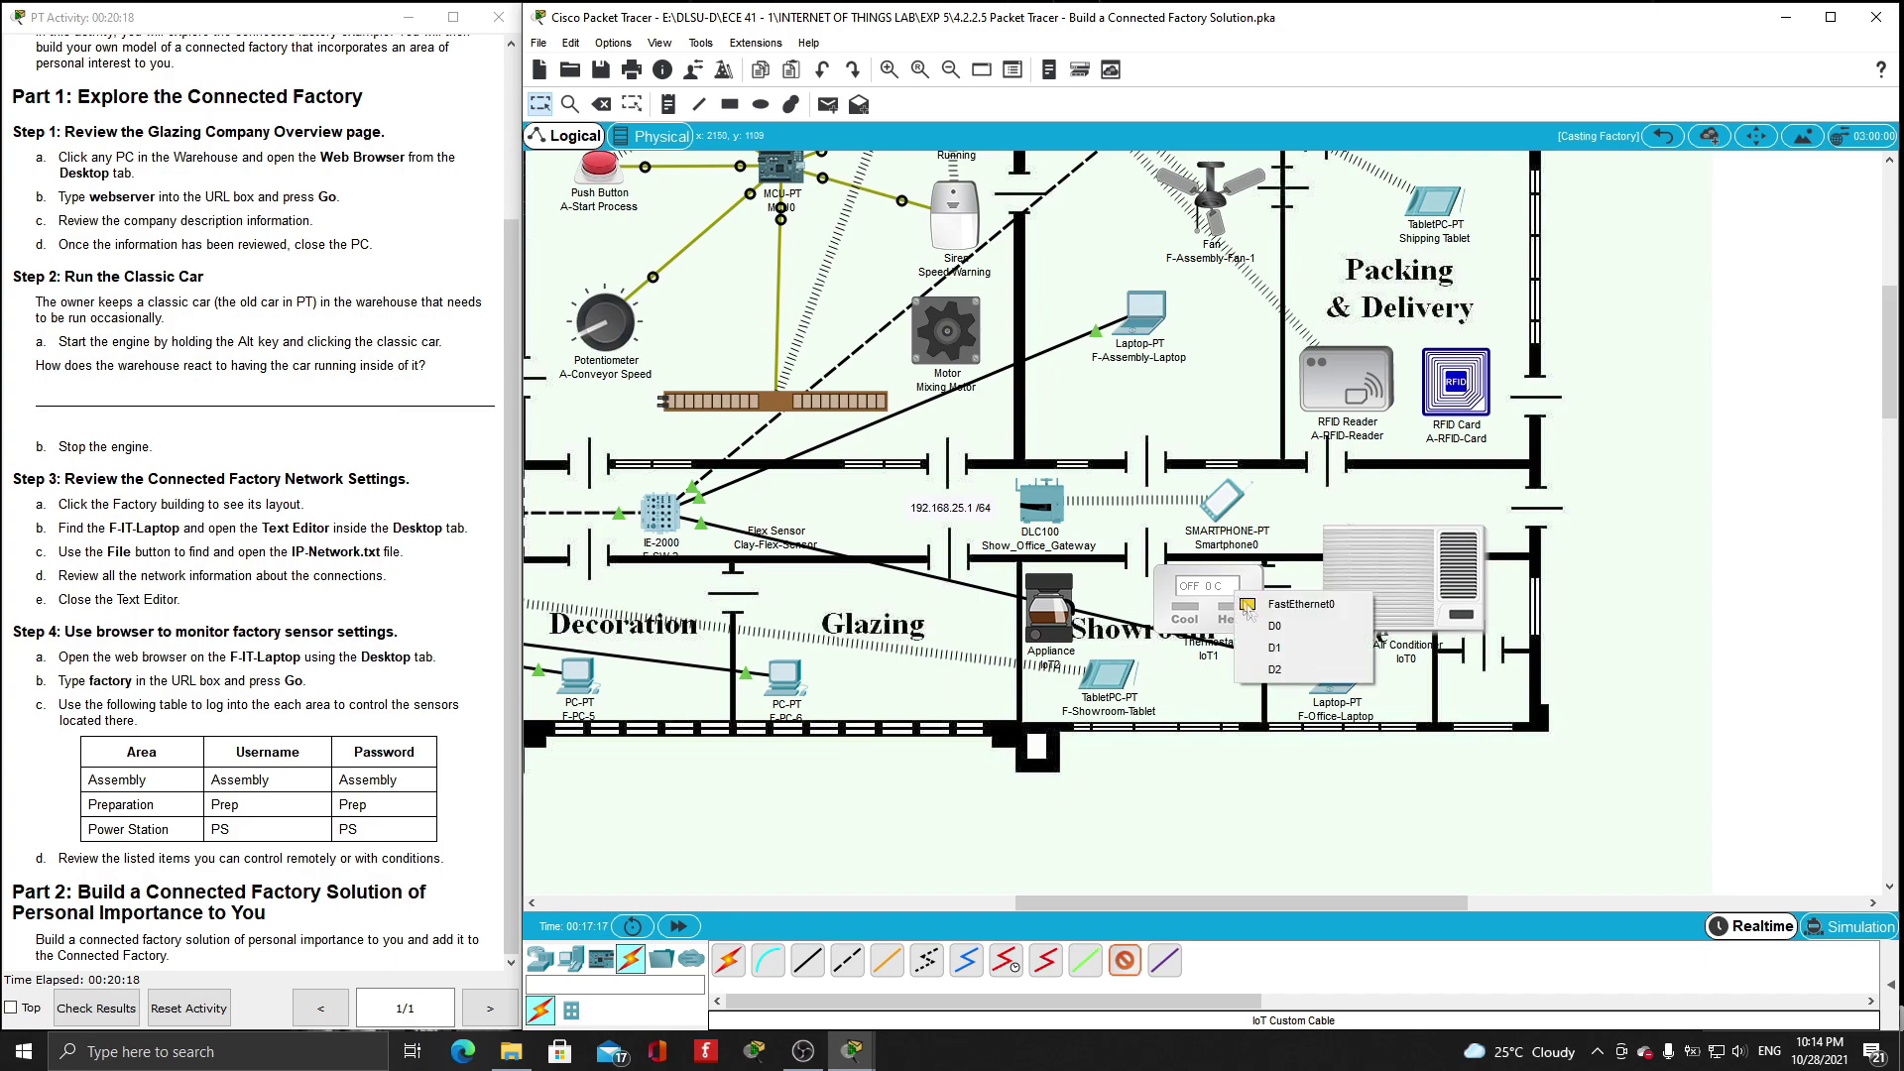
left_click(1255, 628)
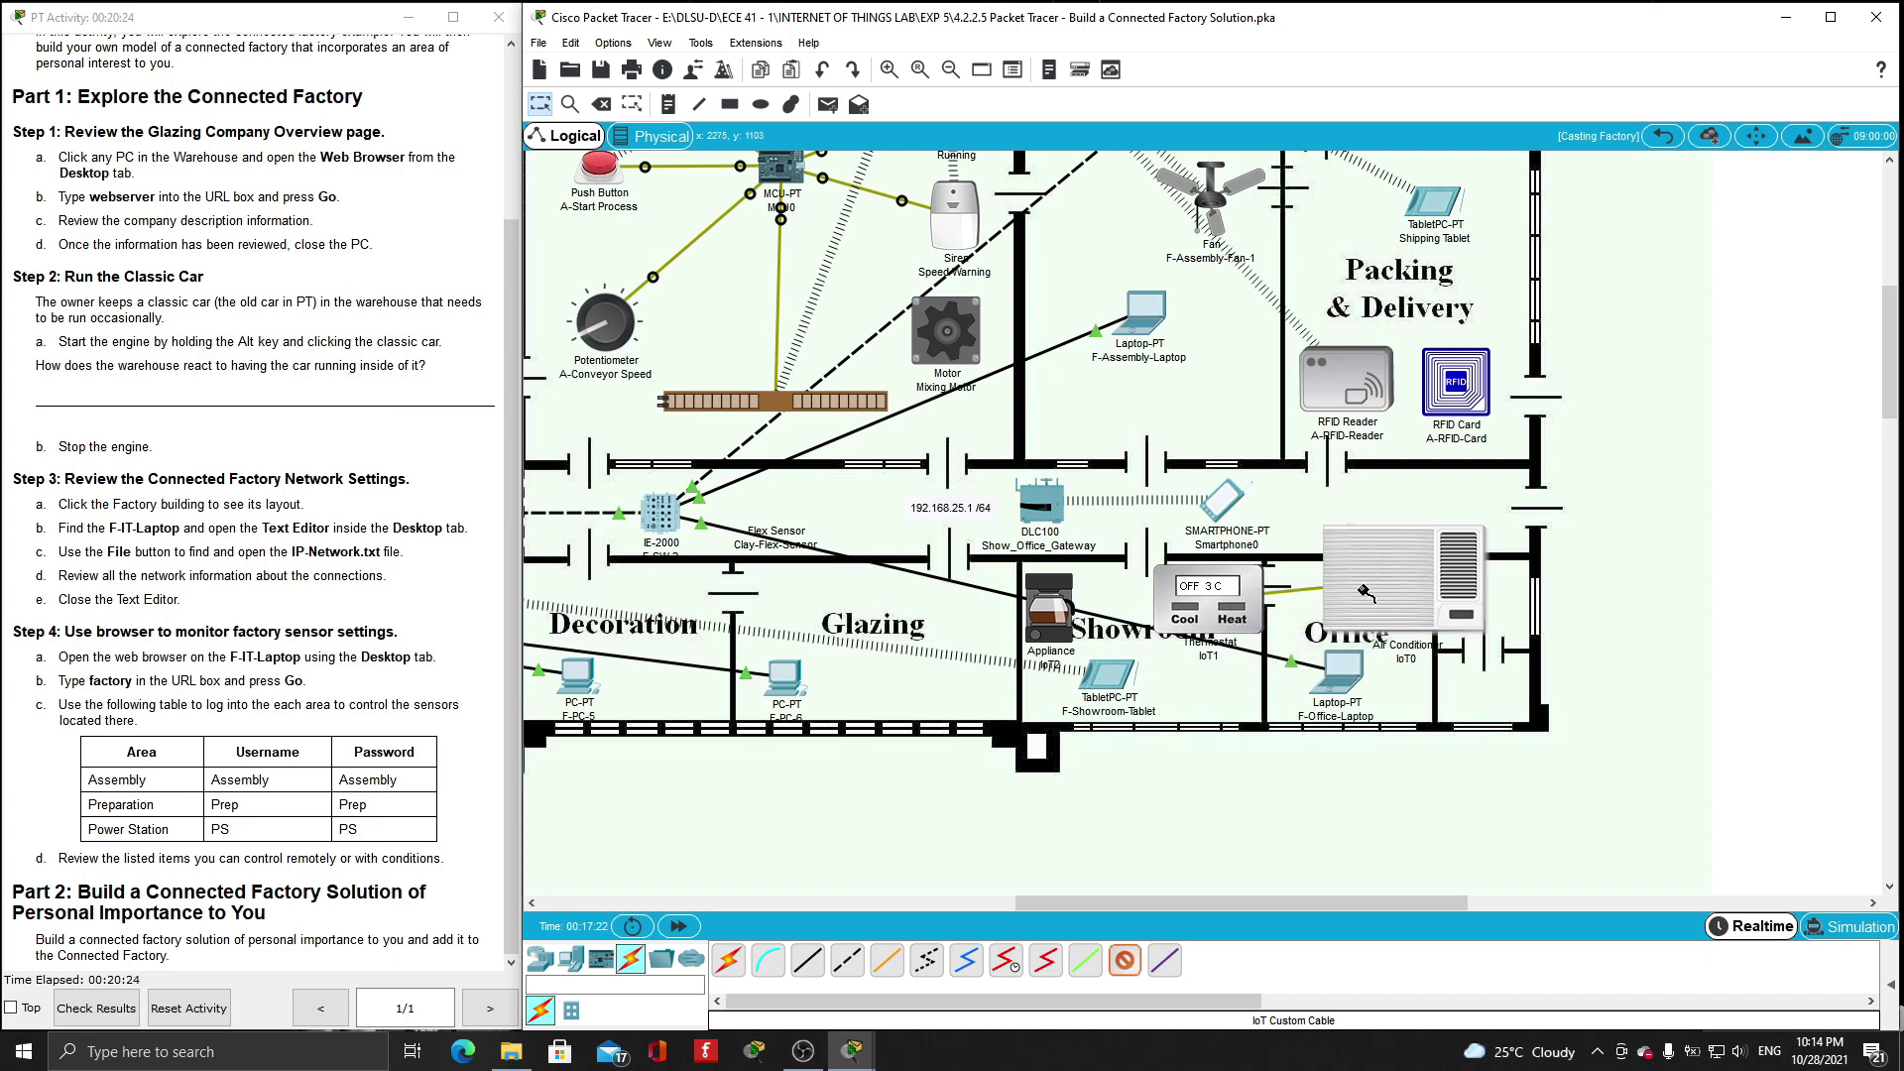
left_click(1343, 599)
left_click(1381, 626)
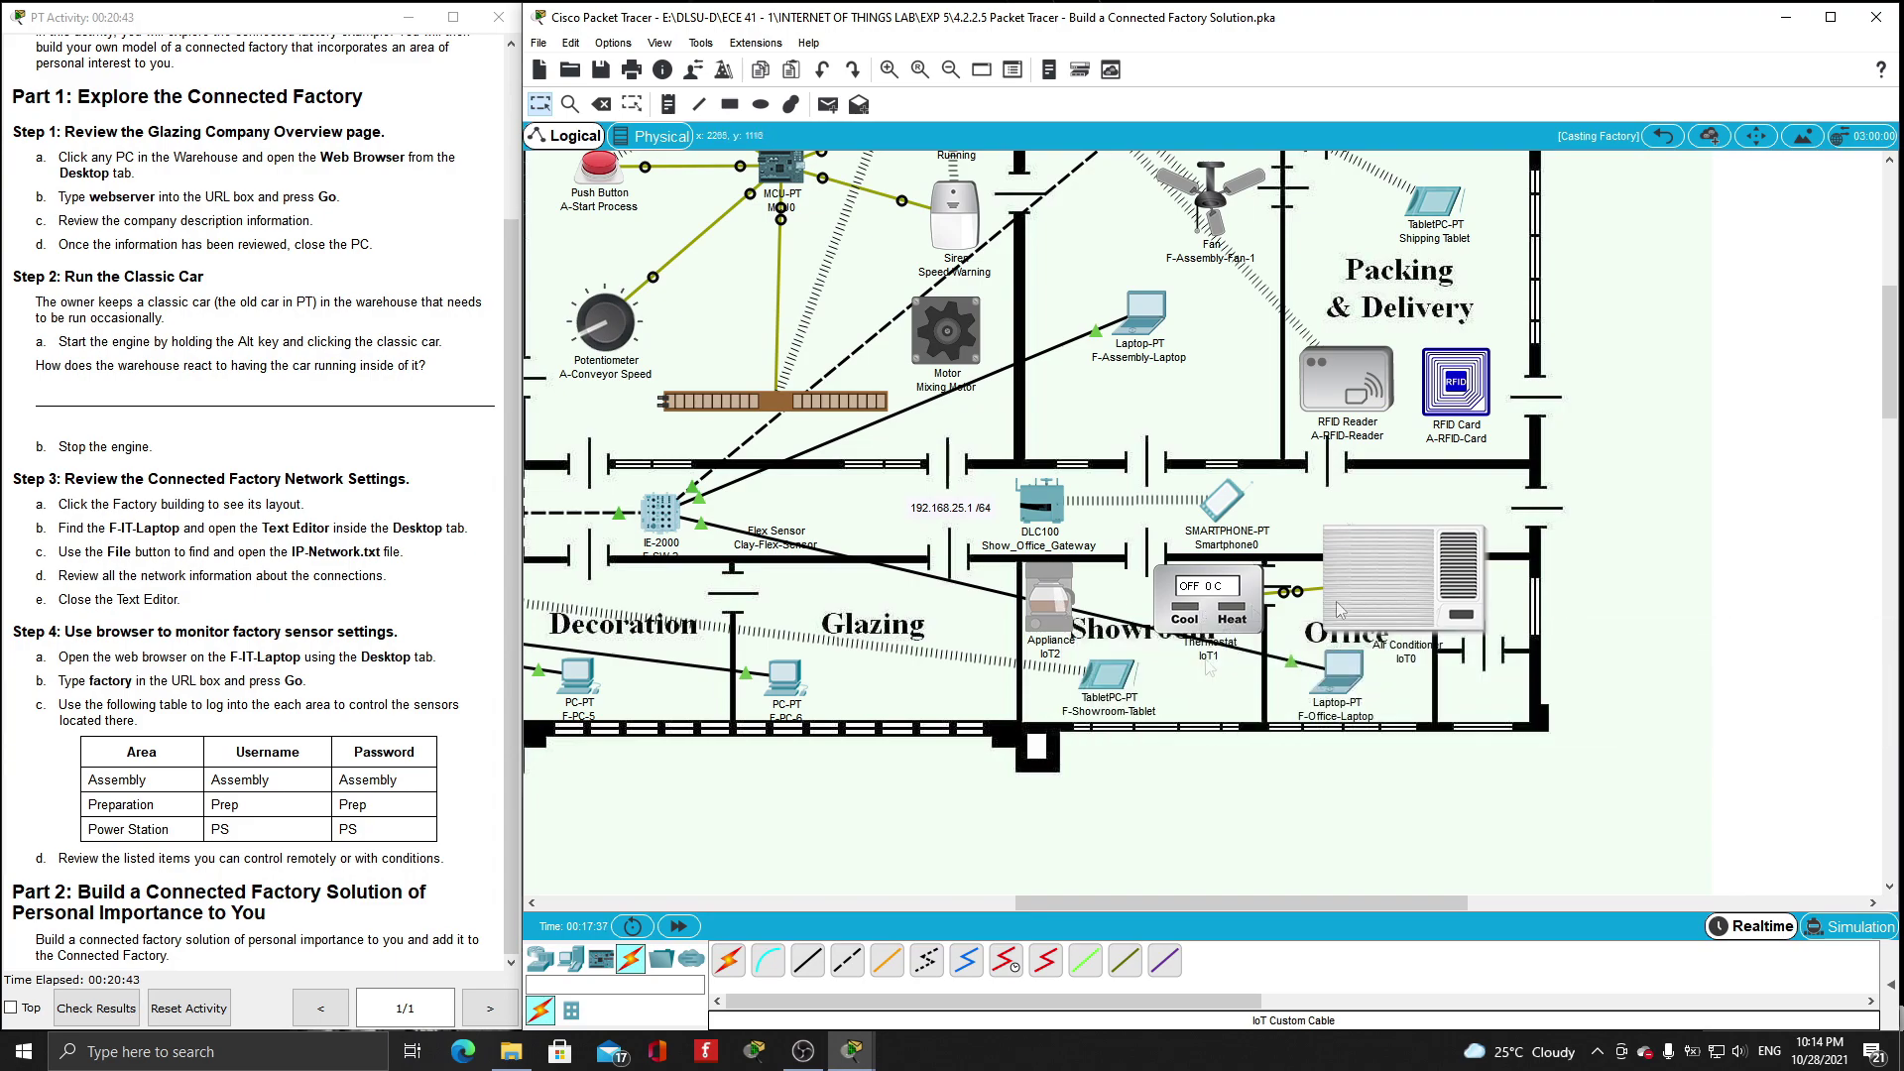
- Cable the appliance (FastEthernet0 to Ethernet 1) and the thermostat to the DLC100 gateway with straight-through copper
left_click(807, 960)
left_click(1057, 597)
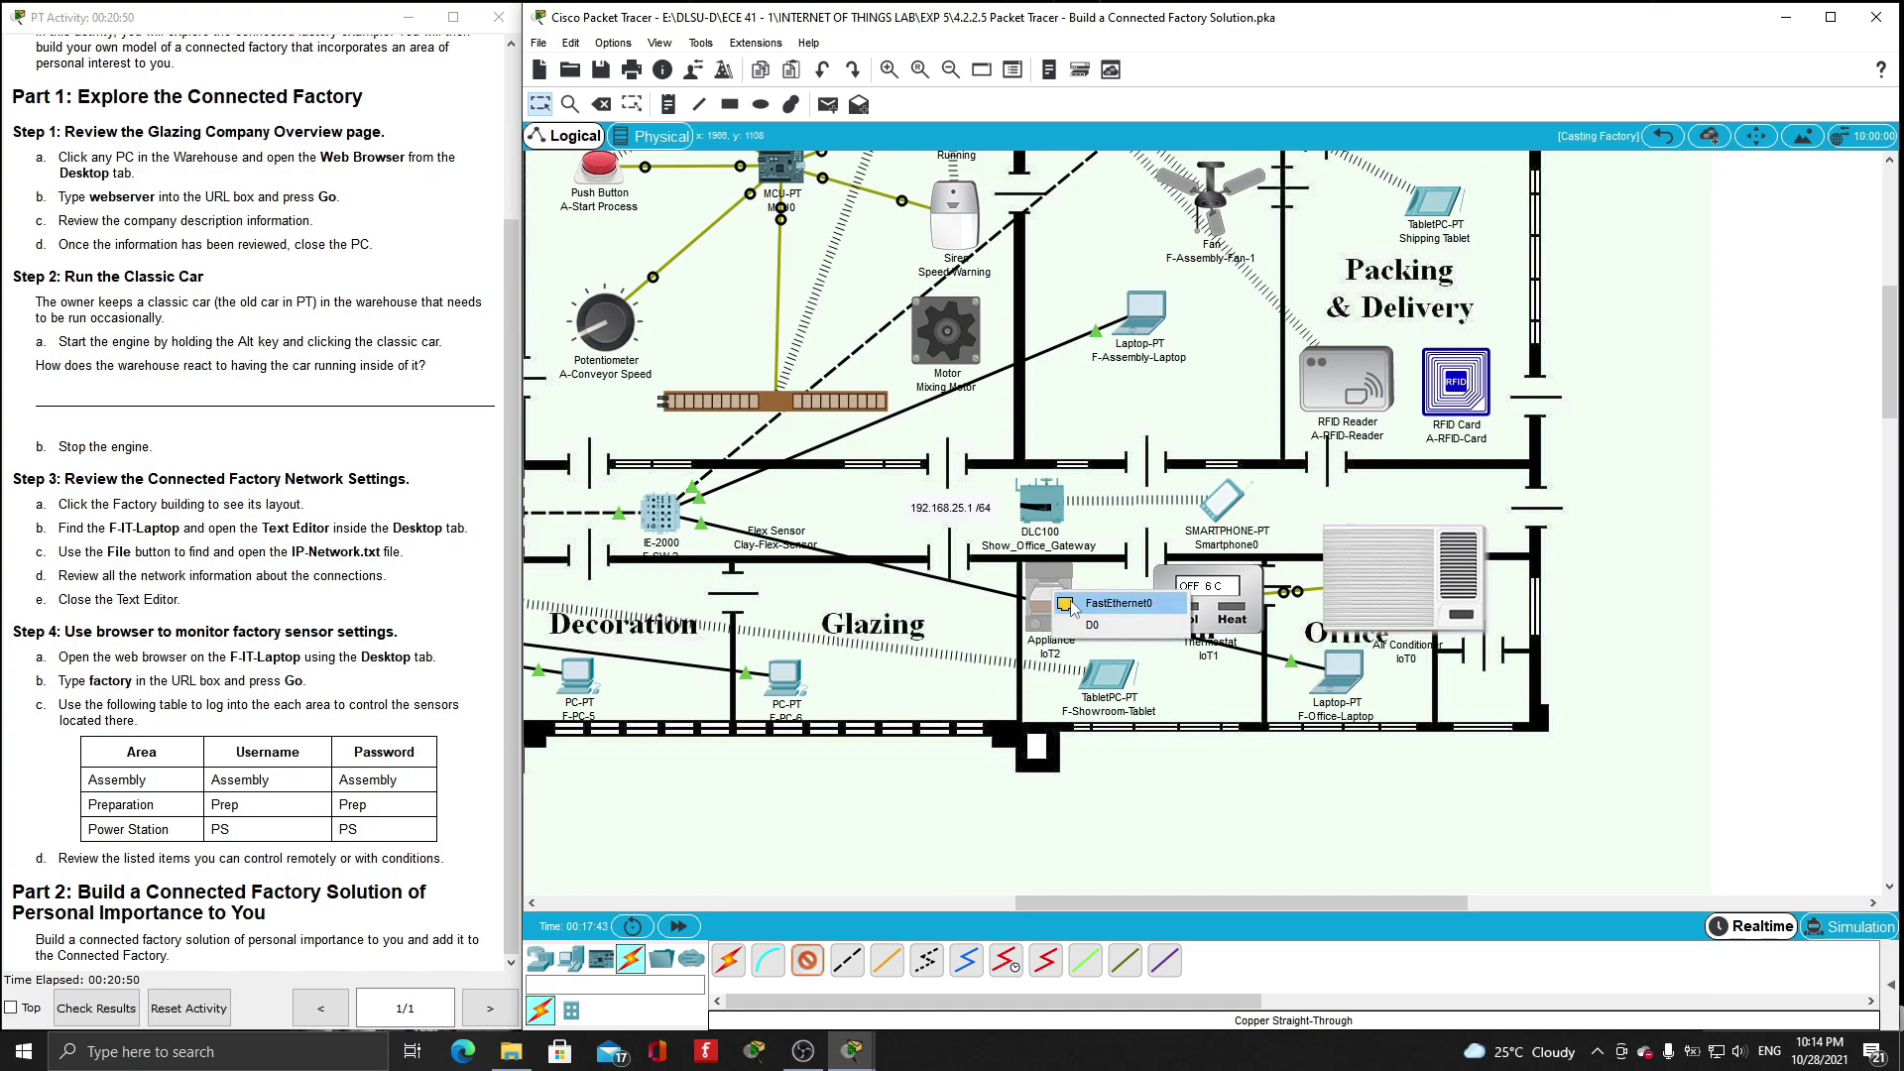
left_click(1071, 603)
left_click(1037, 504)
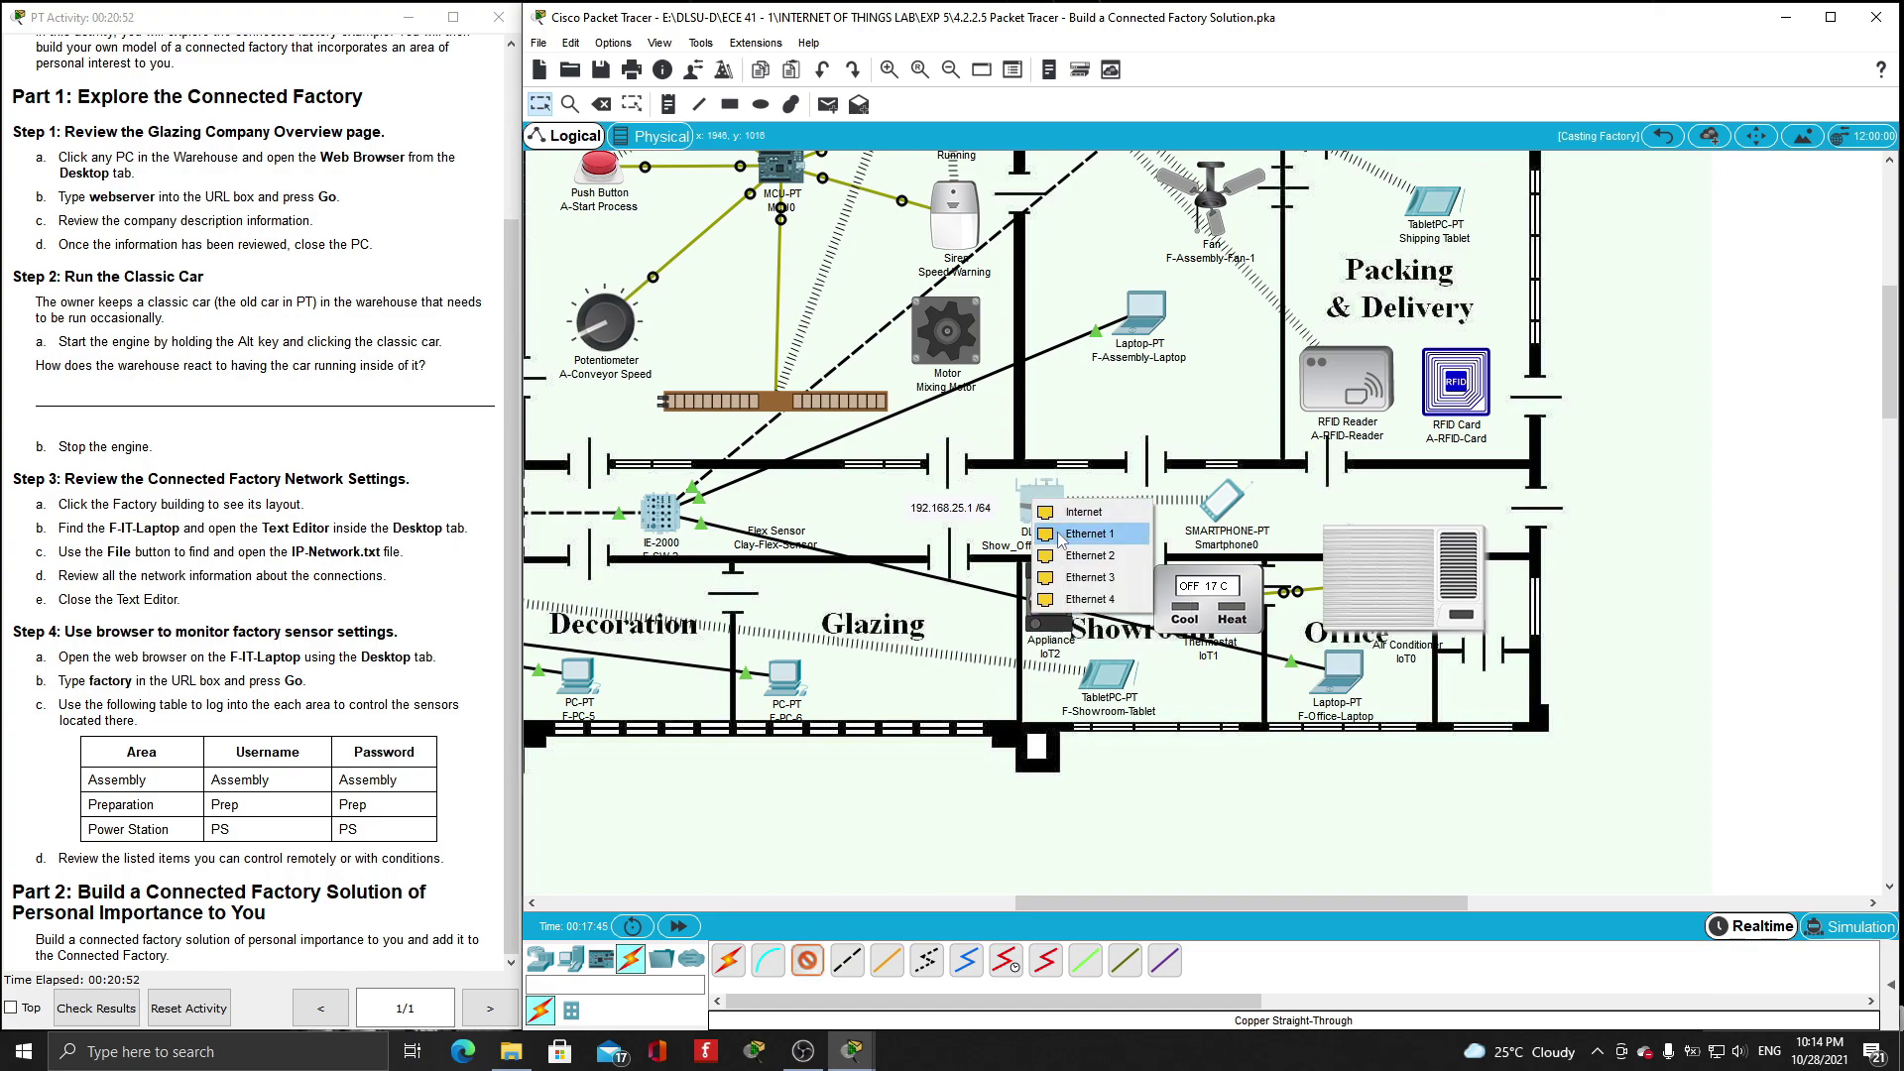
left_click(1061, 537)
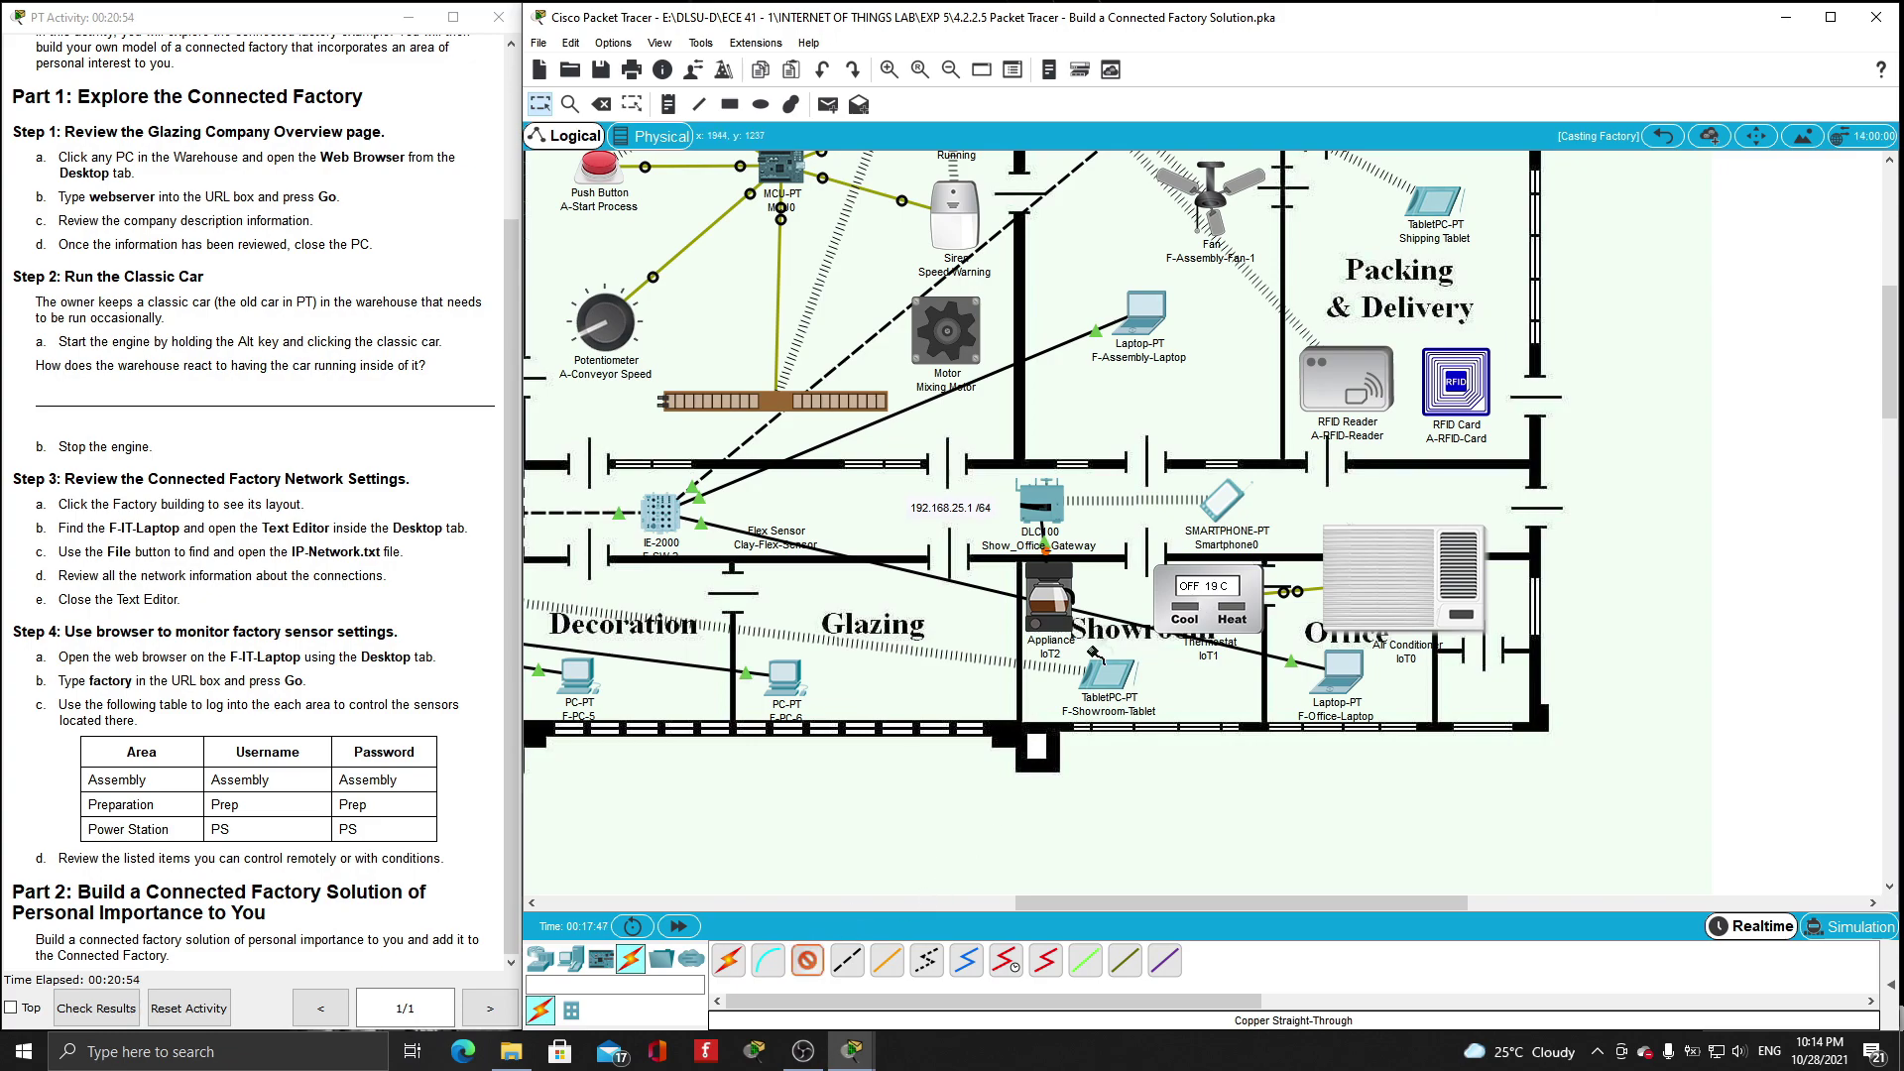
left_click(1180, 595)
left_click(1195, 618)
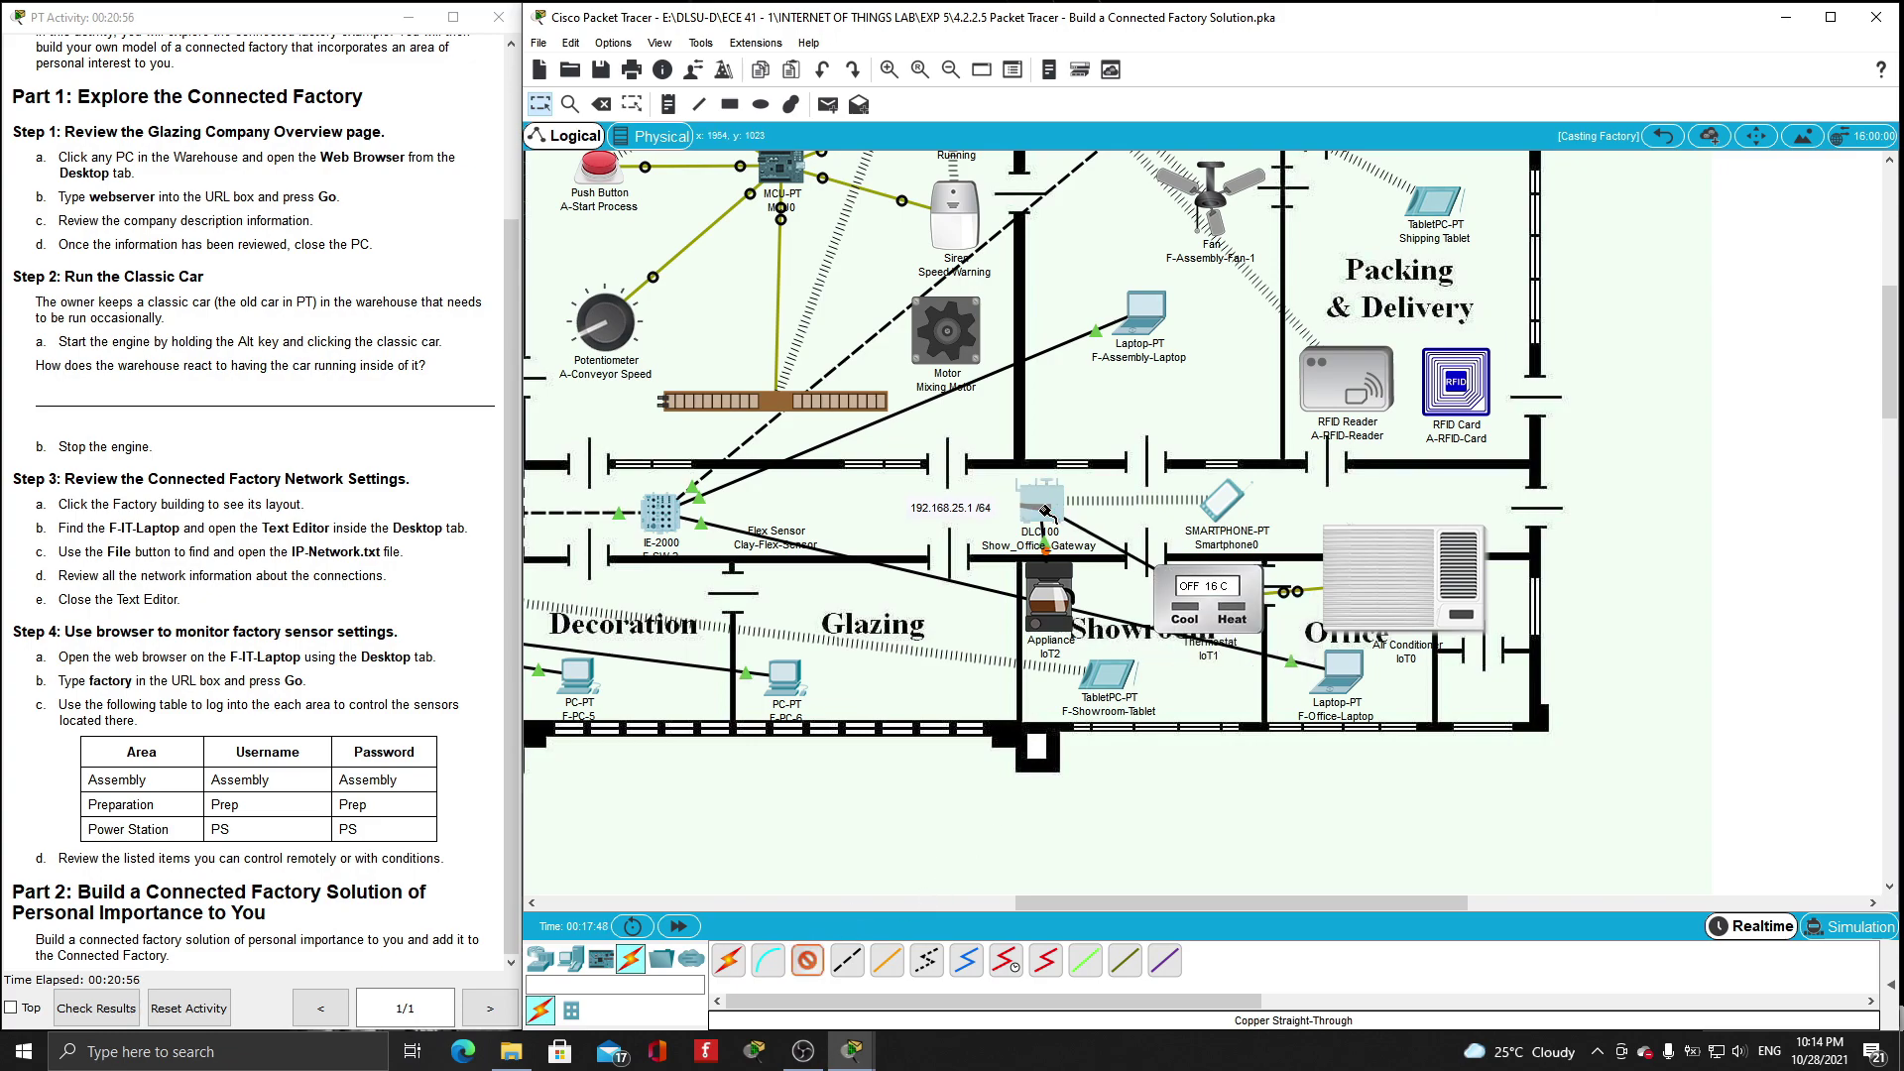
left_click(1044, 511)
left_click(1068, 561)
- Cable the air conditioner to the DLC100 gateway with straight-through copper and open its details
left_click(807, 960)
left_click(1403, 578)
left_click(1384, 607)
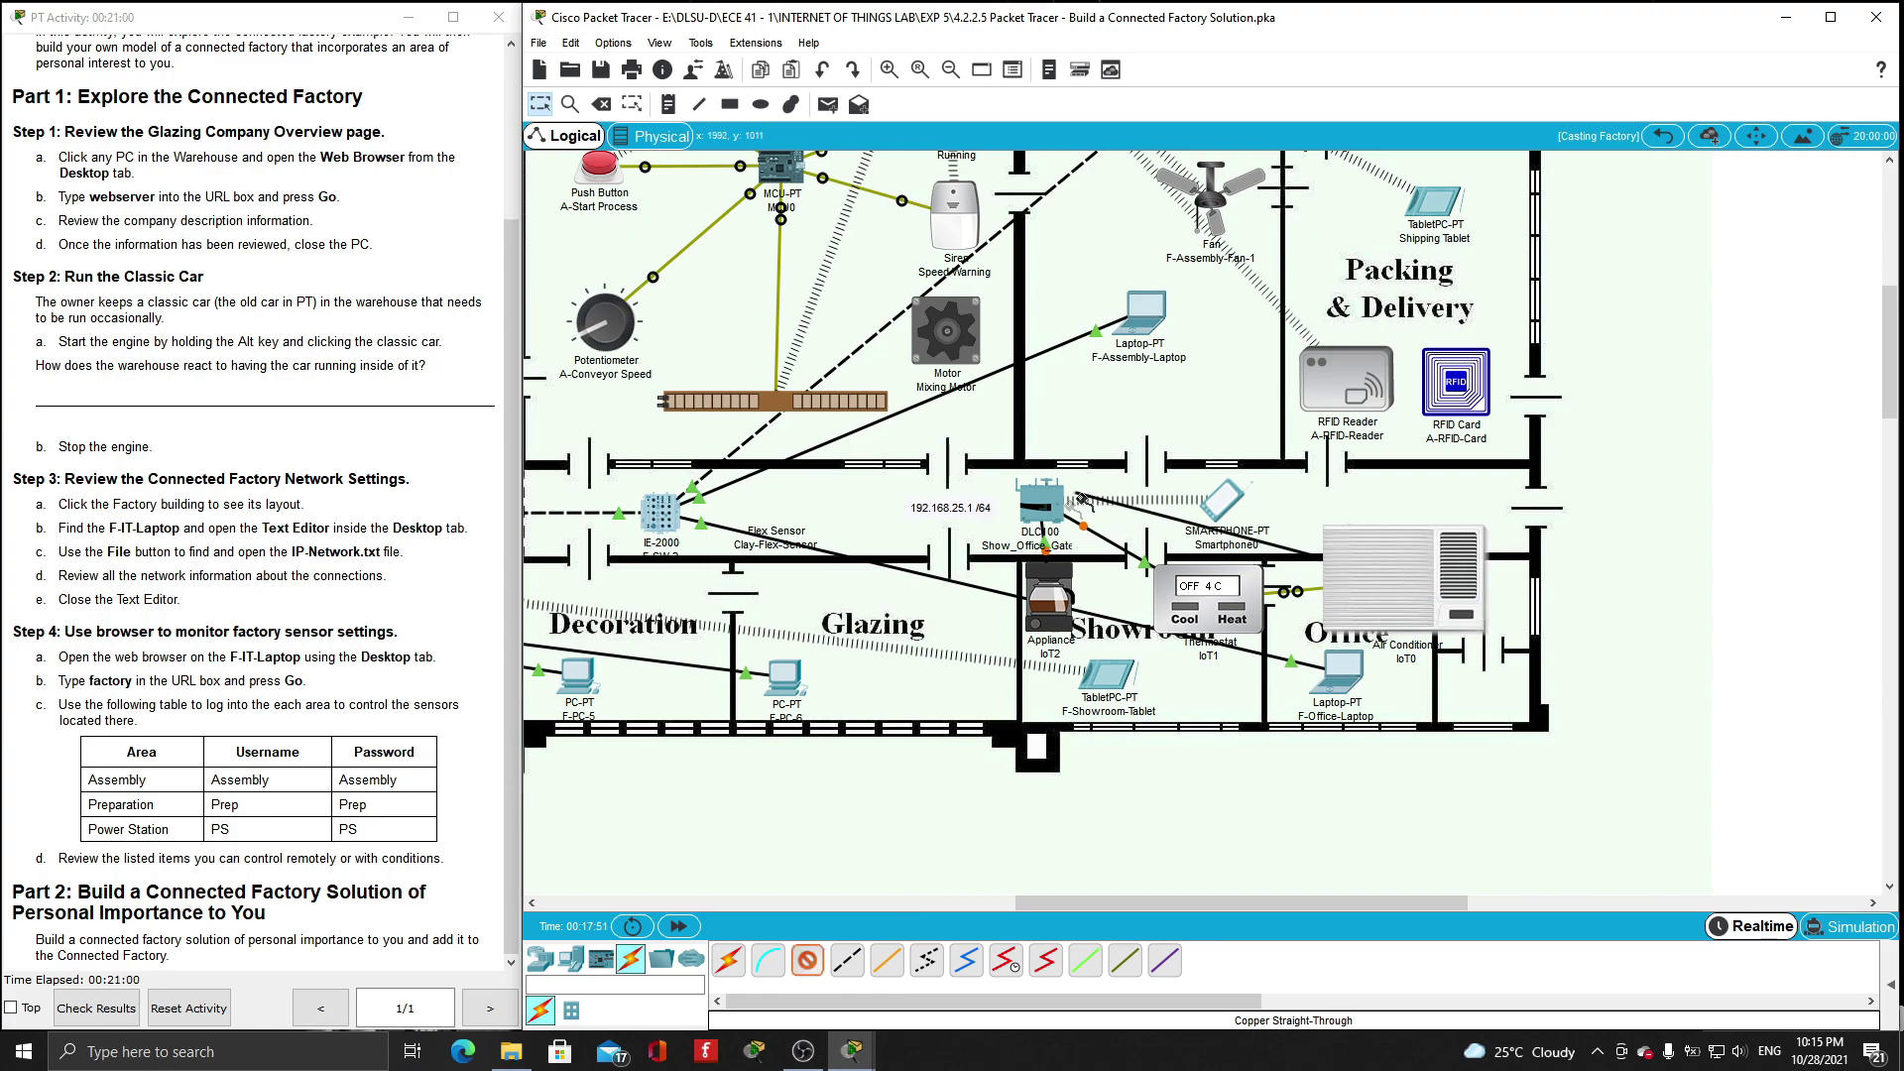
left_click(1081, 499)
left_click(1098, 544)
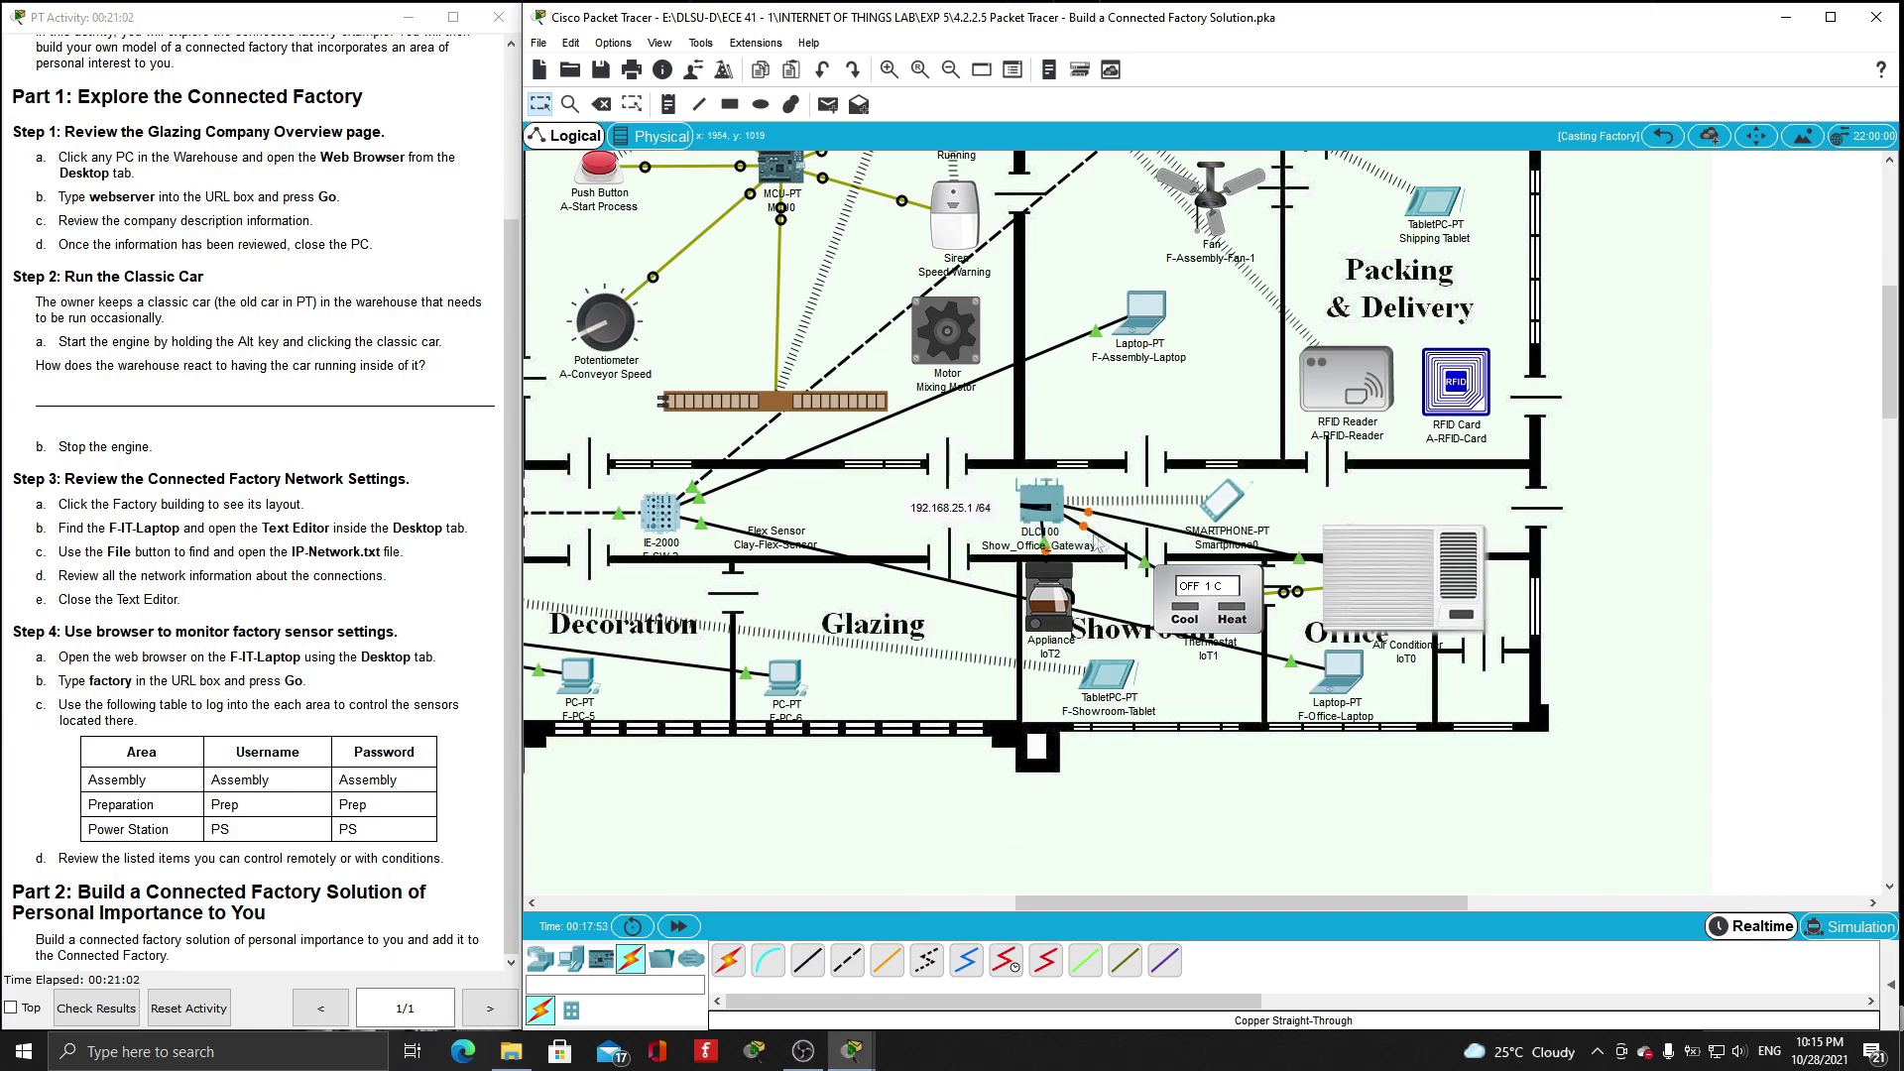
mouse_move(1390, 595)
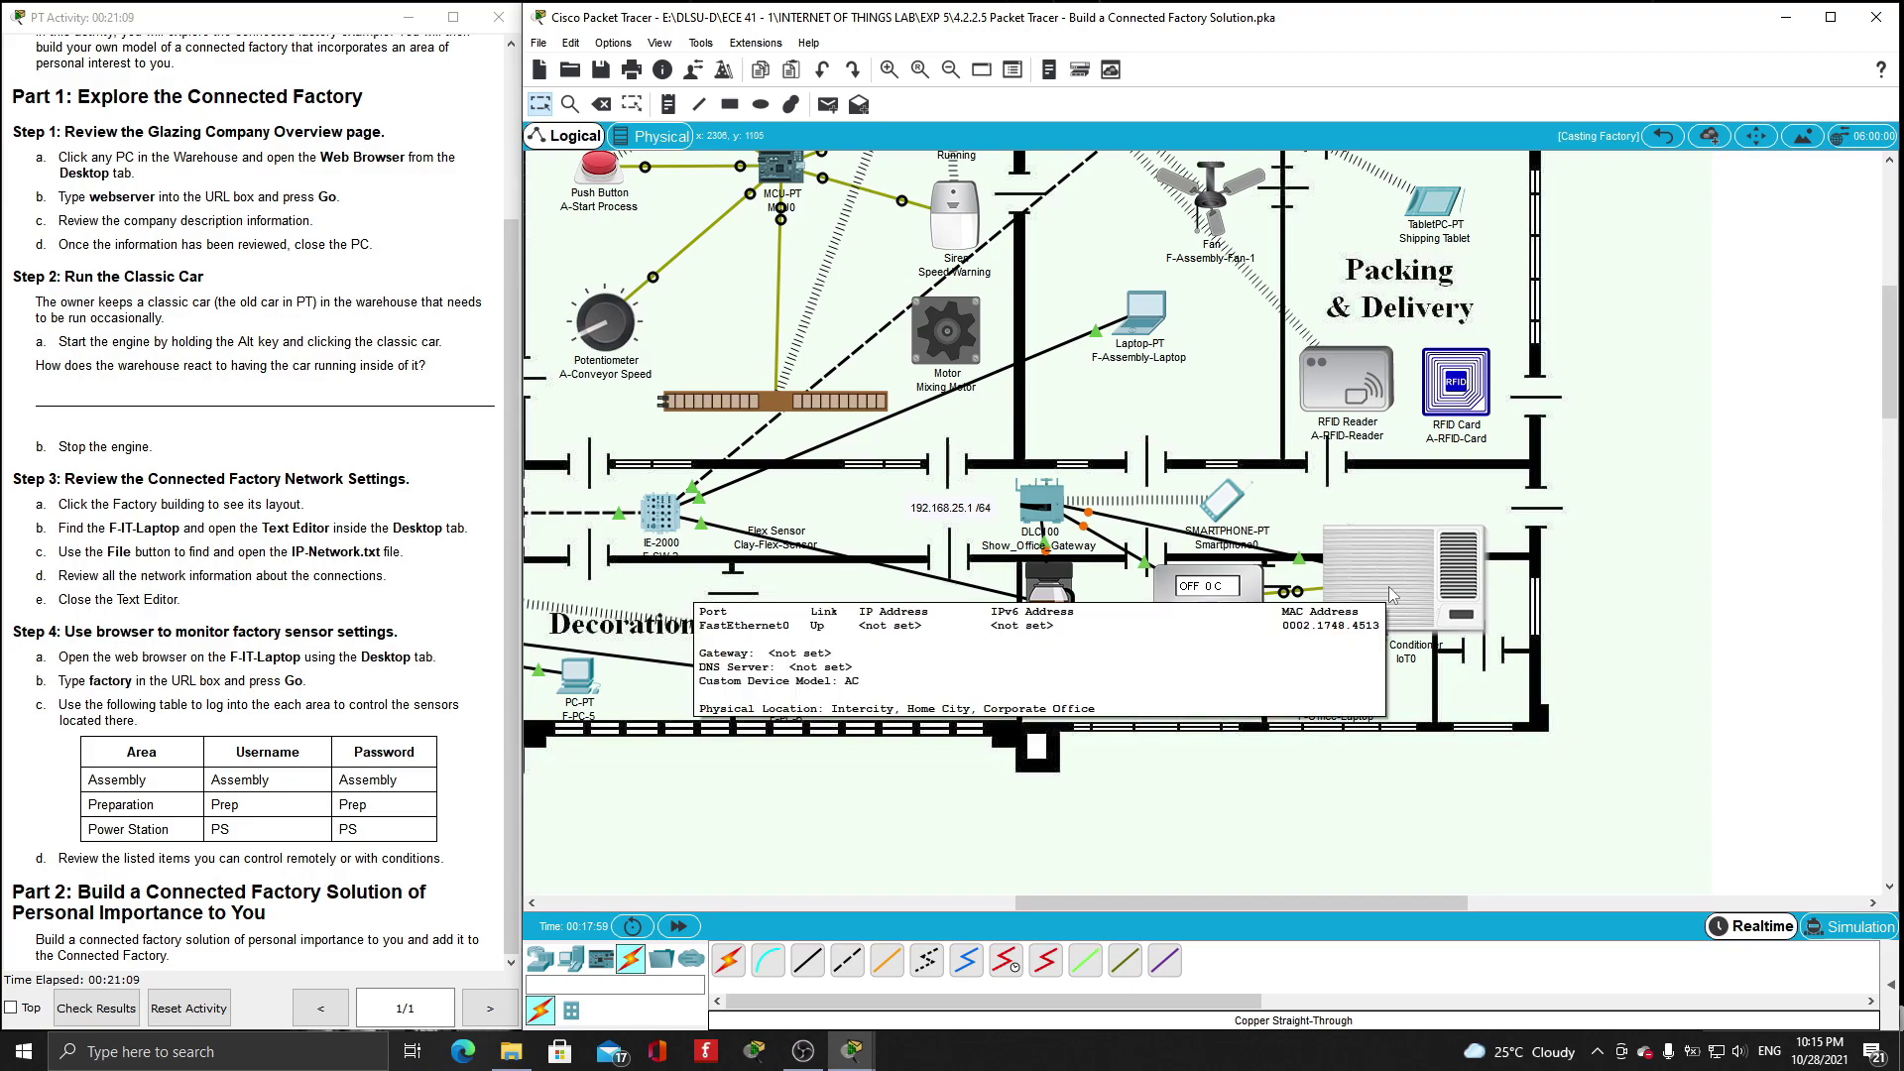
left_click(1393, 595)
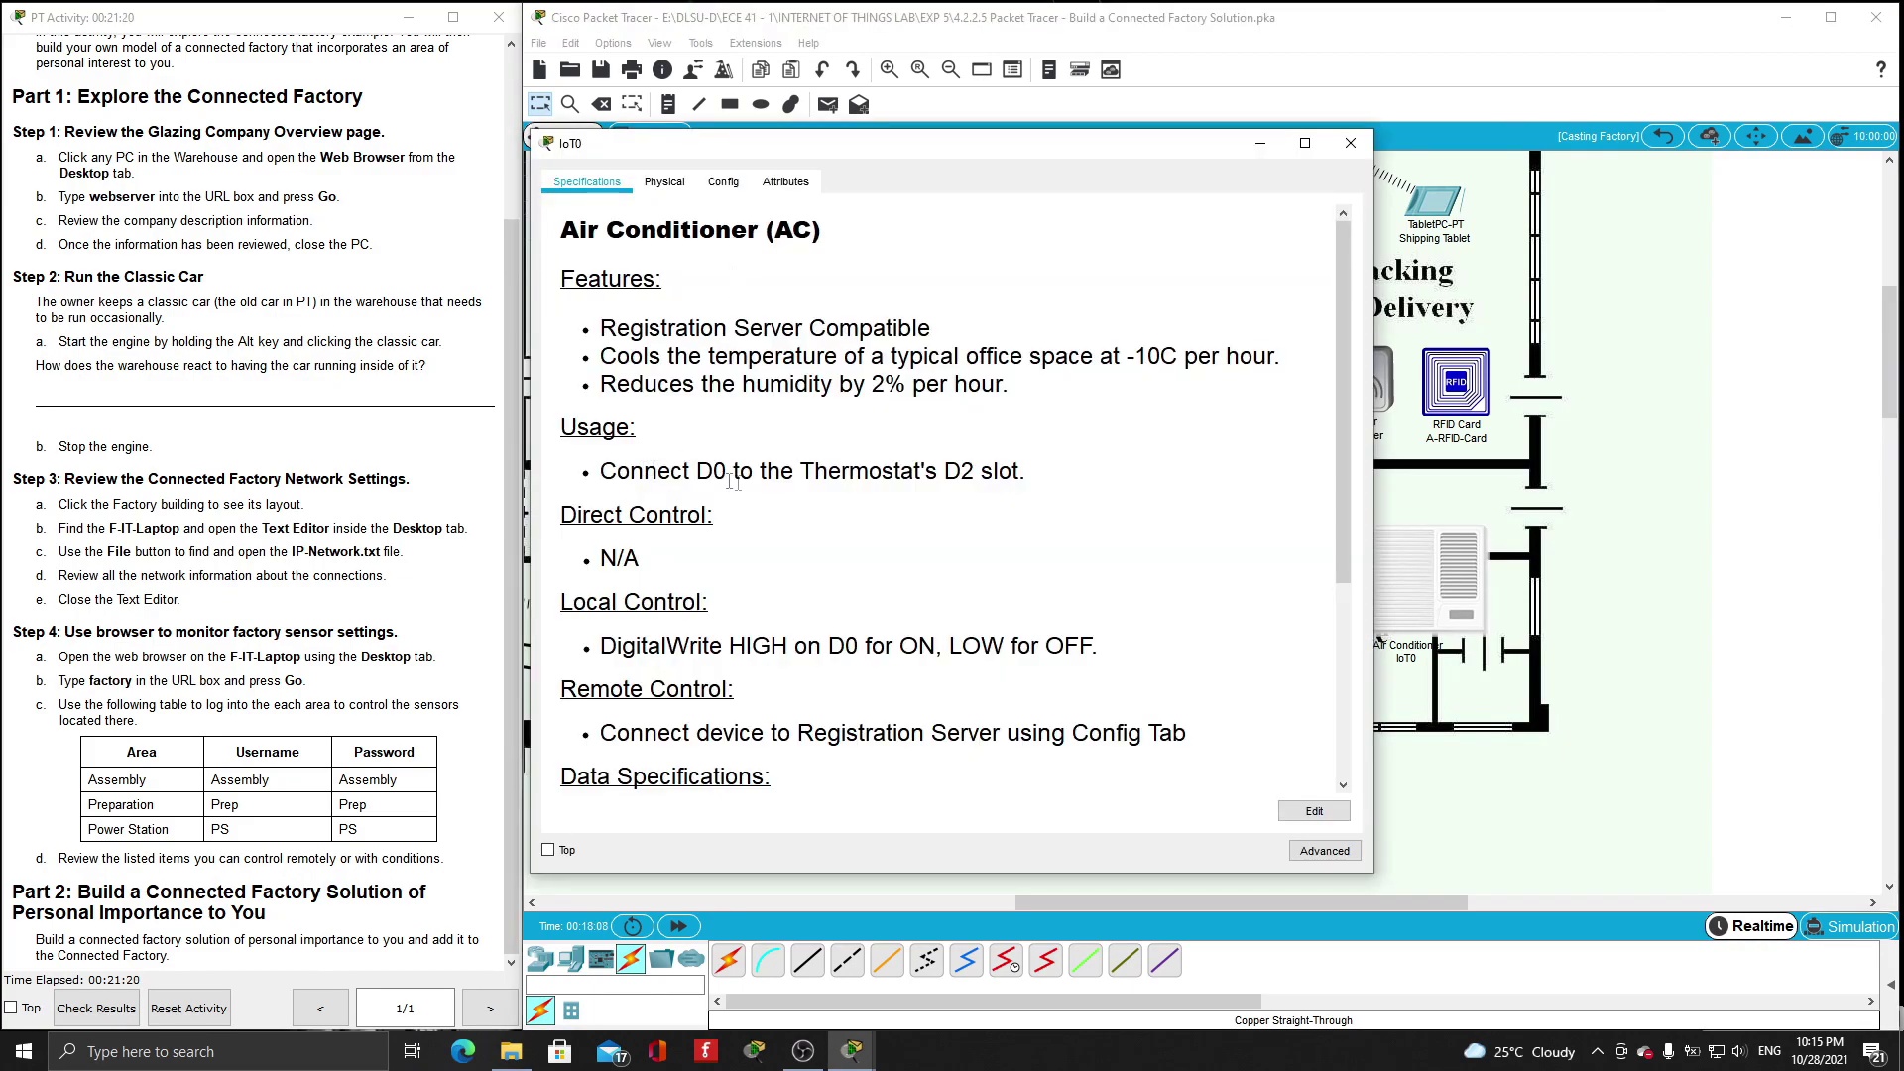
- Rename the air conditioner to Show_Office_AC and set it to DHCP
left_click(724, 183)
type("Show_Office_AC")
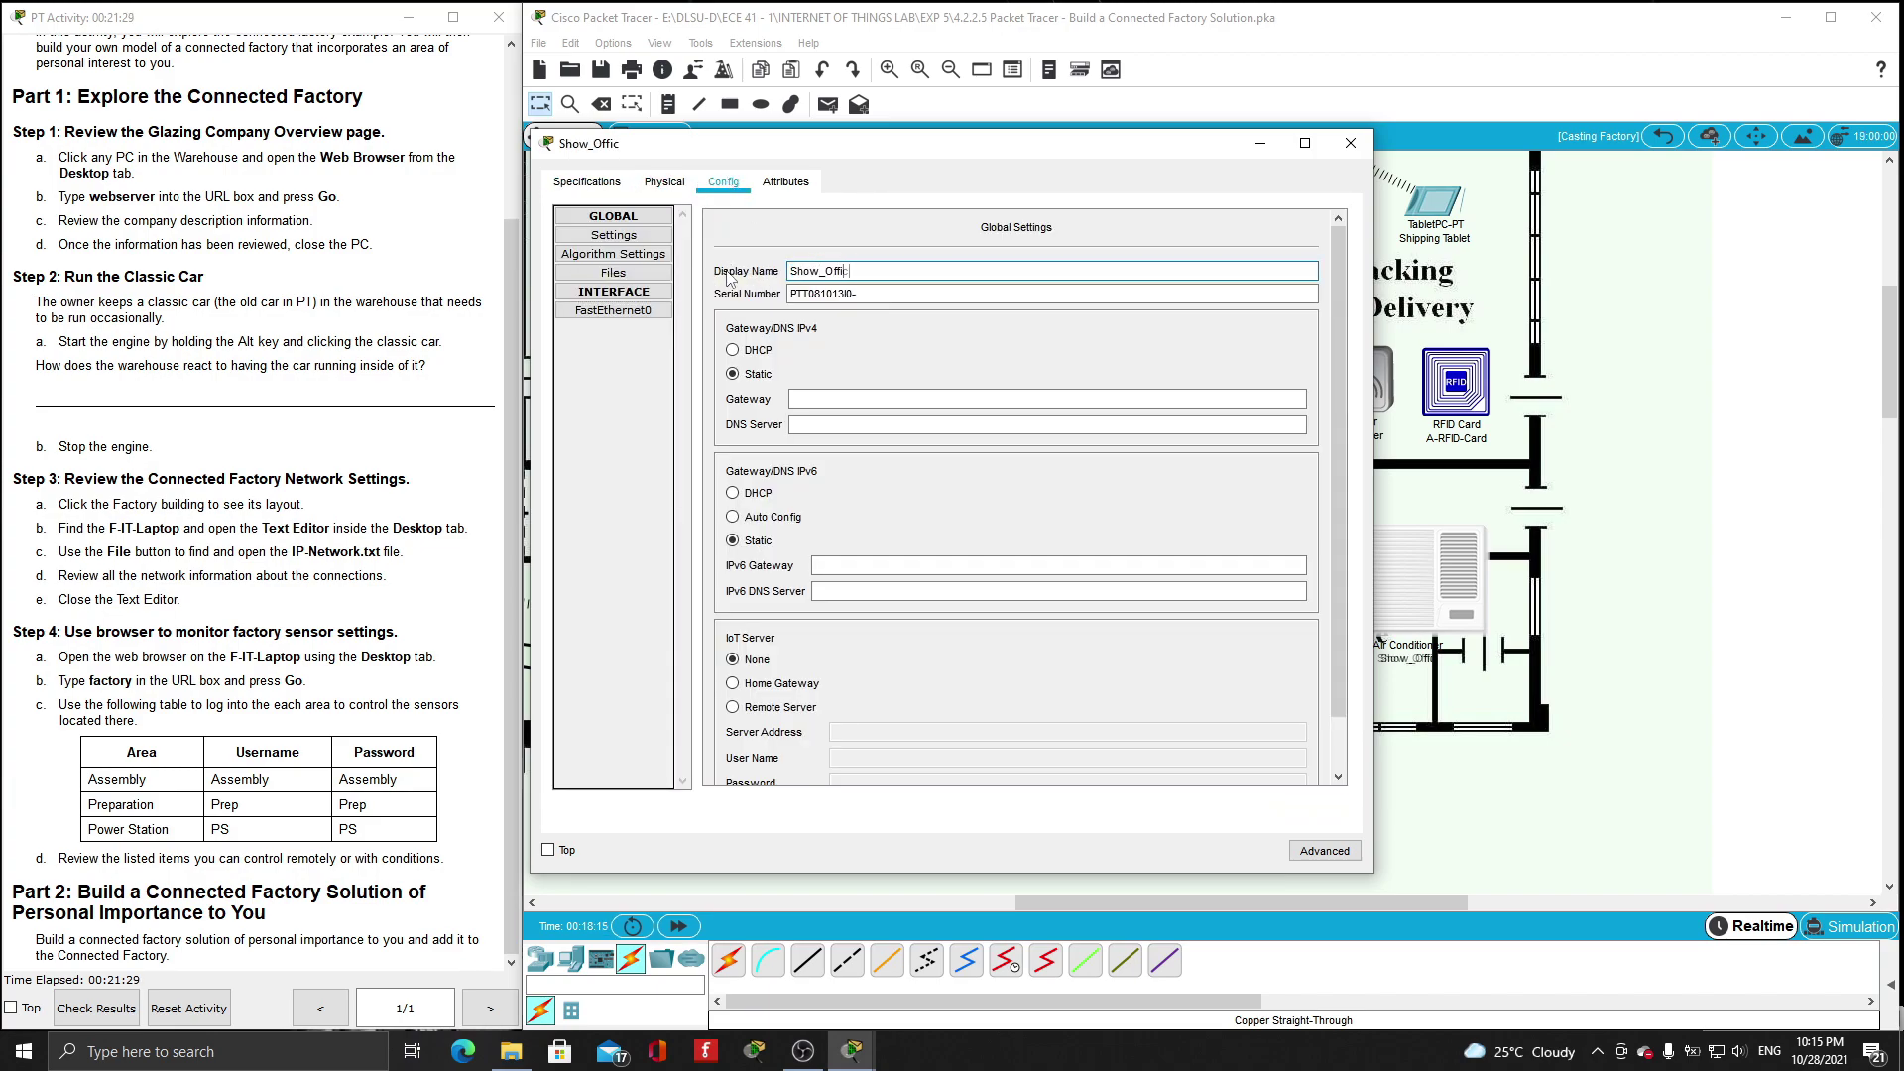
key("Return")
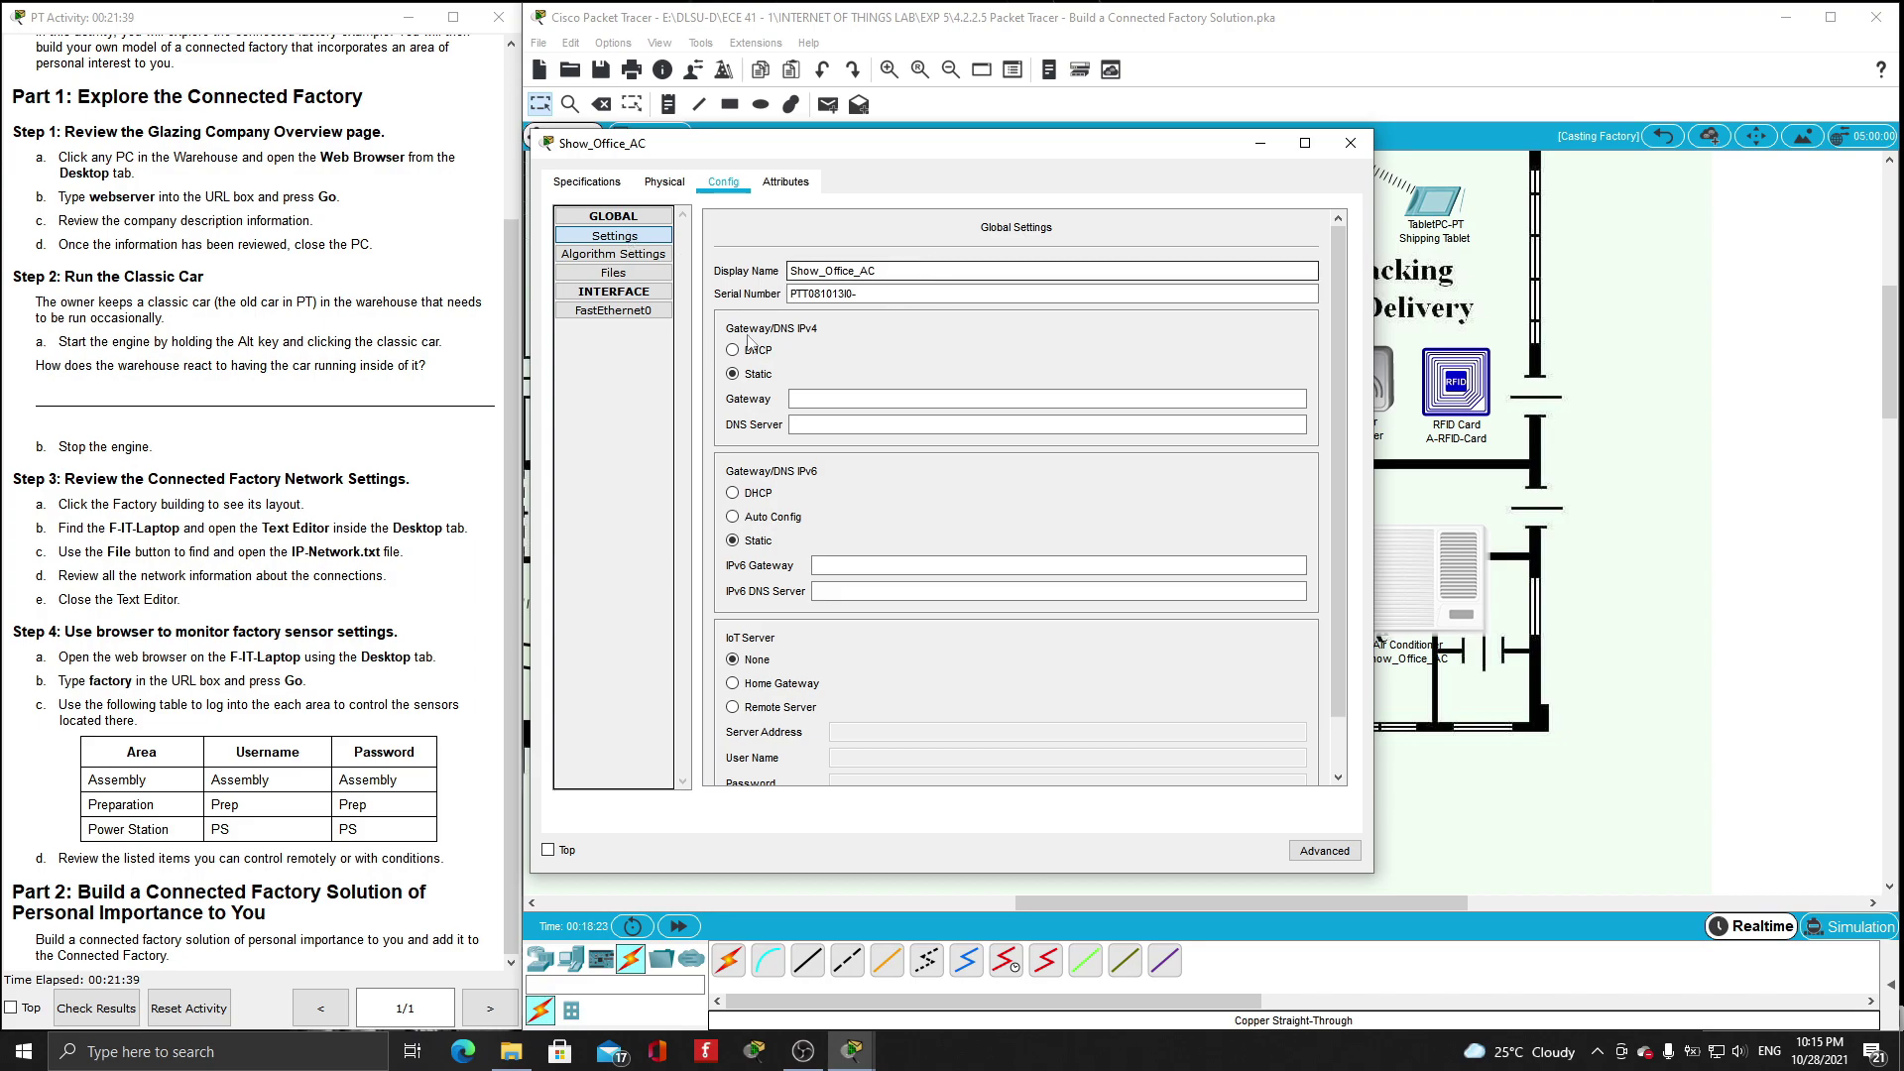
left_click(749, 359)
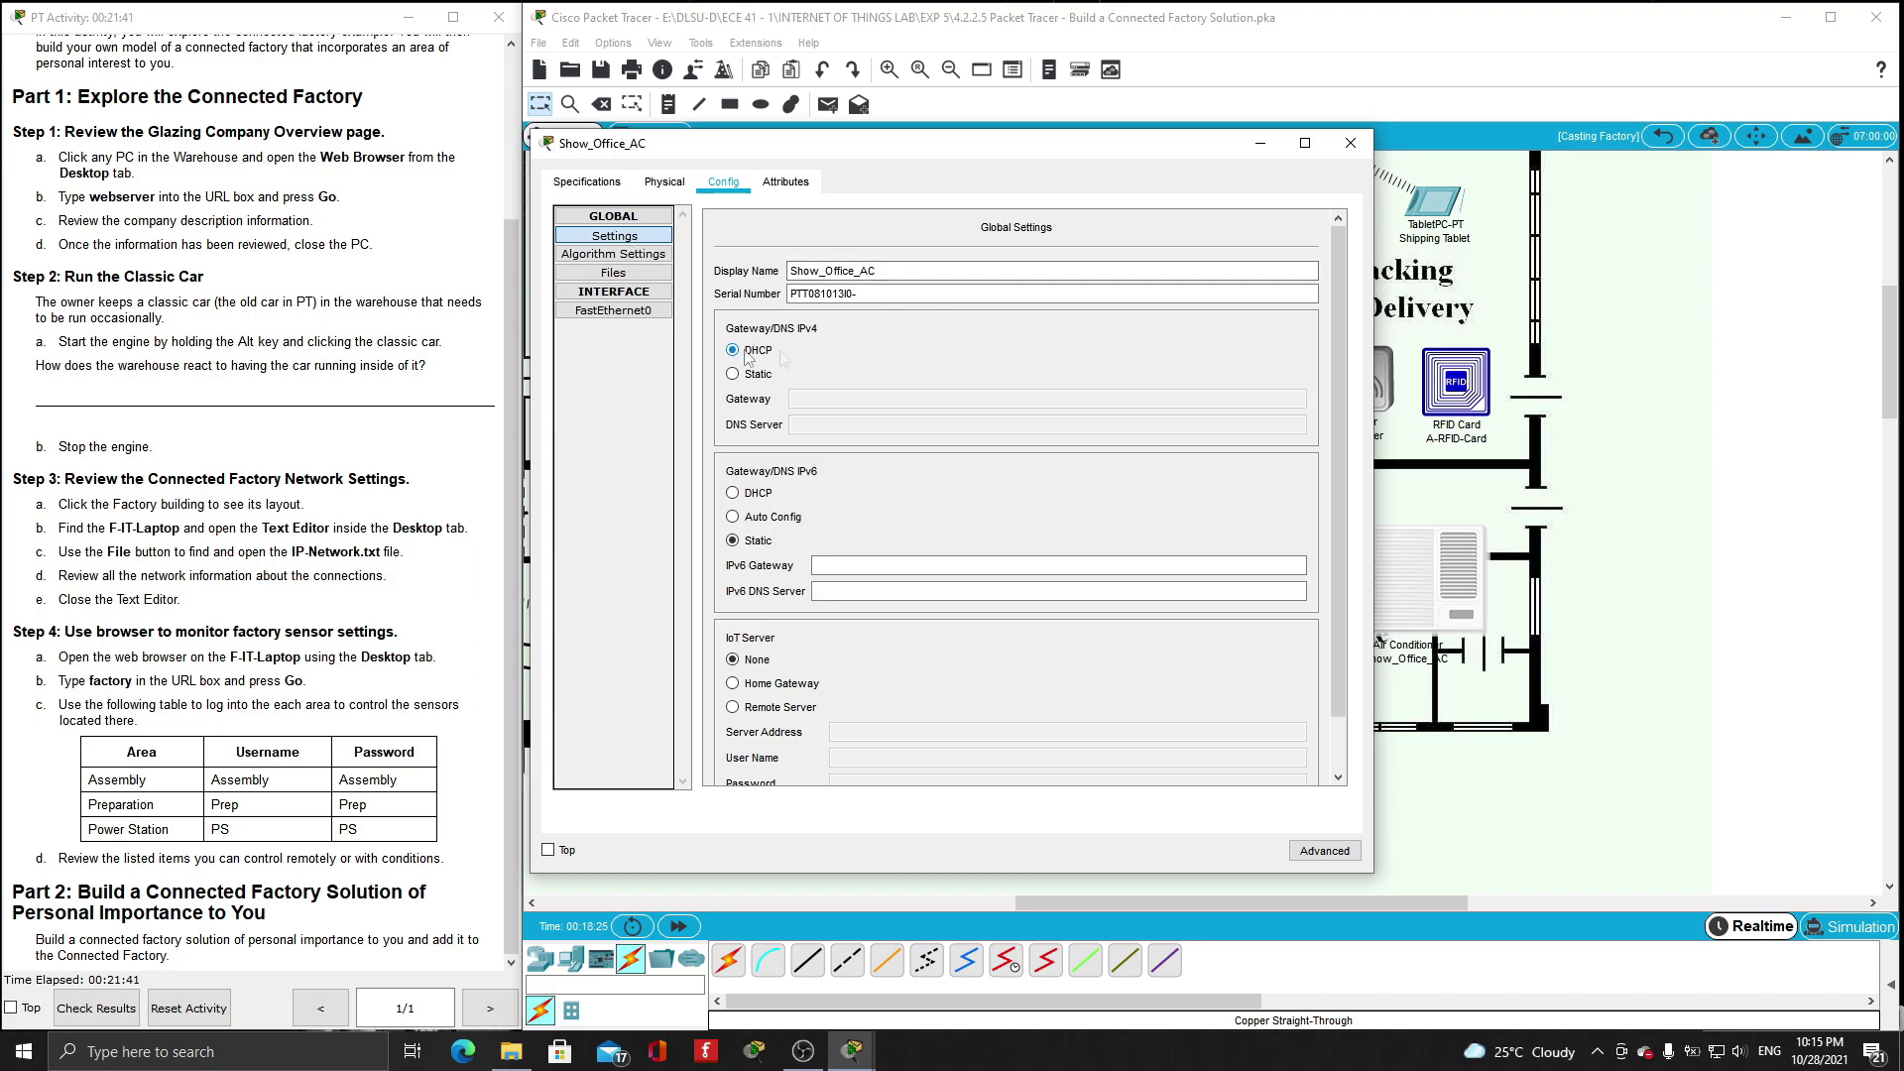
scroll(1000, 390, "down", 1)
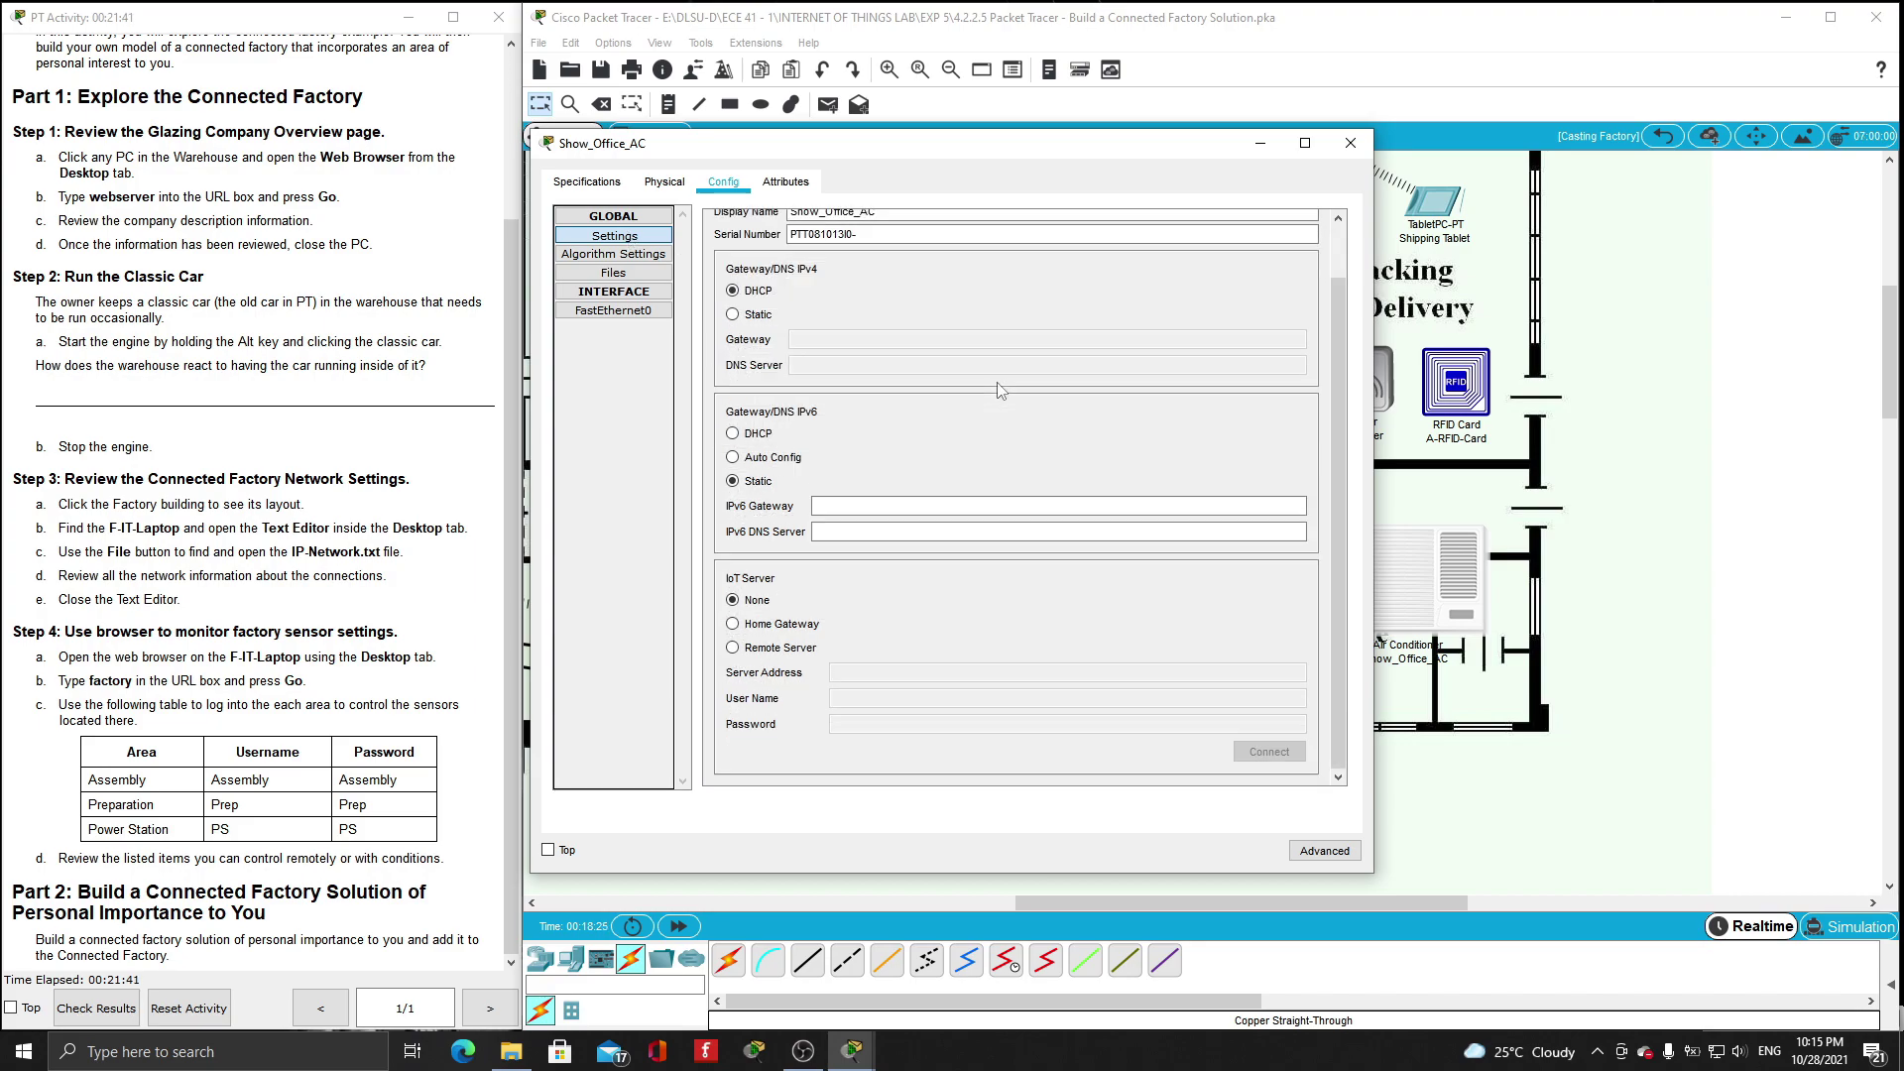
- Register the air conditioner with remote IoT server 192.168.25.1 using the server login credentials
left_click(742, 649)
left_click(917, 673)
type("192.168.25.1")
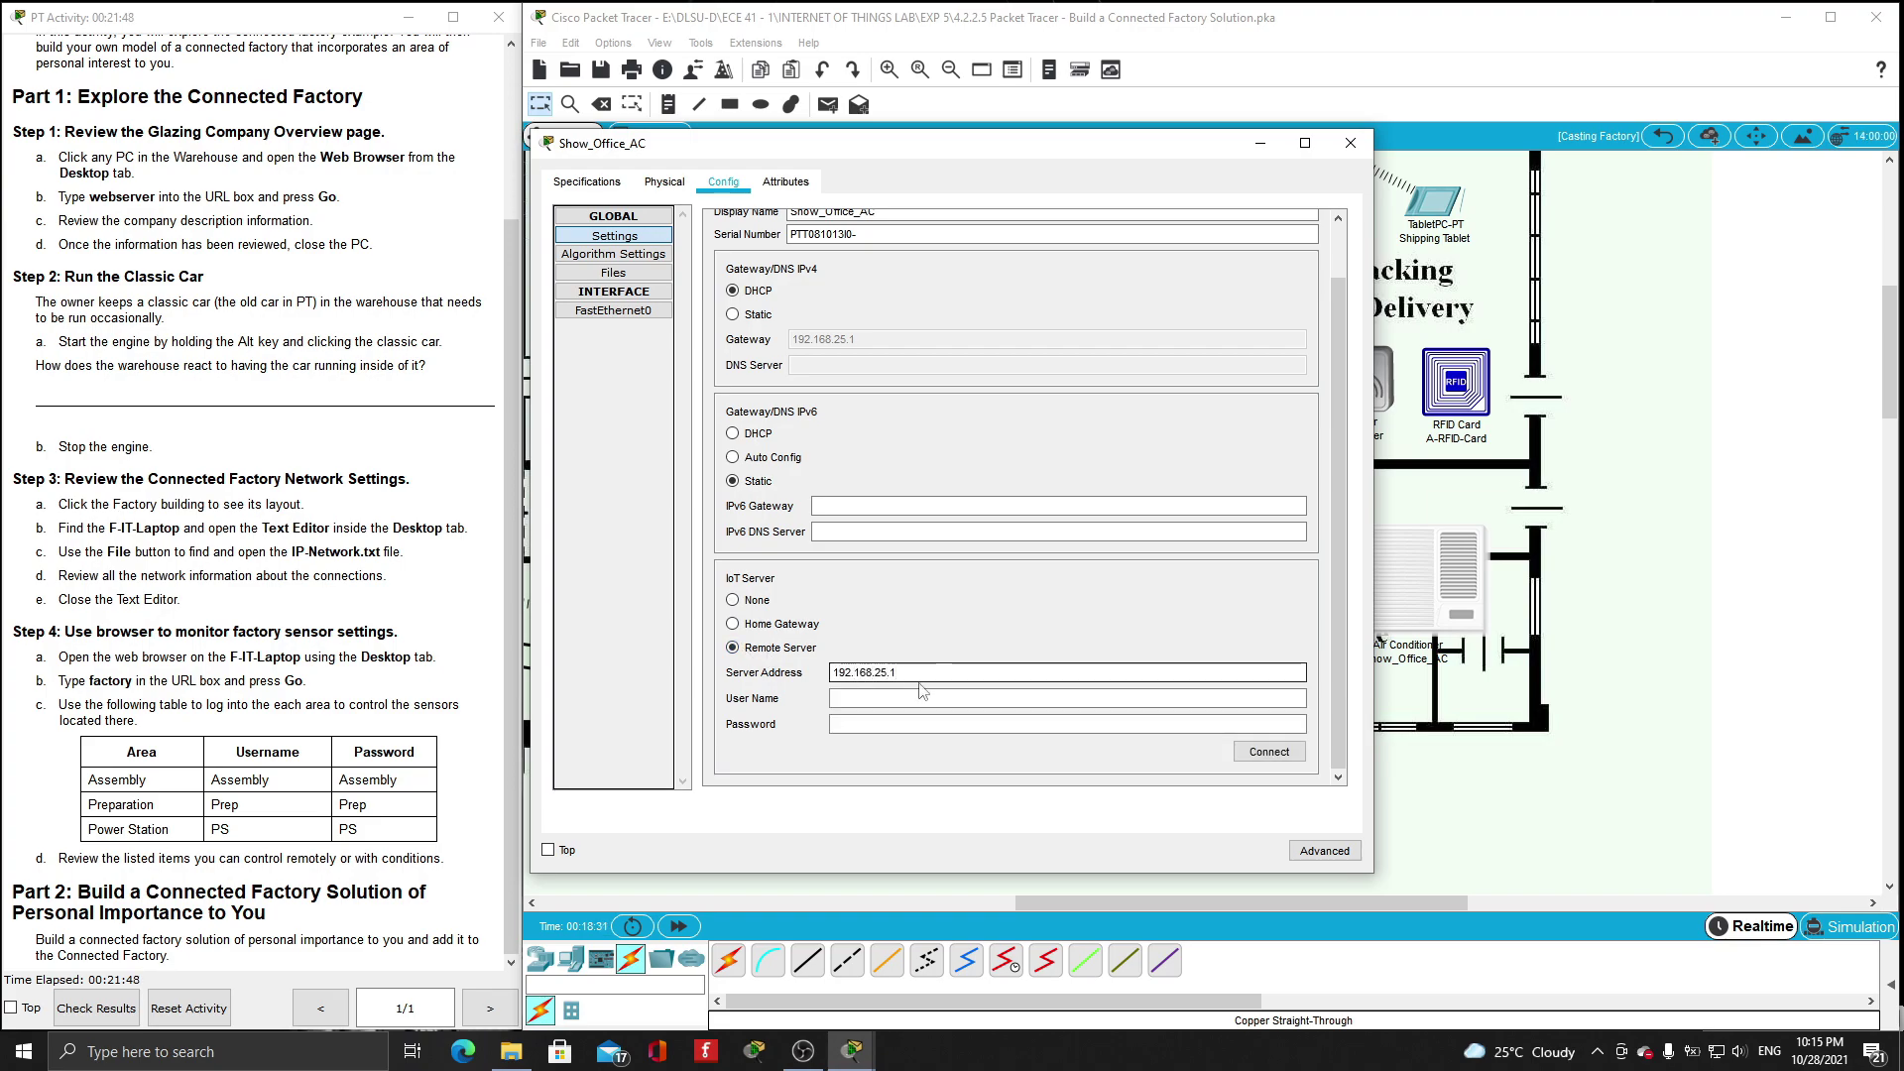
left_click(921, 697)
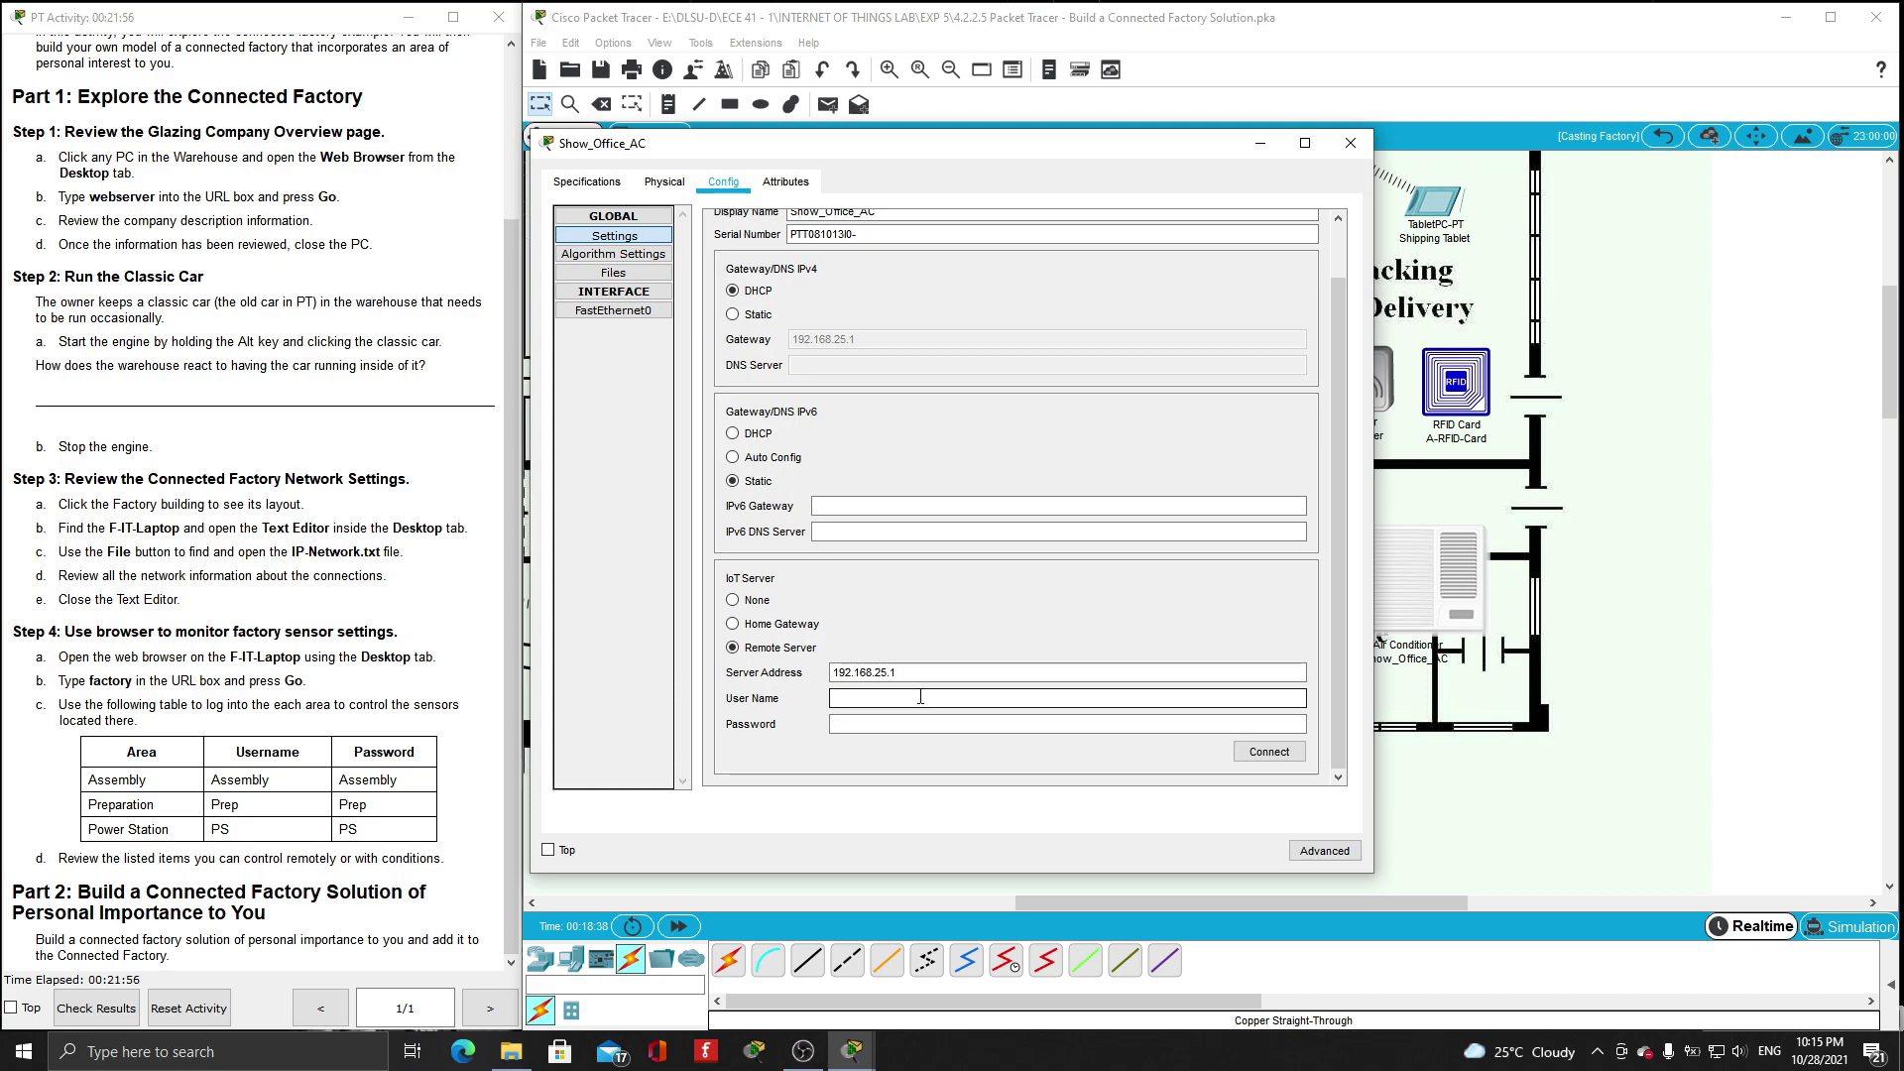
type("admin")
left_click(919, 724)
type("admin")
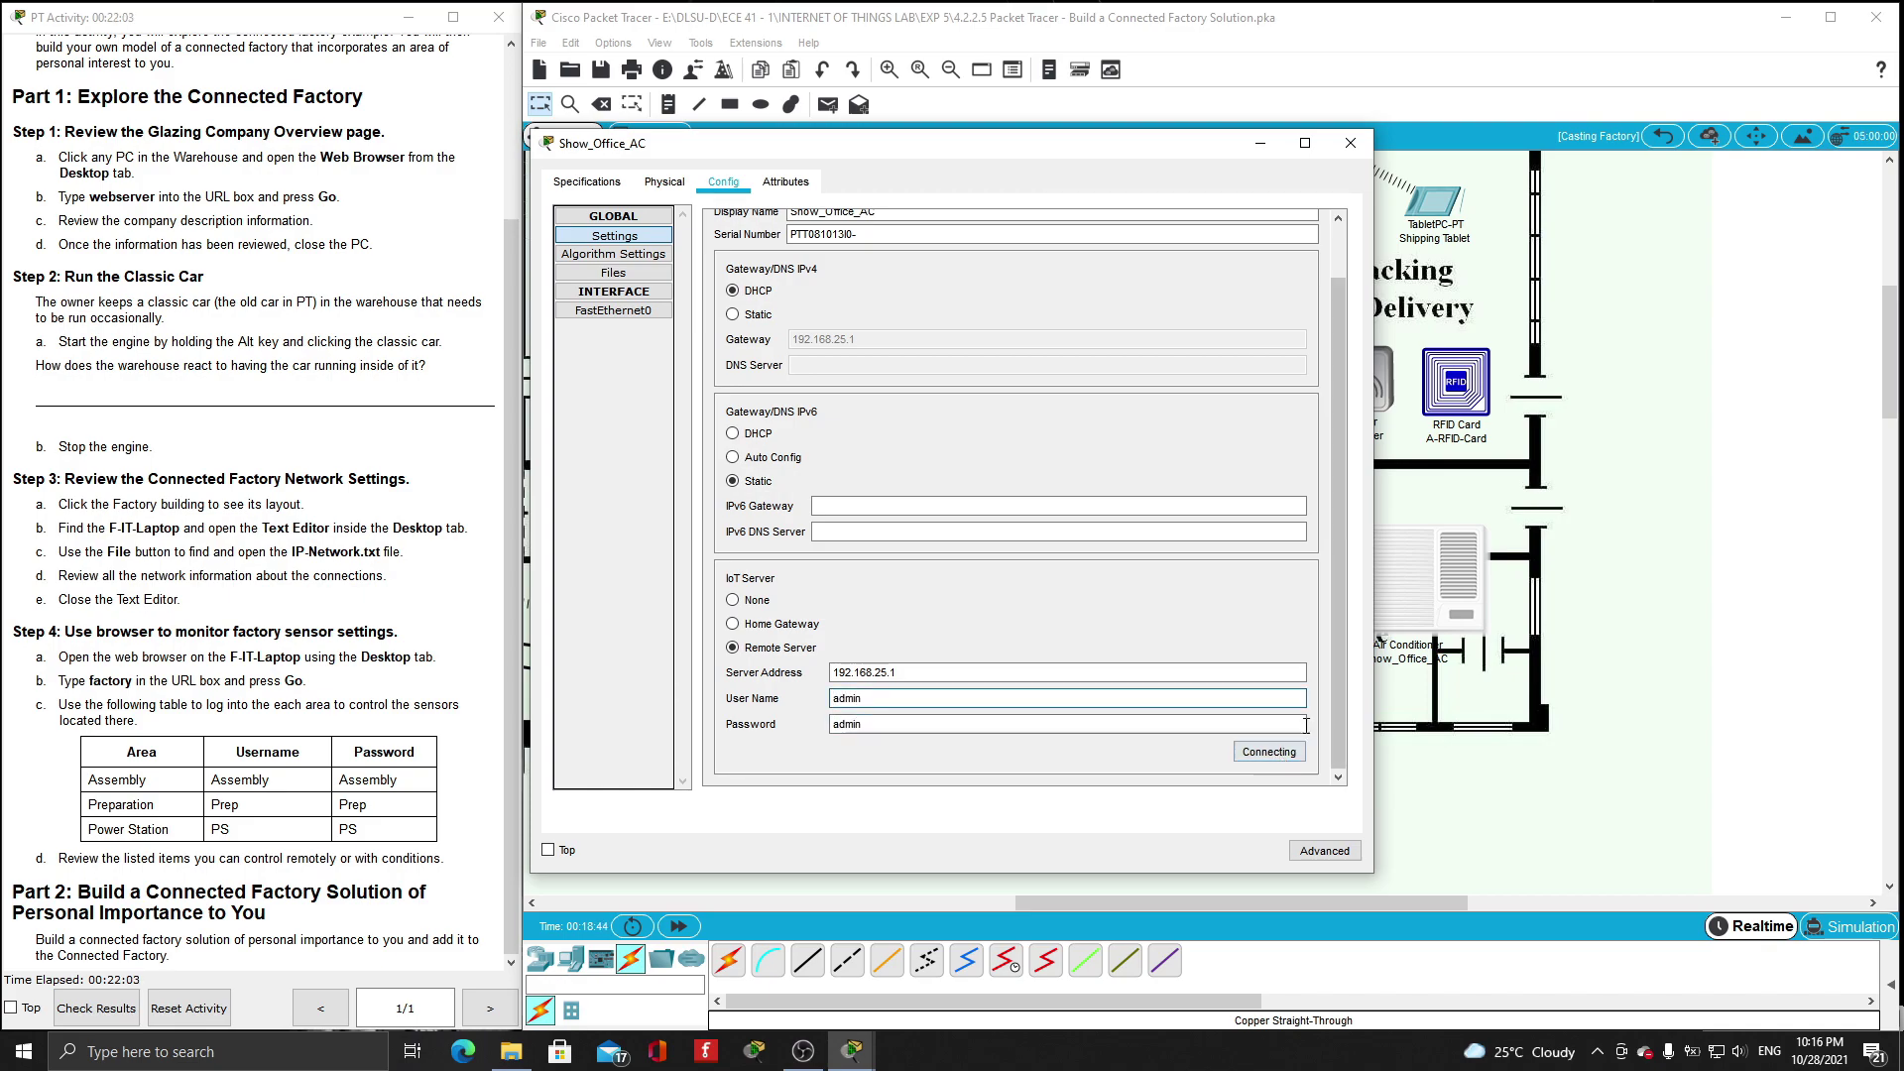
left_click(1279, 753)
- Rename the thermostat to Show_Office_Thermostat and set it to DHCP
left_click(1349, 143)
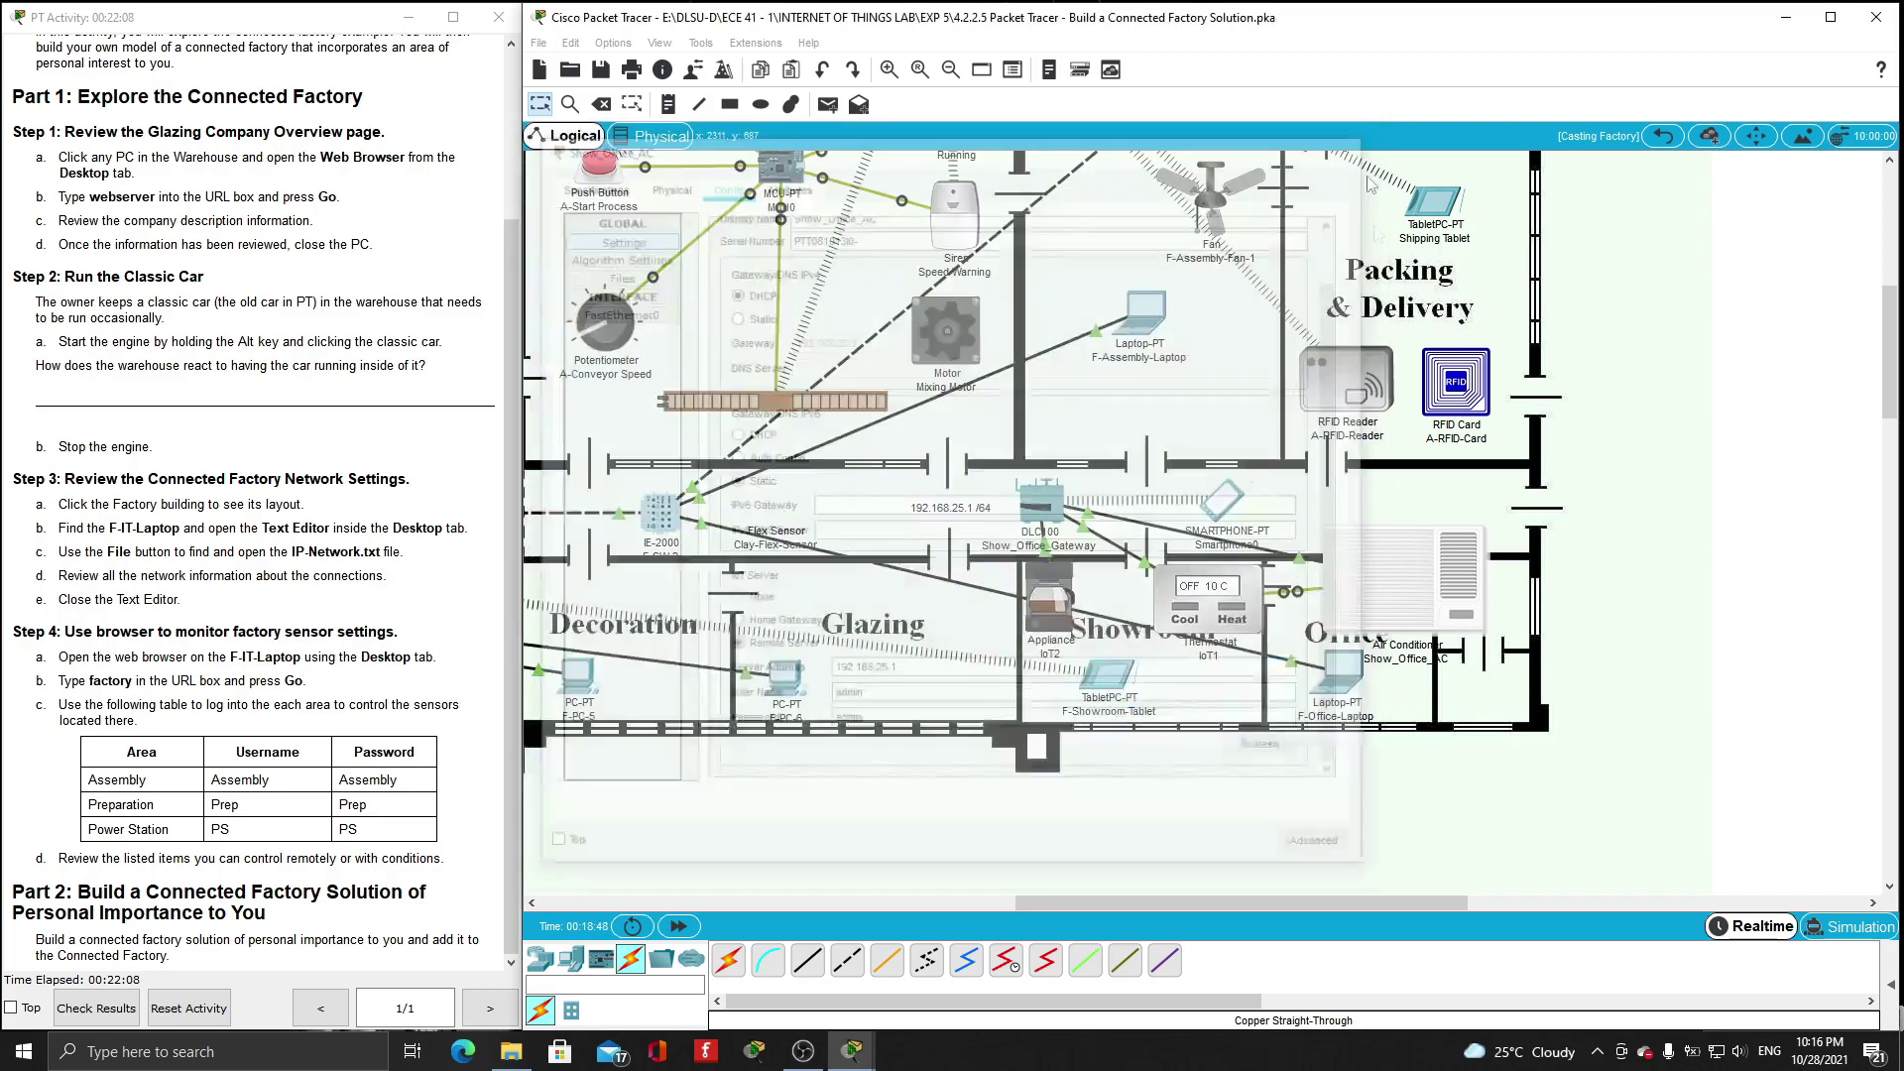
left_click(1200, 612)
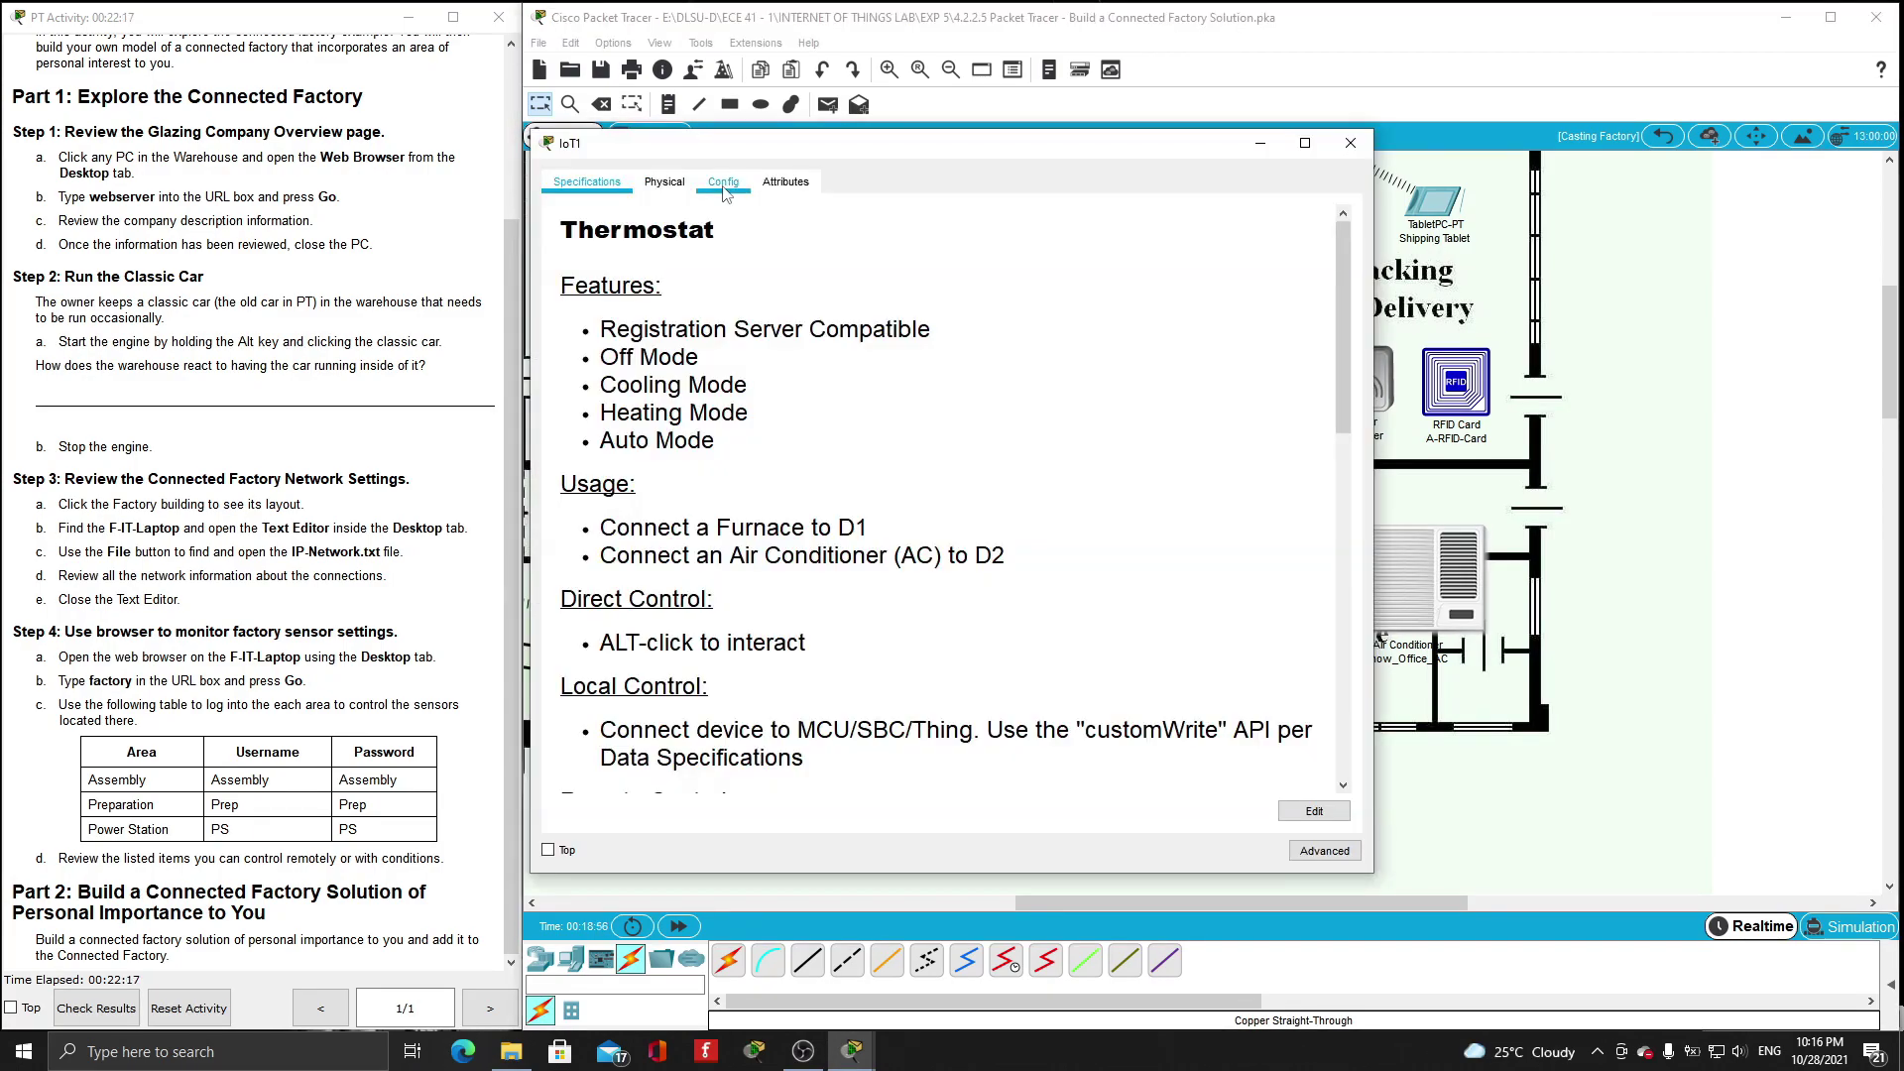
left_click(723, 182)
left_click(625, 242)
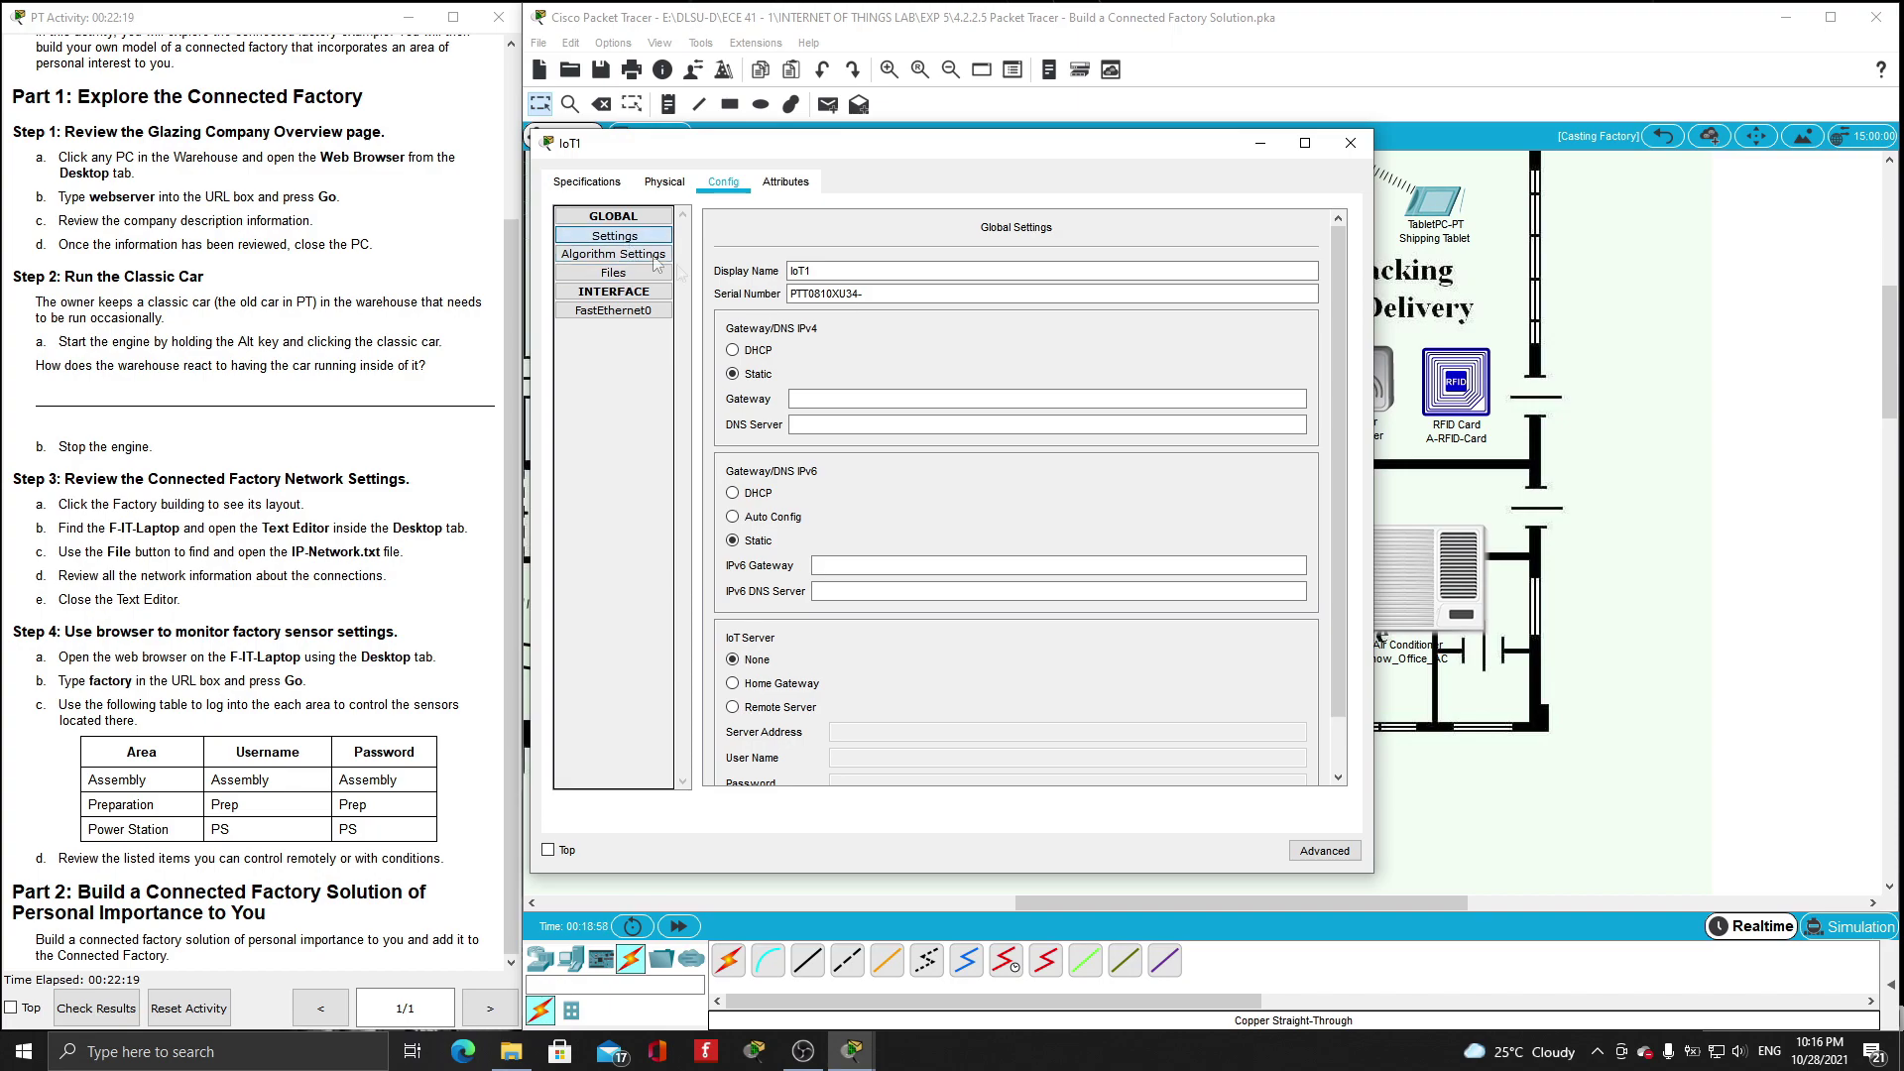
type("Show_Office_ter")
key("BackSpace")
key("BackSpace")
key("BackSpace")
type("Thermostat")
left_click(750, 355)
scroll(808, 382, "down", 3)
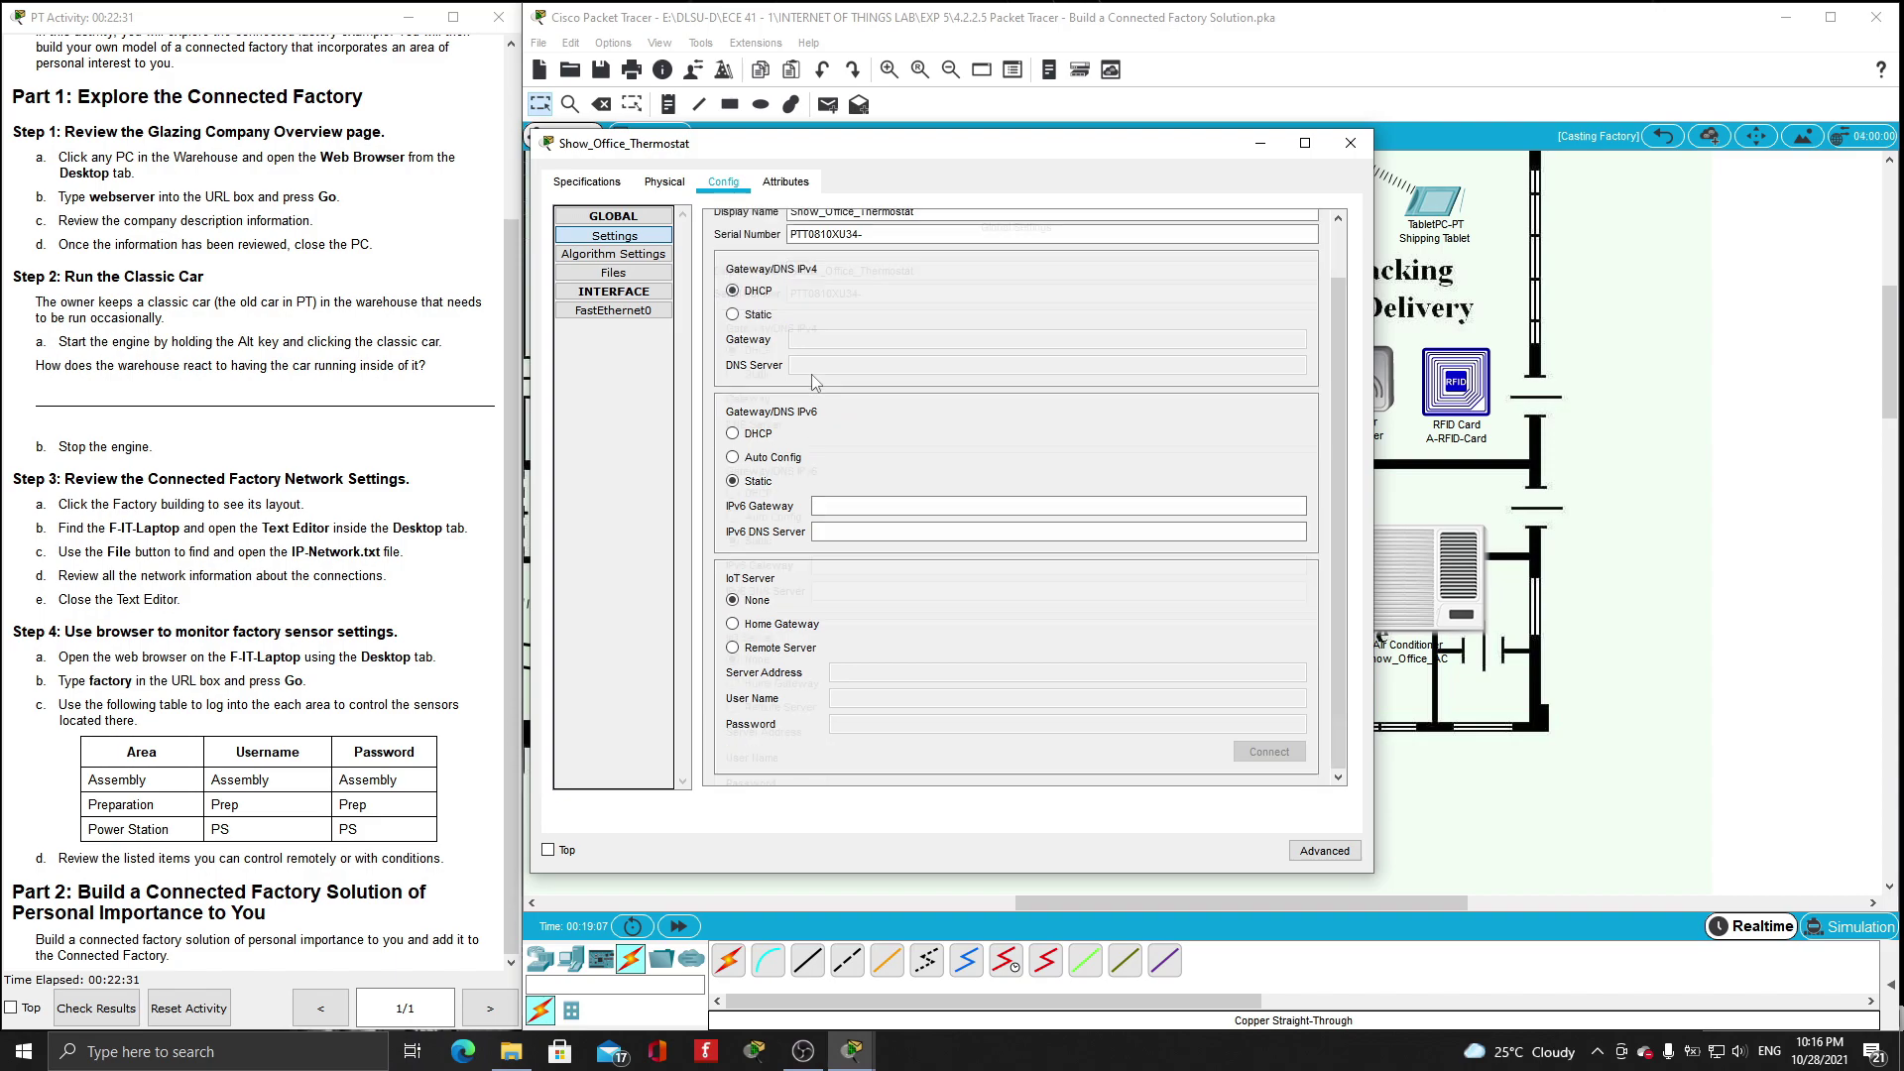
- Register the thermostat with remote IoT server 192.168.25.1 using the server credentials, then close its settings
left_click(732, 647)
left_click(868, 672)
type("192.")
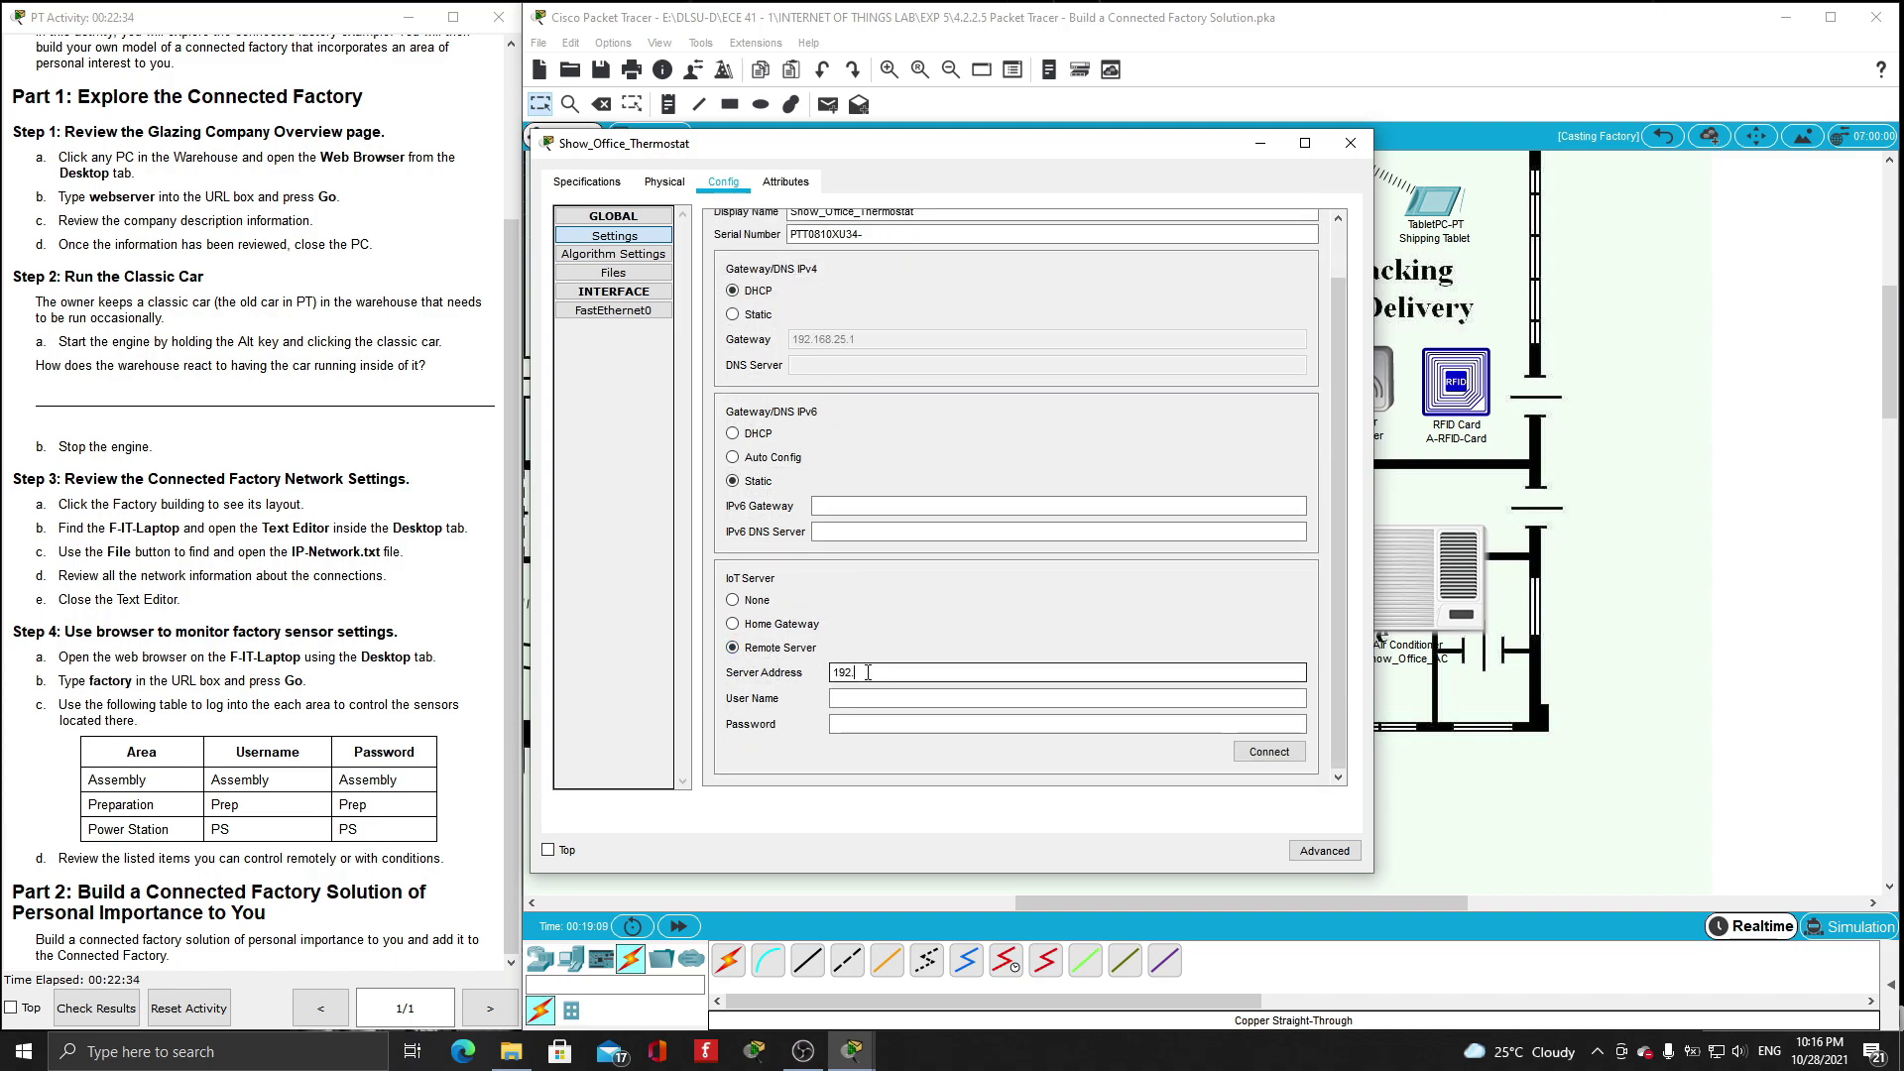
type("168.25.1")
left_click(869, 699)
type("admin")
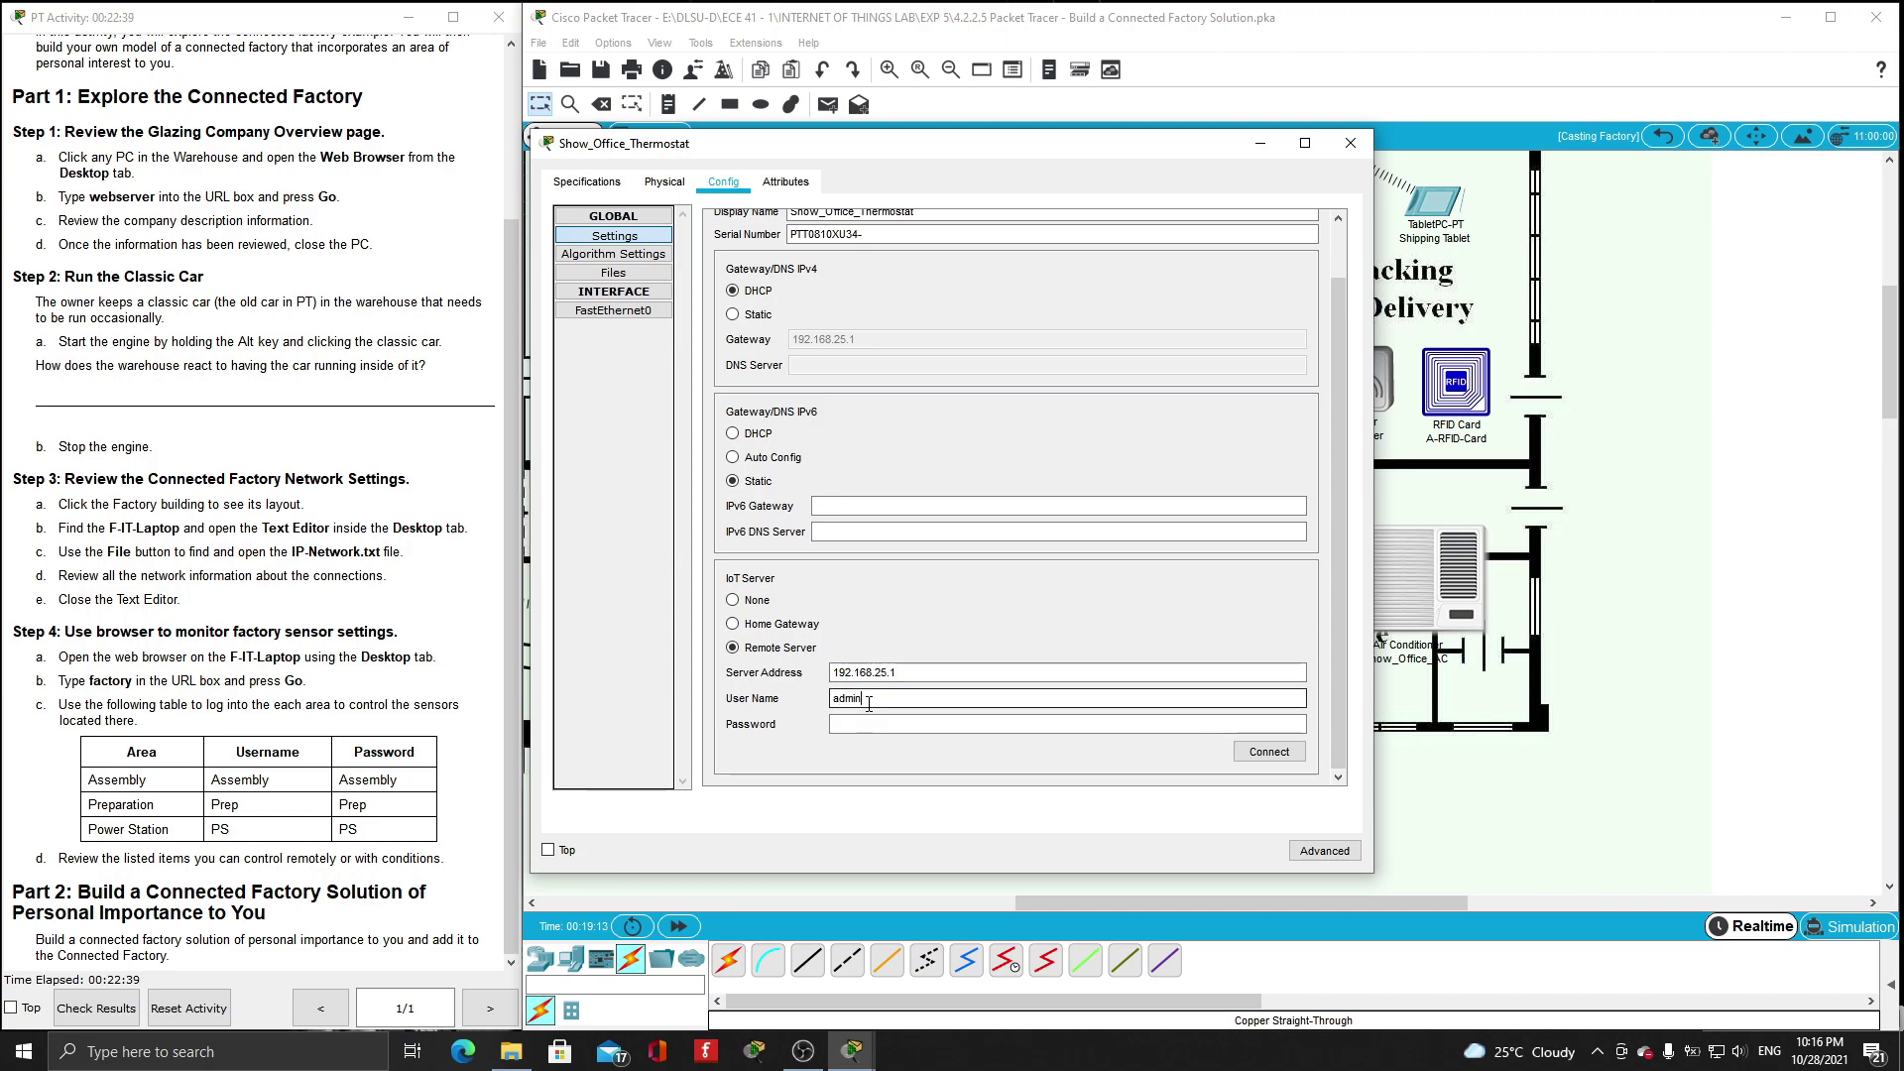
left_click(871, 724)
type("admin")
left_click(1269, 751)
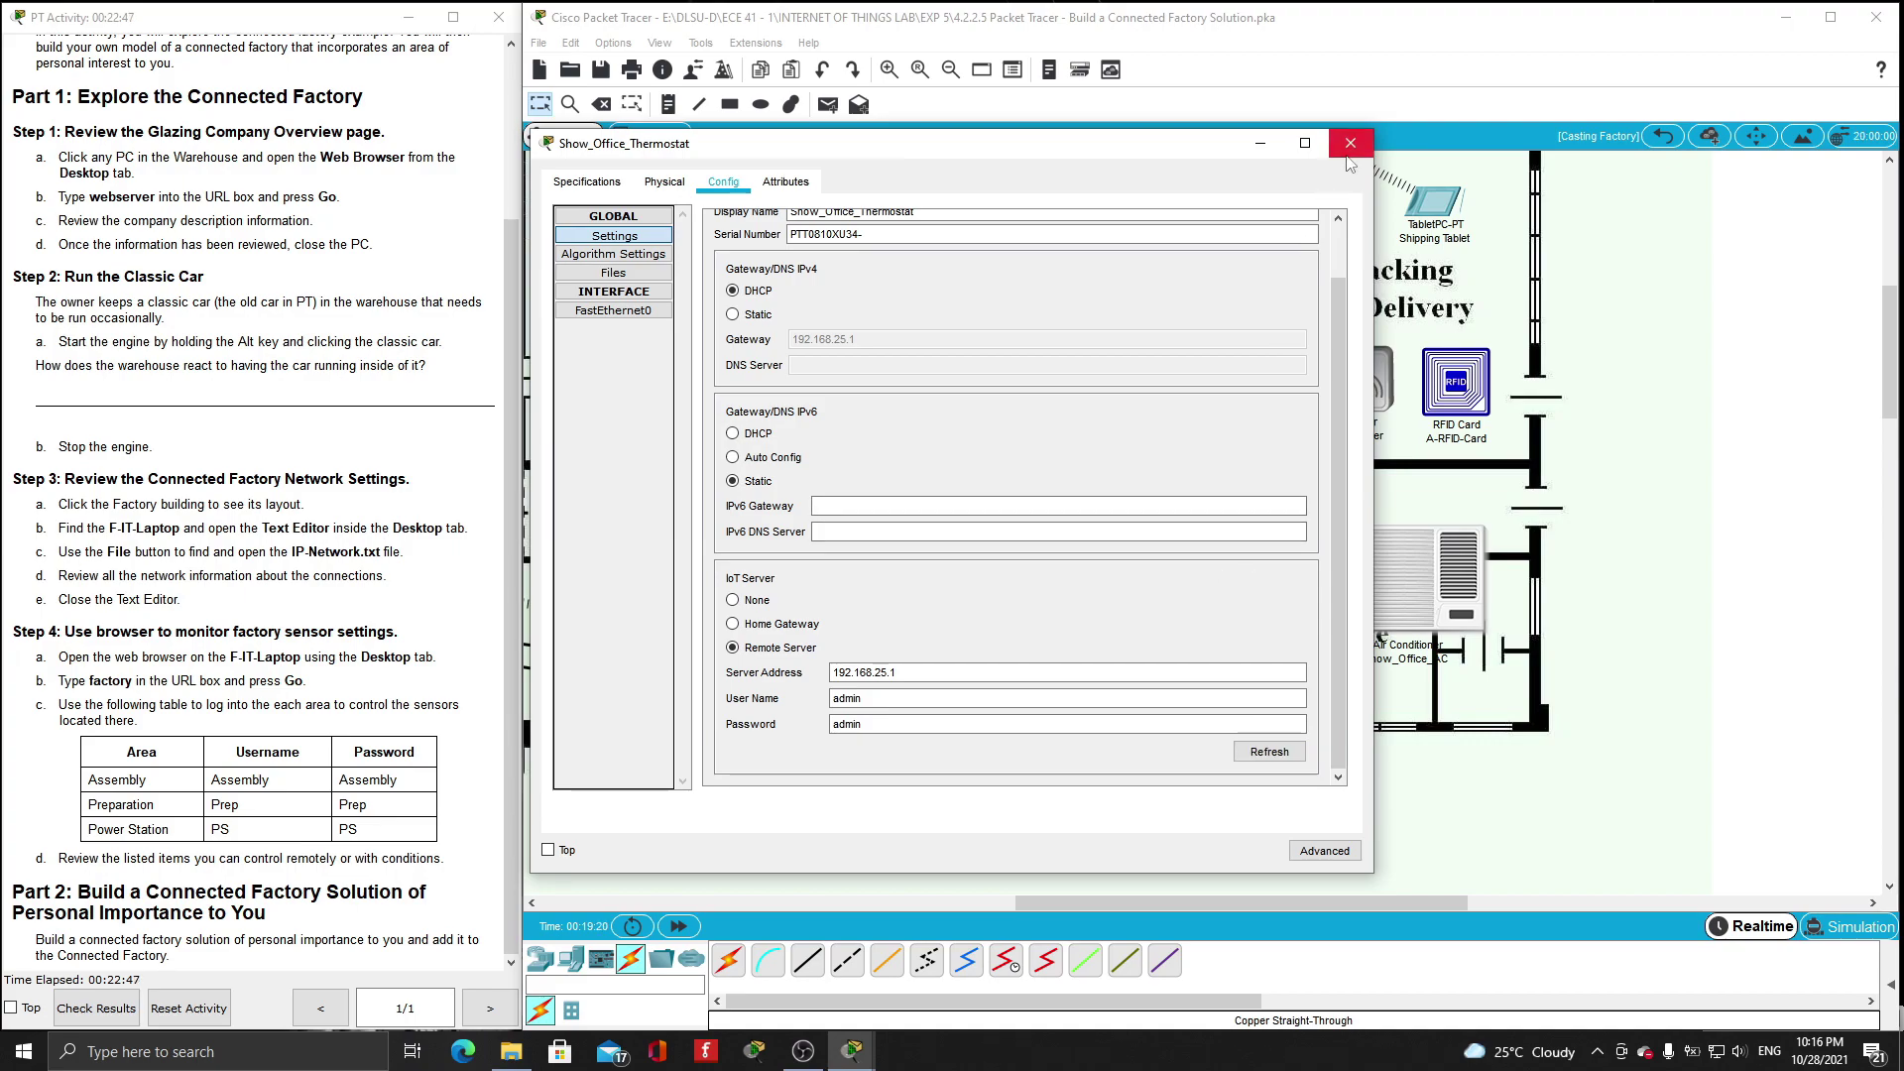
left_click(1350, 143)
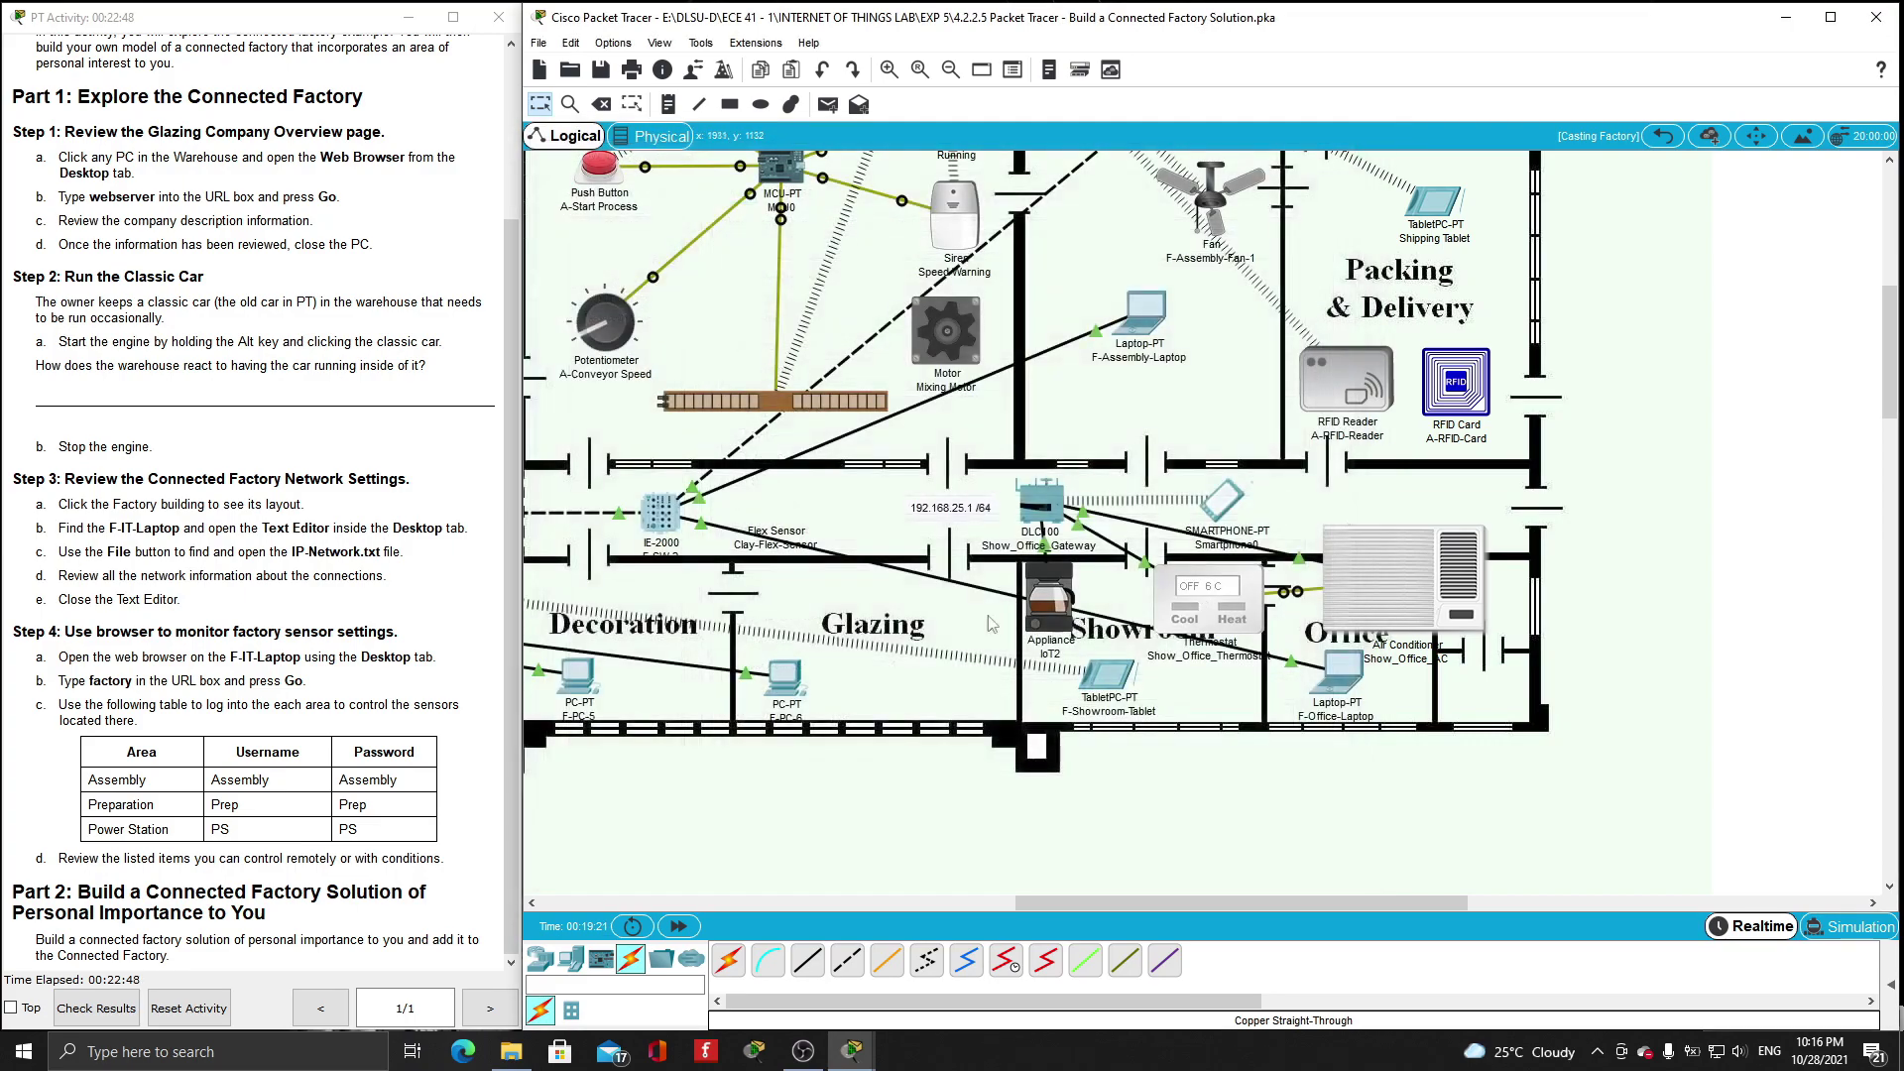
- Rename the coffee appliance to Showroom_Coffee_Brewer and set it to DHCP
left_click(1054, 619)
type("Showroom_Coffee_bre")
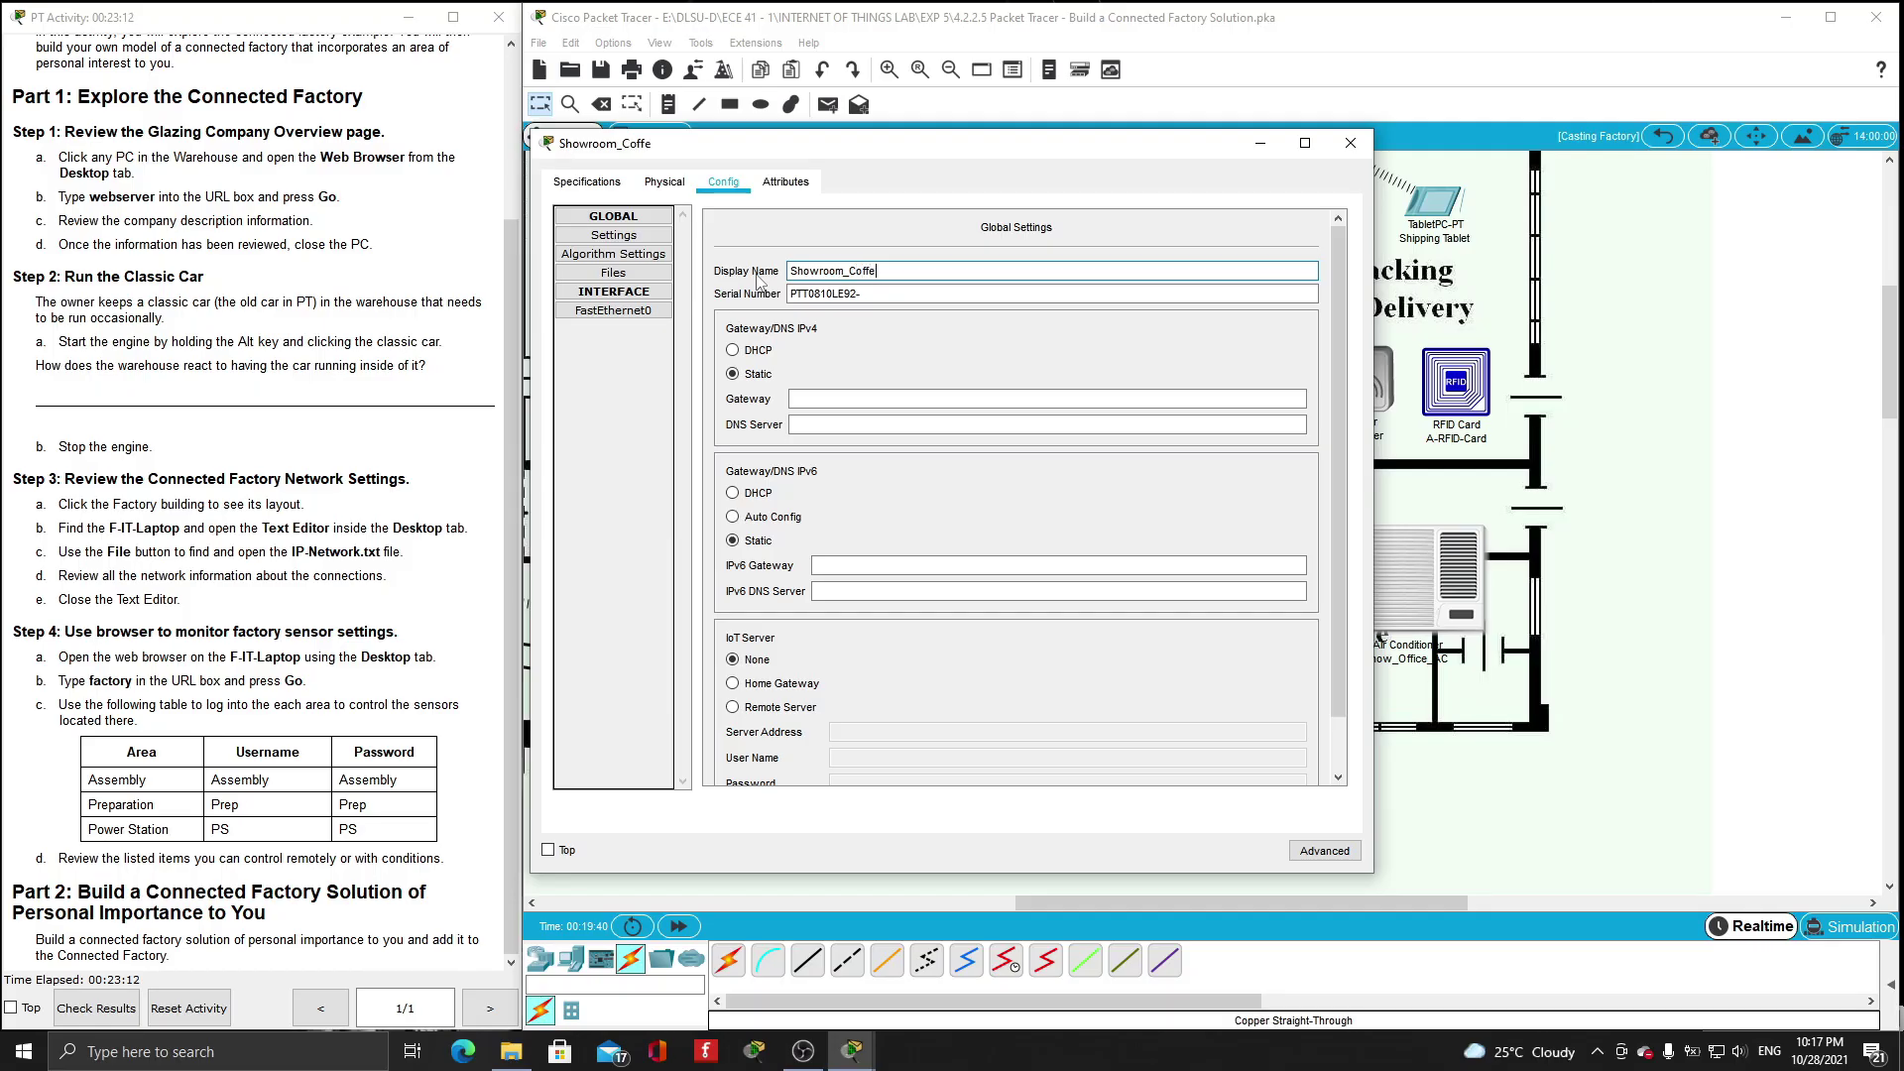
key("BackSpace")
key("BackSpace")
key("BackSpace")
type("Brewer")
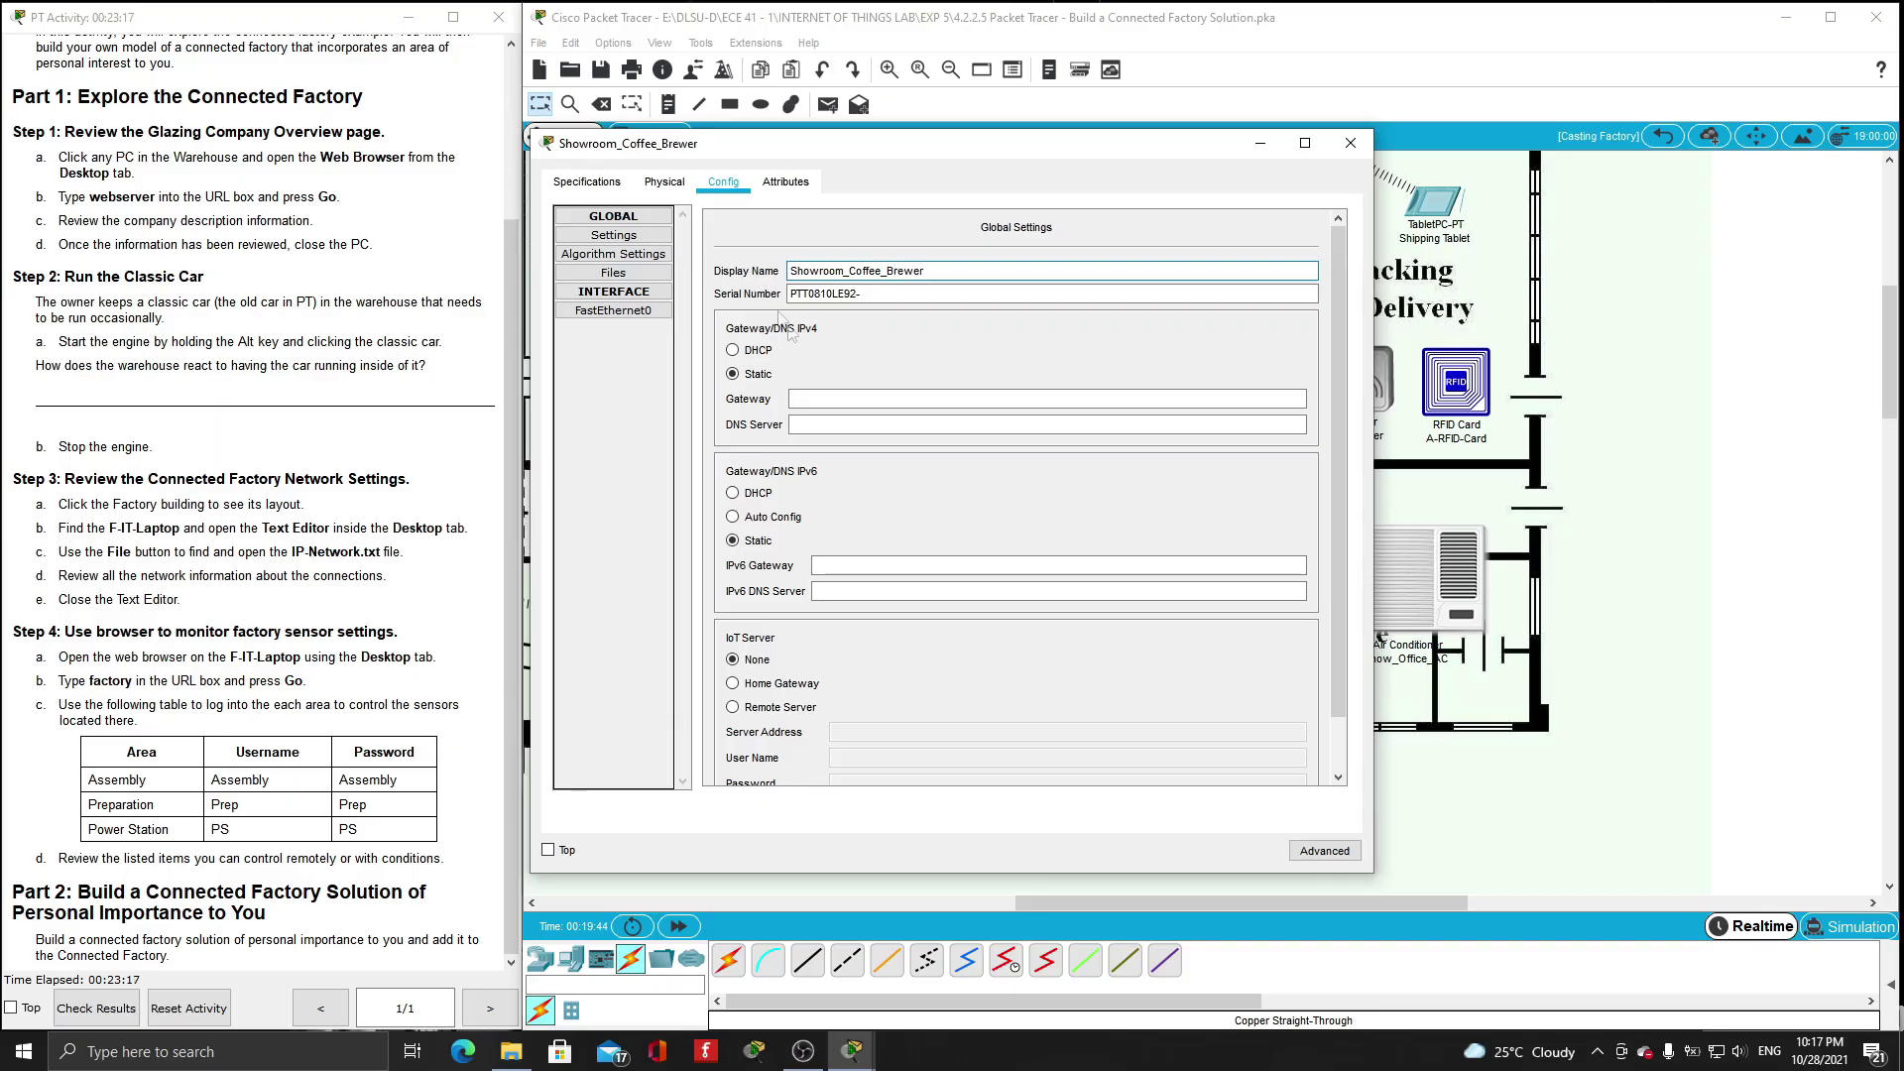
left_click(762, 352)
scroll(873, 416, "down", 1)
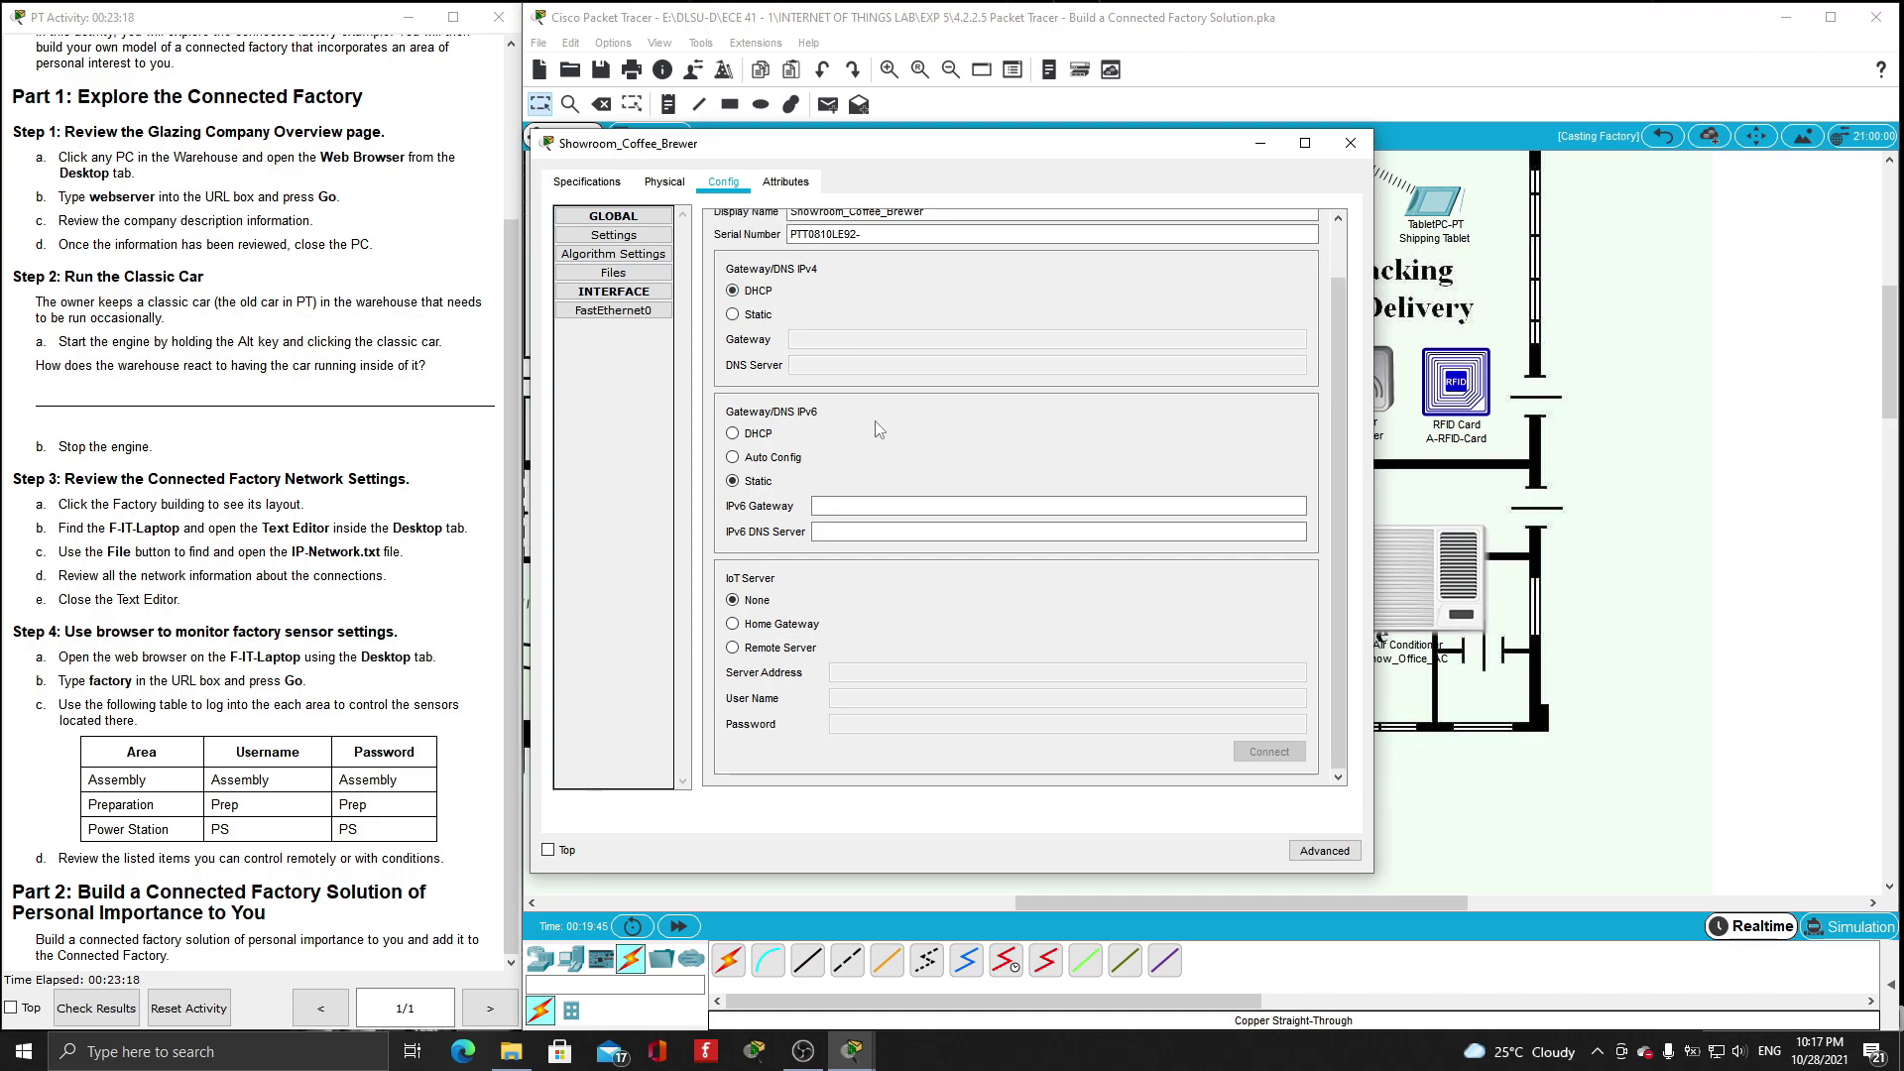
- Register the brewer with remote IoT server 192.168.25.1 using the server credentials, then close its settings
left_click(733, 647)
left_click(866, 673)
type("192.168.15.1")
key("Tab")
type("admin")
left_click(888, 723)
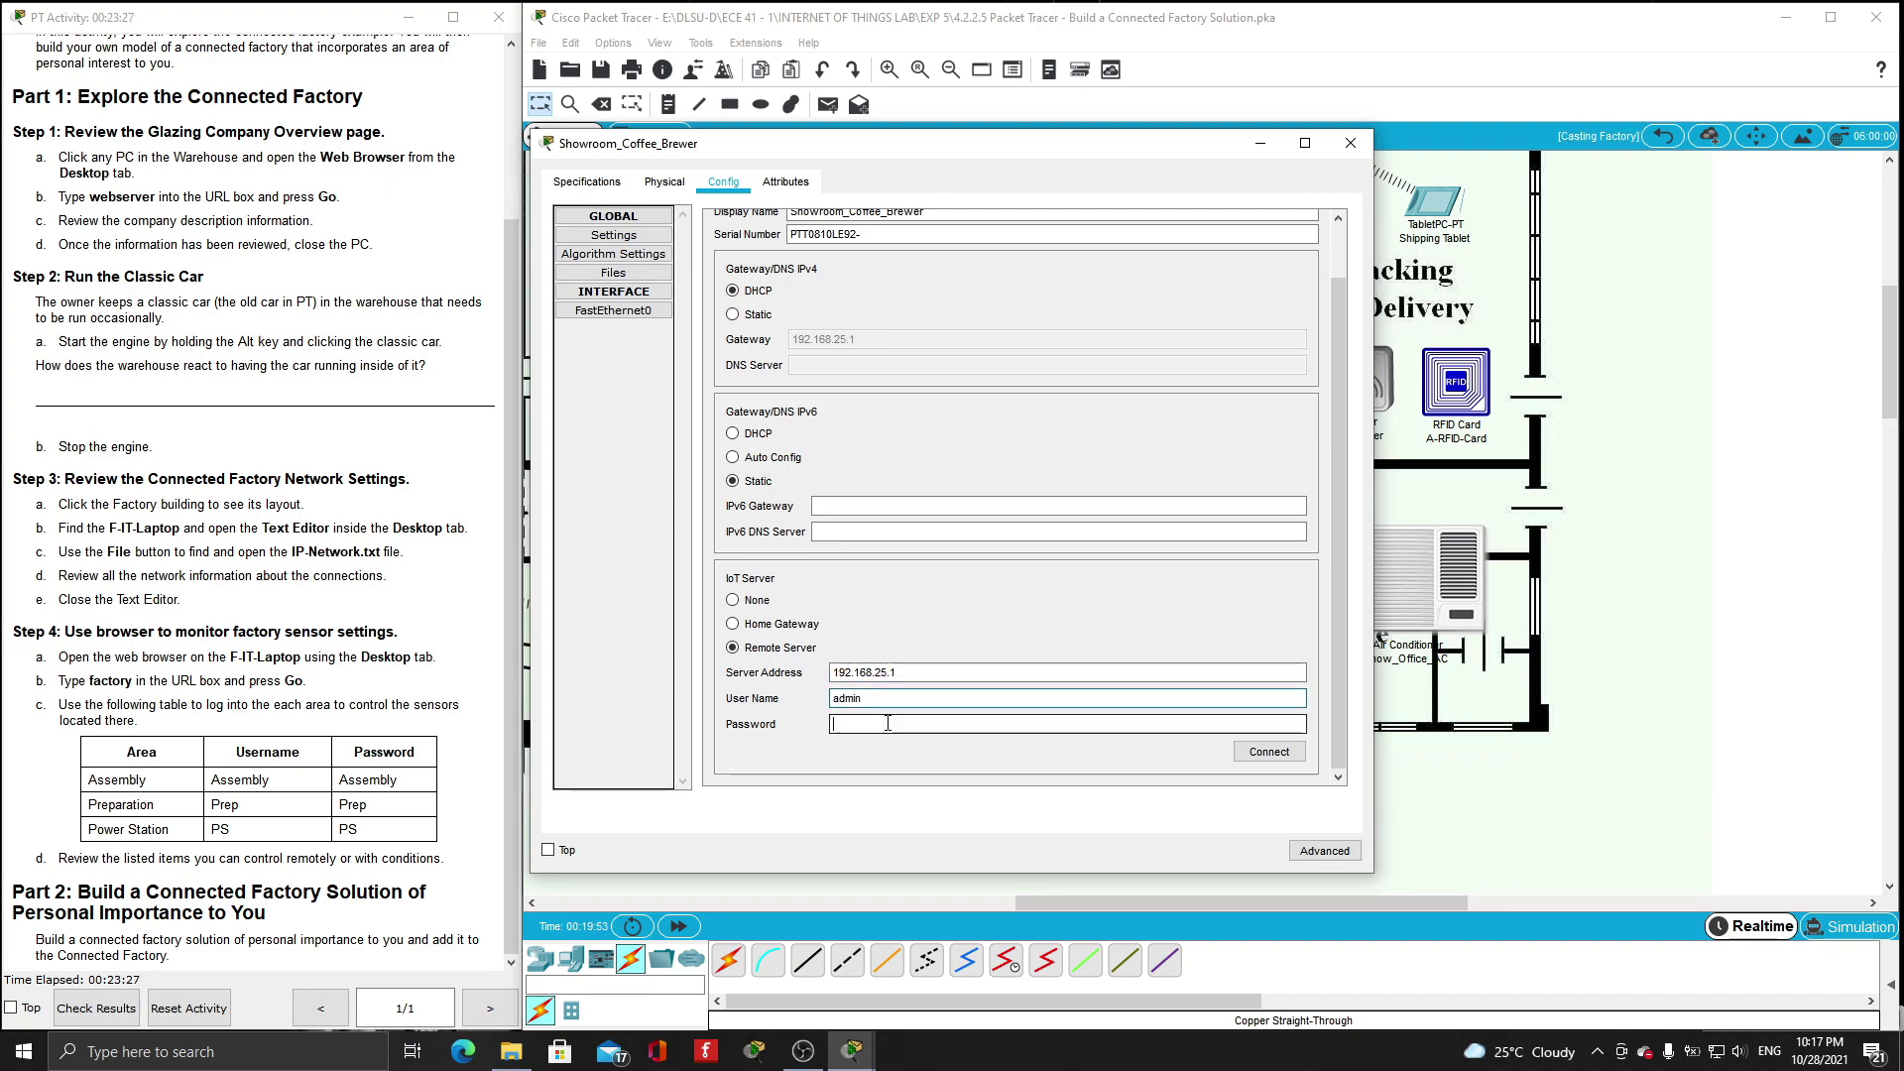
type("admin")
left_click(1270, 751)
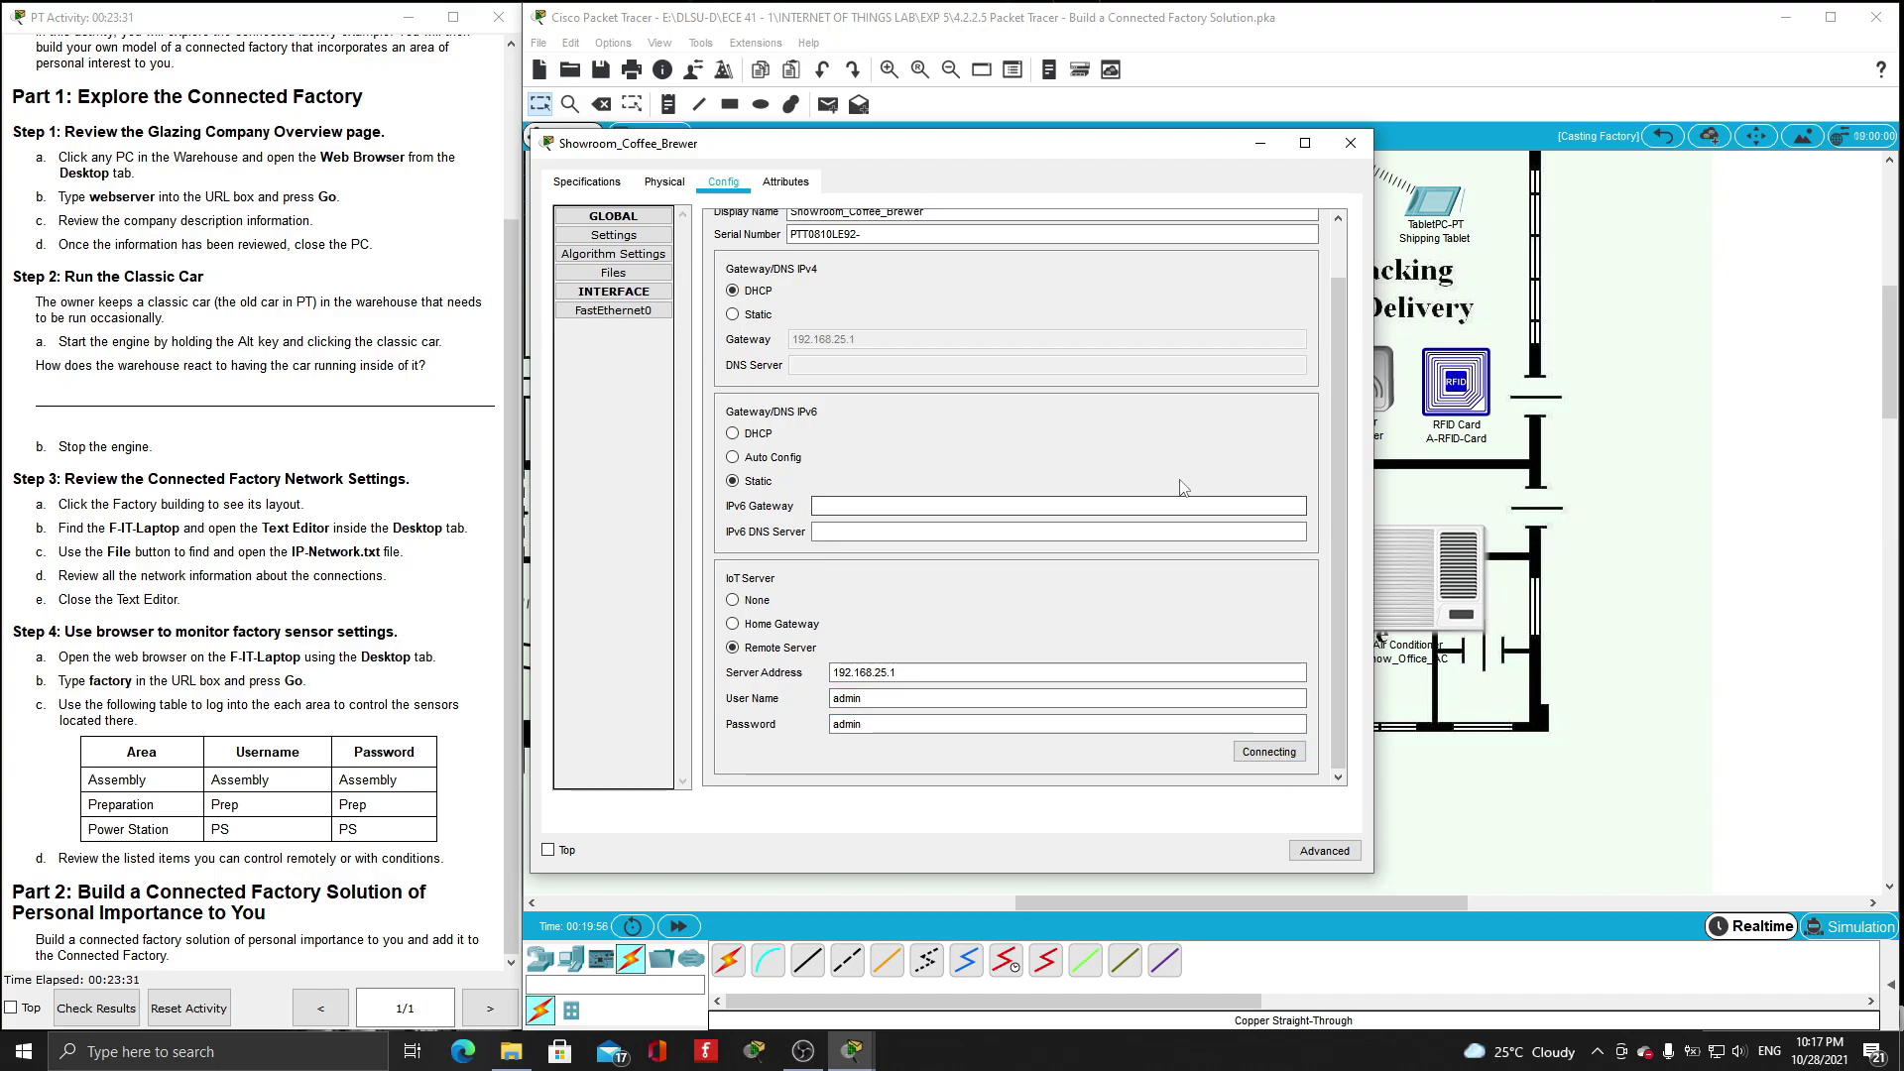
left_click(1350, 145)
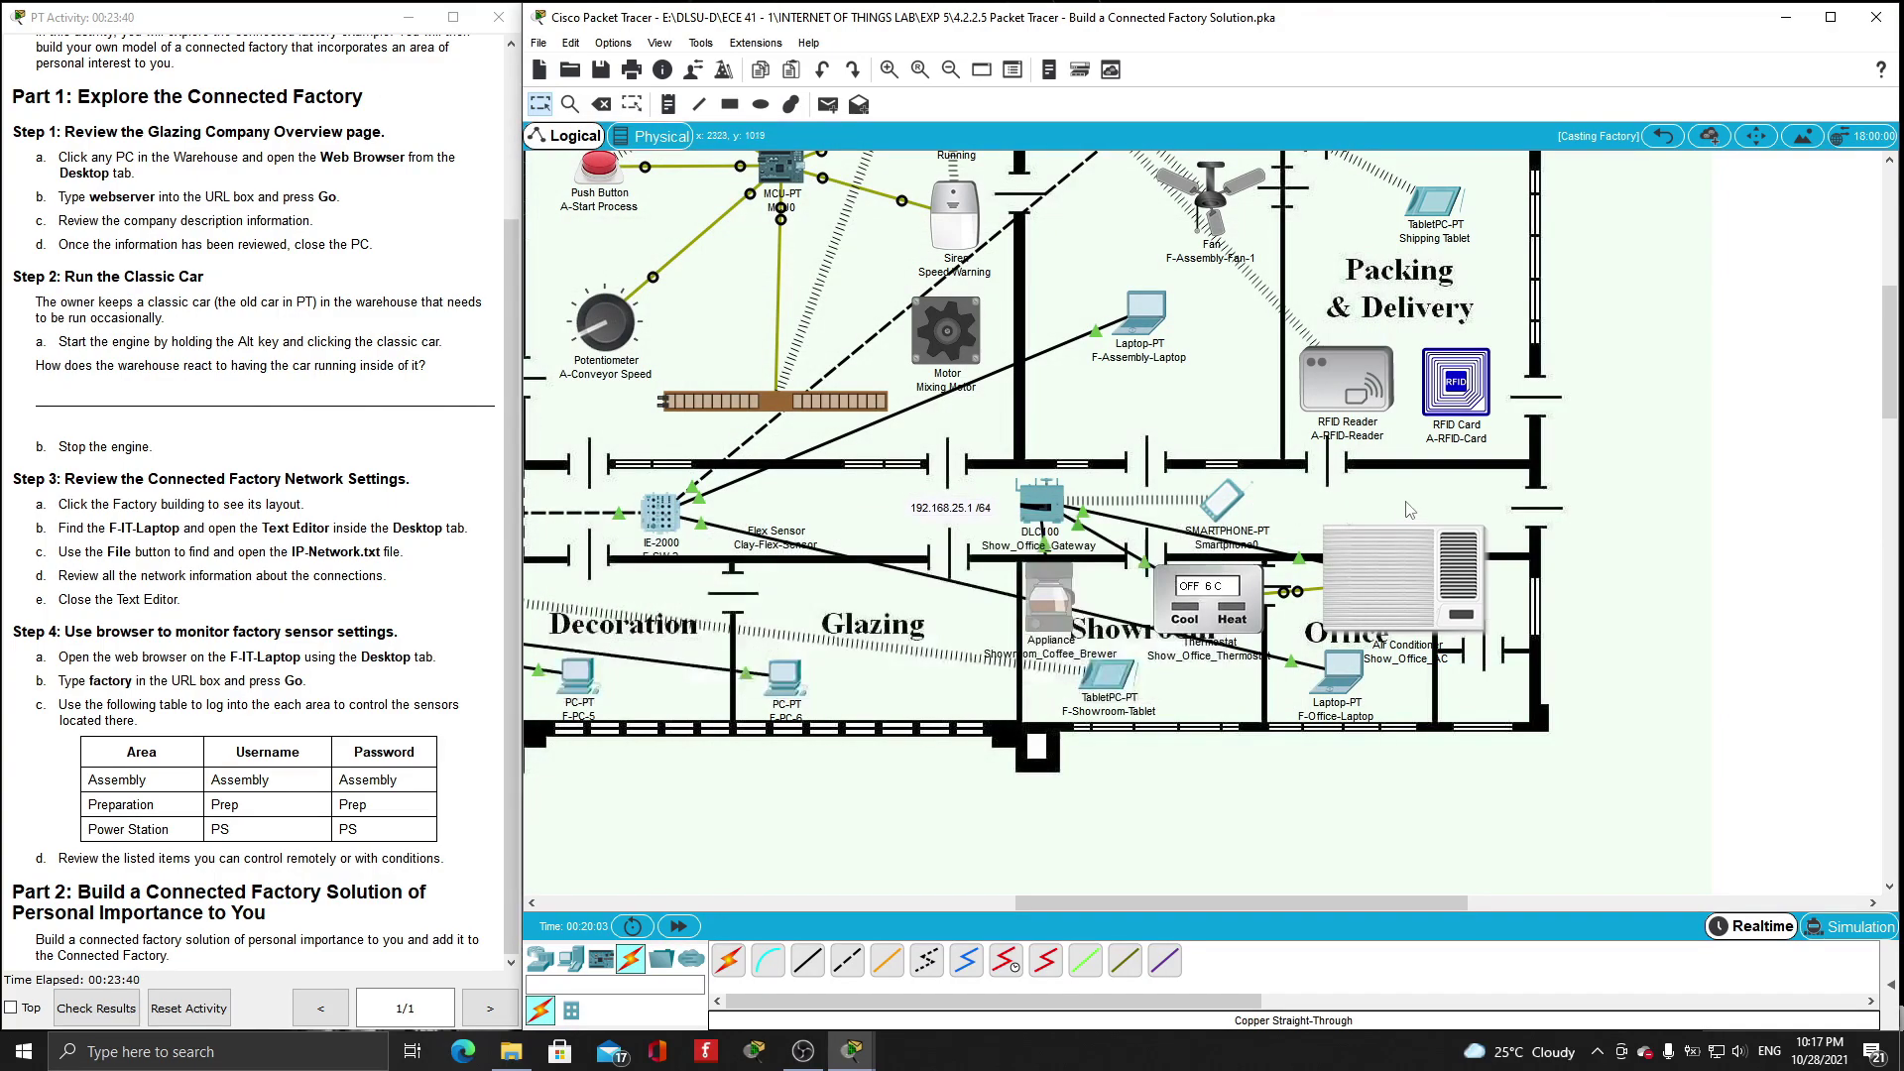
- Load the home gateway page at 192.168.25.1 in Smartphone0's web browser
left_click(1222, 500)
left_click(691, 191)
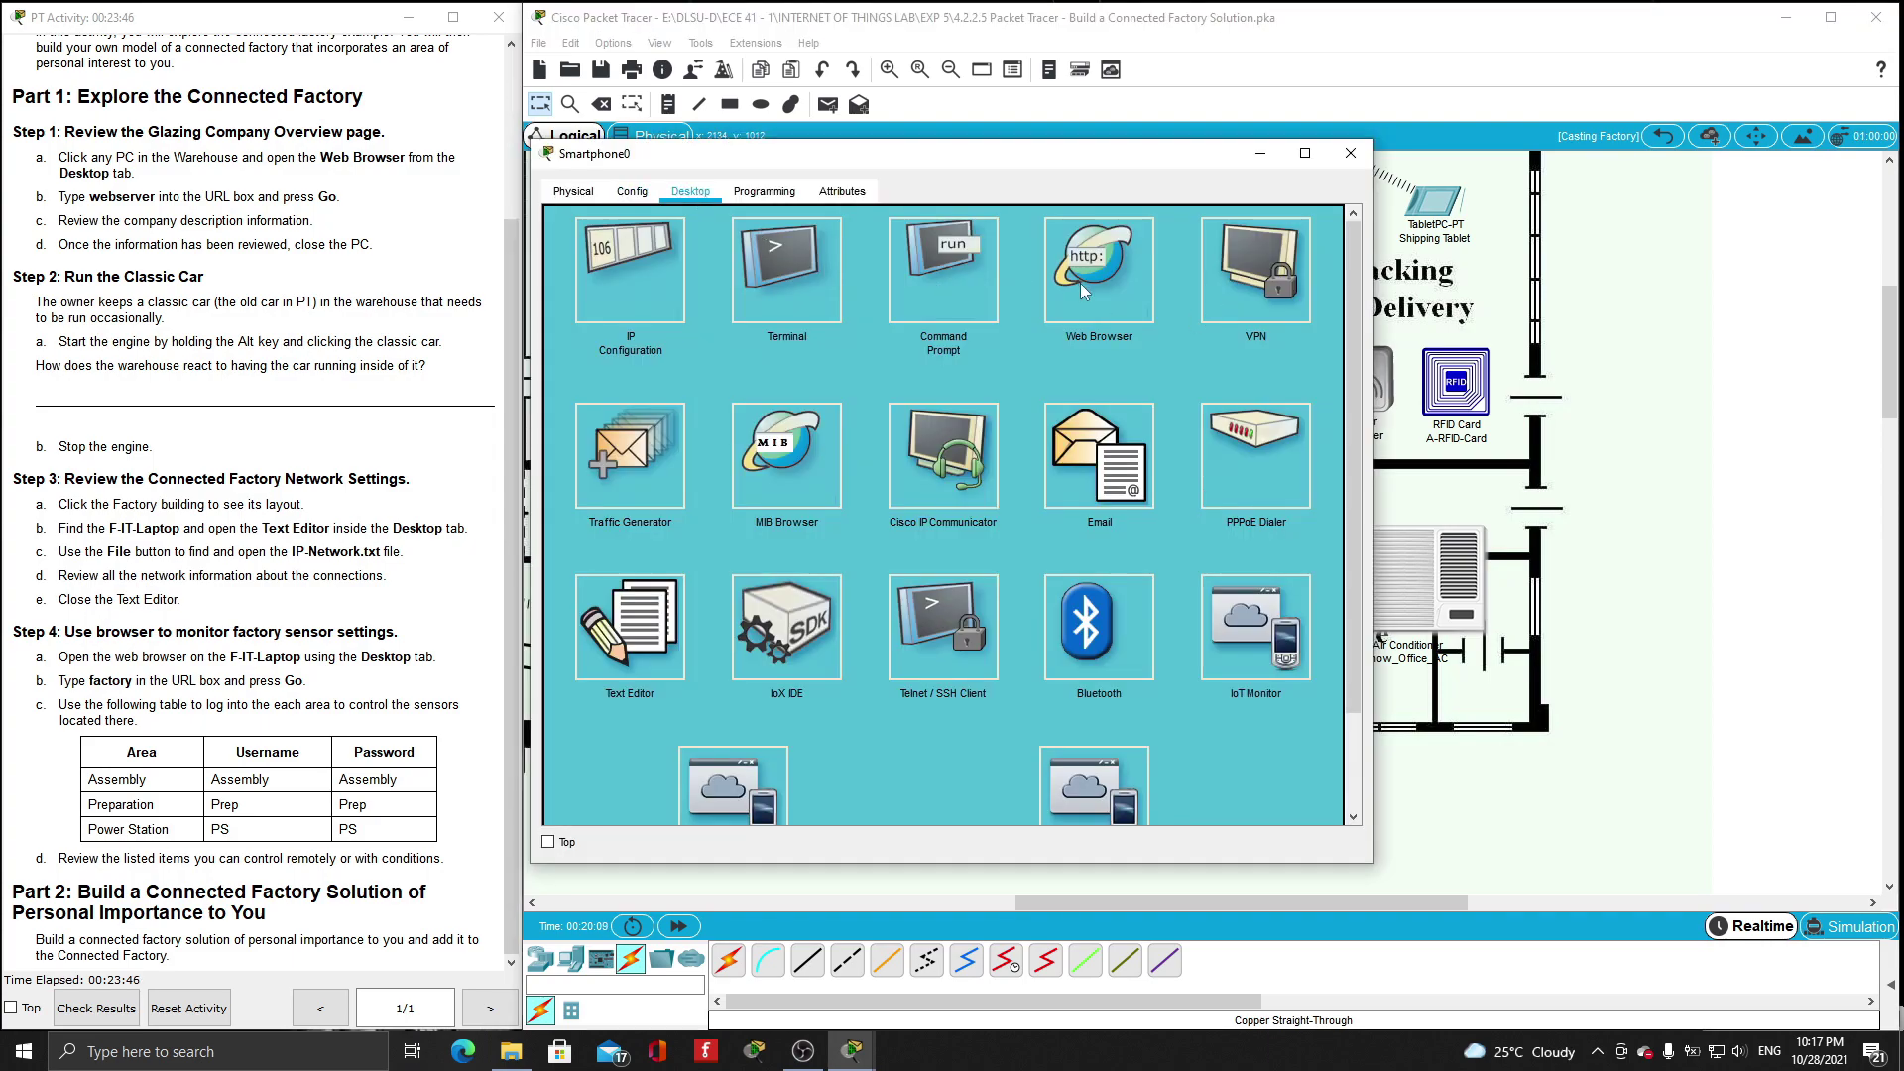
left_click(1080, 282)
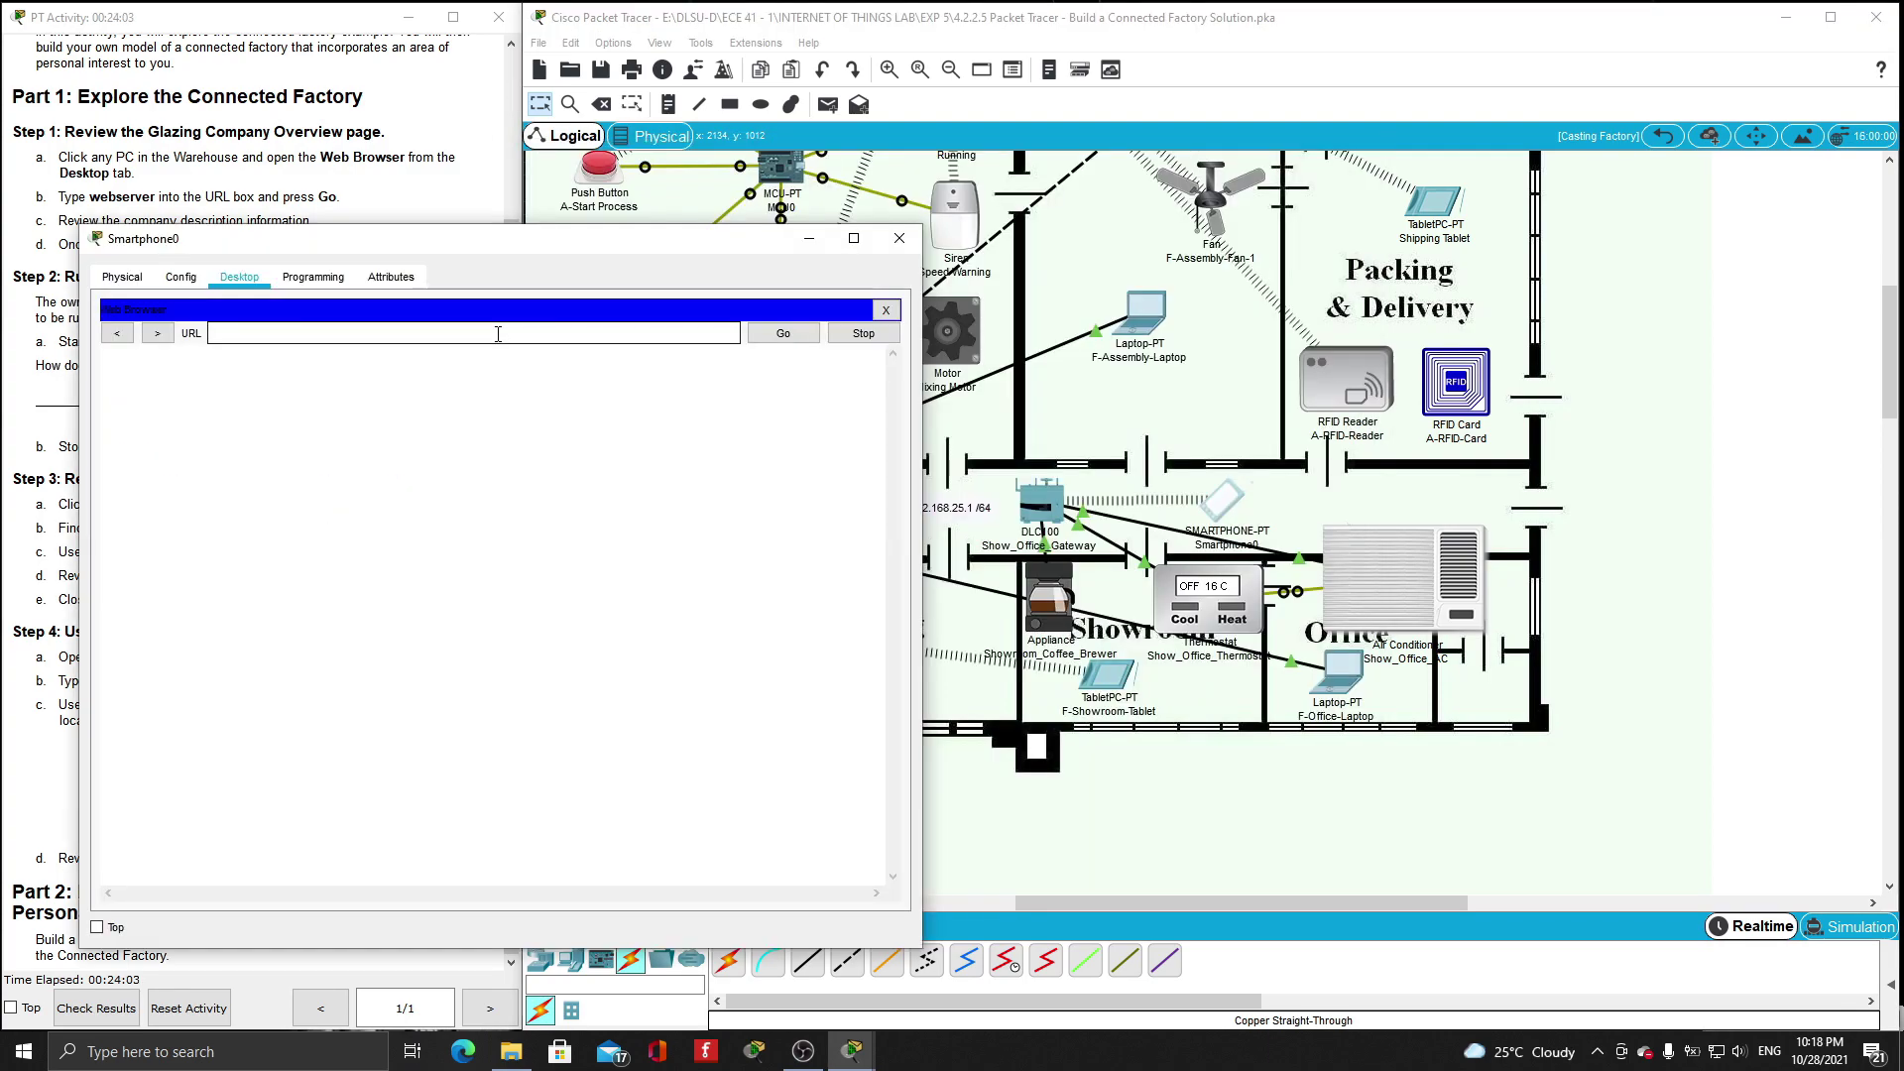
type("192.168.25.1")
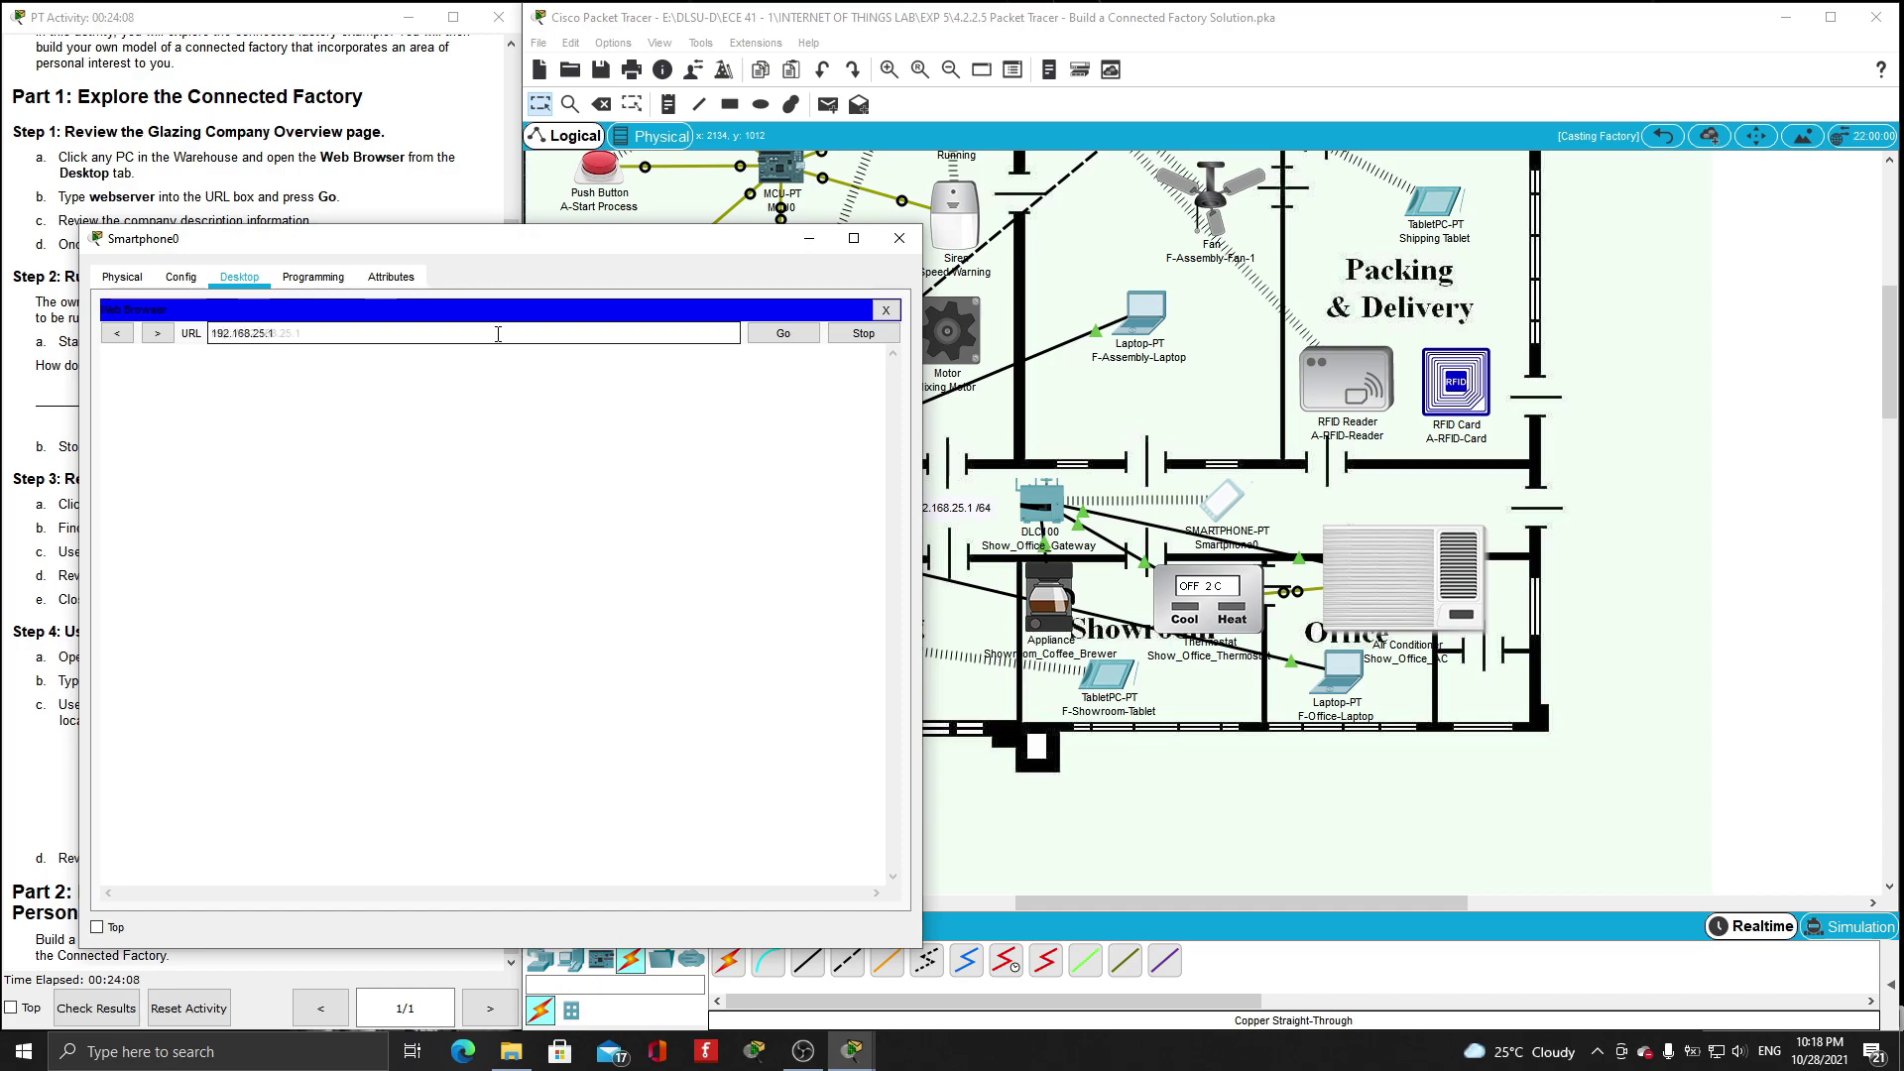
key("Return")
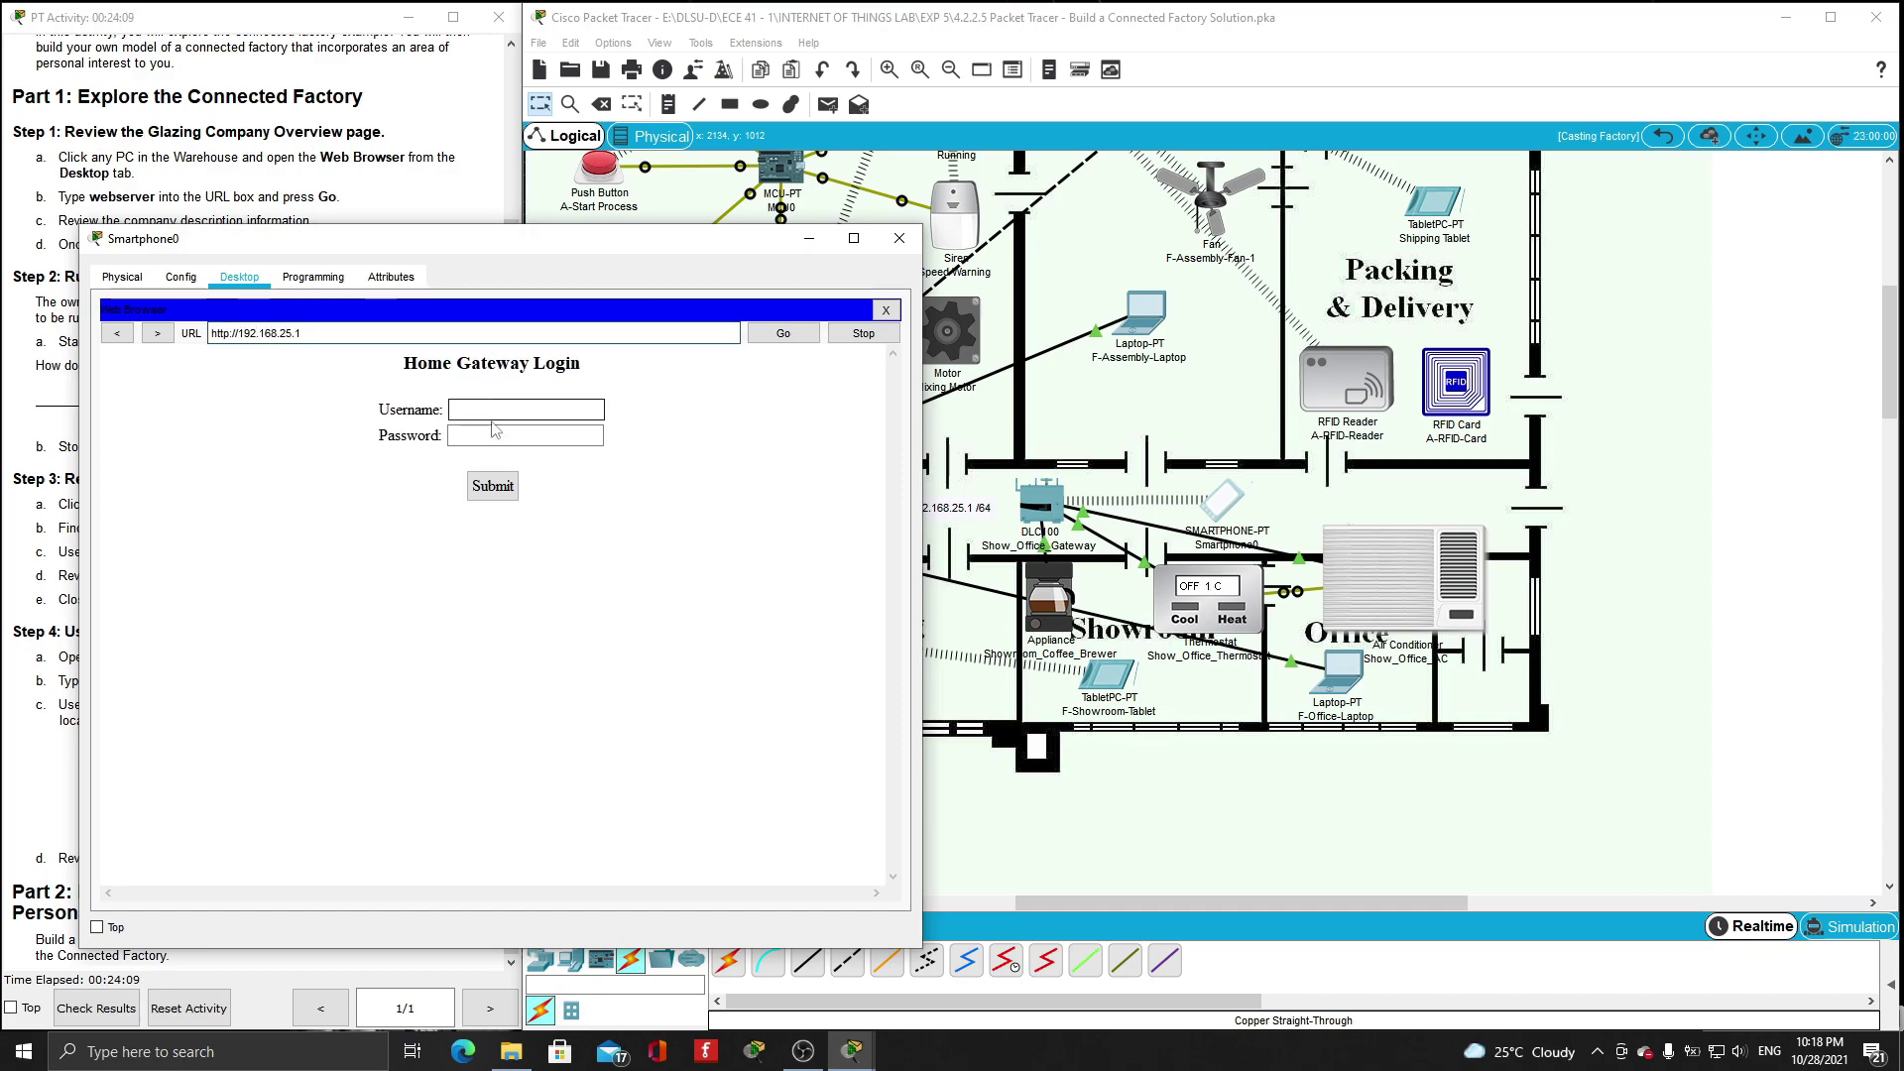
- Sign in to the gateway page with its user name and password
left_click(500, 416)
type("admin")
left_click(498, 434)
type("admin")
left_click(502, 491)
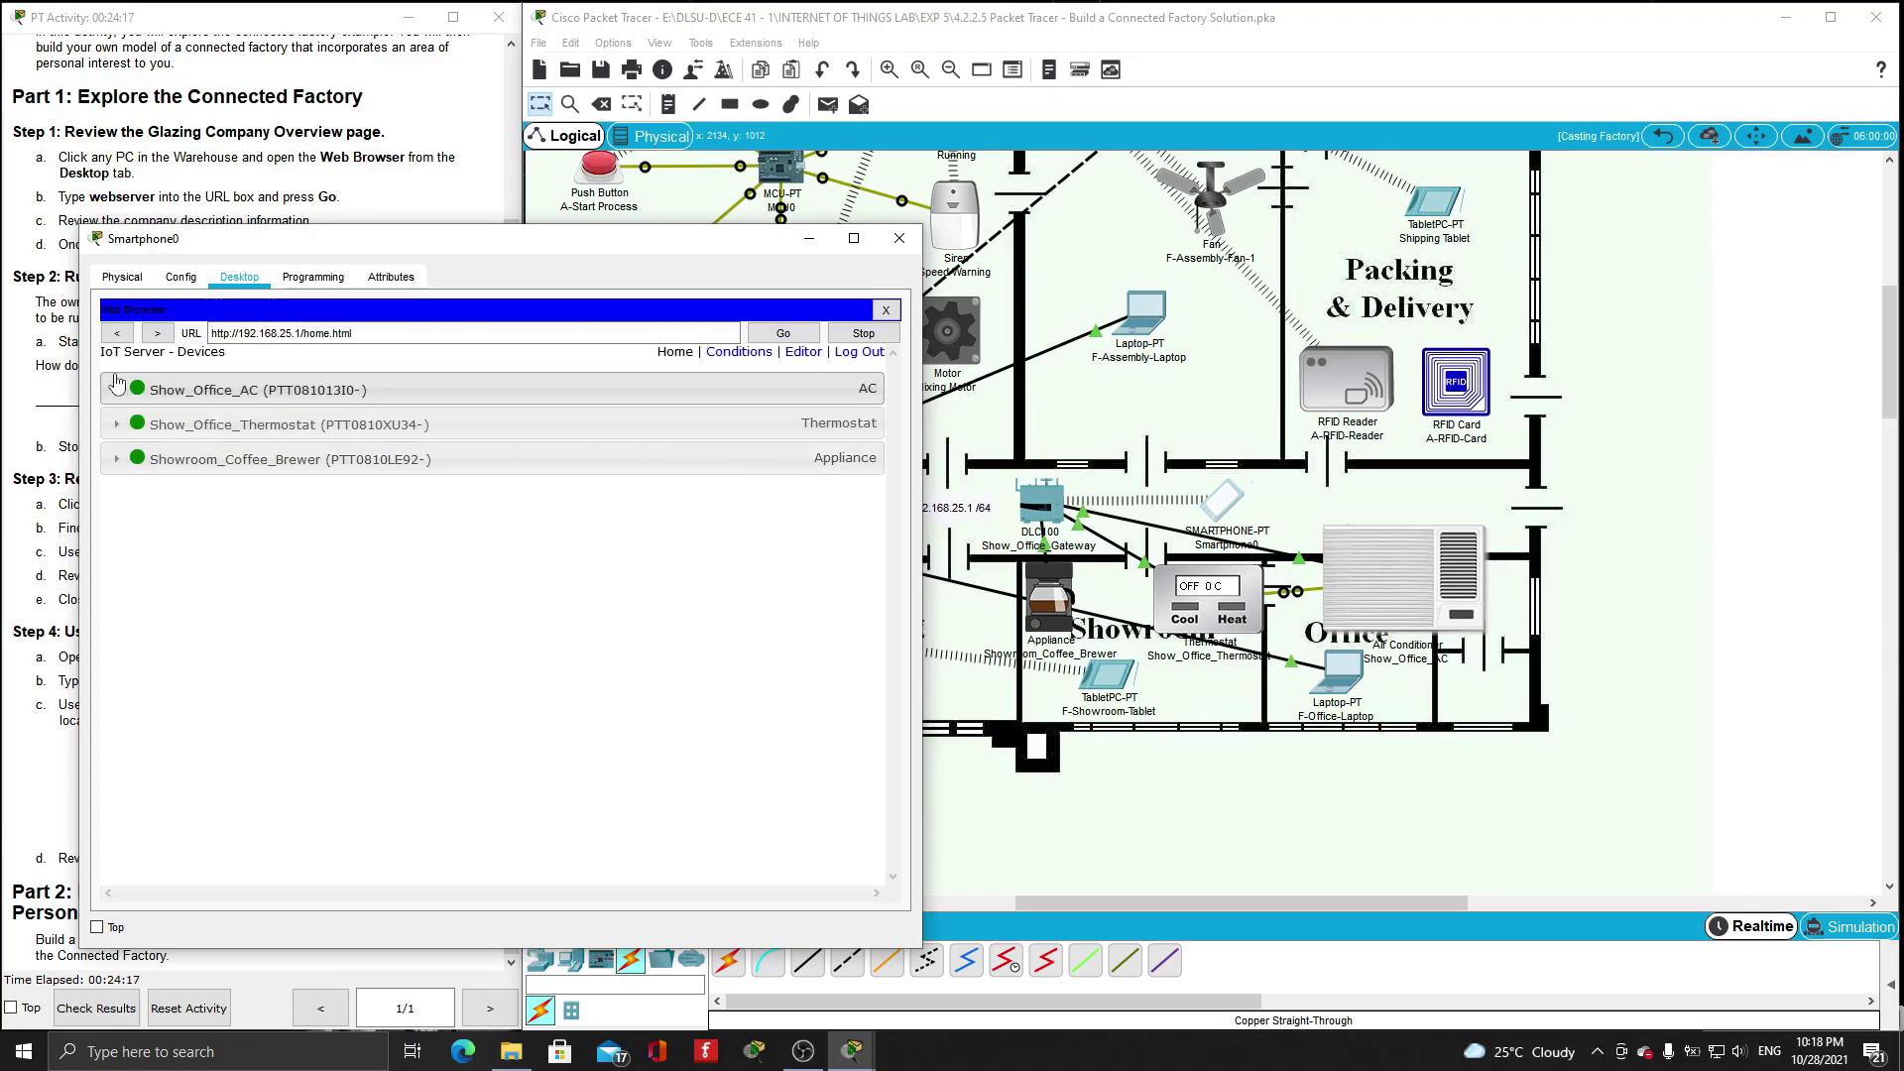
- Expand the Show_Office_AC, Show_Office_Thermostat and Showroom_Coffee_Brewer rows on the IoT page
left_click(114, 397)
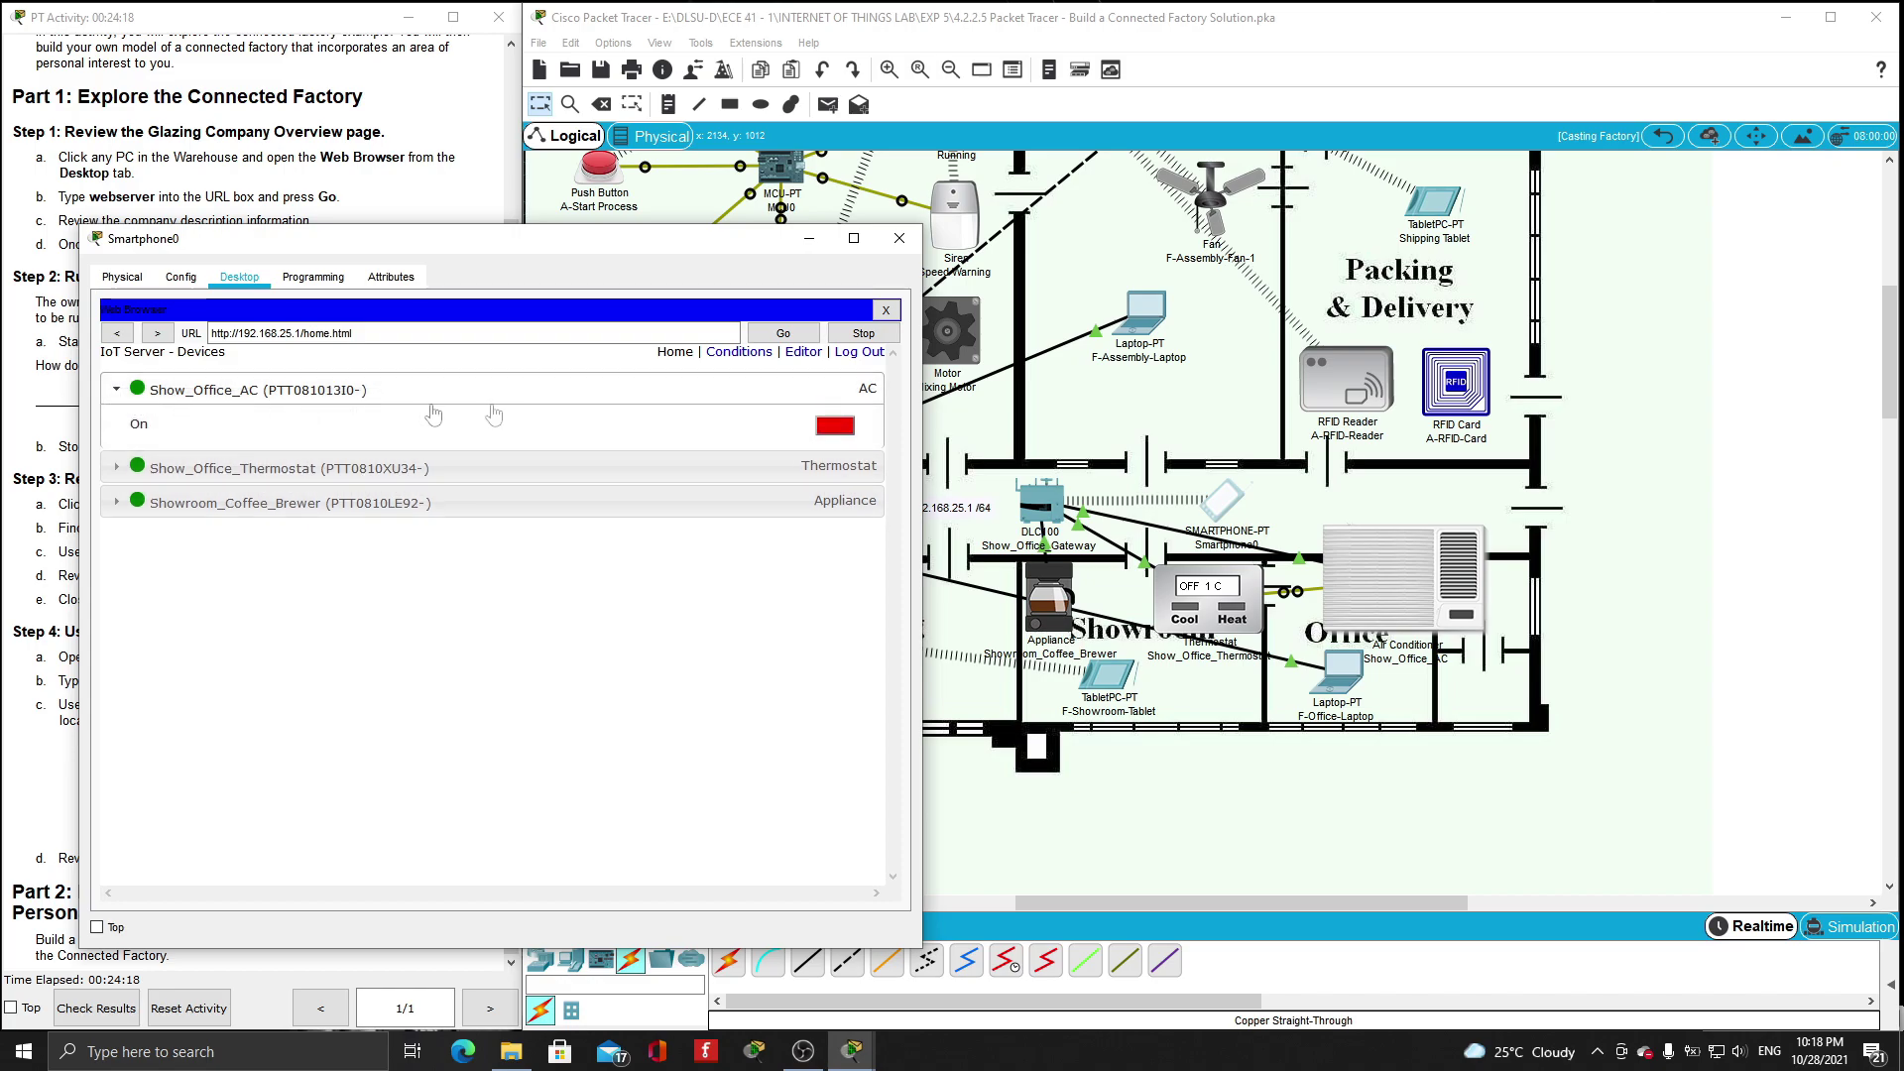
left_click(117, 477)
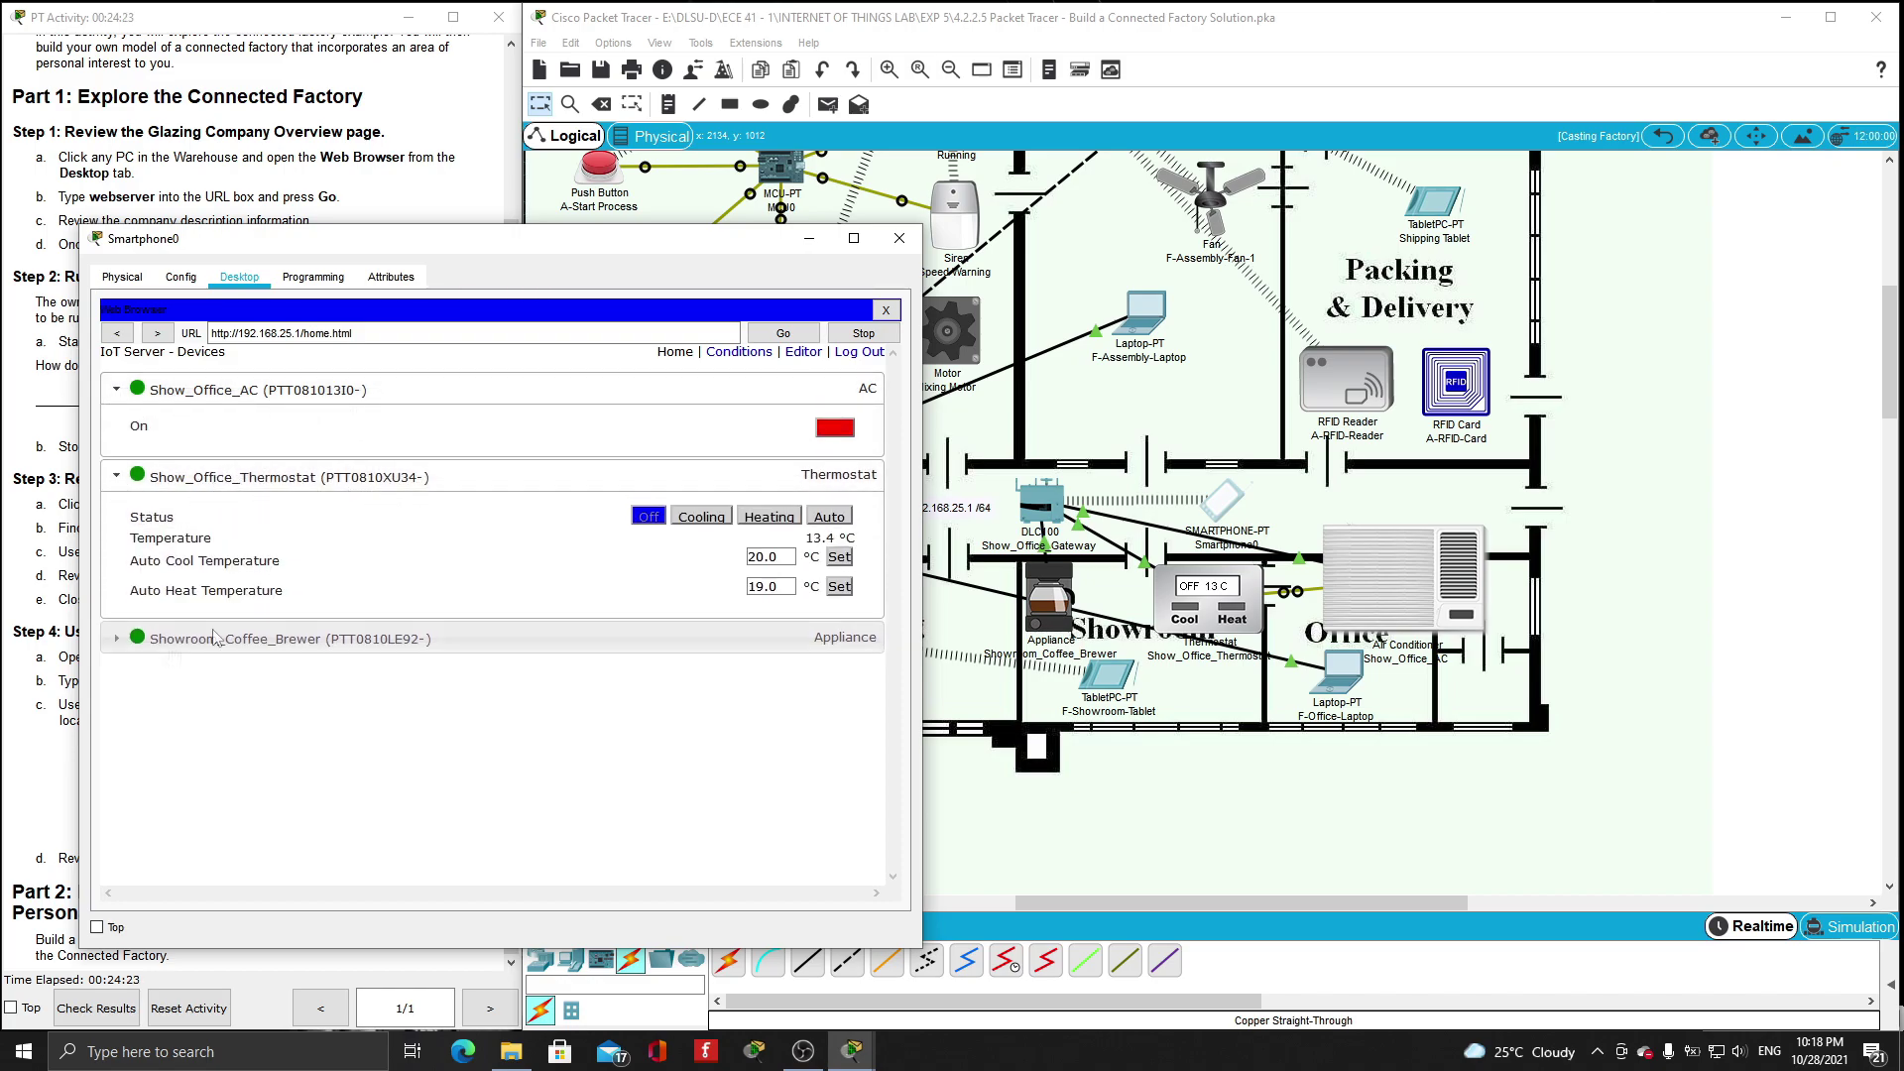
left_click(137, 645)
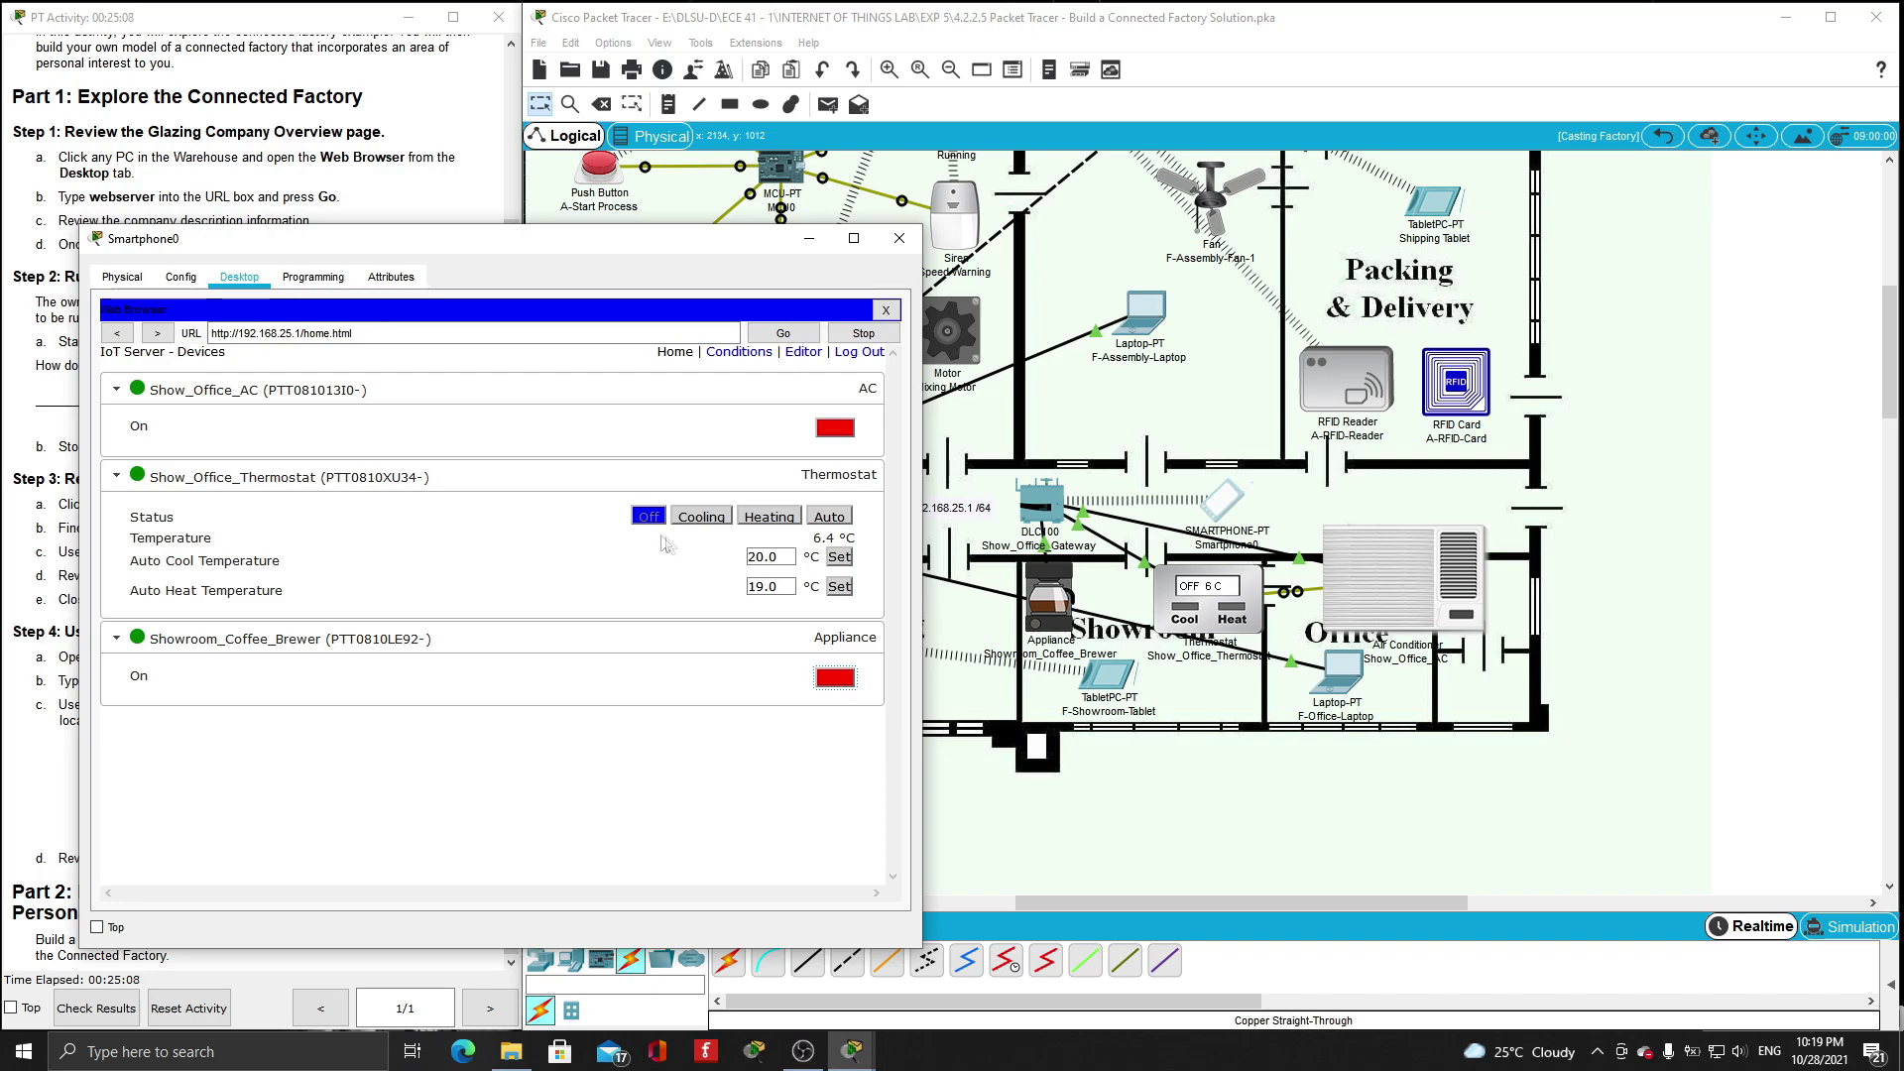
- Set the thermostat to Cooling, turn the AC on, then switch the thermostat to Heating and Auto
left_click(701, 516)
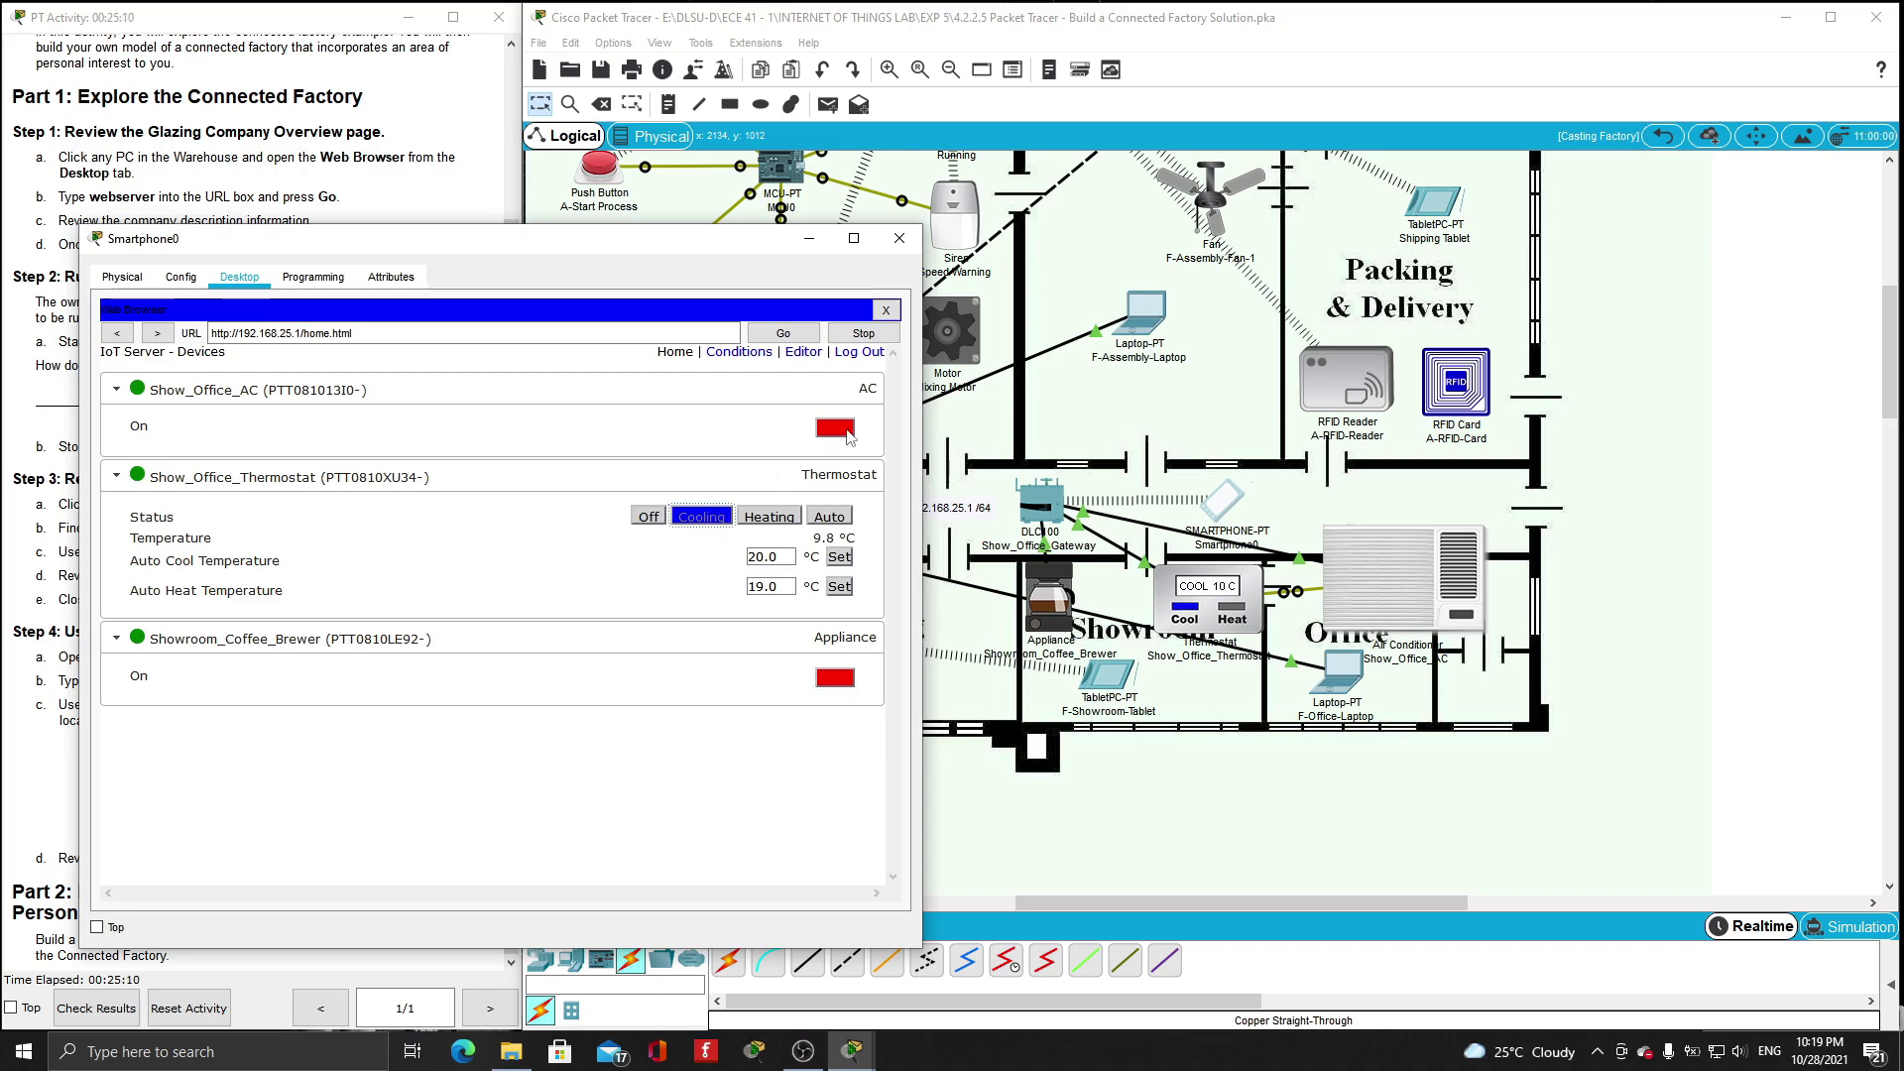
left_click(839, 432)
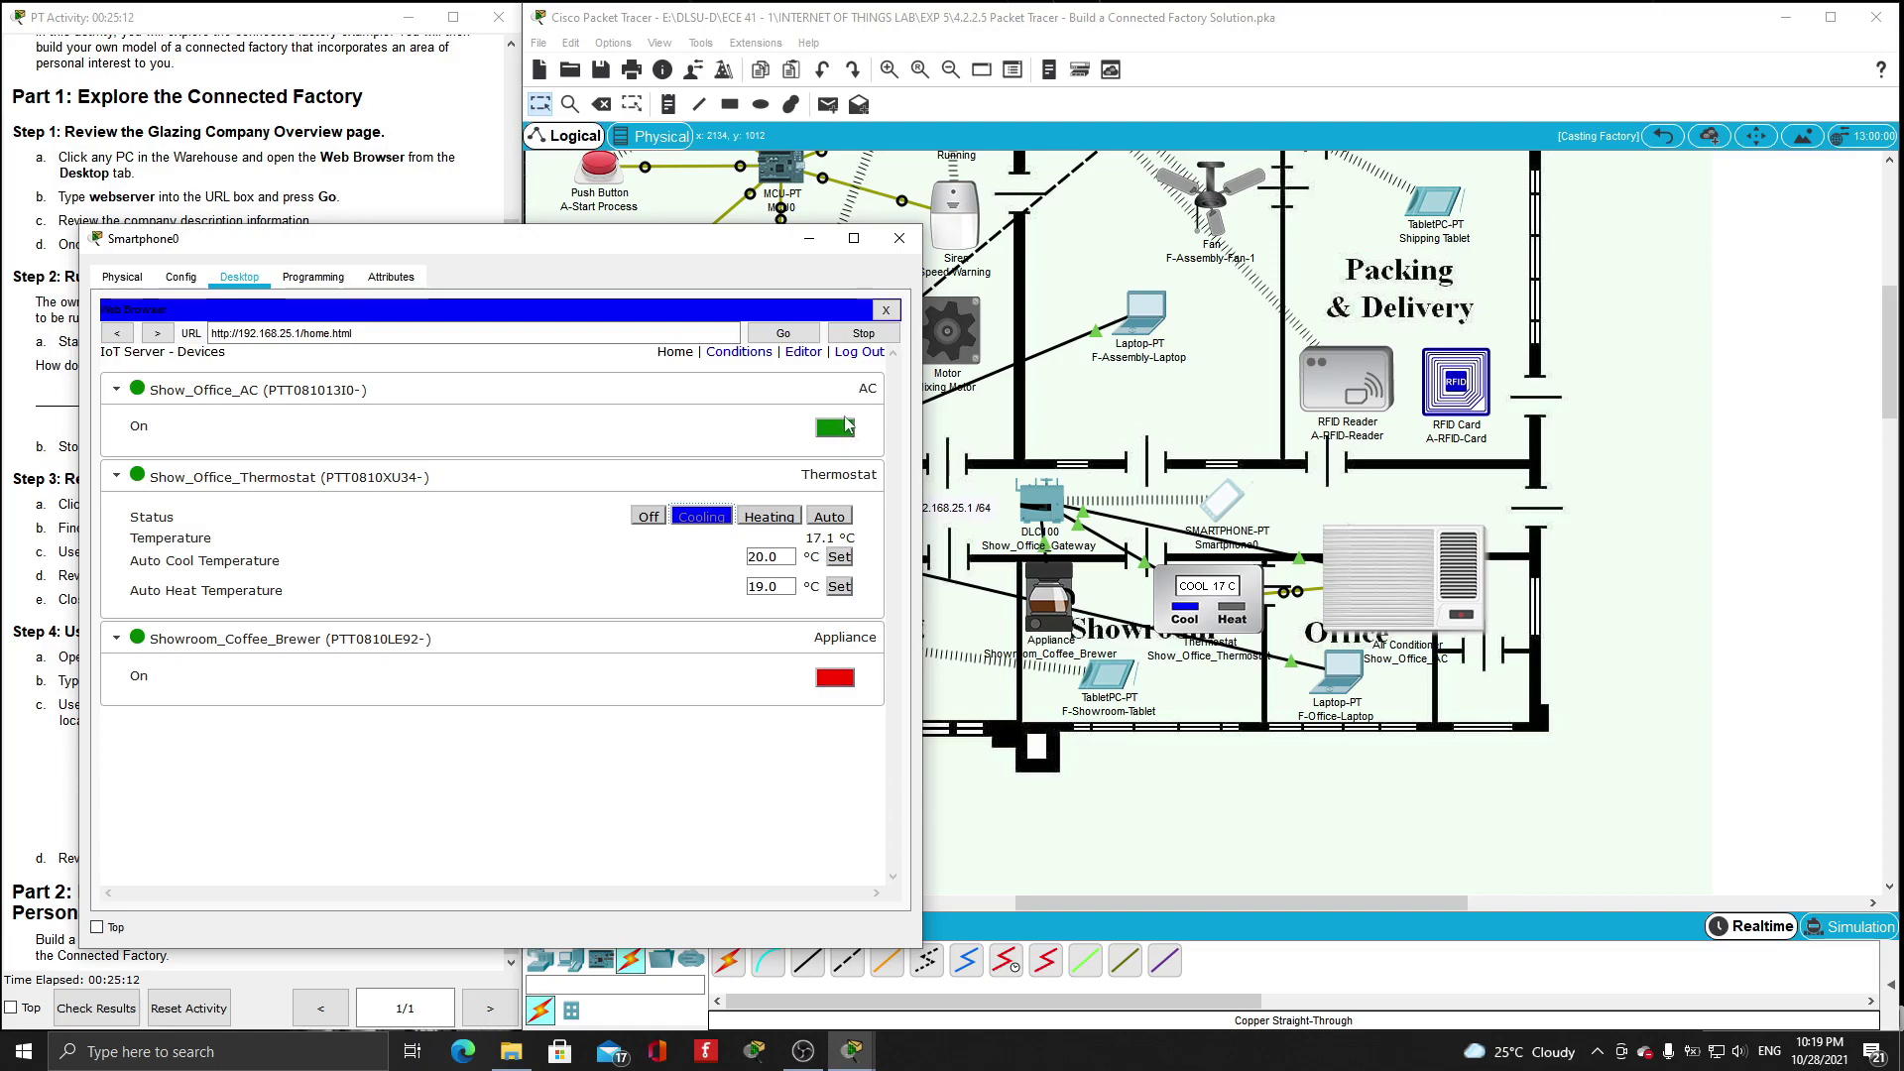
left_click(768, 523)
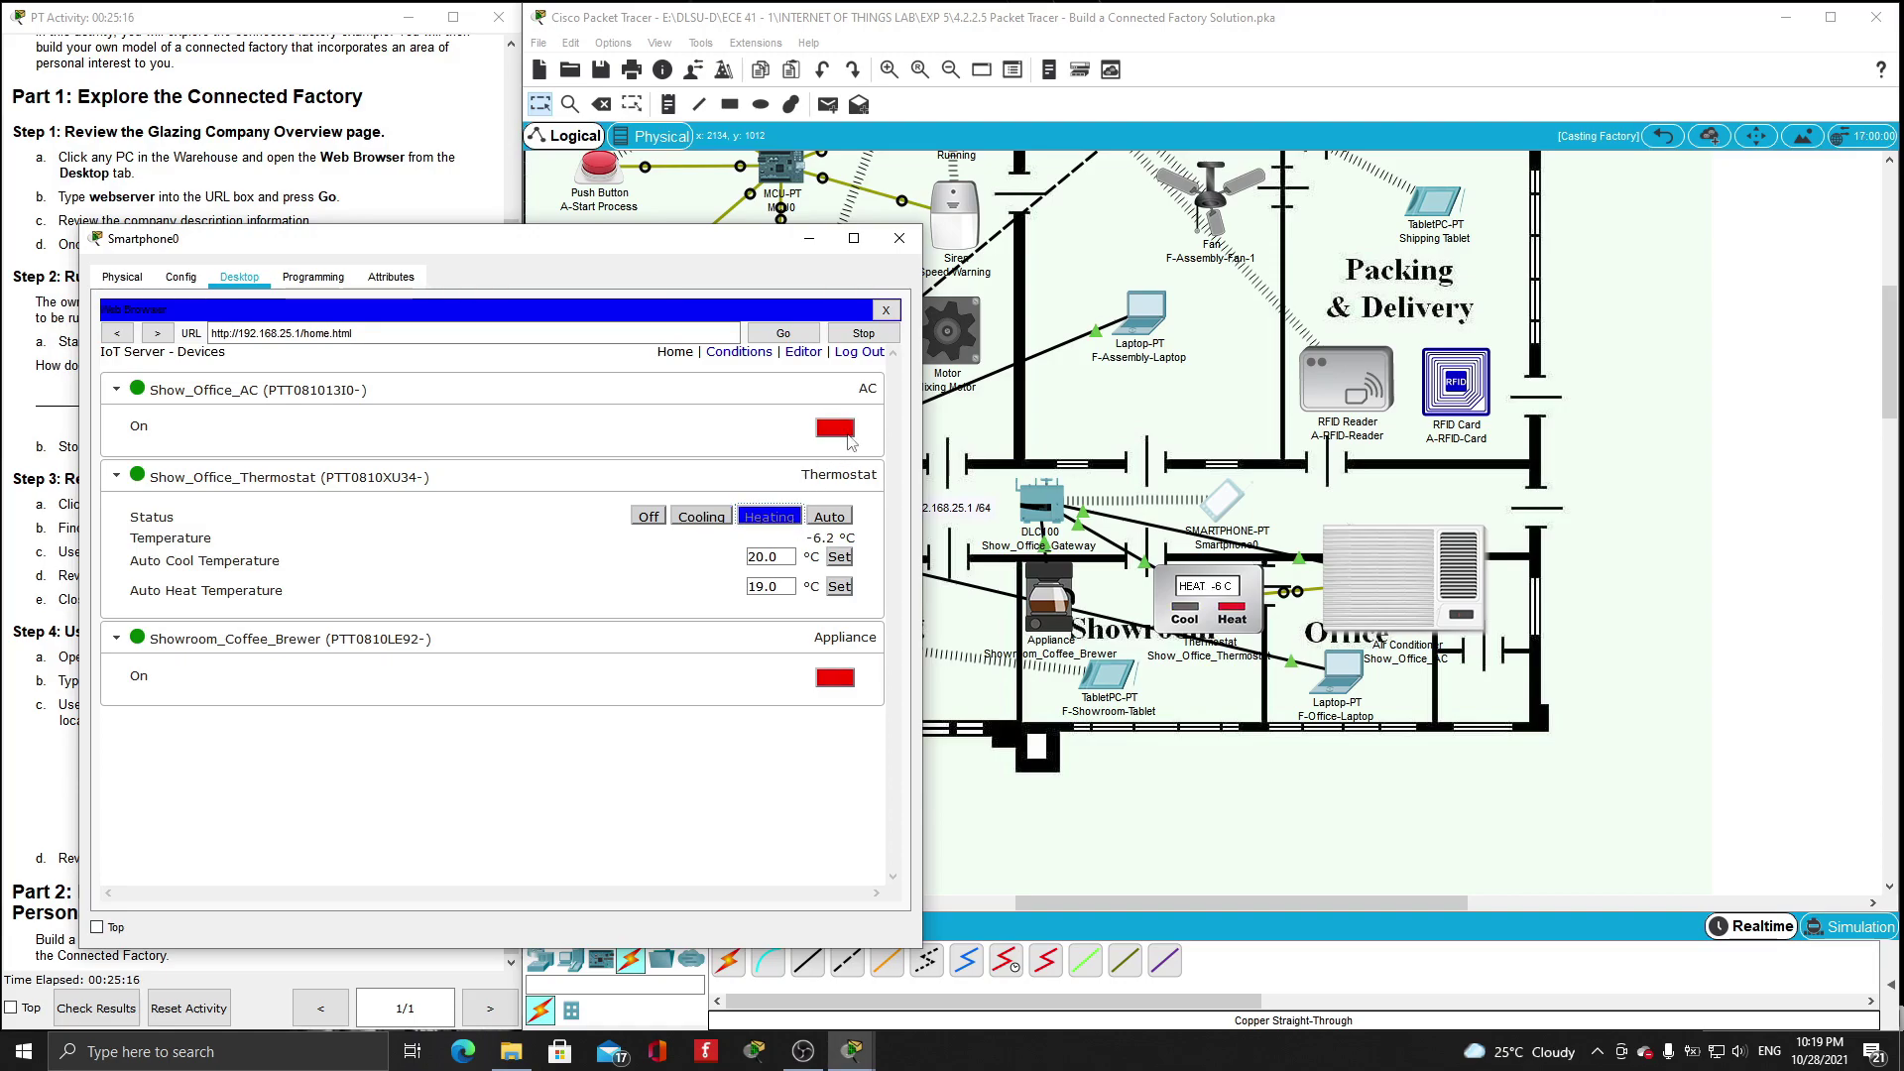
left_click(838, 513)
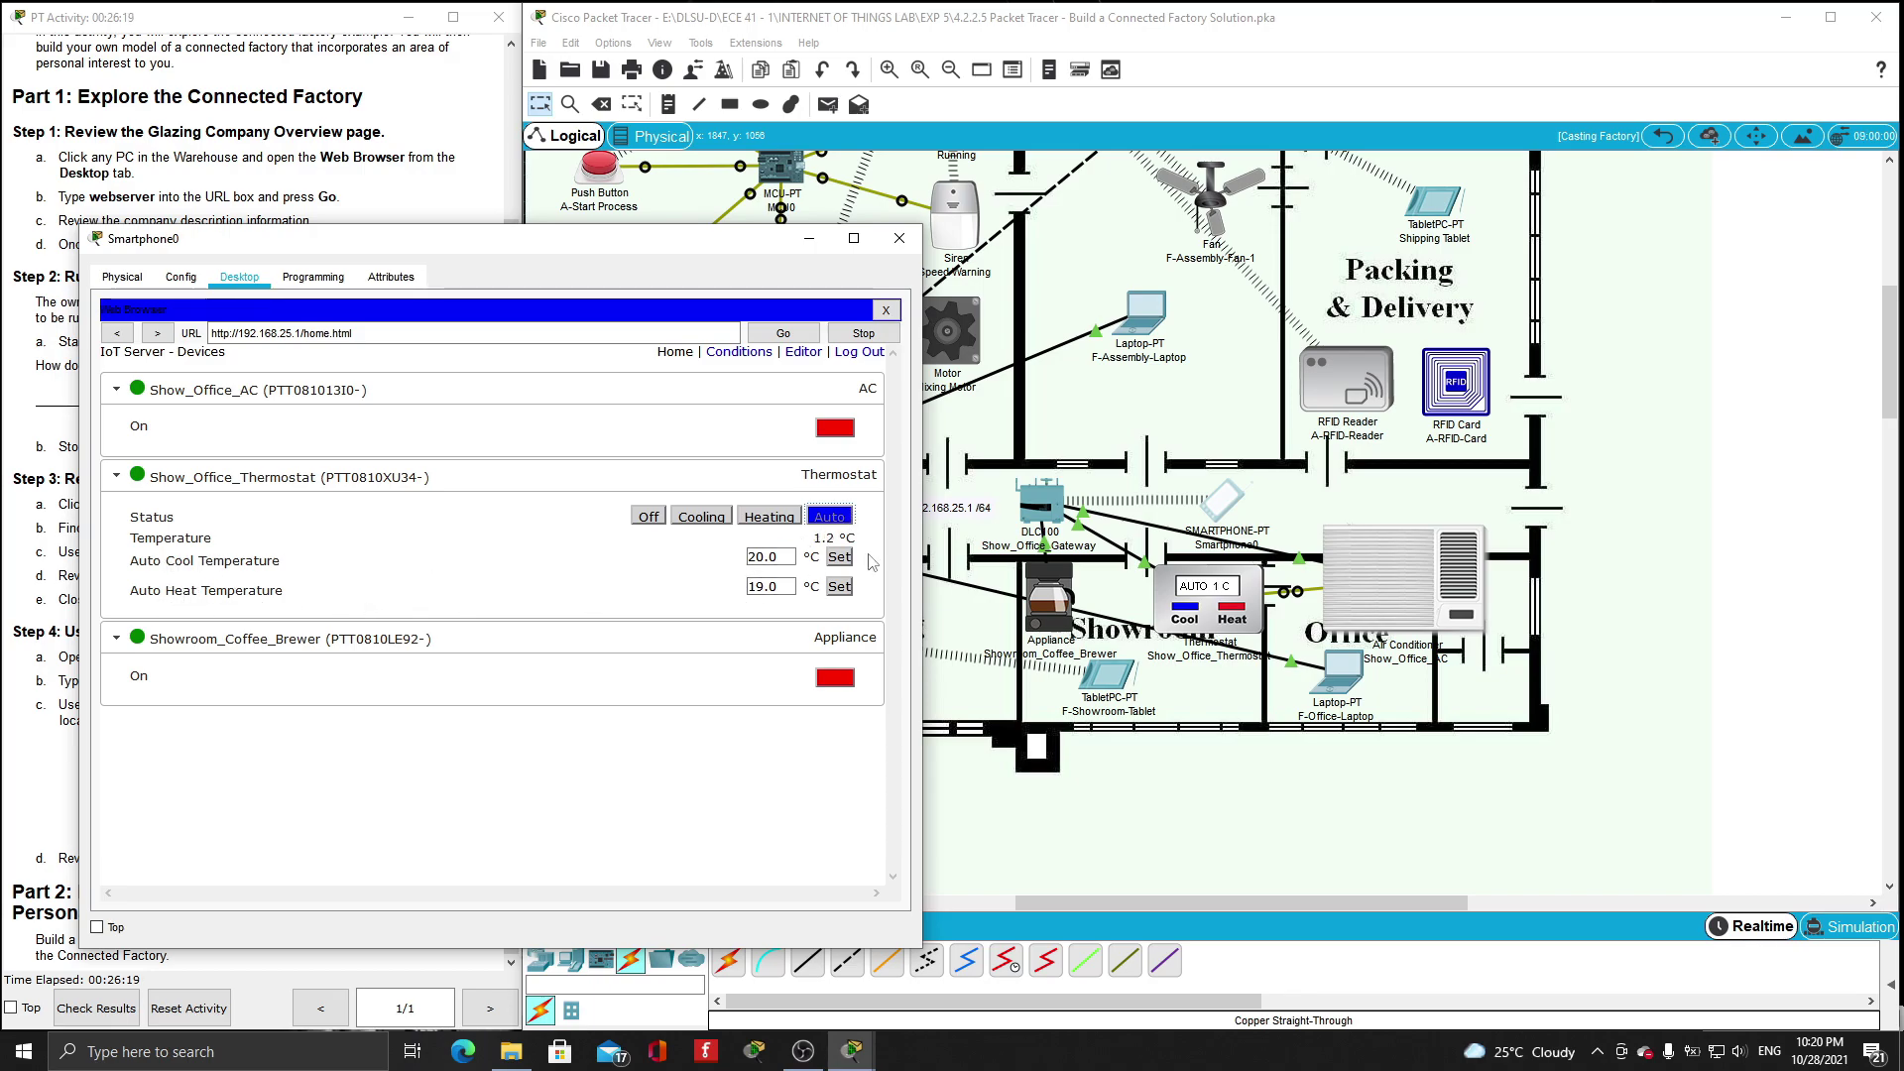
- Set the thermostat's auto cool temperature to 25.0 °C and auto heat to 15.0 °C
left_click_drag(789, 557, 715, 556)
type("23")
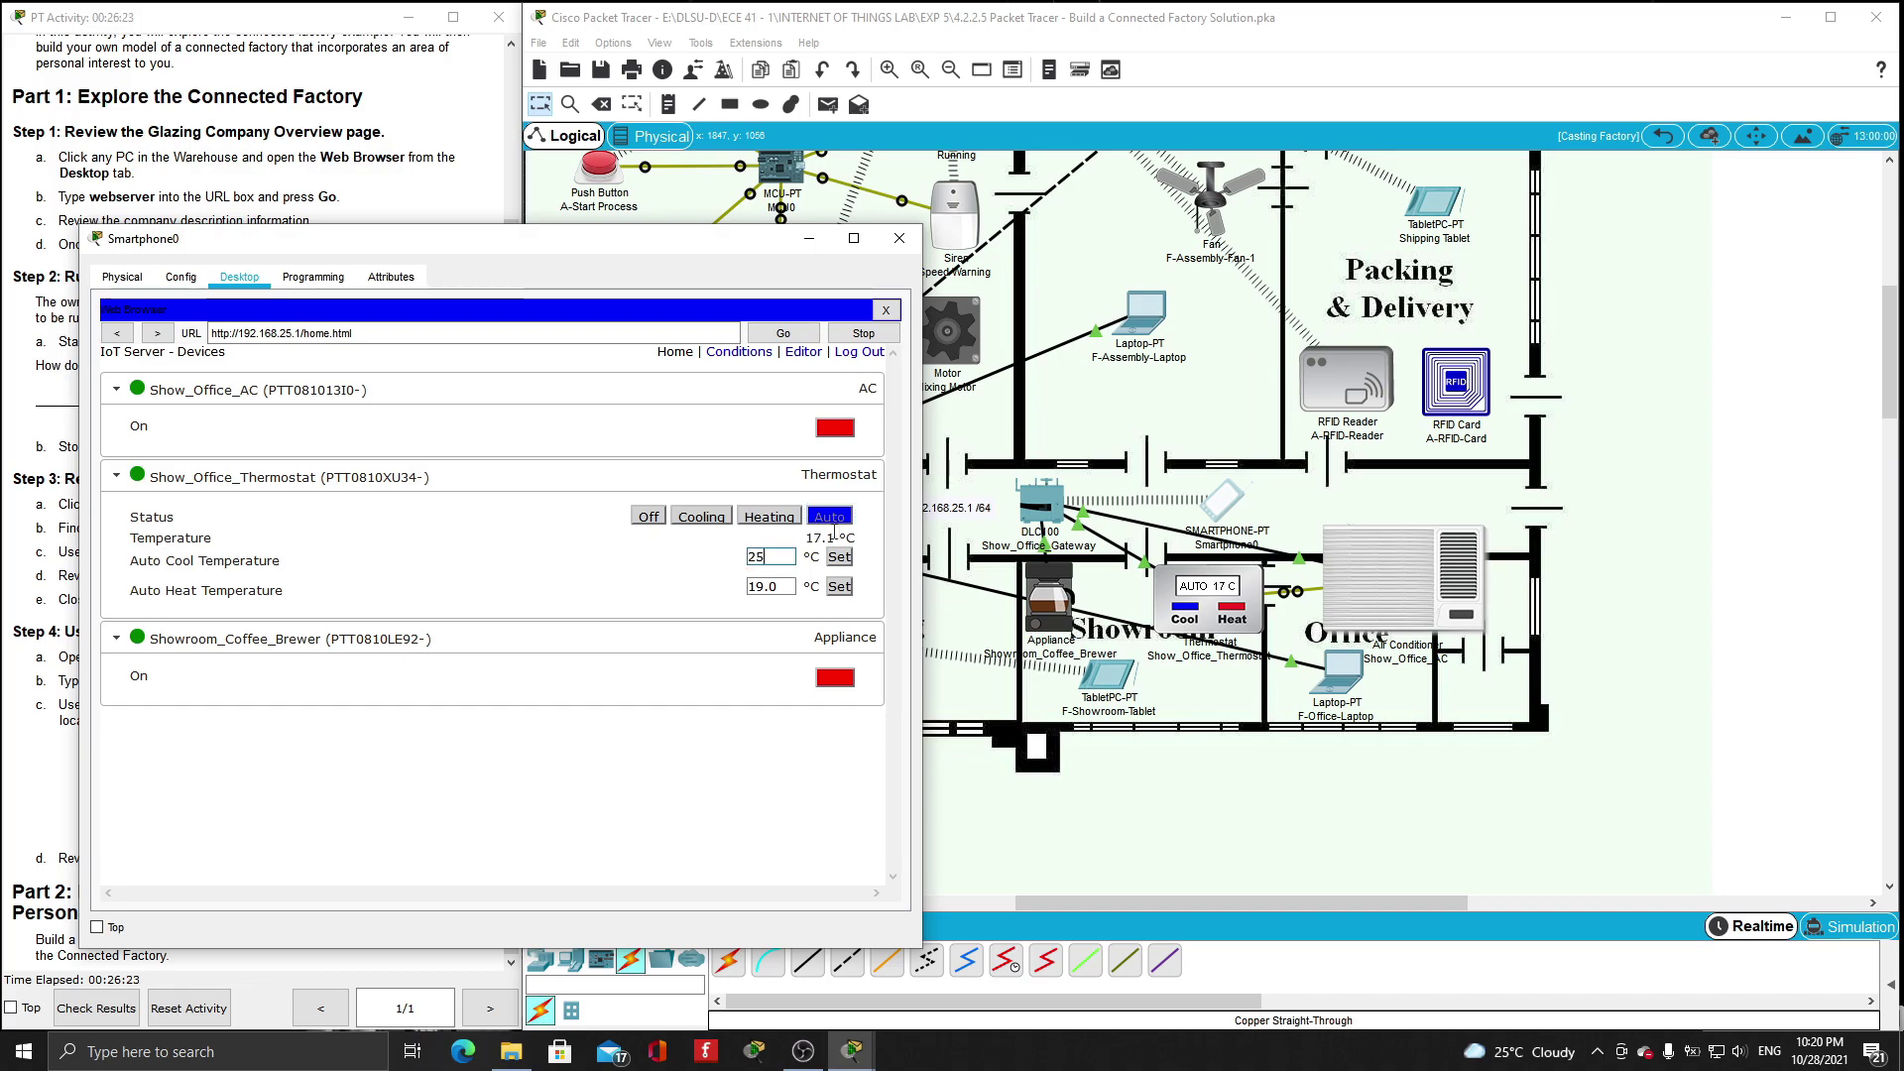
left_click(848, 559)
left_click_drag(783, 586, 663, 601)
type("15")
double_click(747, 588)
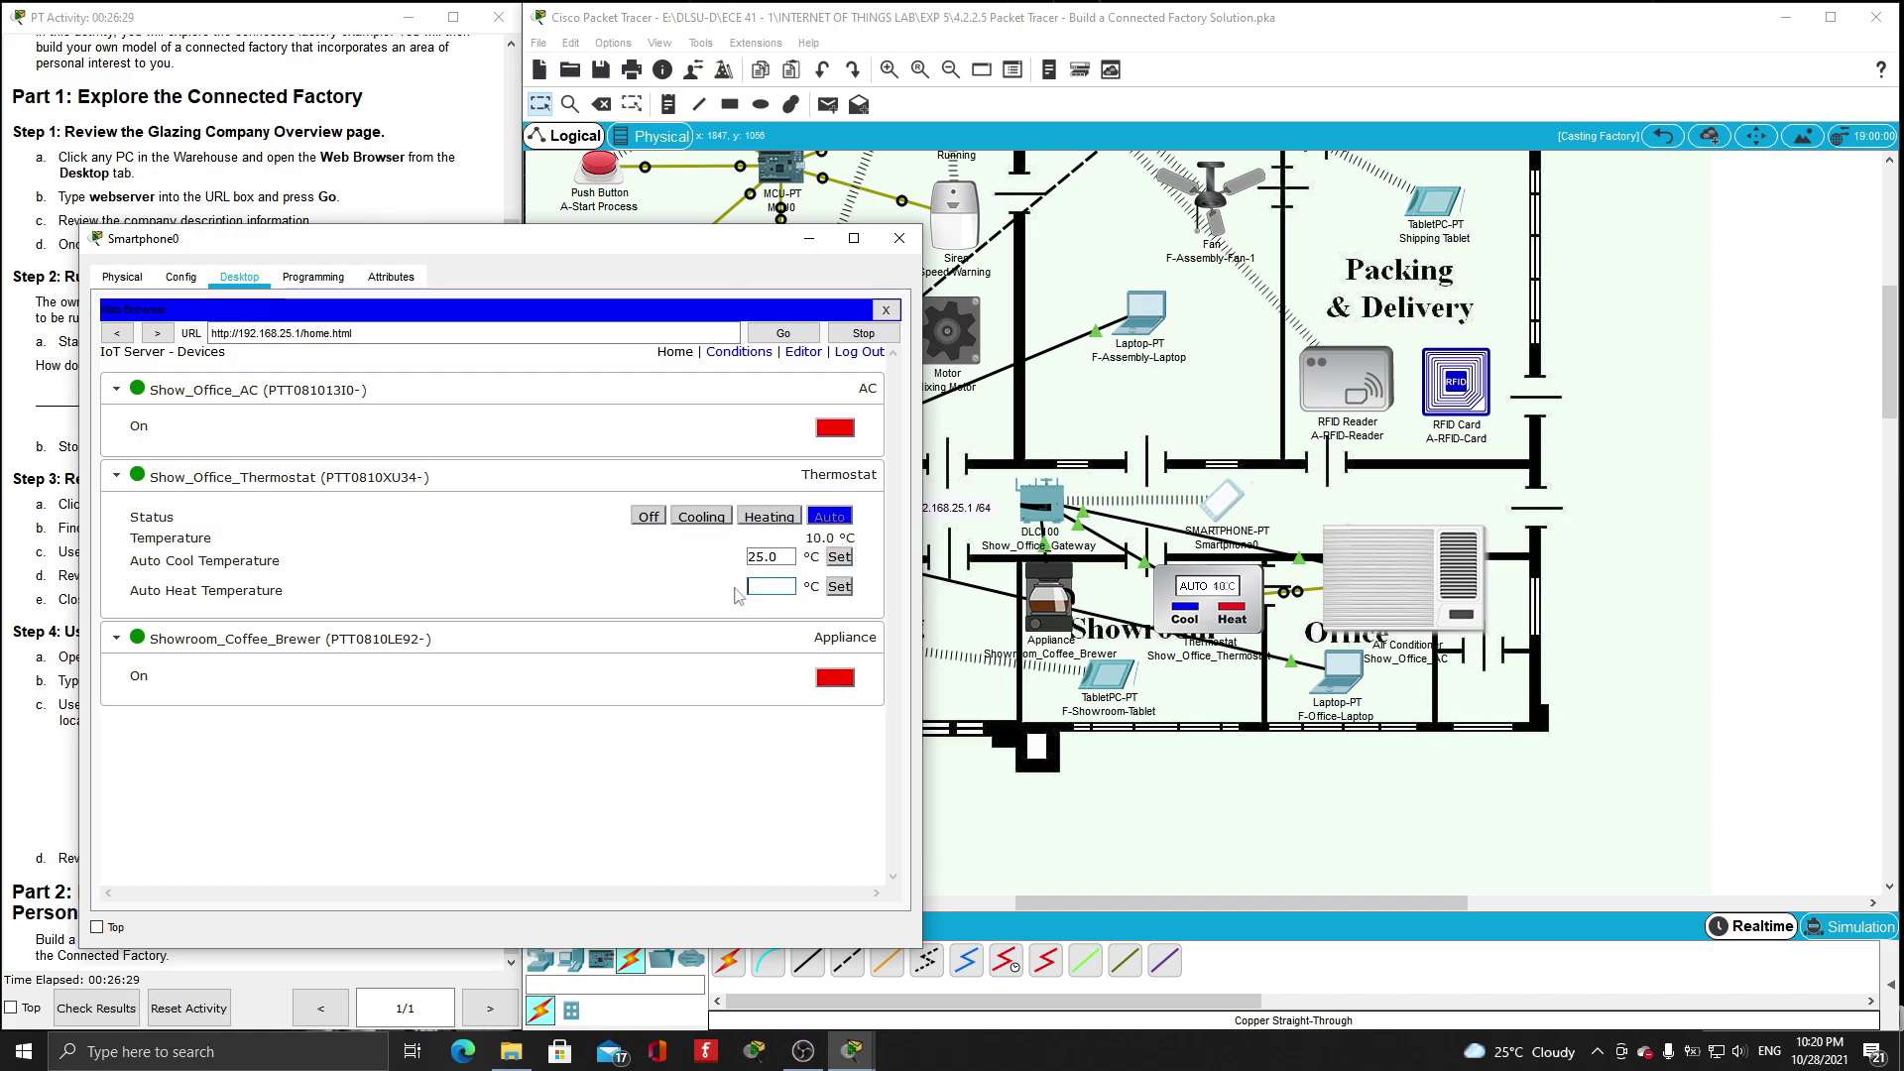
type("15")
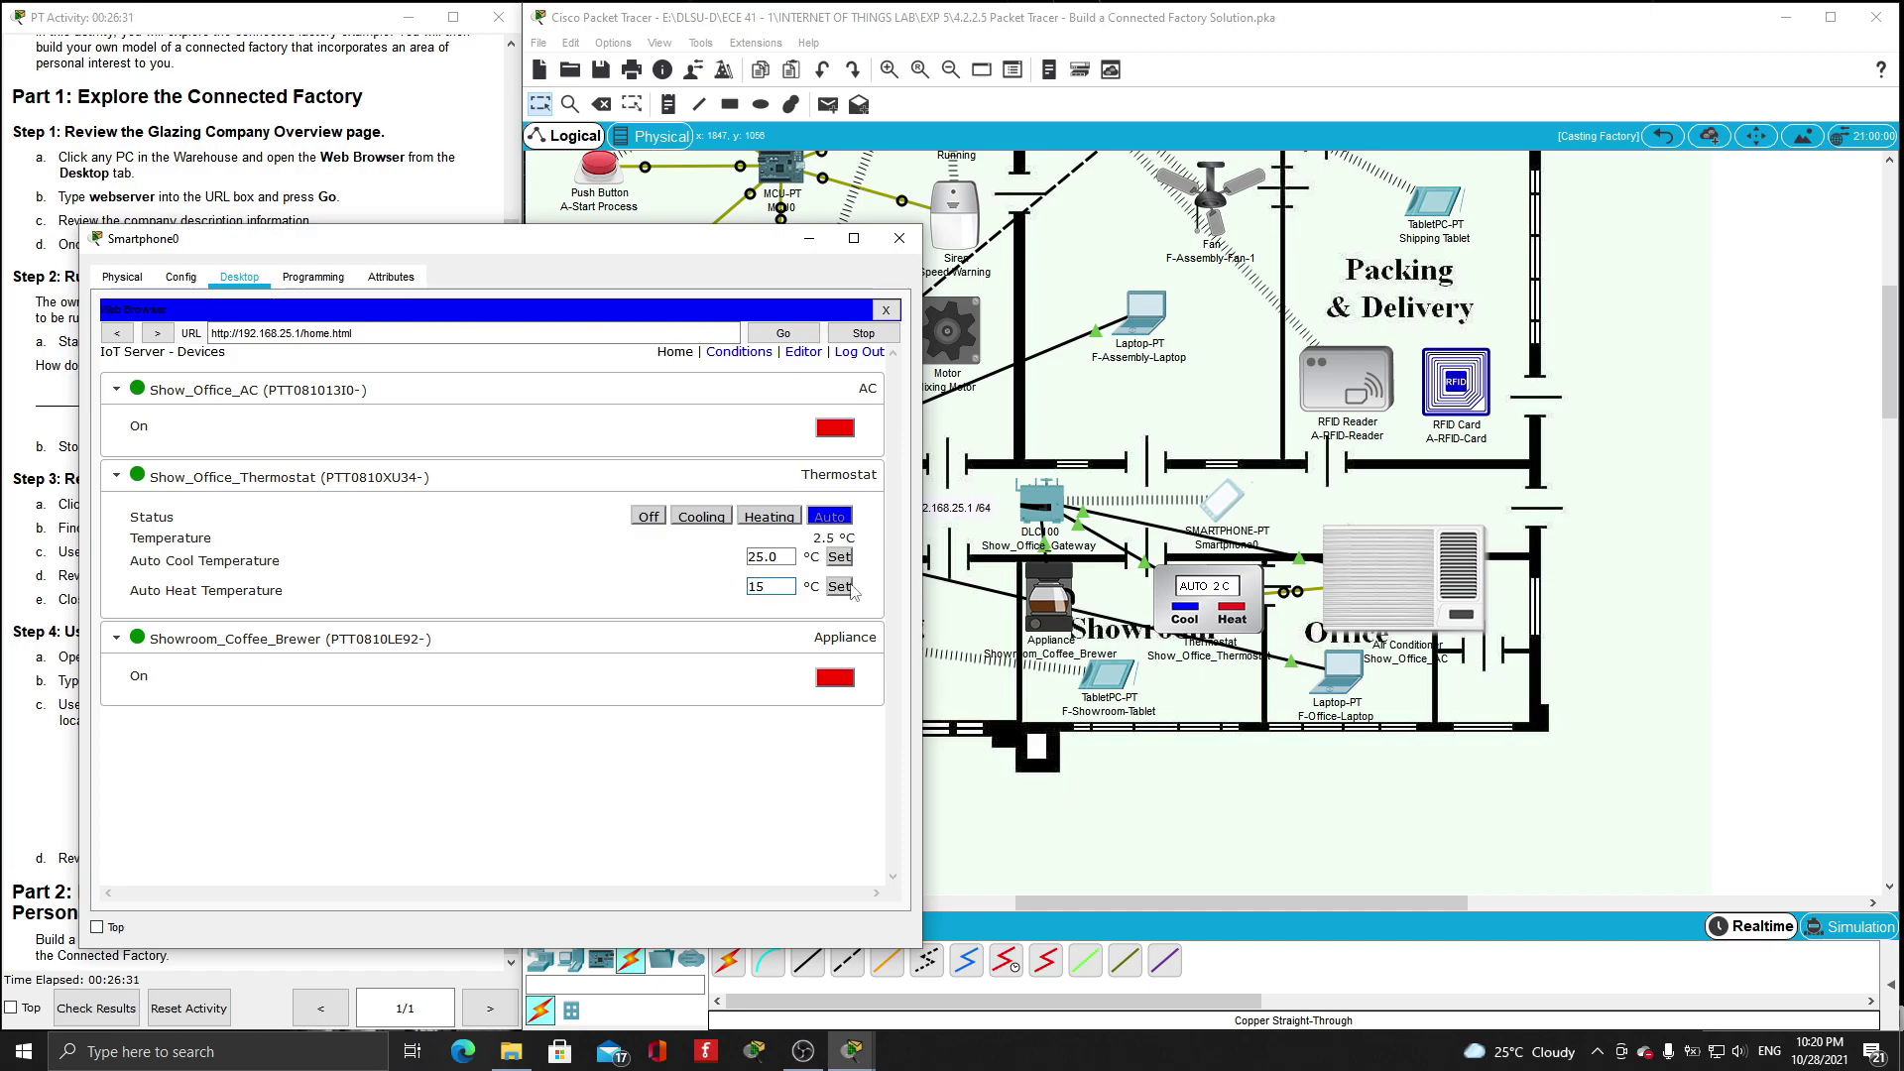
left_click(845, 587)
- Switch the thermostat off, toggle the office AC on and off, and move the smartphone window aside
left_click(649, 517)
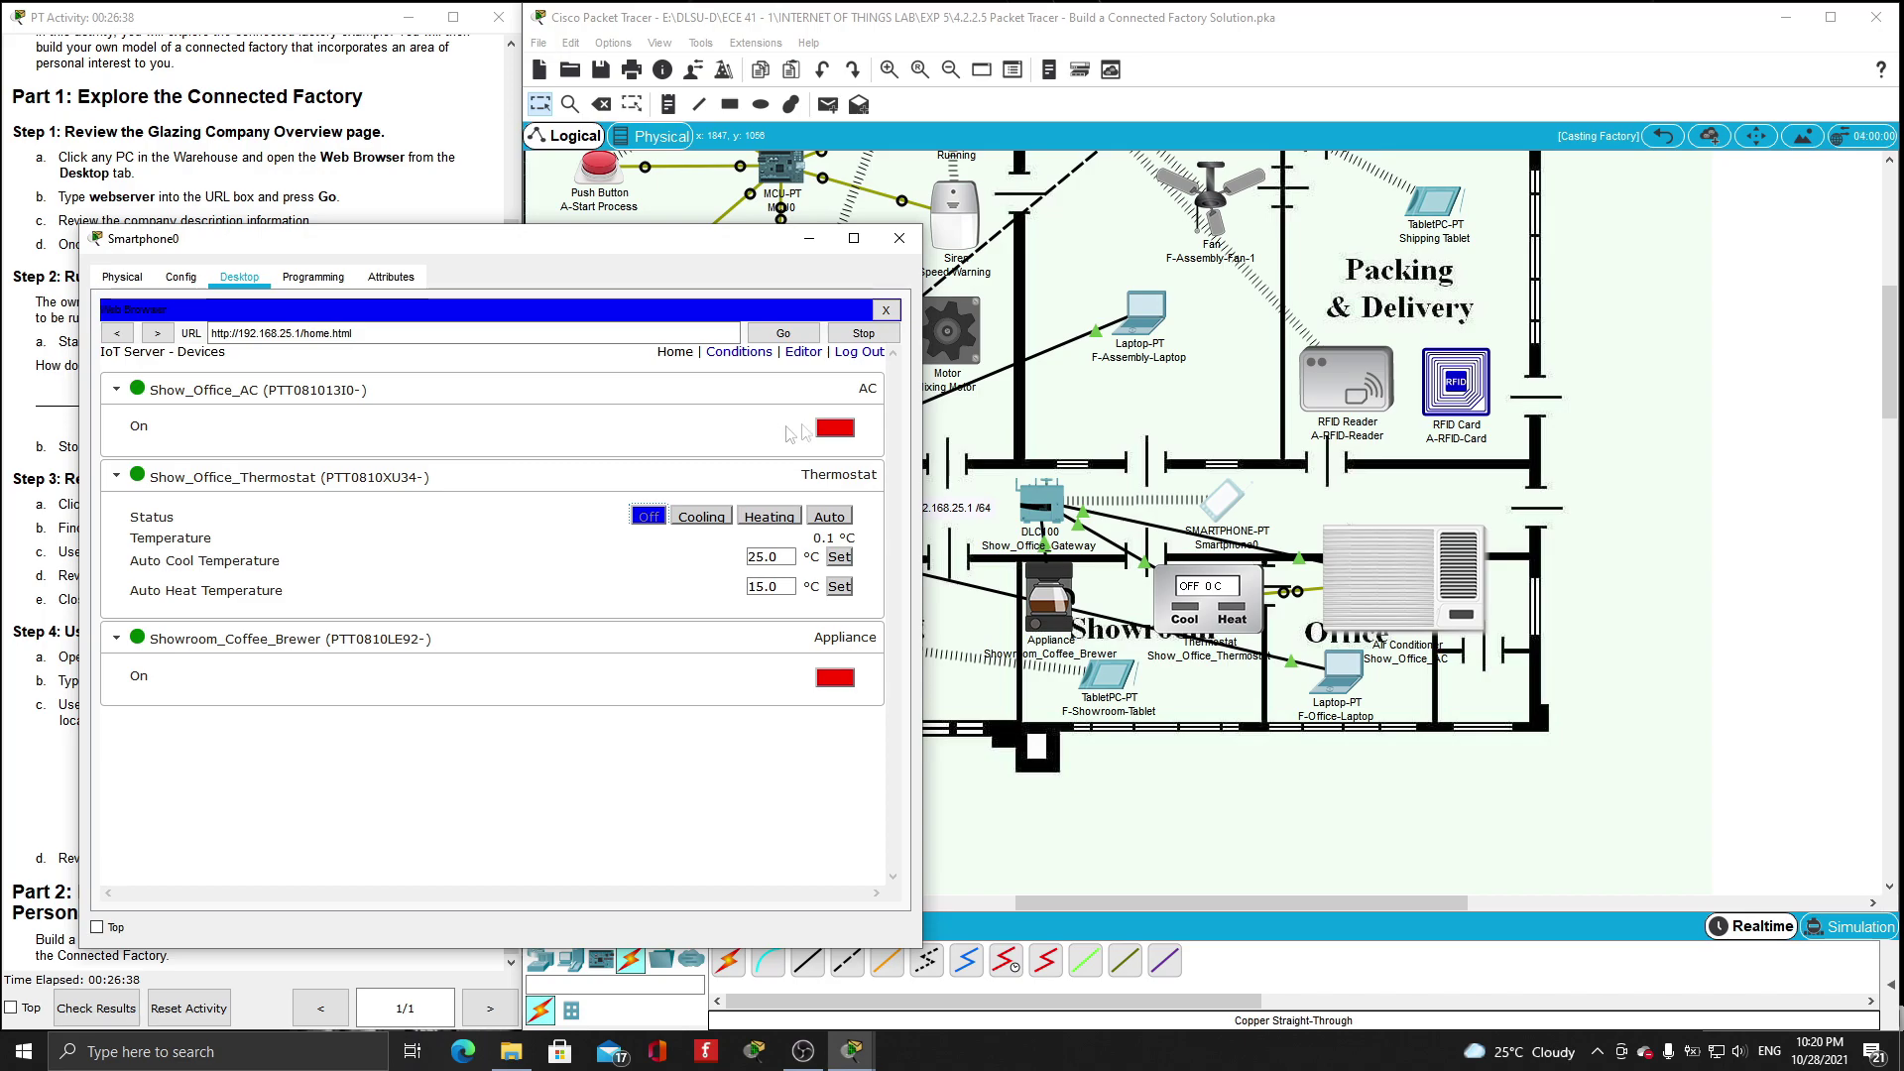
left_click(835, 430)
left_click(848, 439)
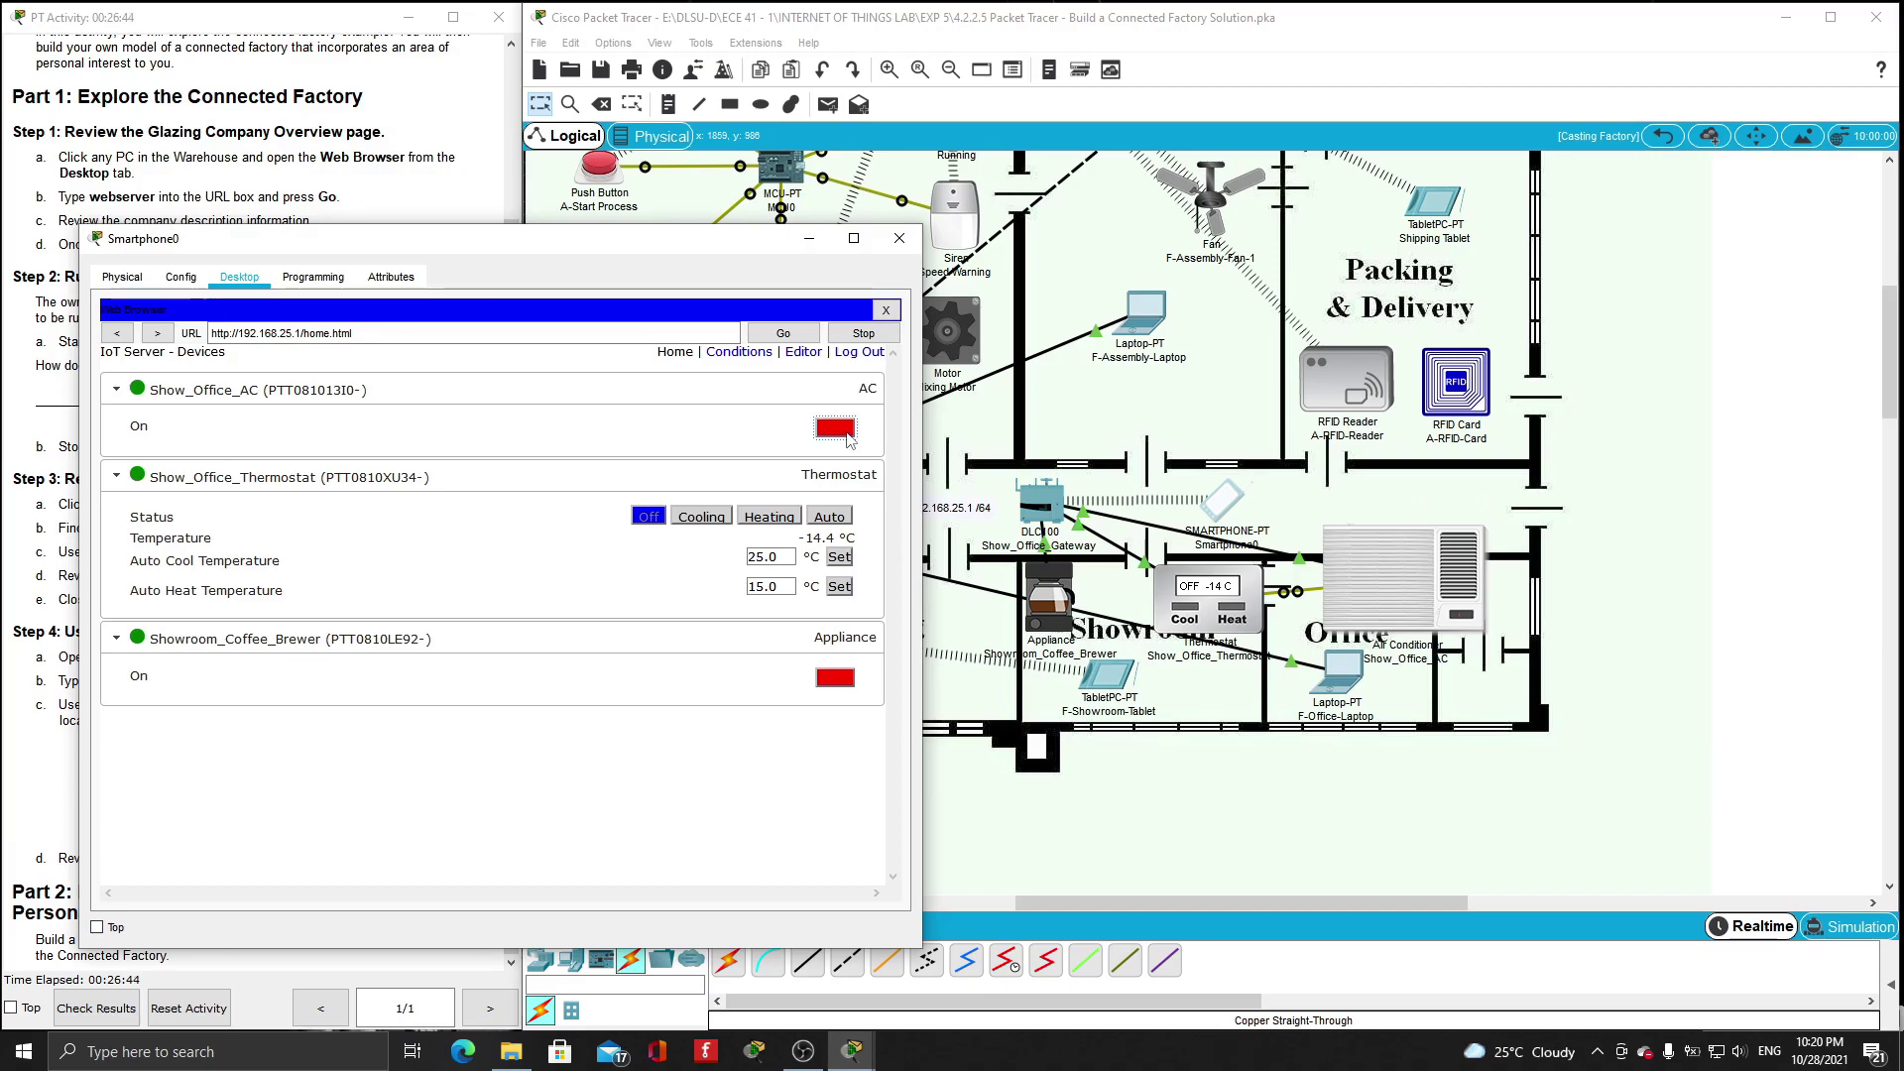
left_click(849, 438)
left_click(849, 437)
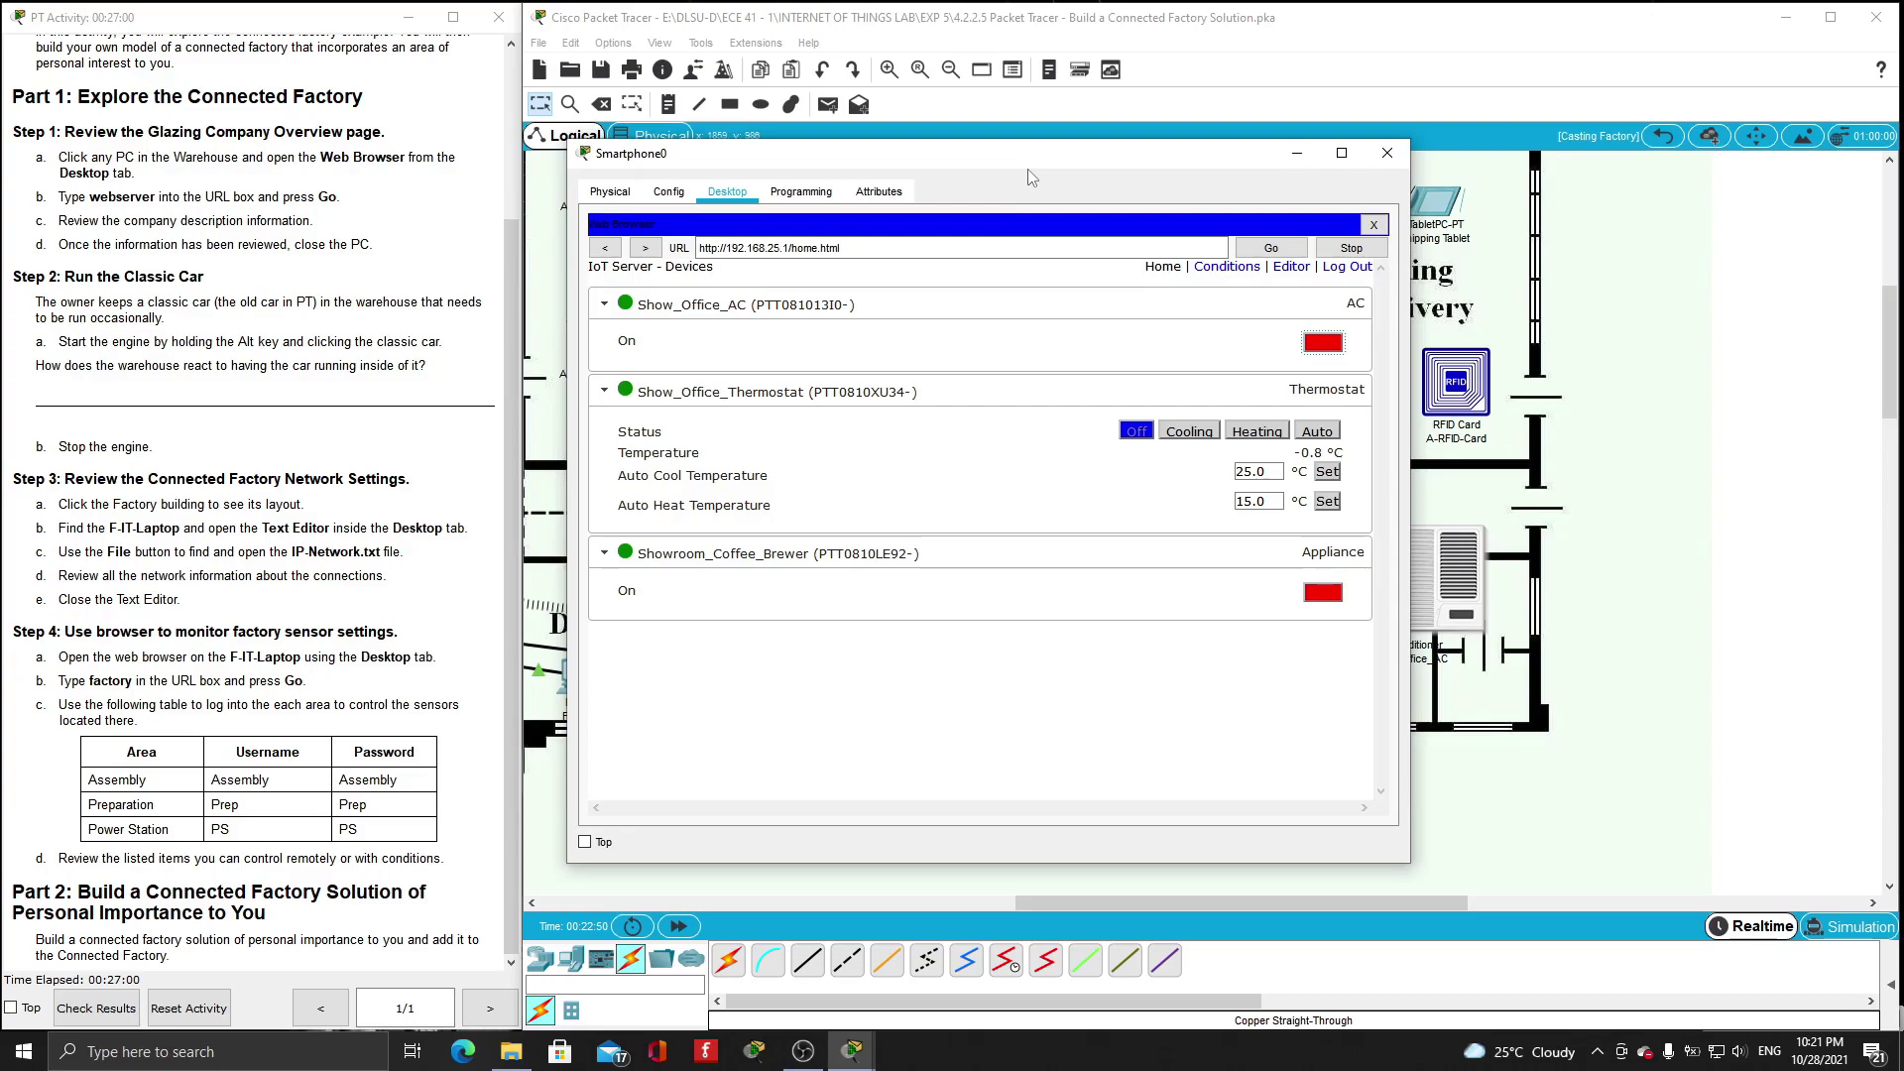
left_click_drag(1053, 159, 548, 221)
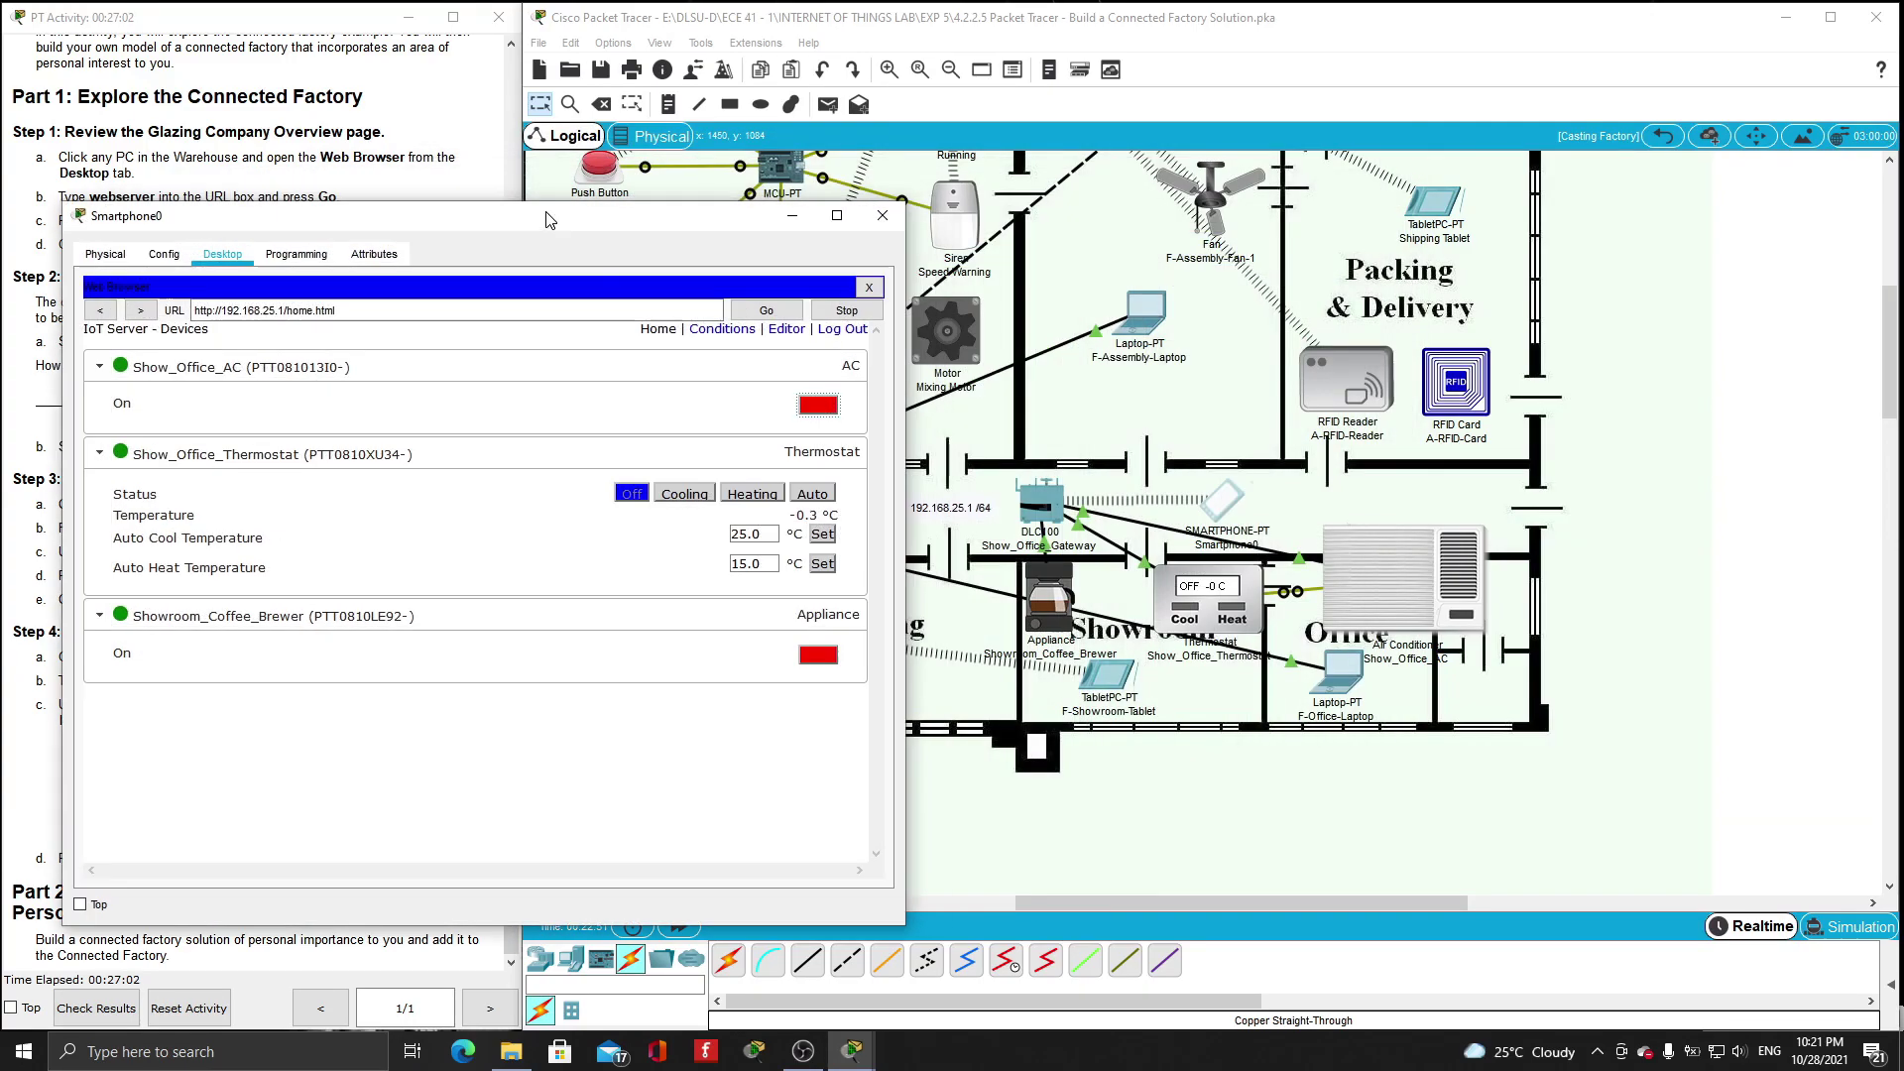